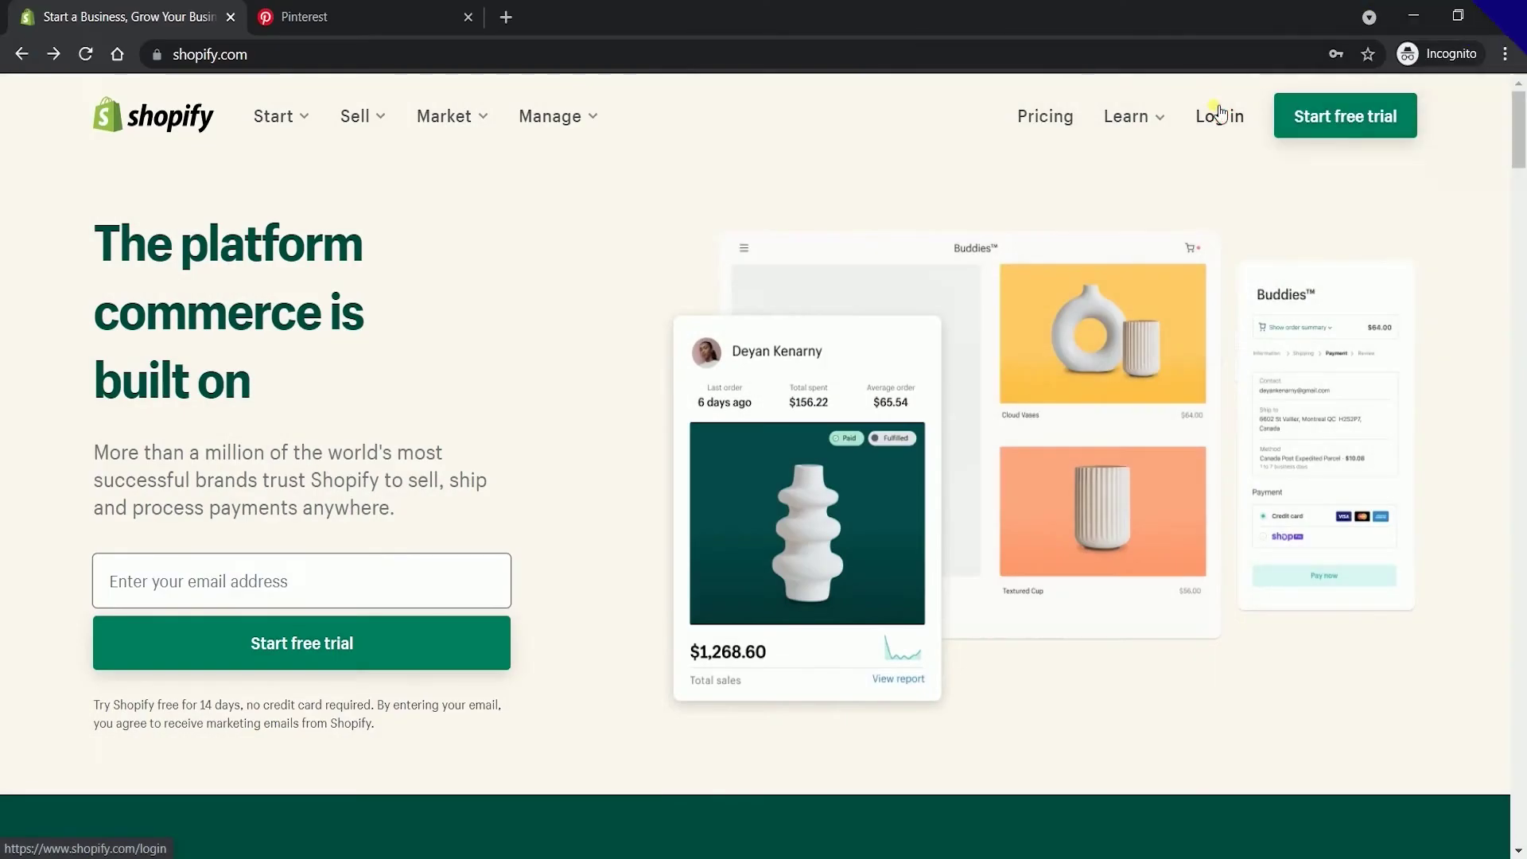
Step: Log in to Shopify to reach the BTTutorials store admin home
click(1219, 115)
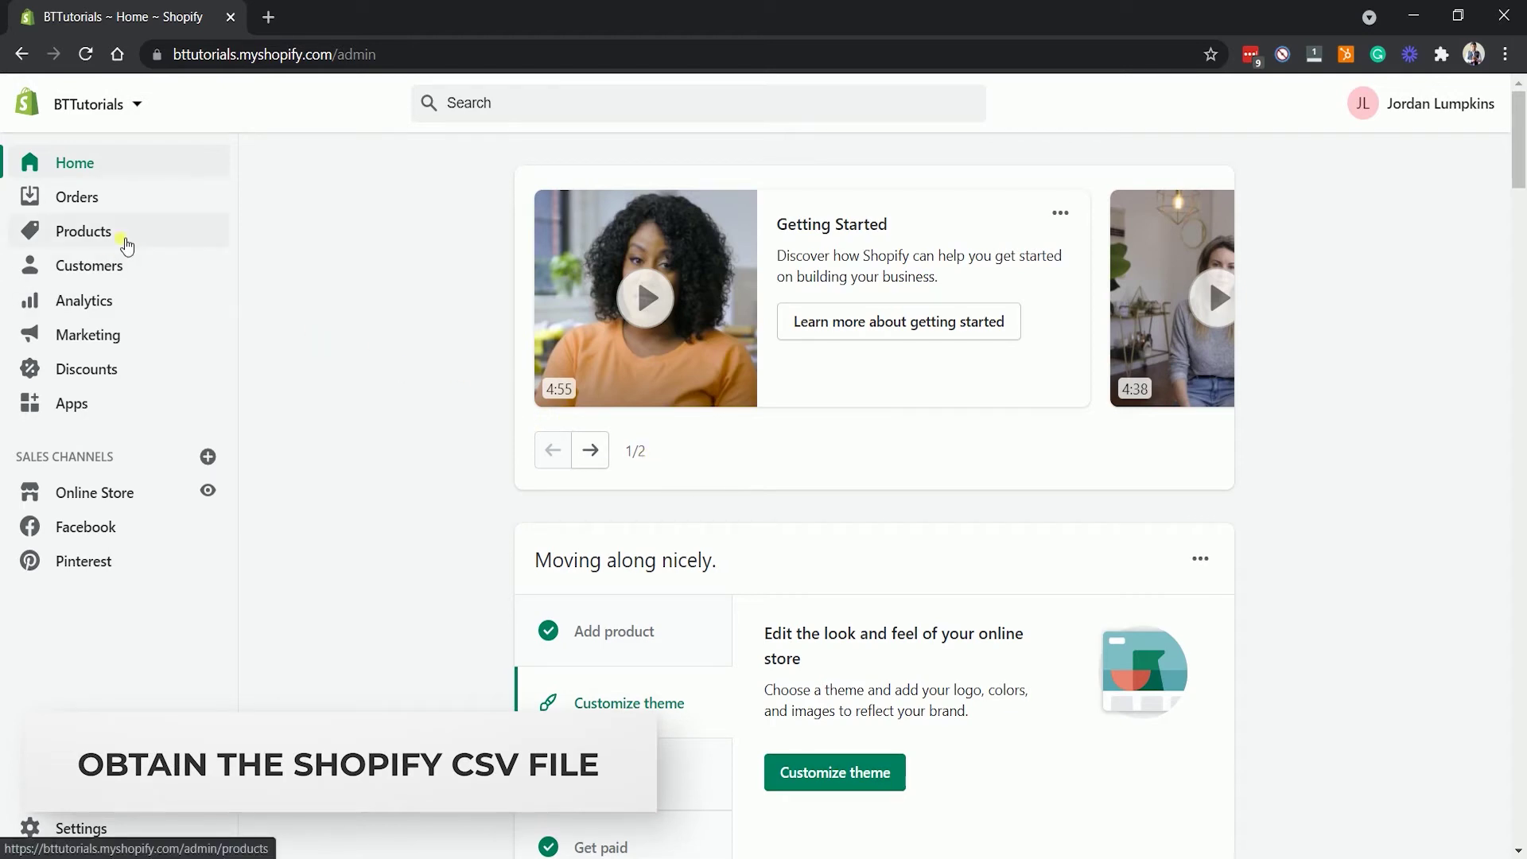
Step: Go to the store's Products list and start a CSV product import
click(126, 245)
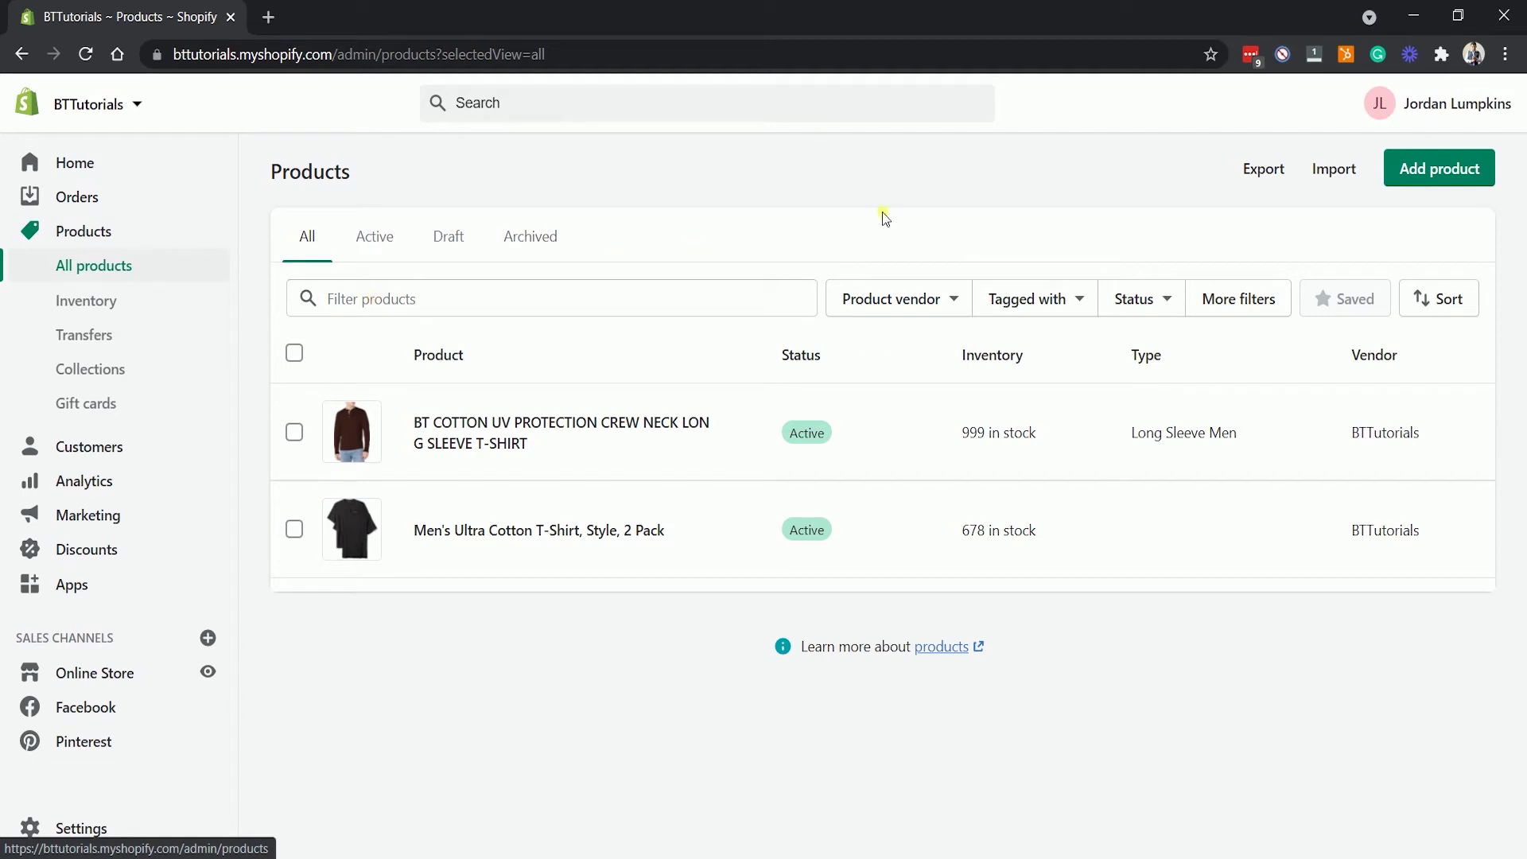
click(1338, 172)
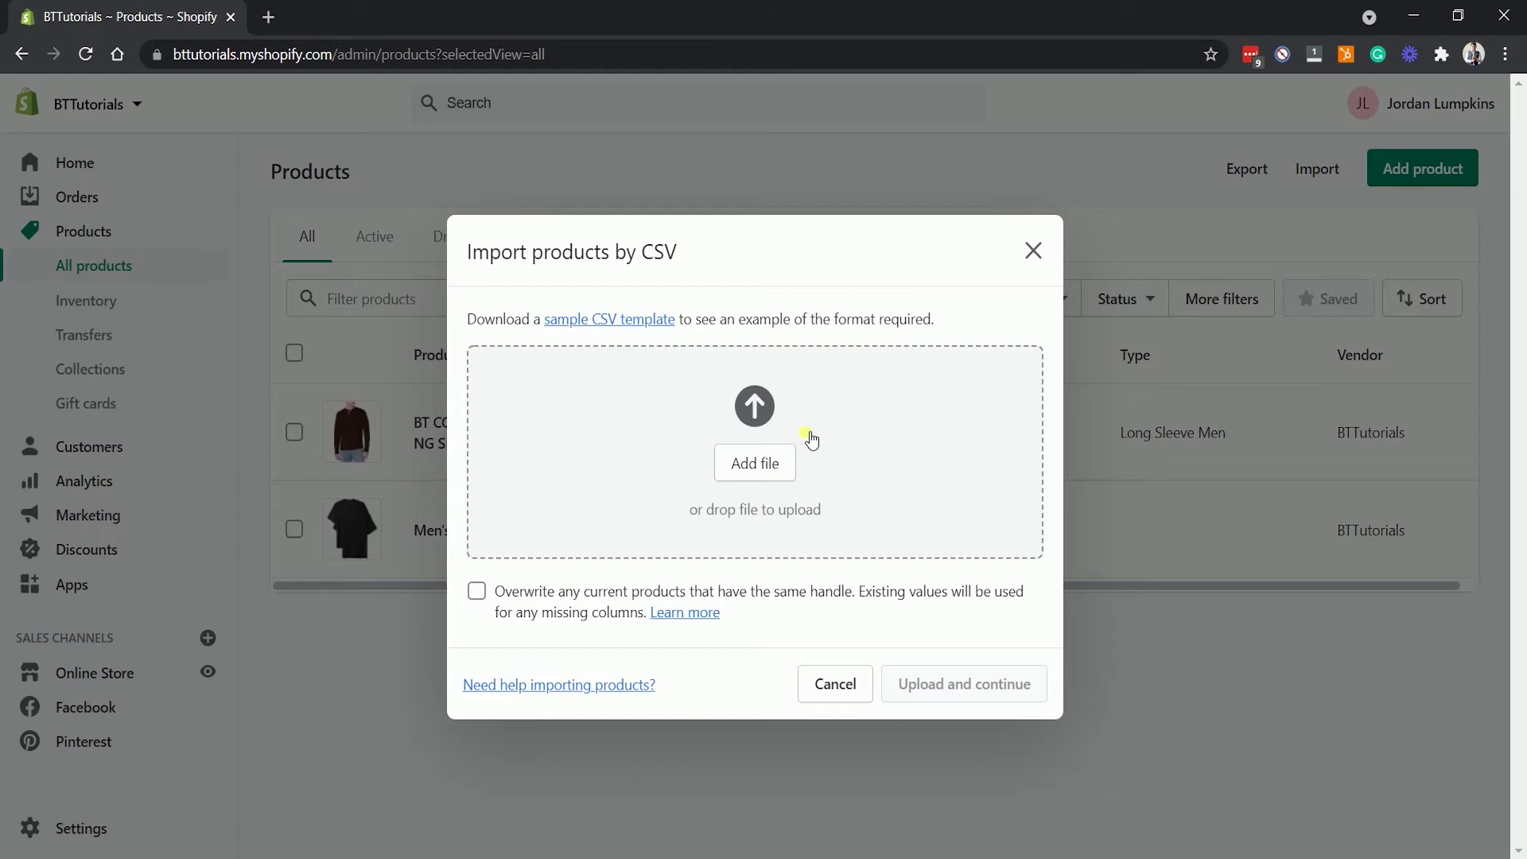
Step: Download the sample product_template.csv into the Shirts folder and open it in Excel
click(609, 318)
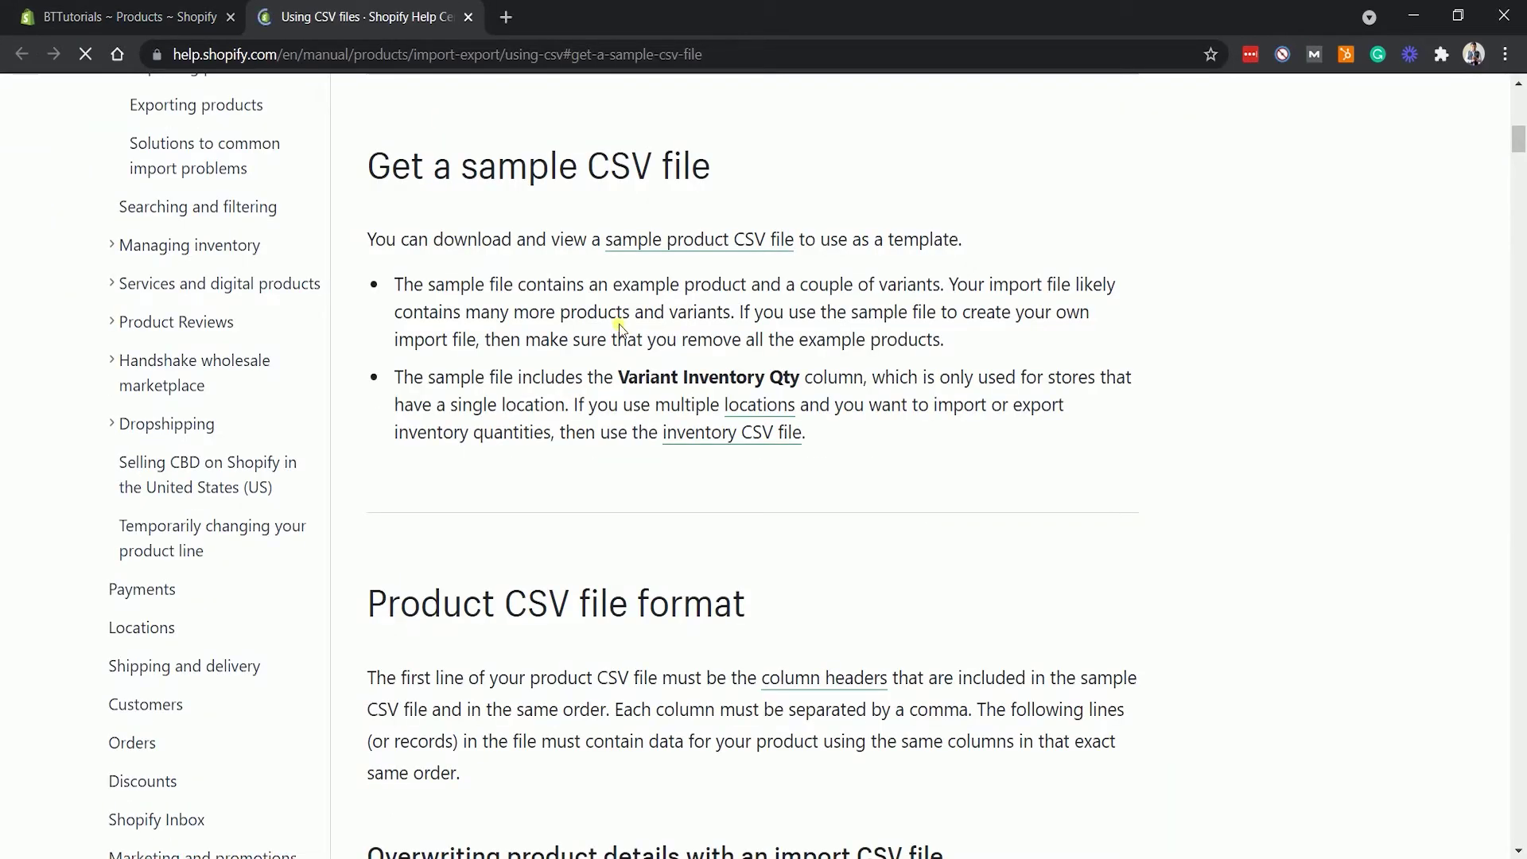
click(669, 241)
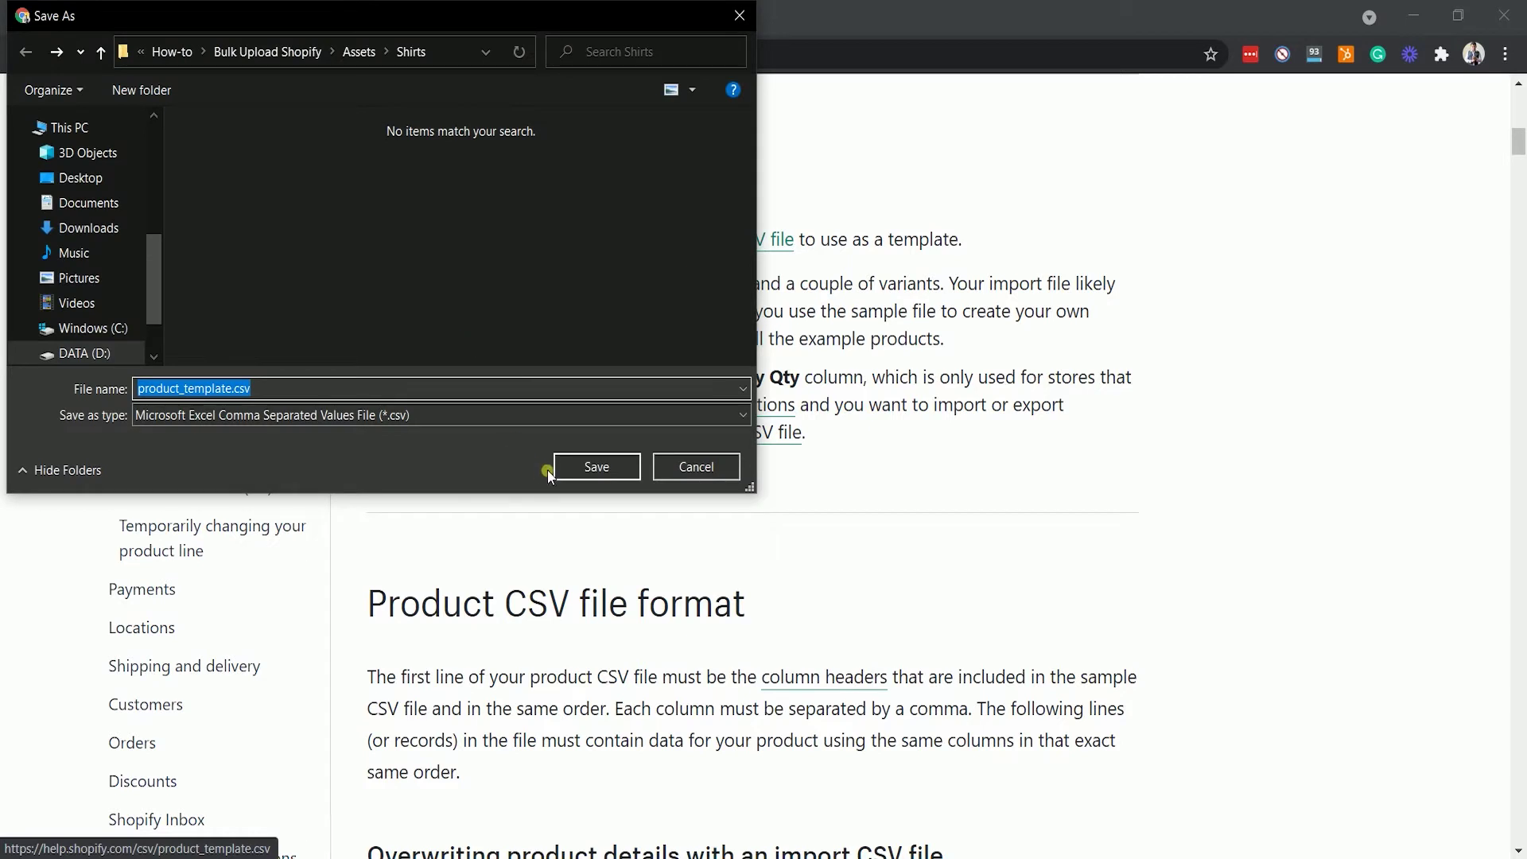
click(567, 470)
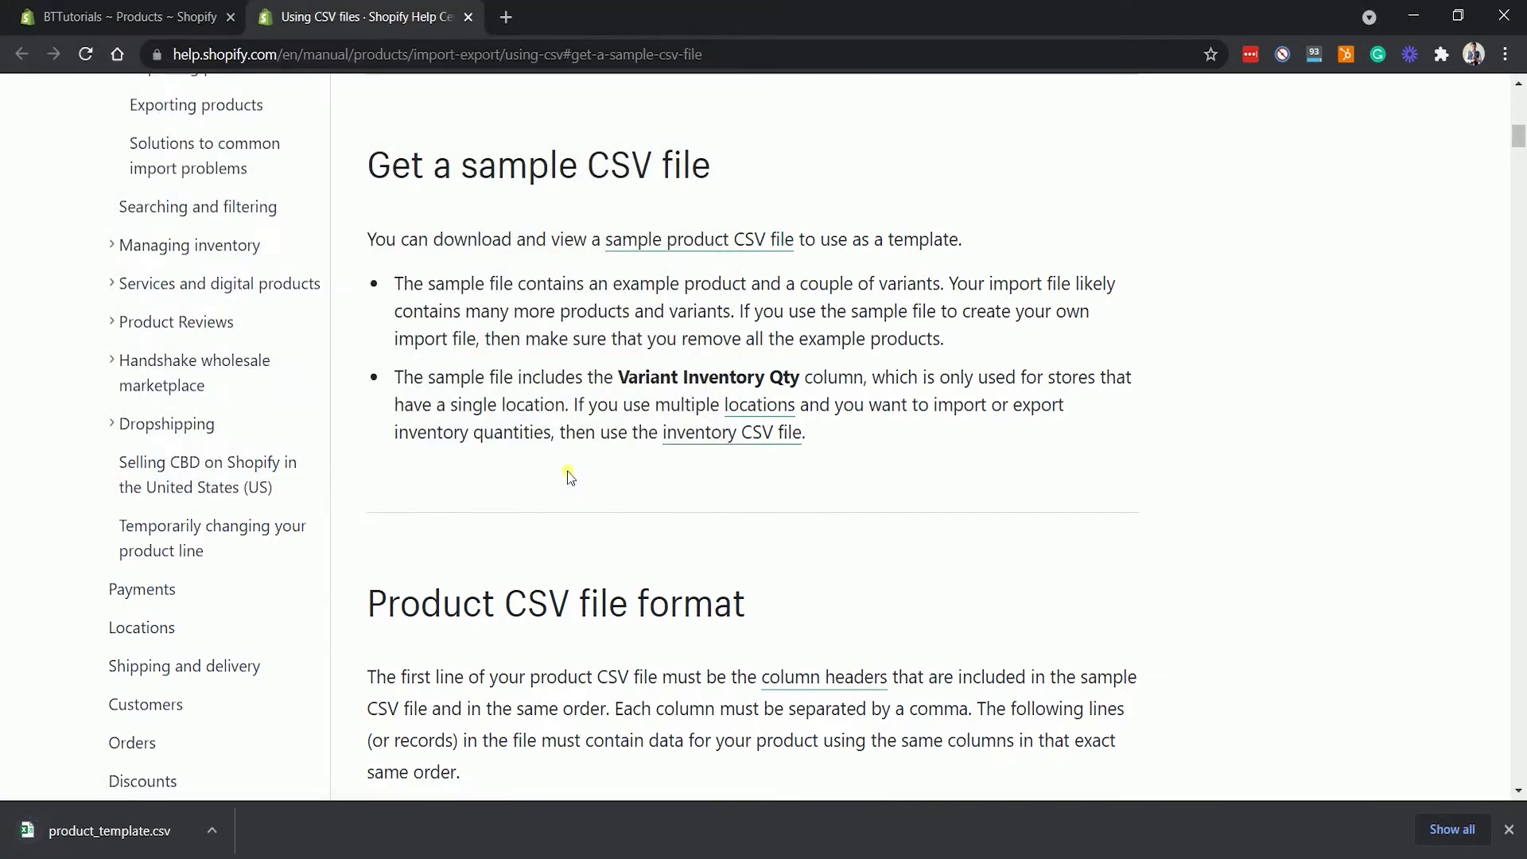
click(110, 811)
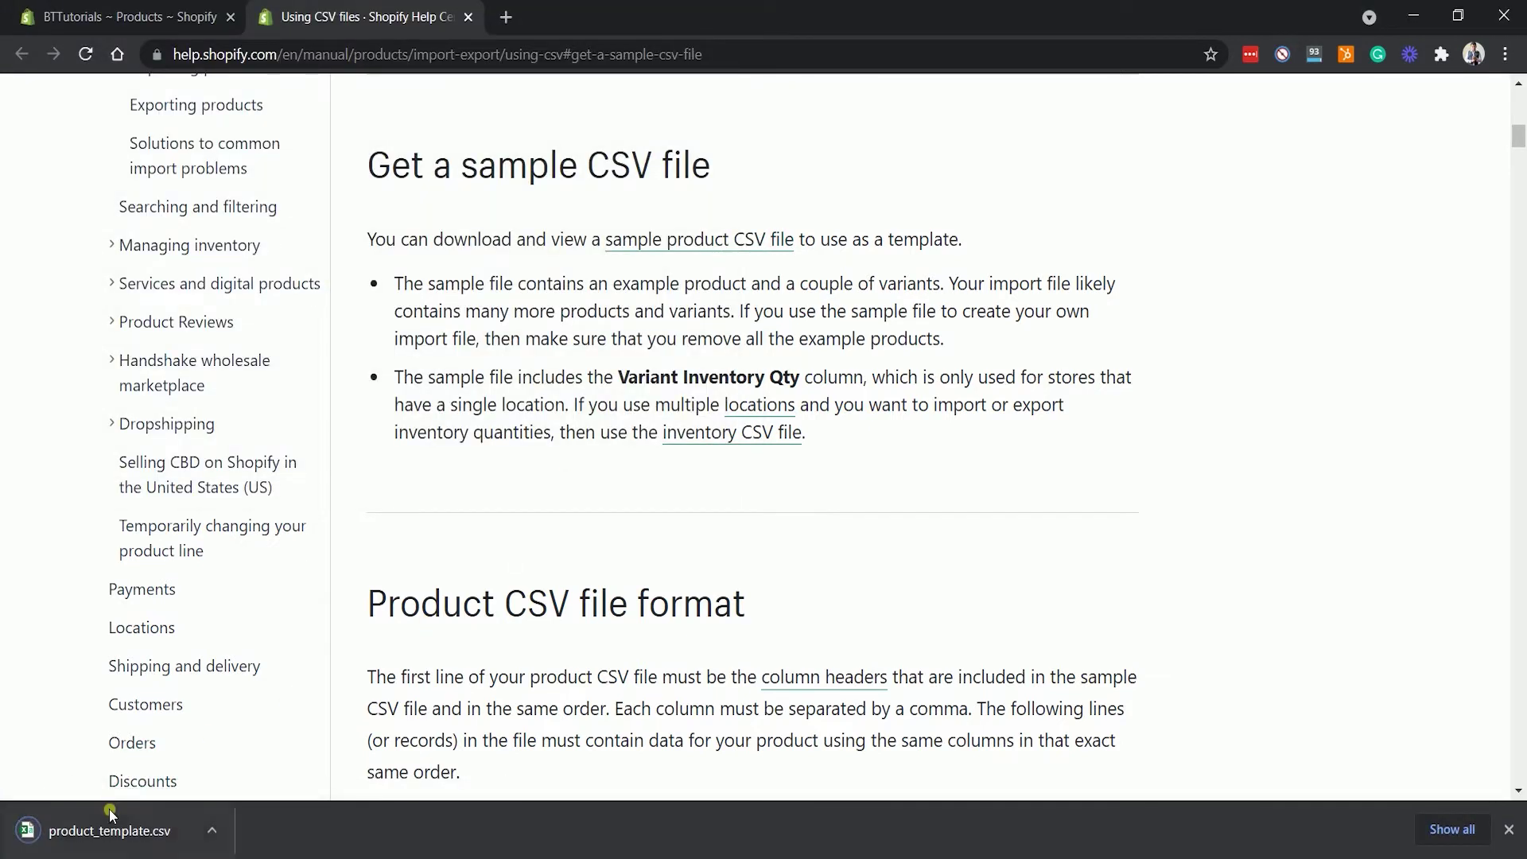
click(144, 848)
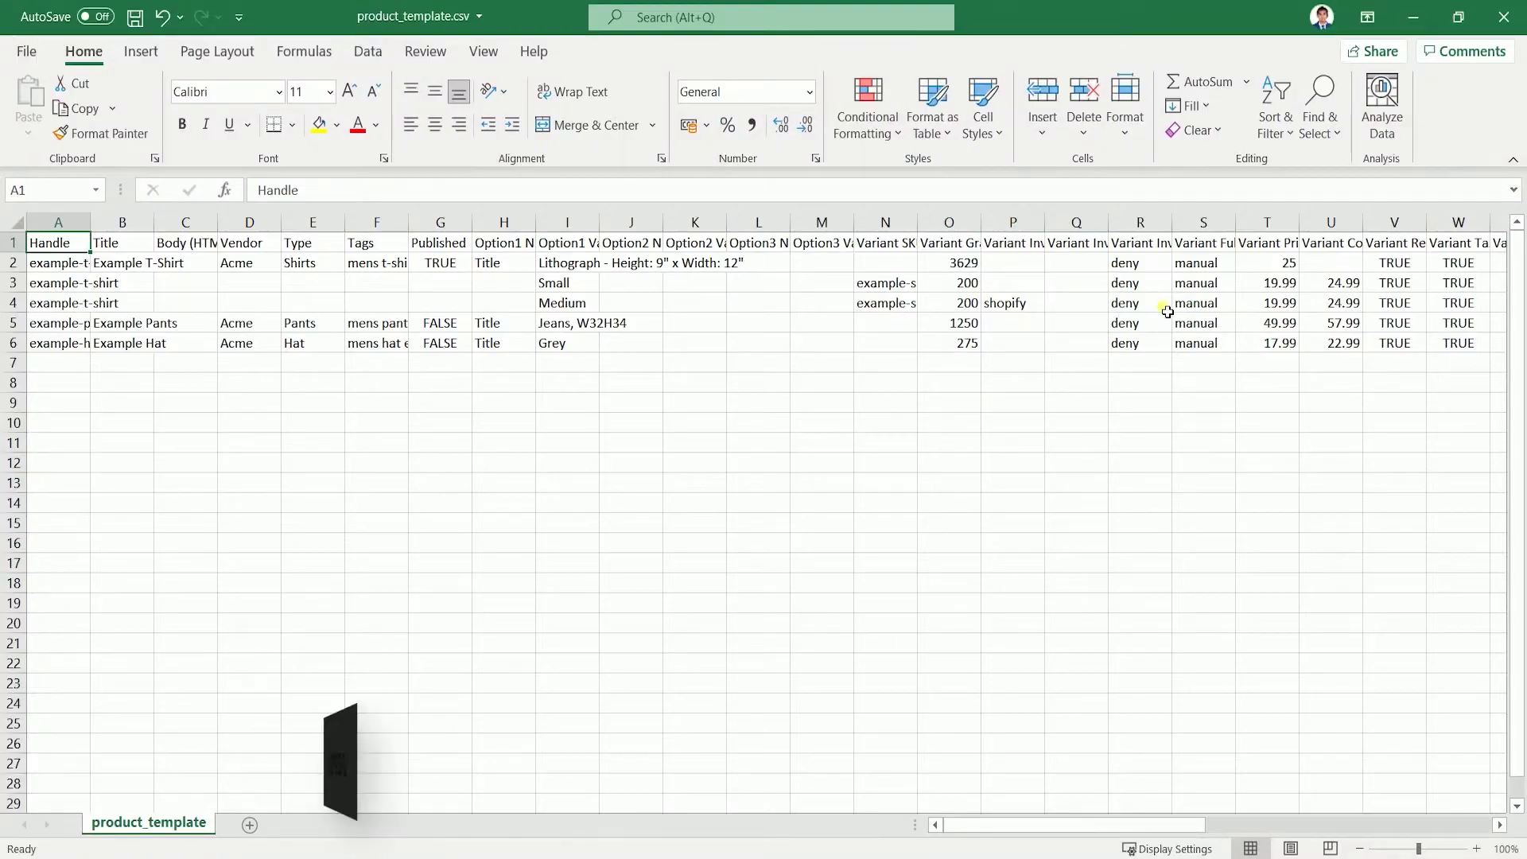
click(1228, 489)
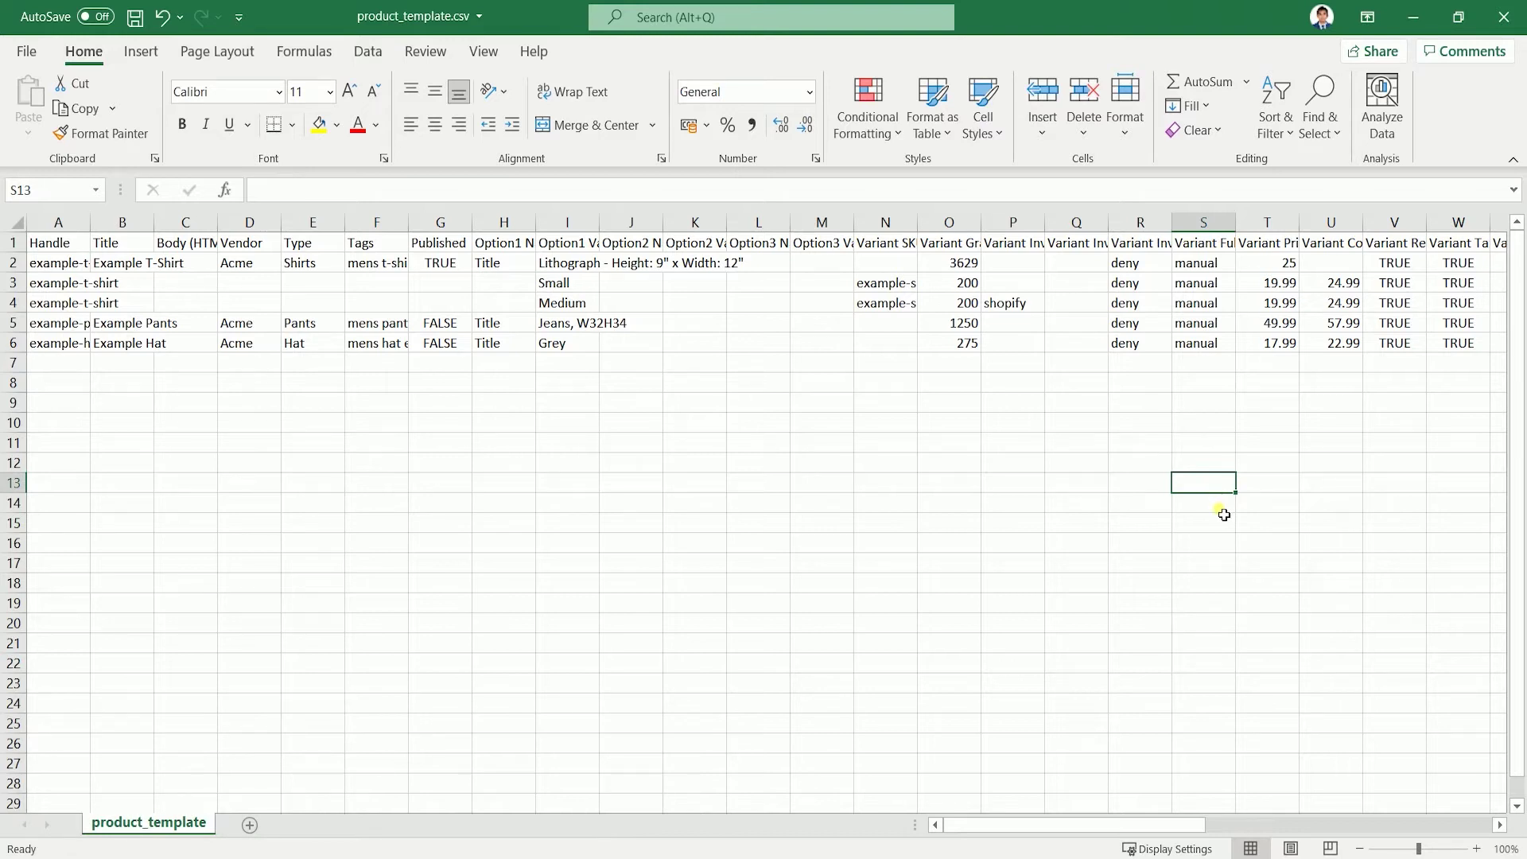
Step: Review example rows 2–6, auto-fit column A, and select A8:A11 for the new variants
drag(13, 263, 17, 350)
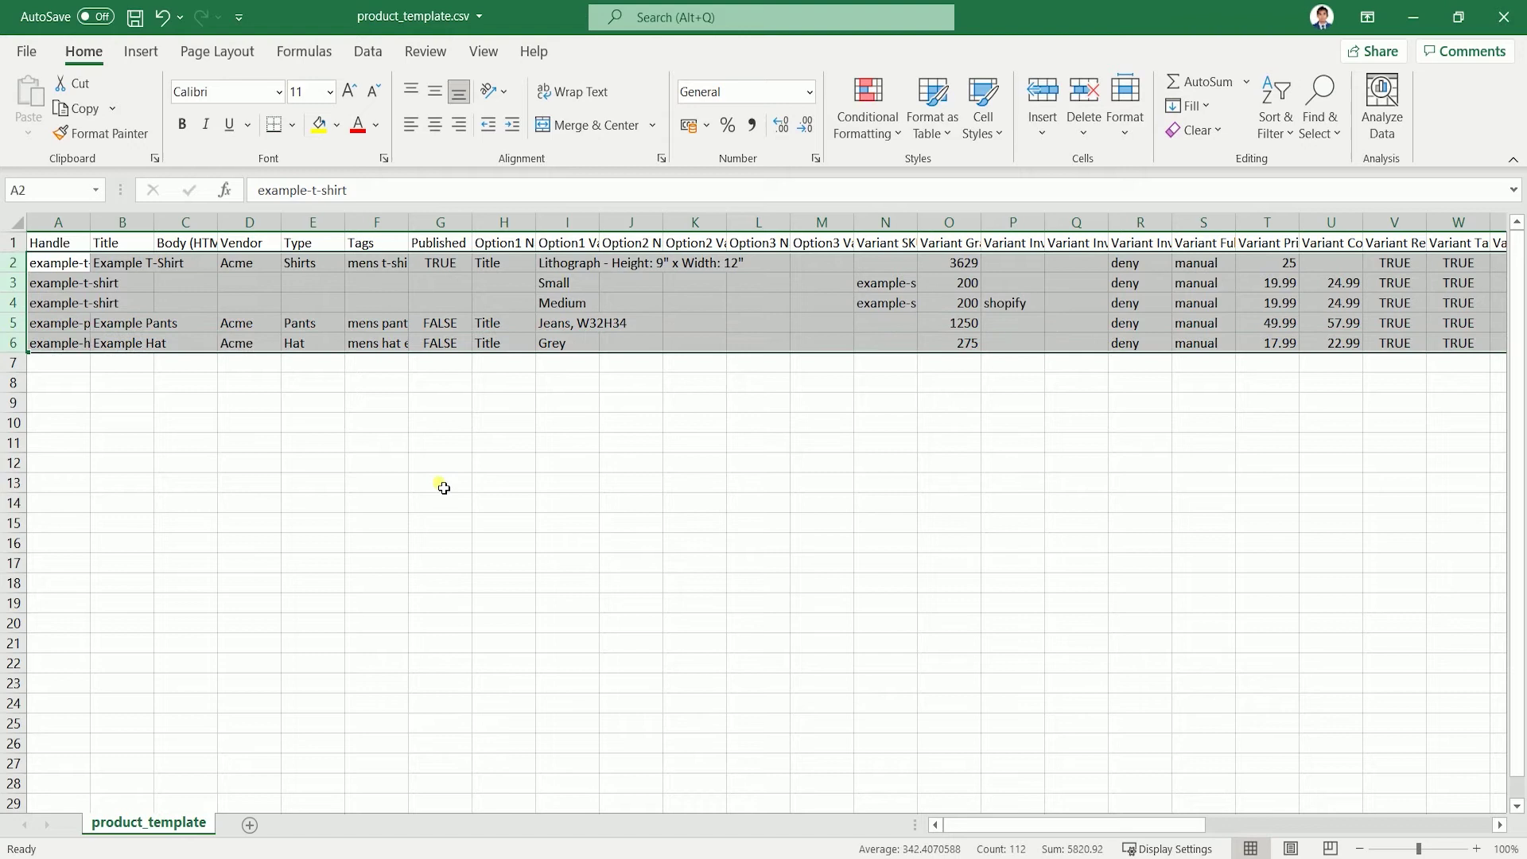
click(866, 408)
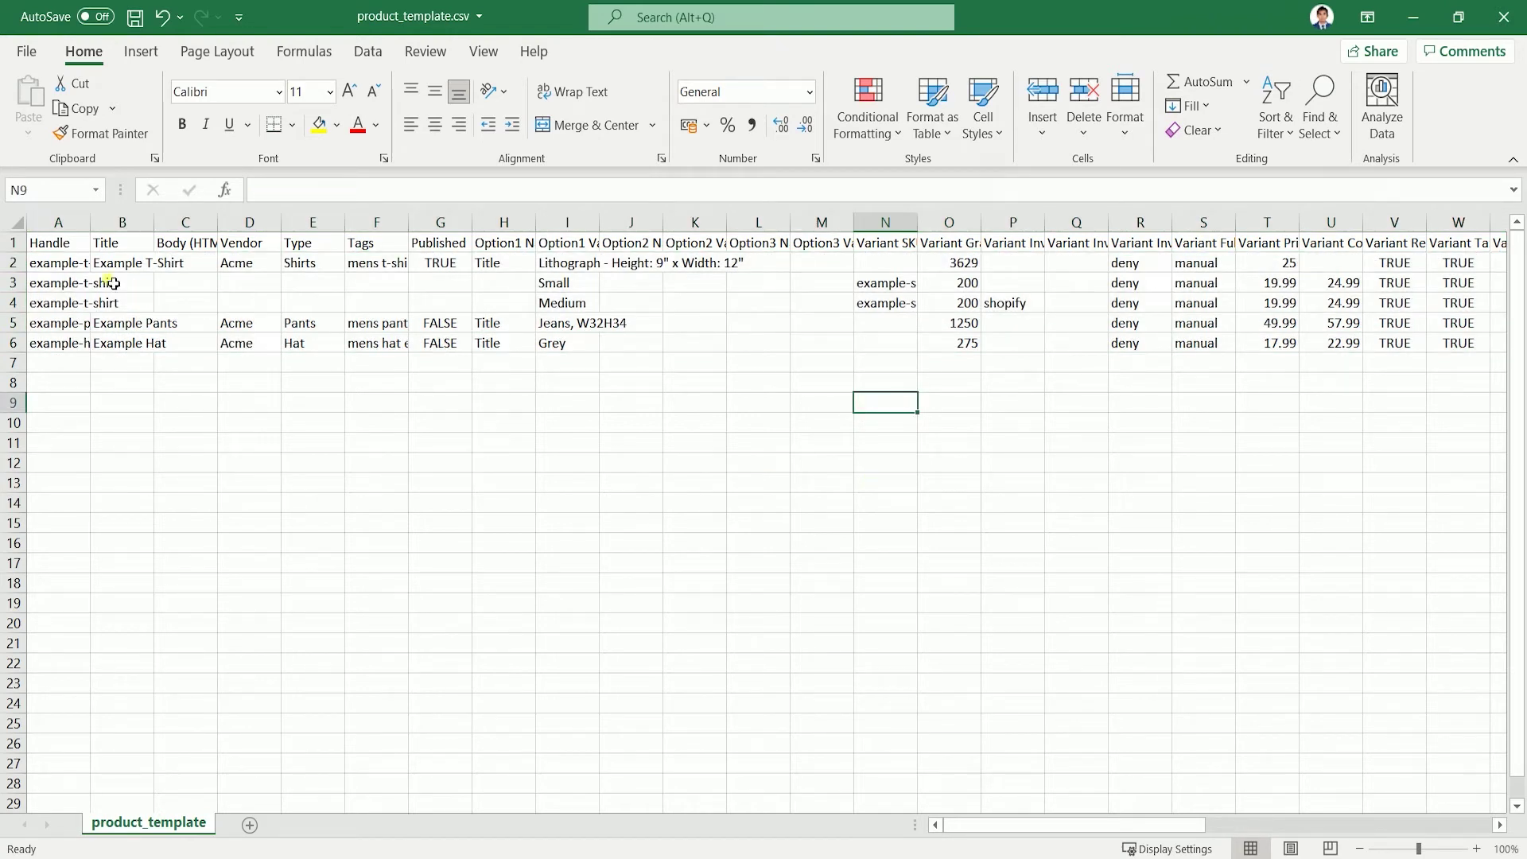
double_click(90, 224)
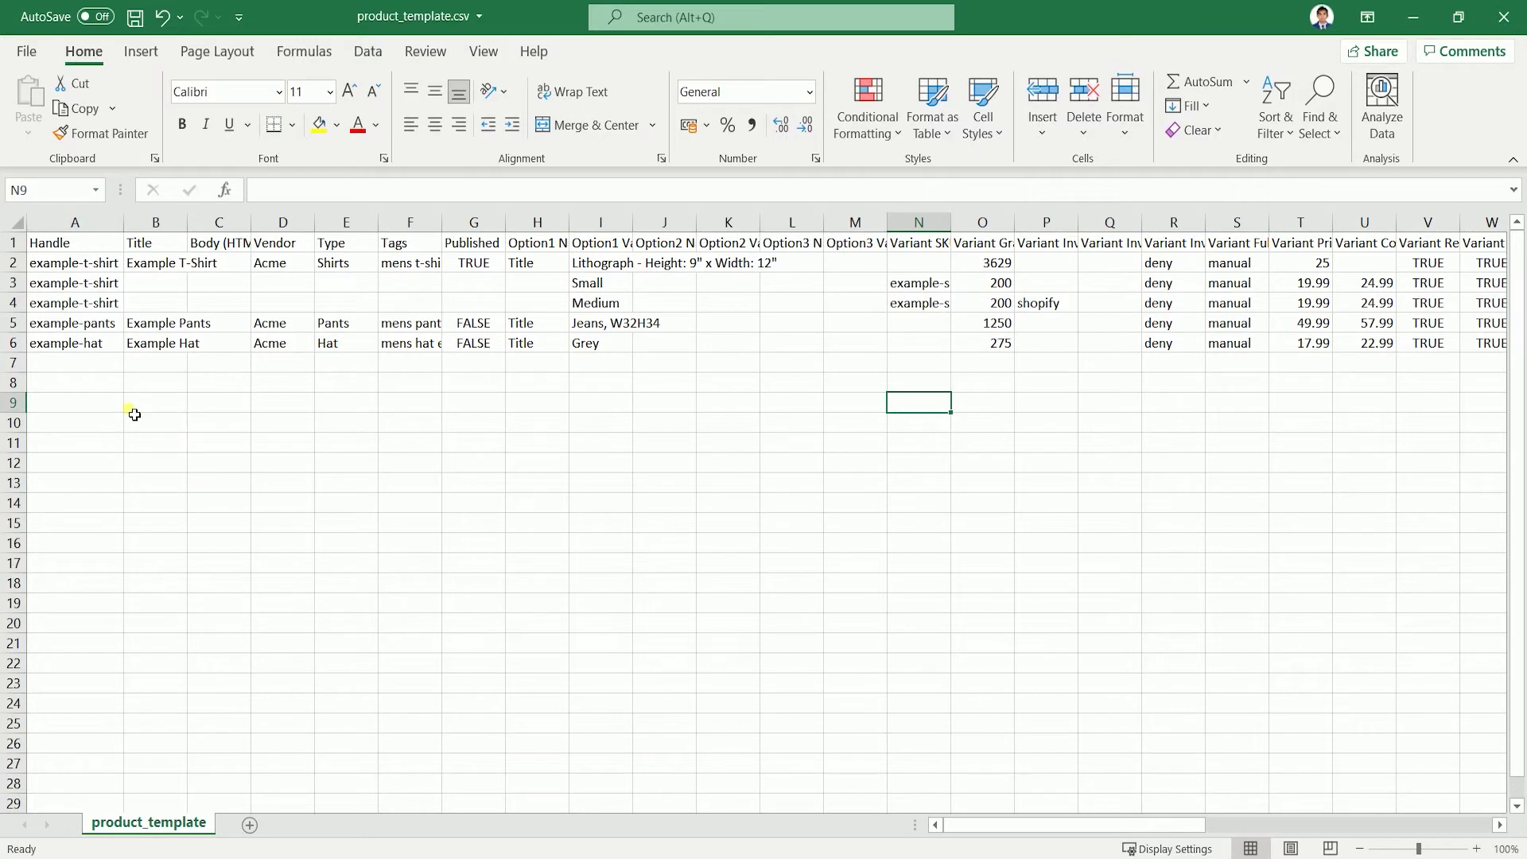
click(66, 391)
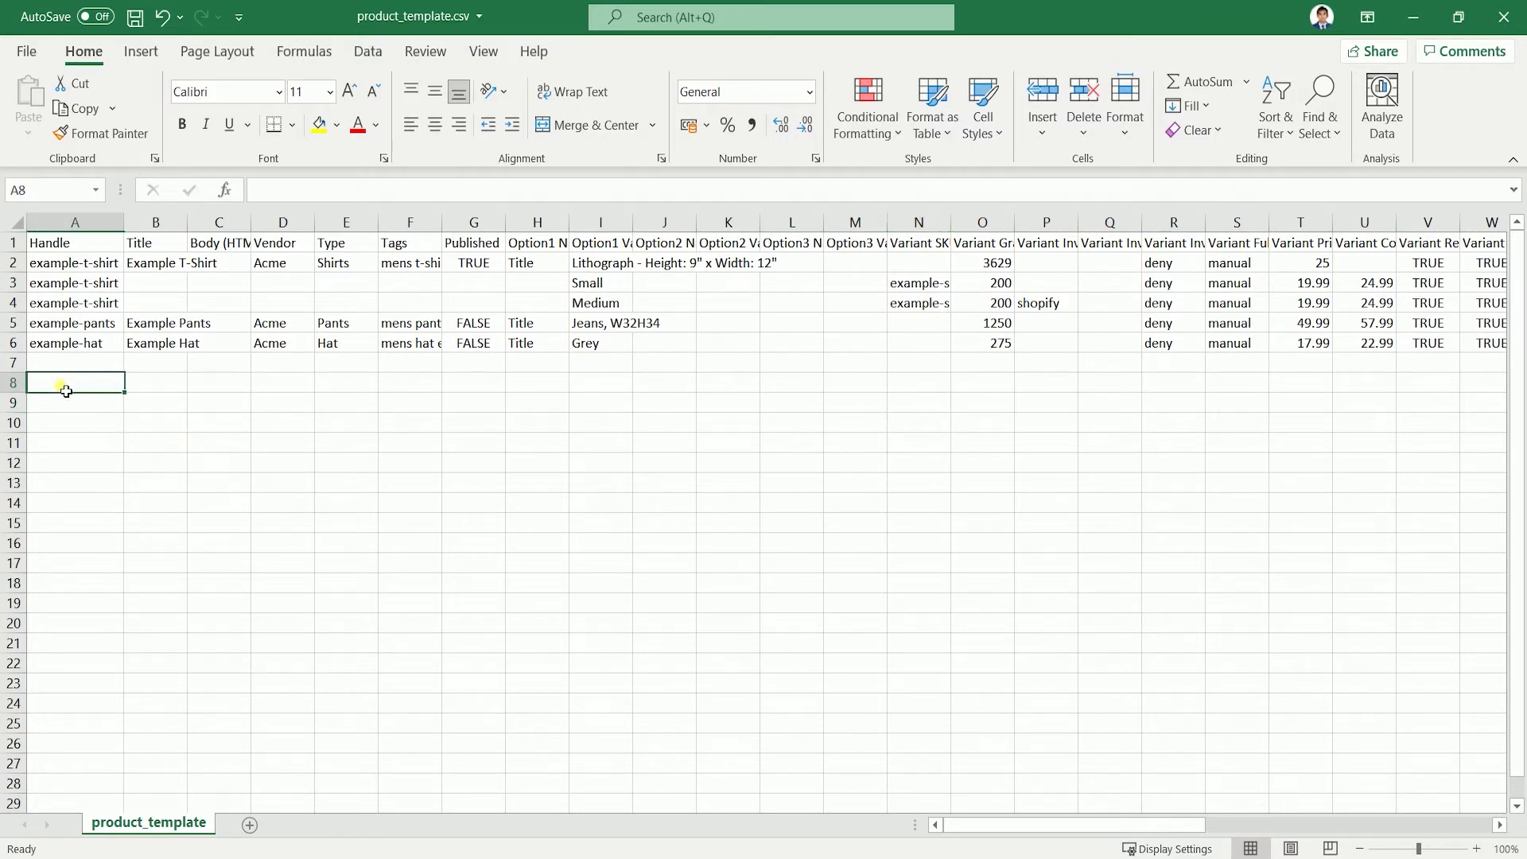
drag(66, 391, 69, 444)
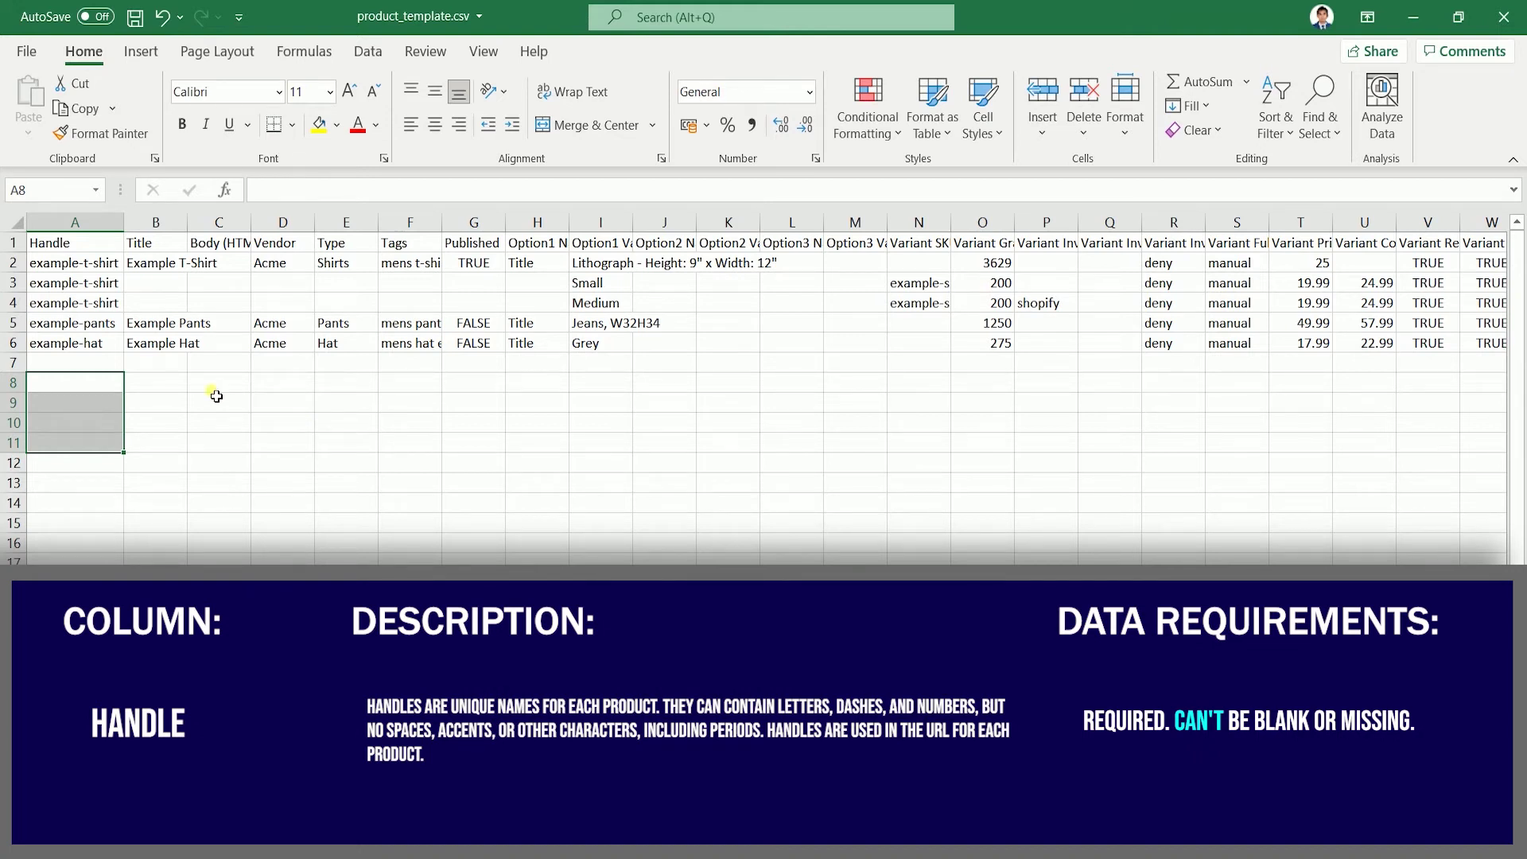
Step: Enter BT-Longsleeves in A8 and fill it down through A11
click(92, 389)
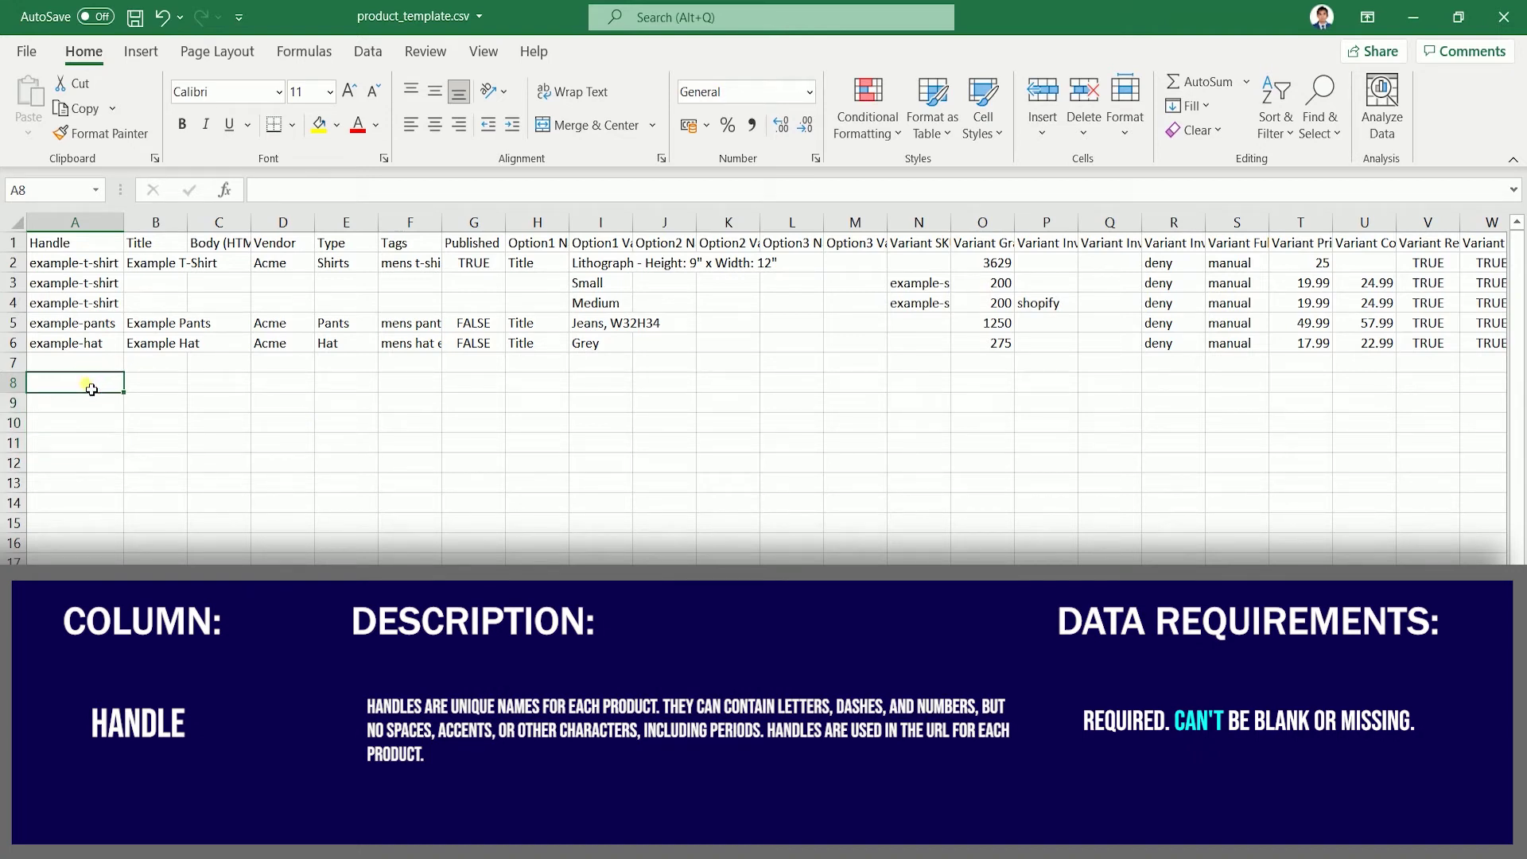
text(BT)
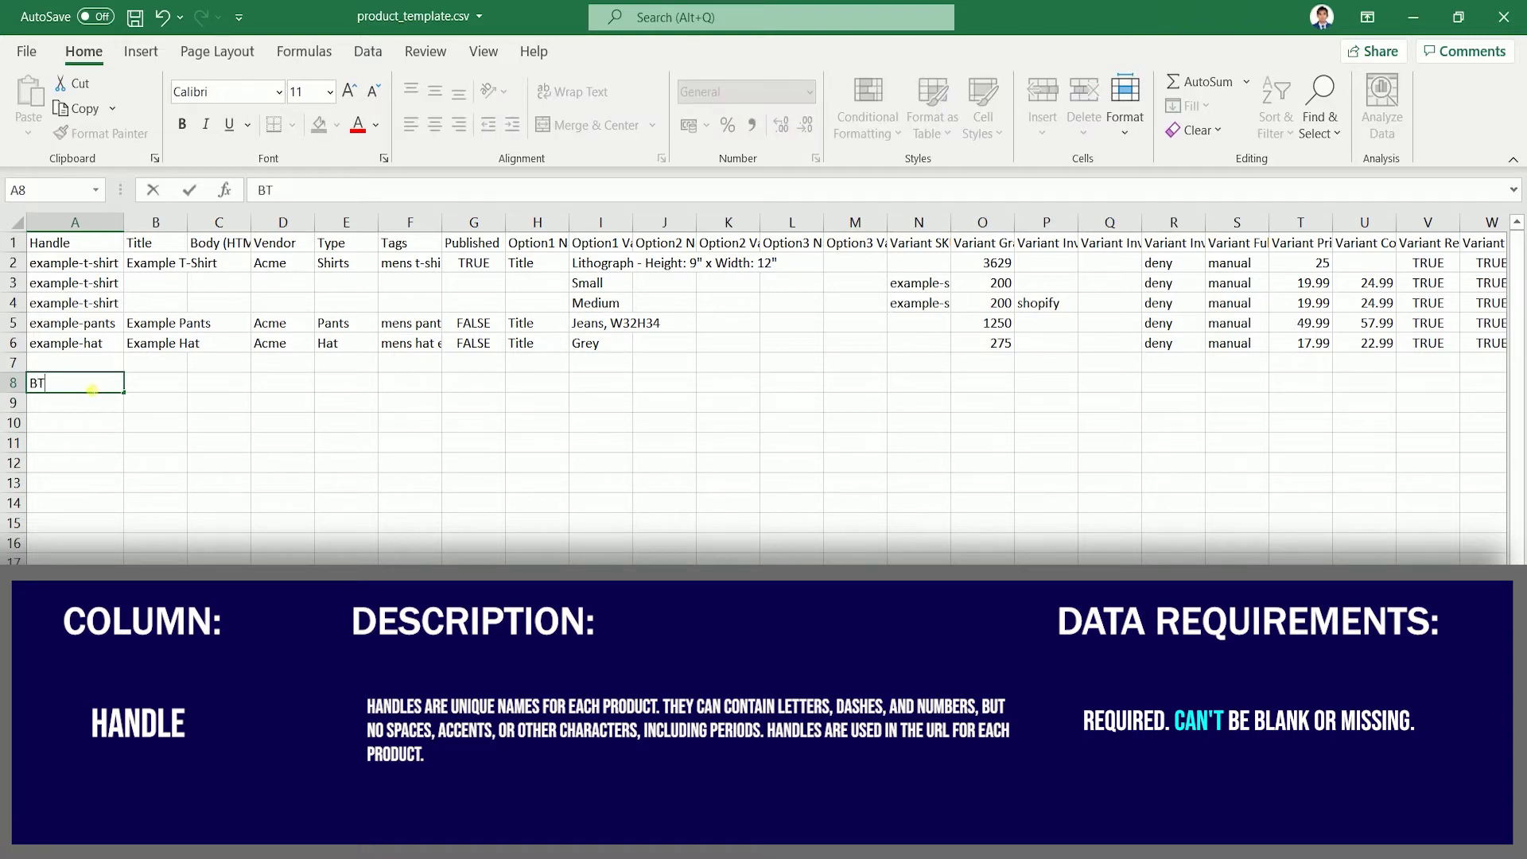
text(-Longsleeves)
key(Return)
click(91, 387)
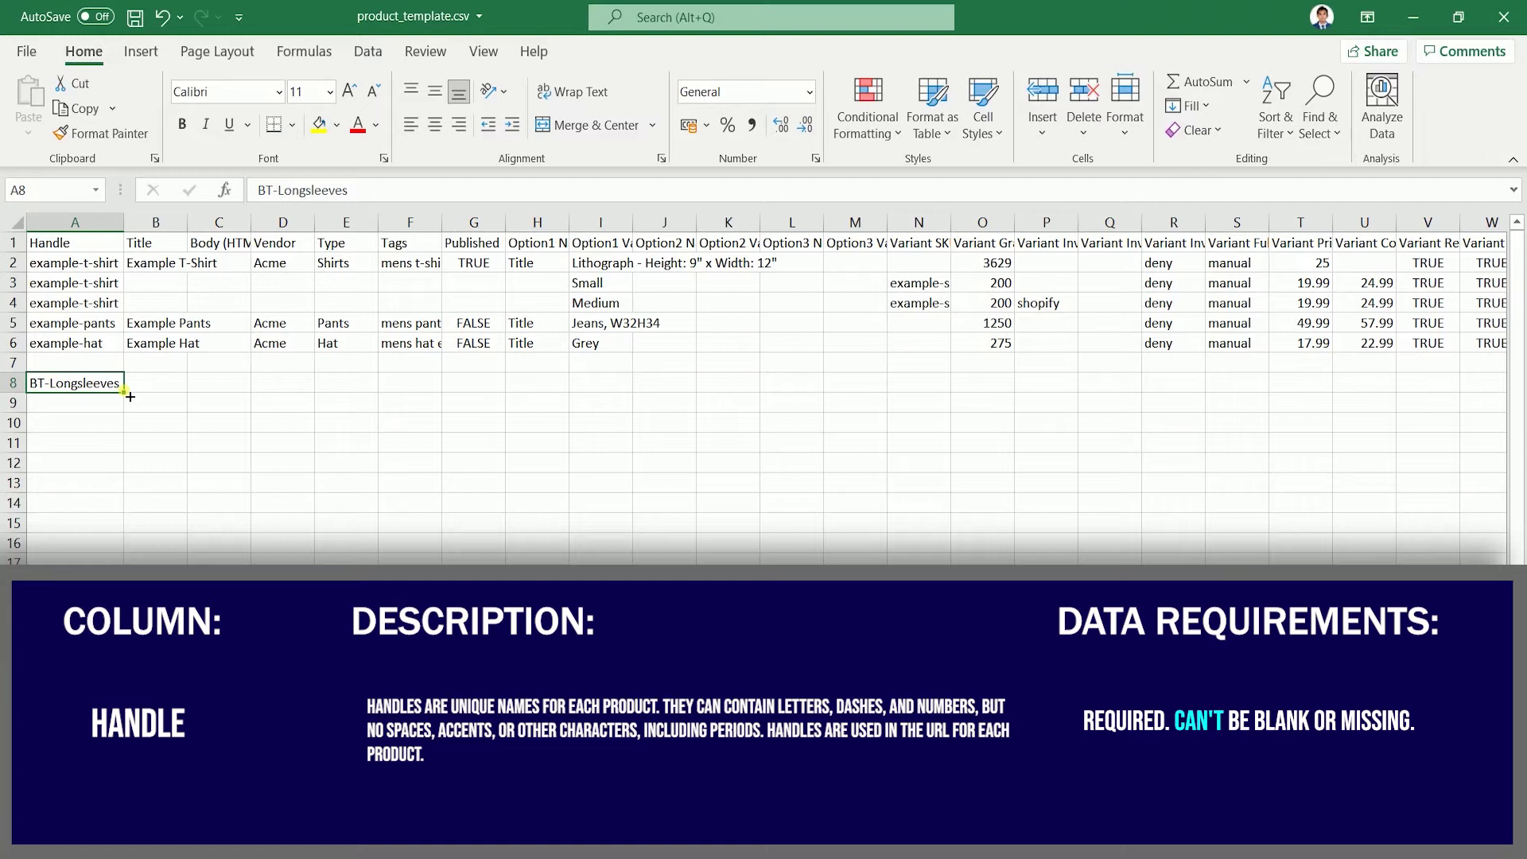
drag(124, 392, 120, 453)
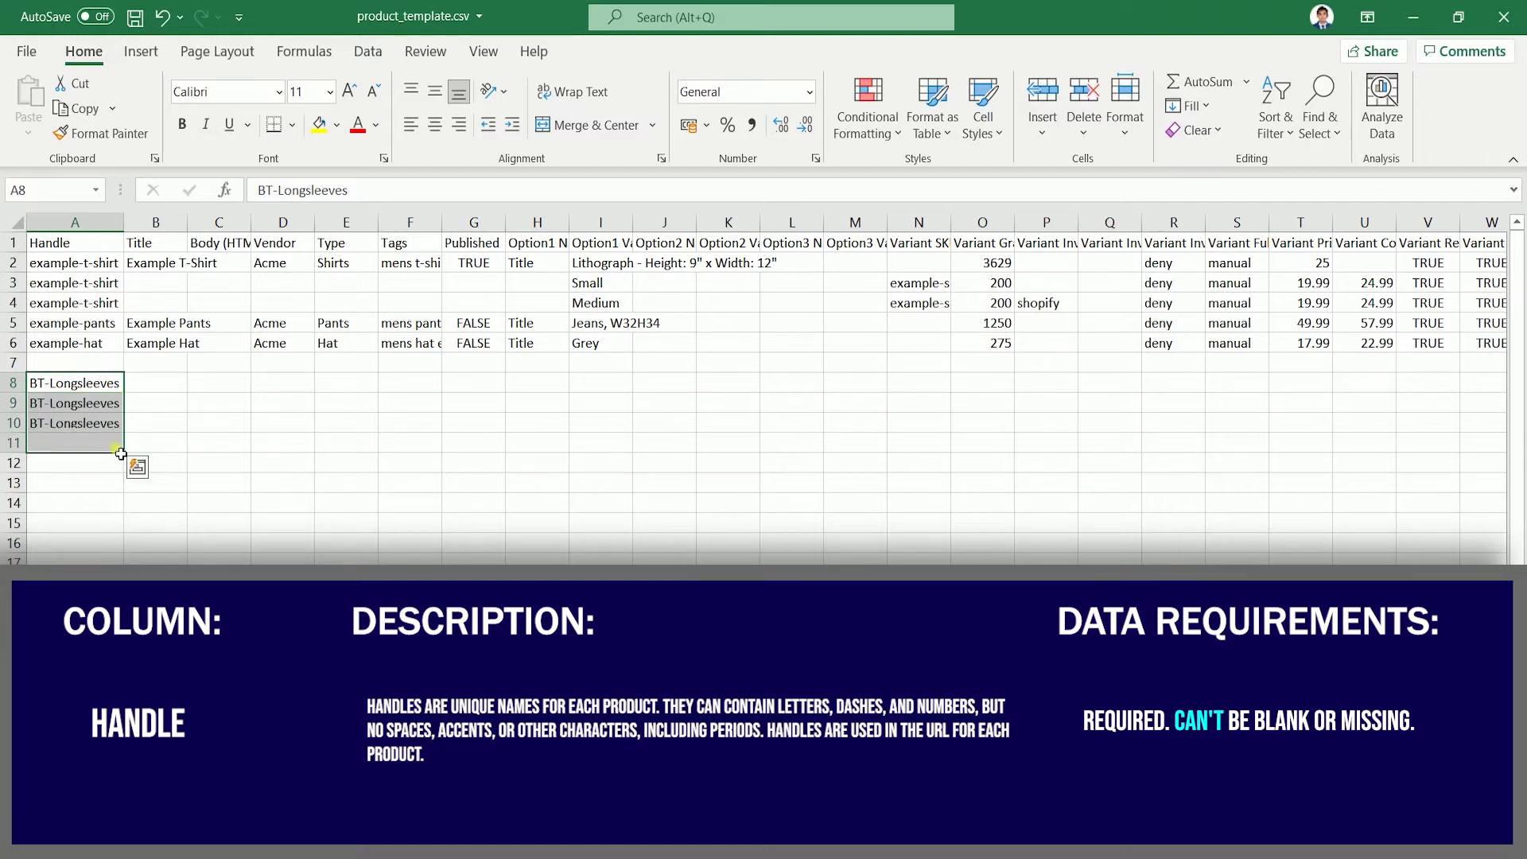
click(159, 424)
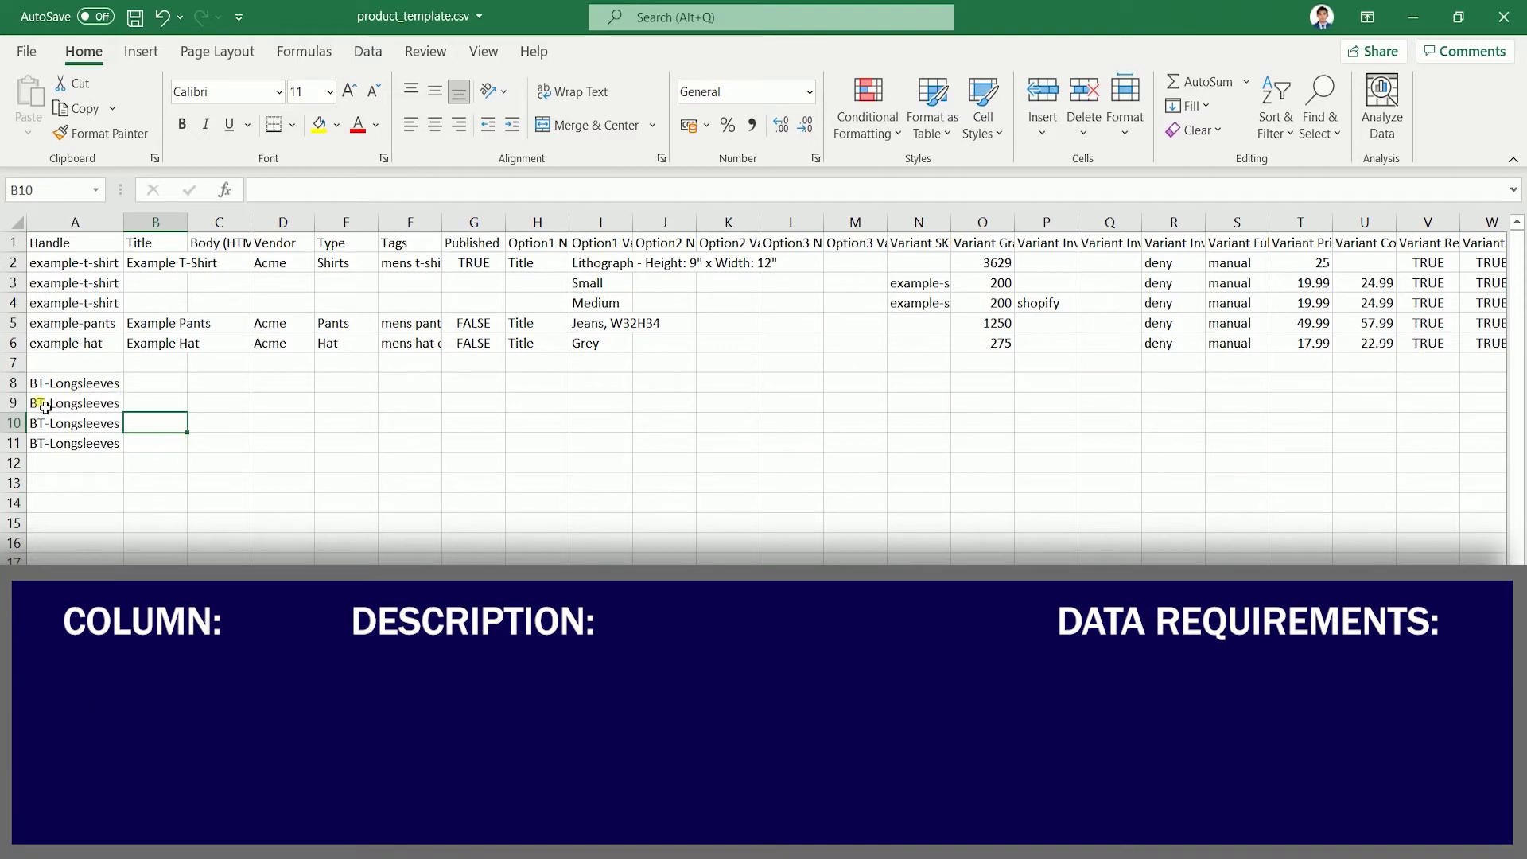
click(15, 382)
Step: Enter the title BT Long Sleeves in B8 and auto-fit column B
click(163, 388)
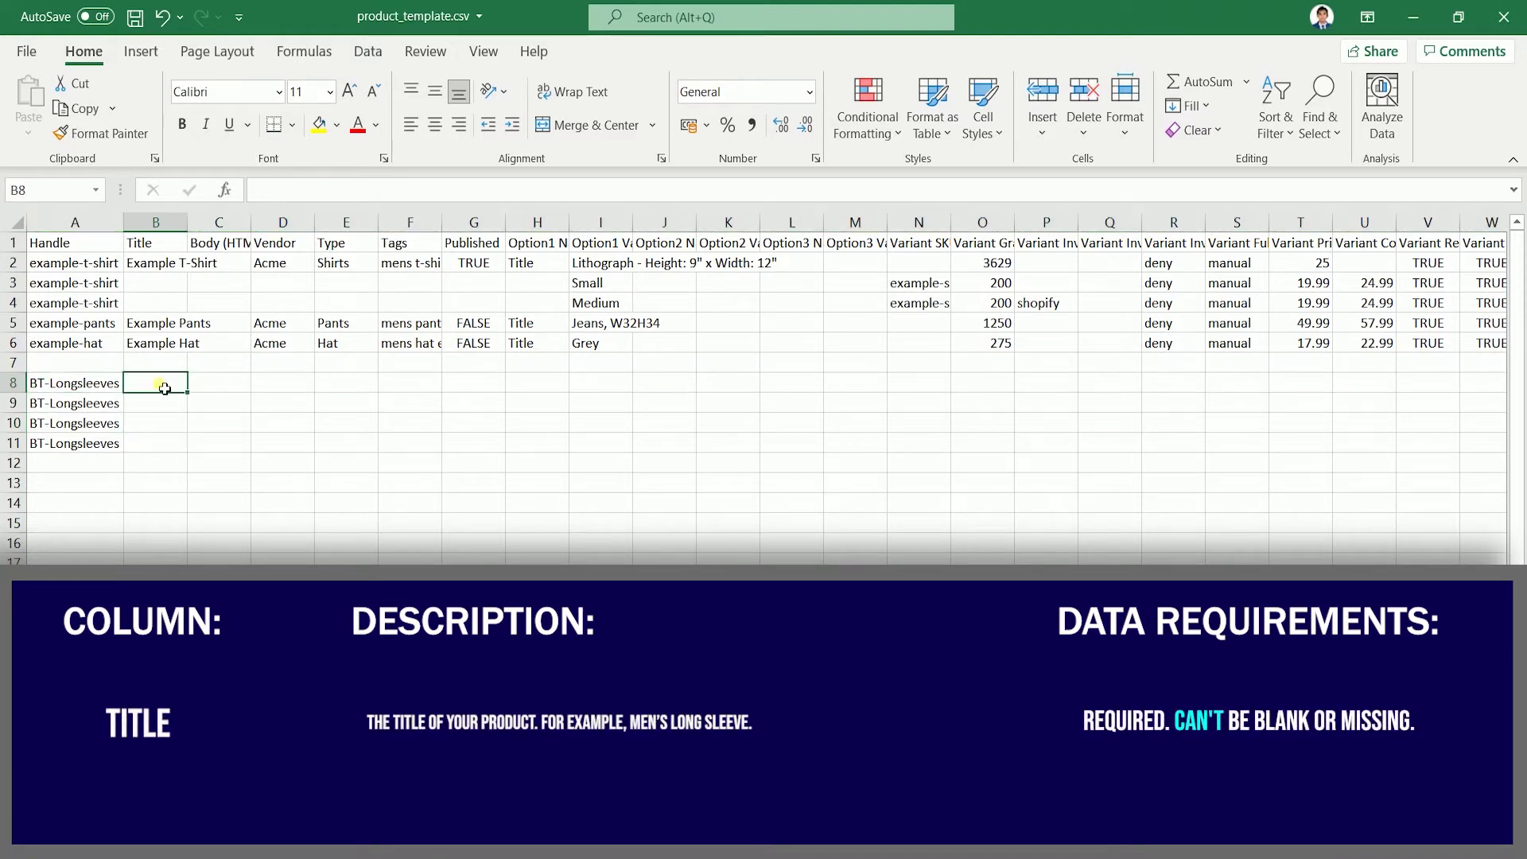
text(BT Long Sle)
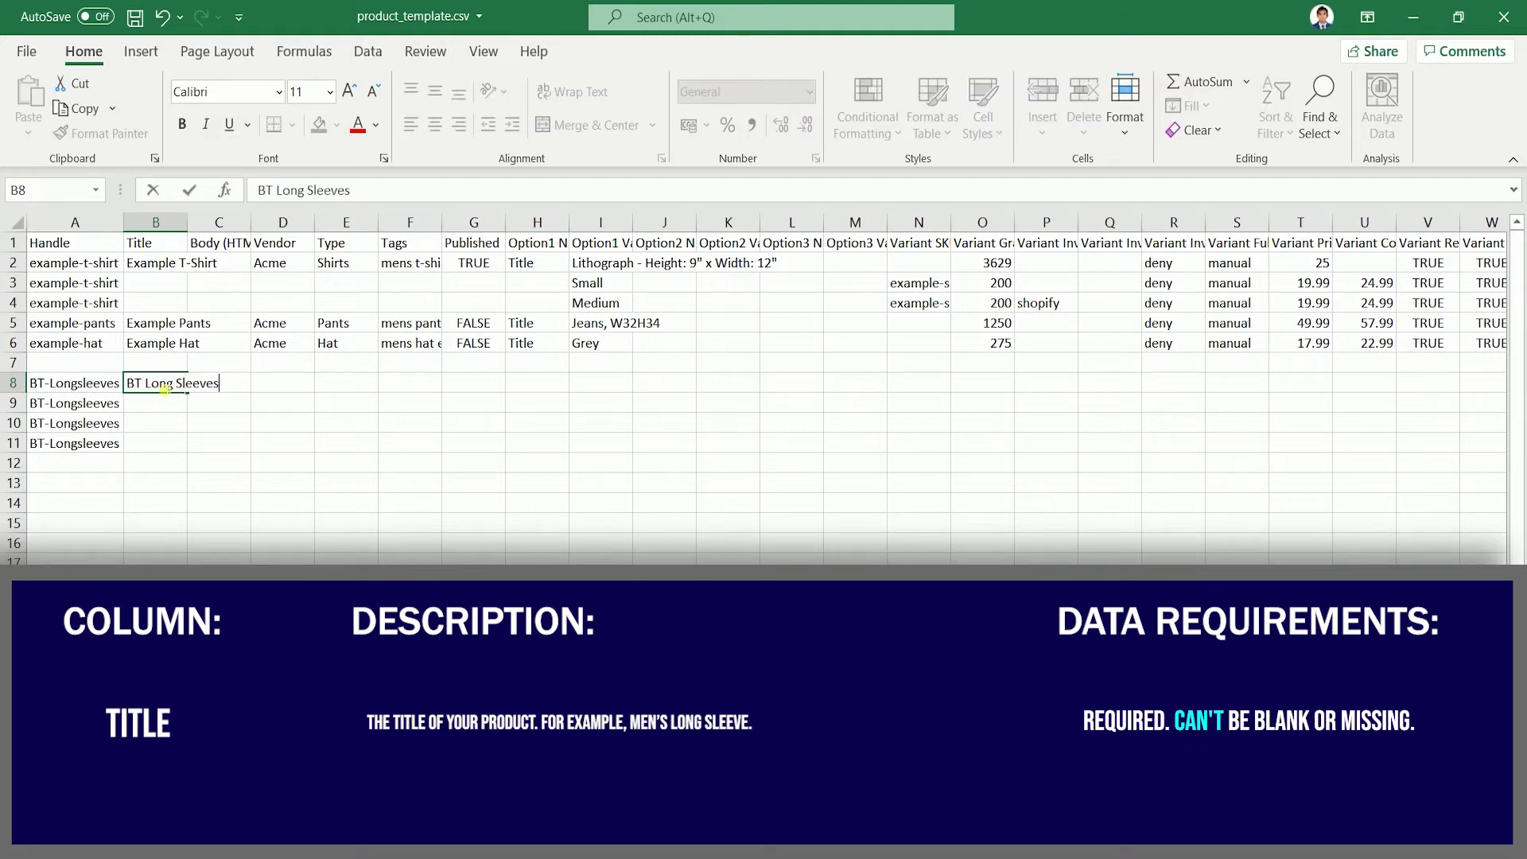
text(eves)
key(Tab)
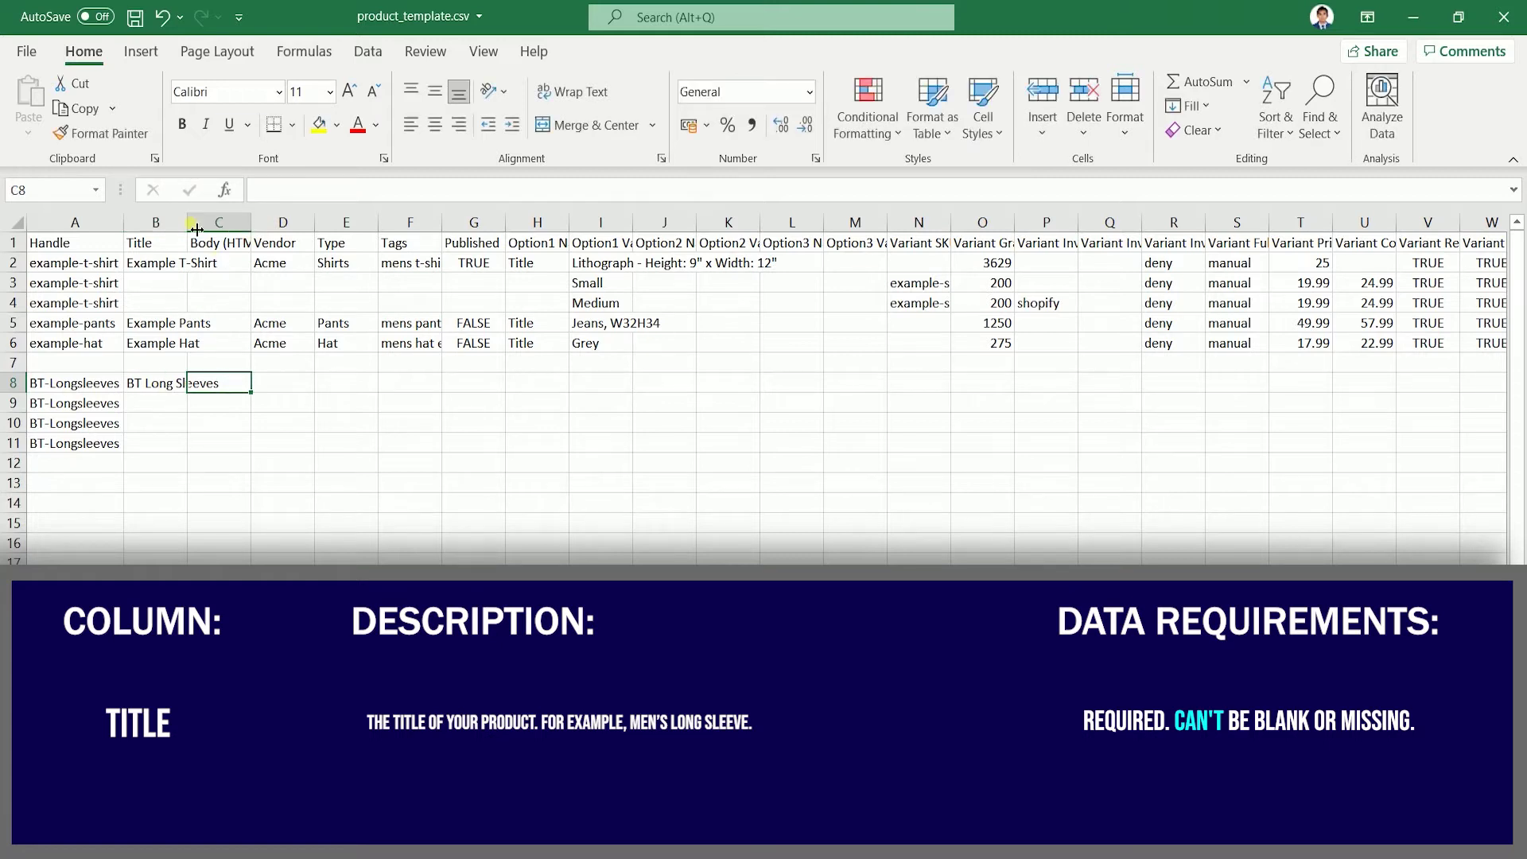
double_click(197, 230)
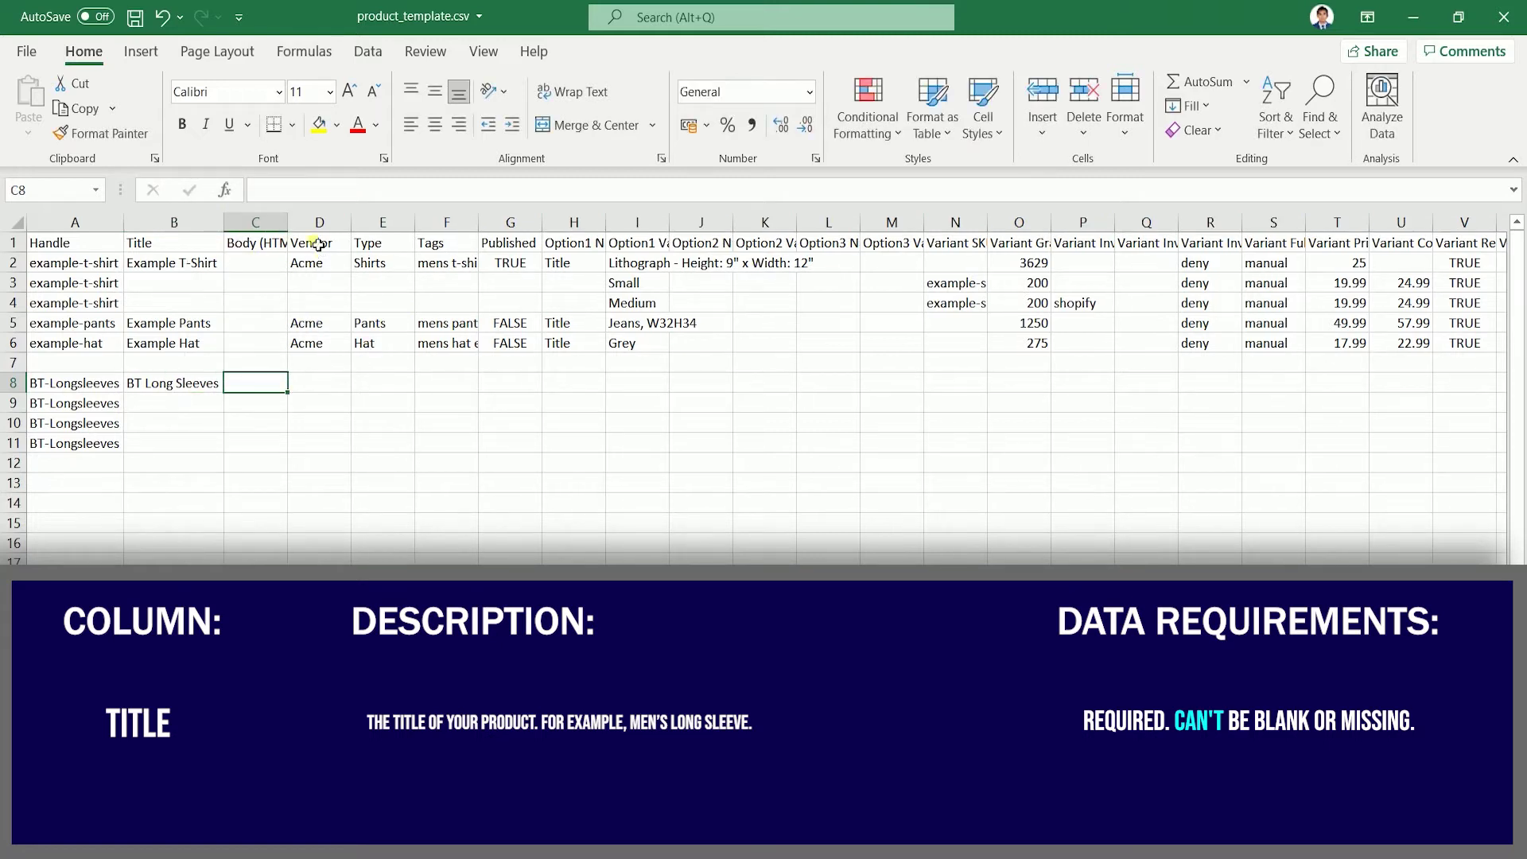
Step: Widen column C and enter the body 'Long Sleeves BT Tutorials Test Description for bulk upload'
drag(288, 226, 411, 231)
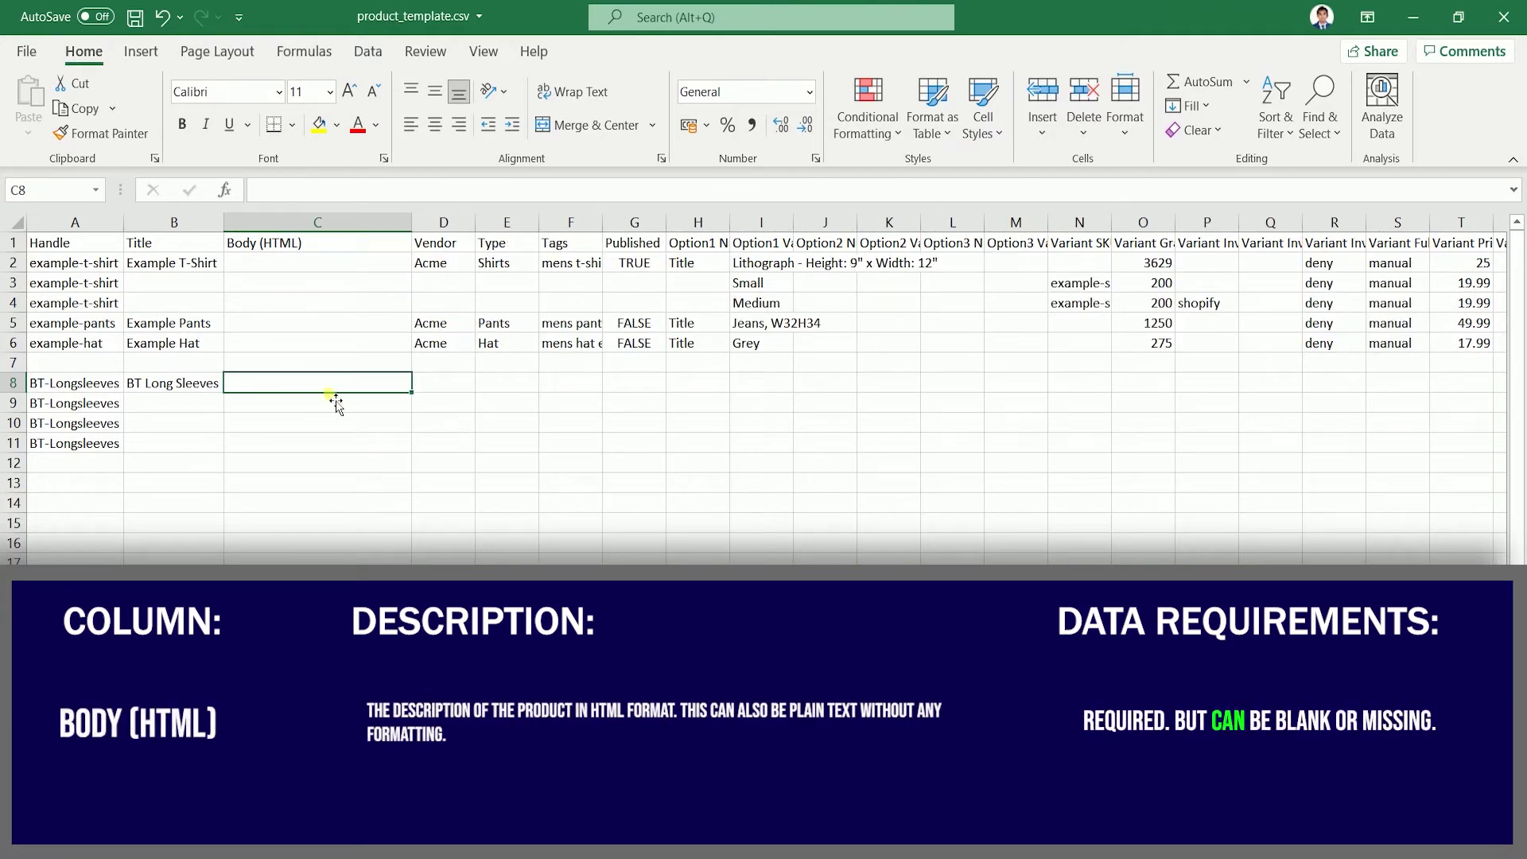
text(Long)
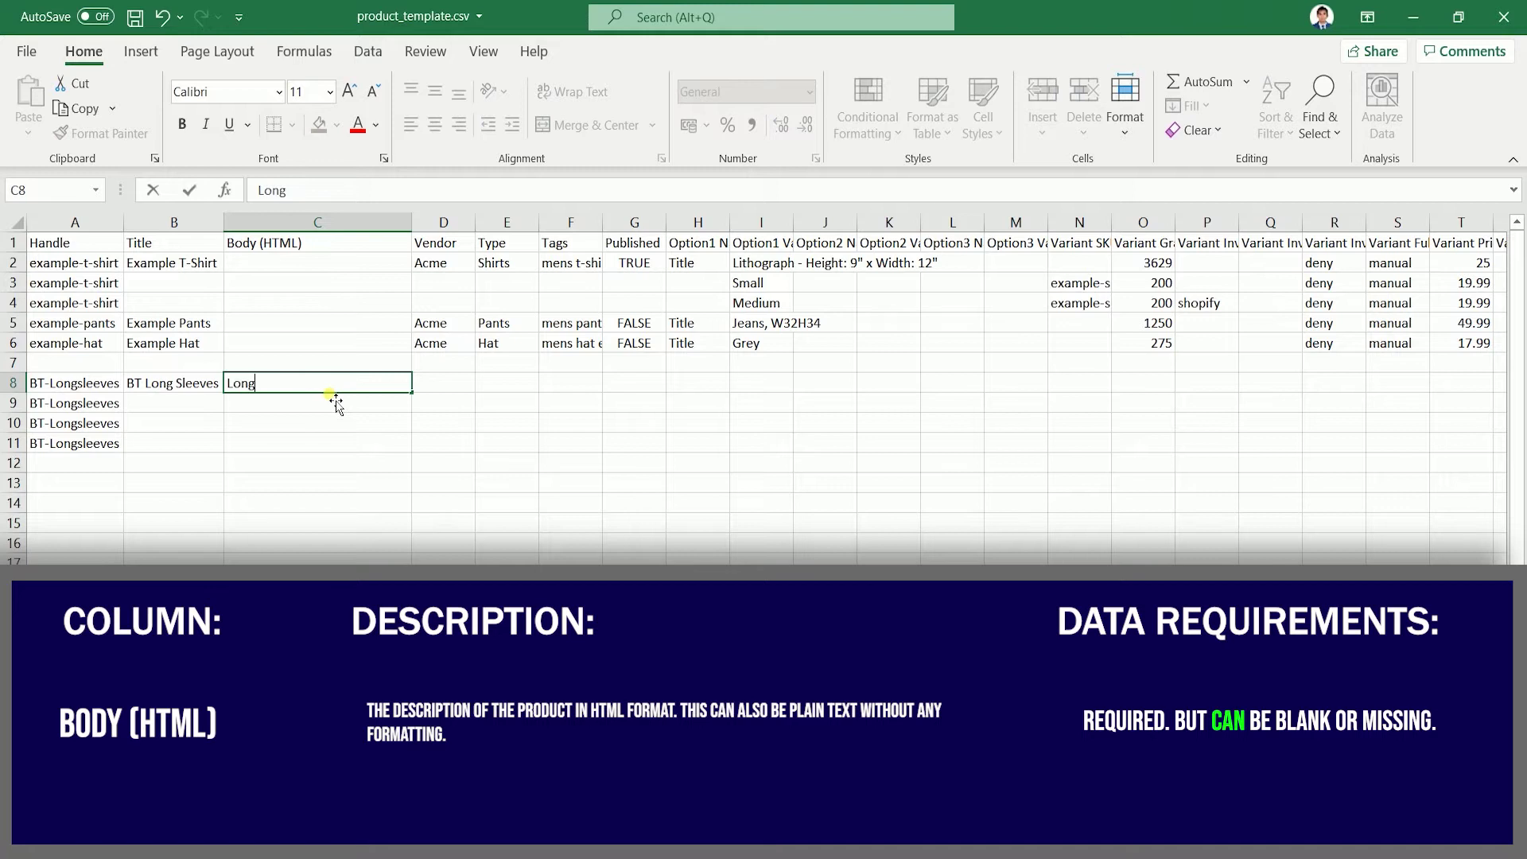
text(BT Tutorials Test D)
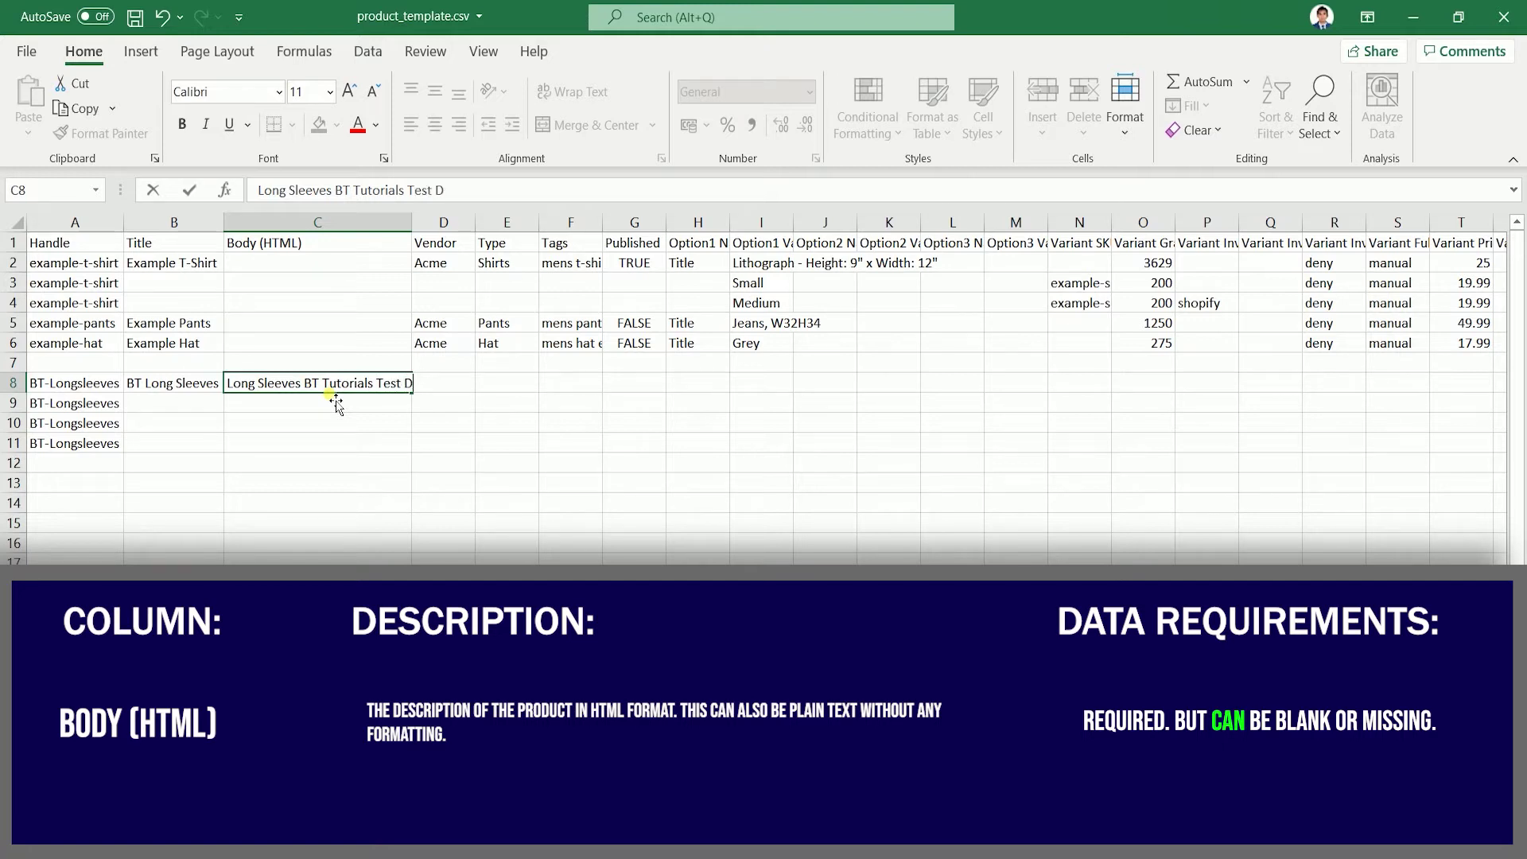
text(escription for)
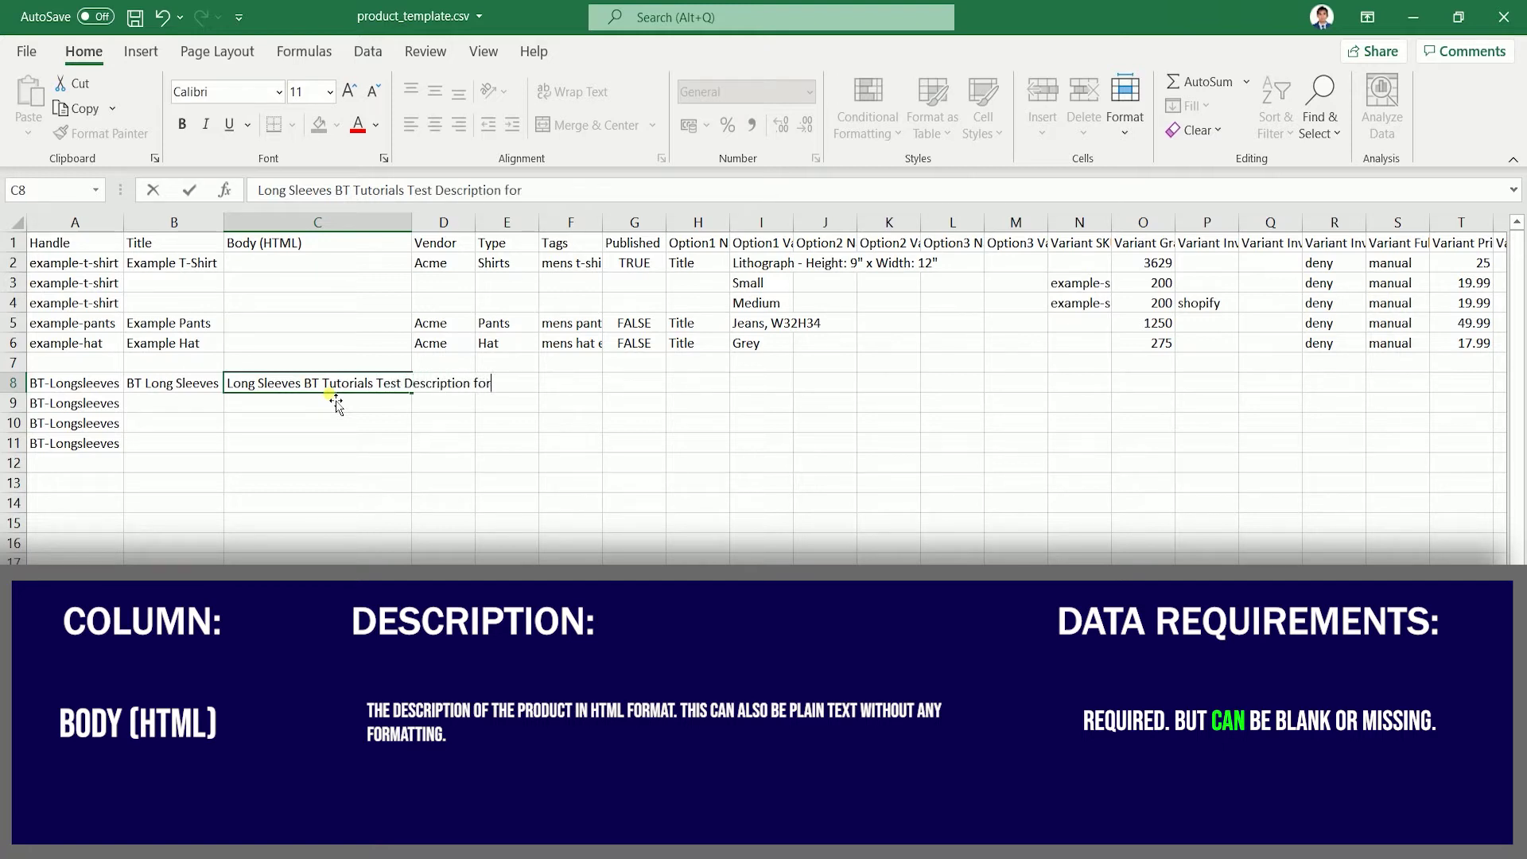
text( bulk upload)
key(Tab)
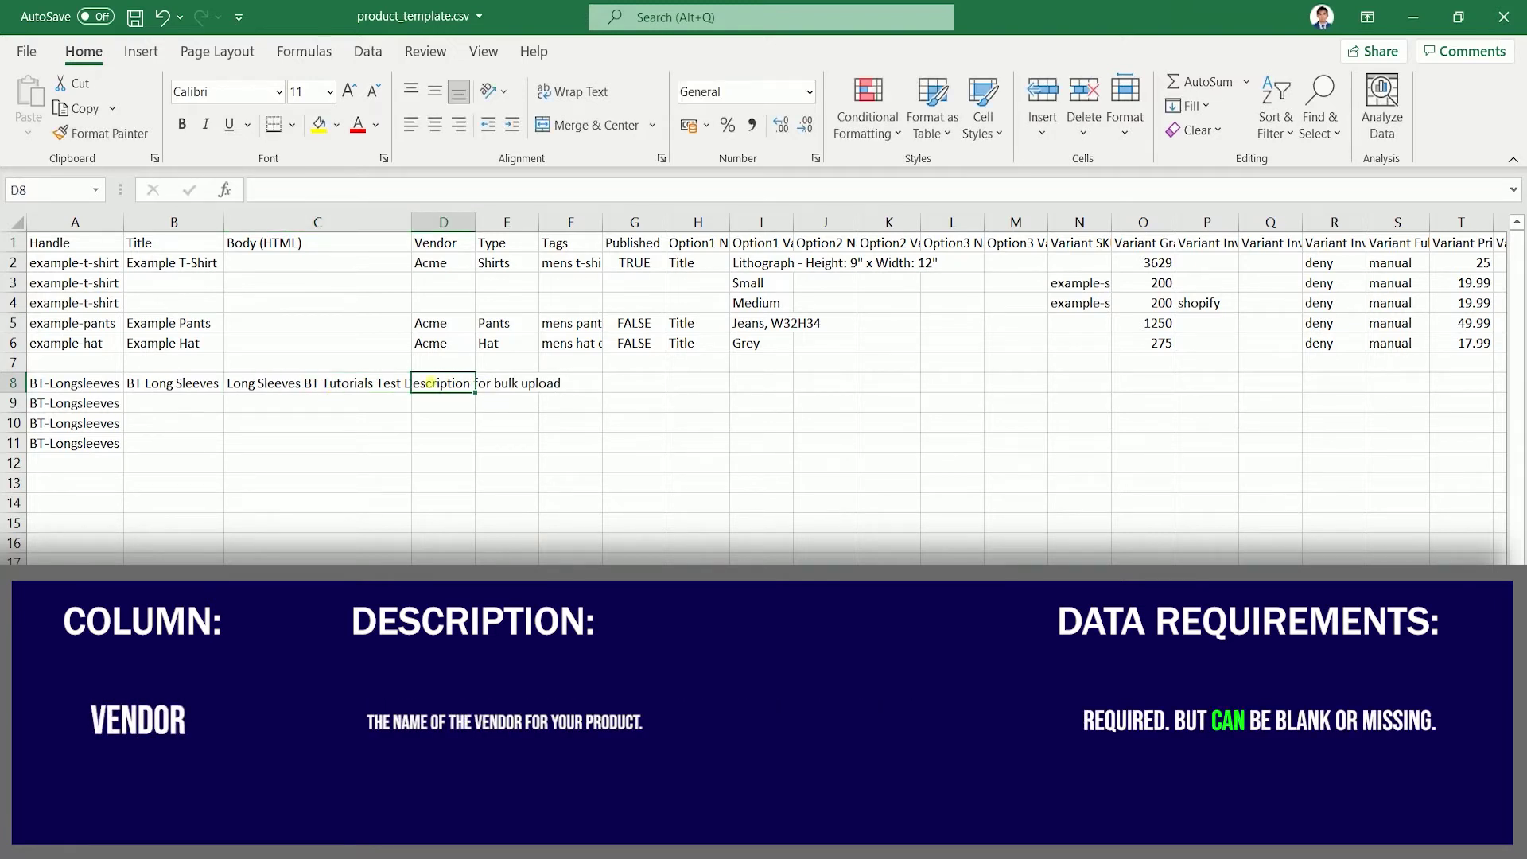
Step: Enter vendor BT Tutorials, type Long Sleeves and tags 'Long Sleeves, Cotton' in row 8
text(BT Tutorials)
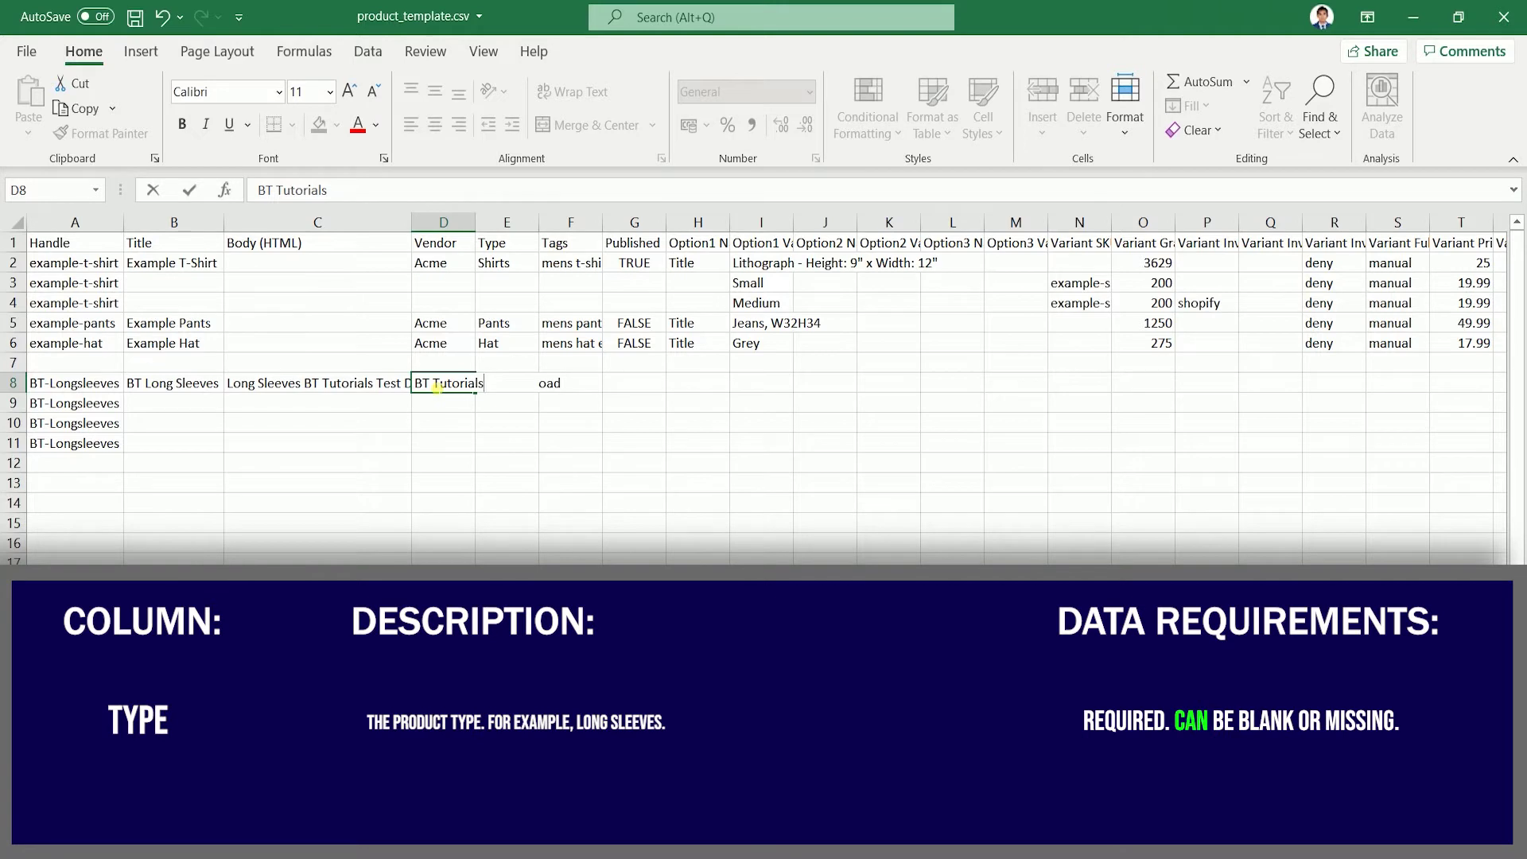
key(Tab)
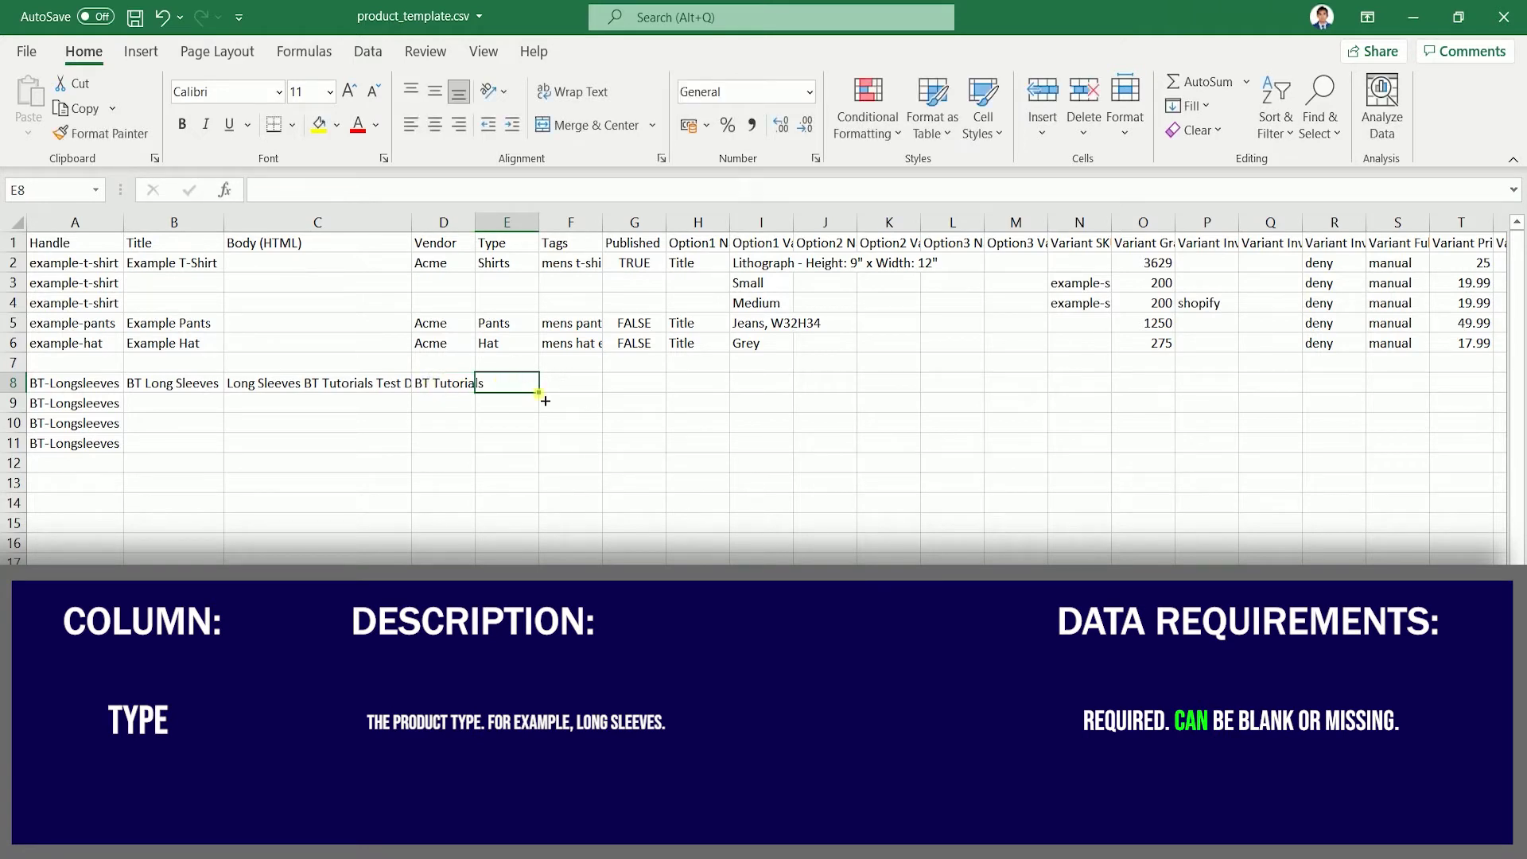
text(Long Sleeves)
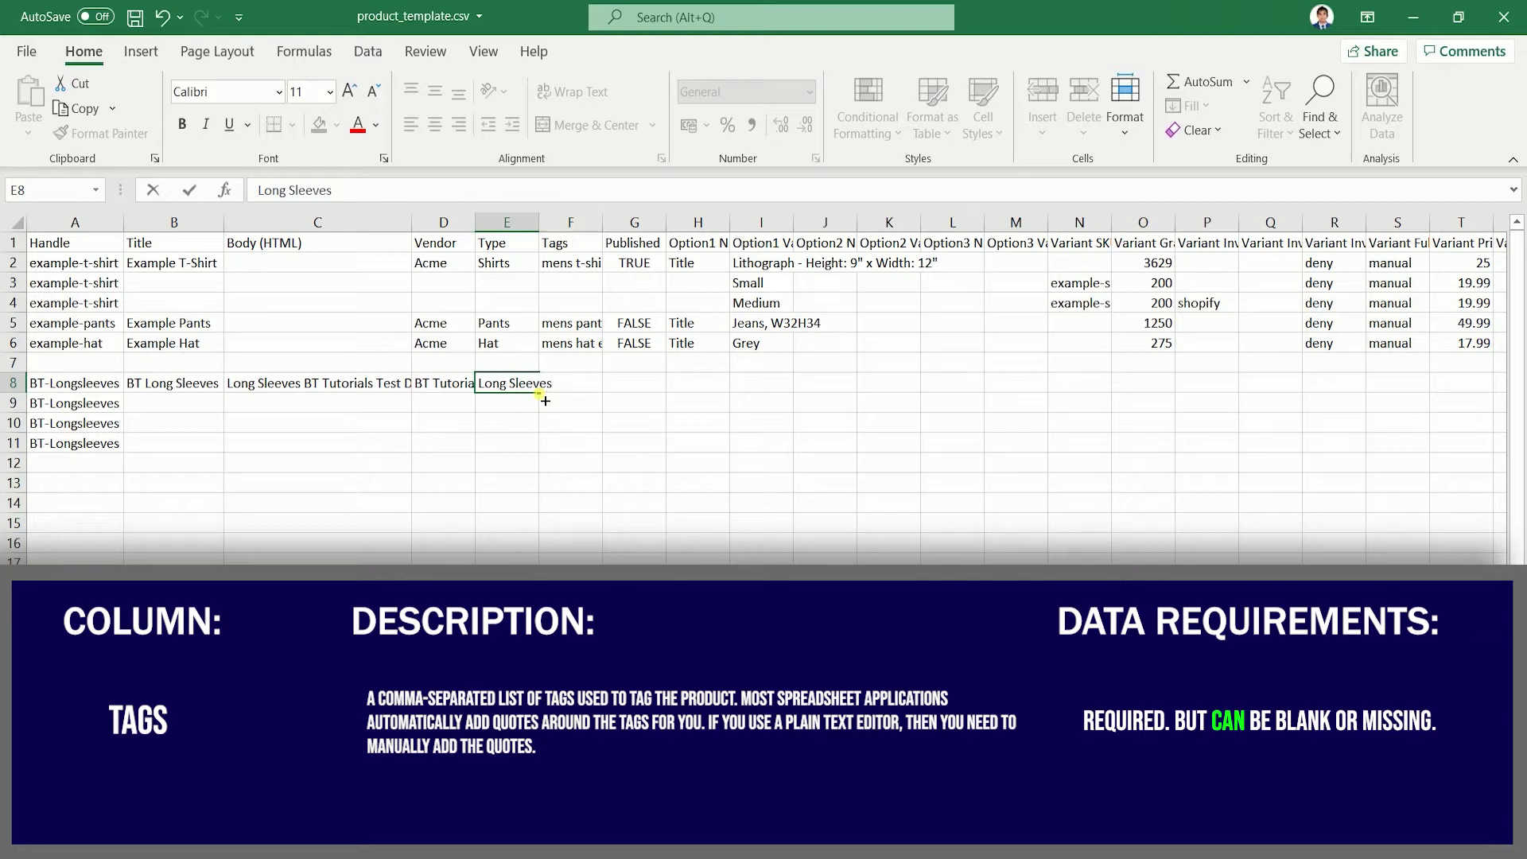
key(Tab)
text(Long Sleeves,)
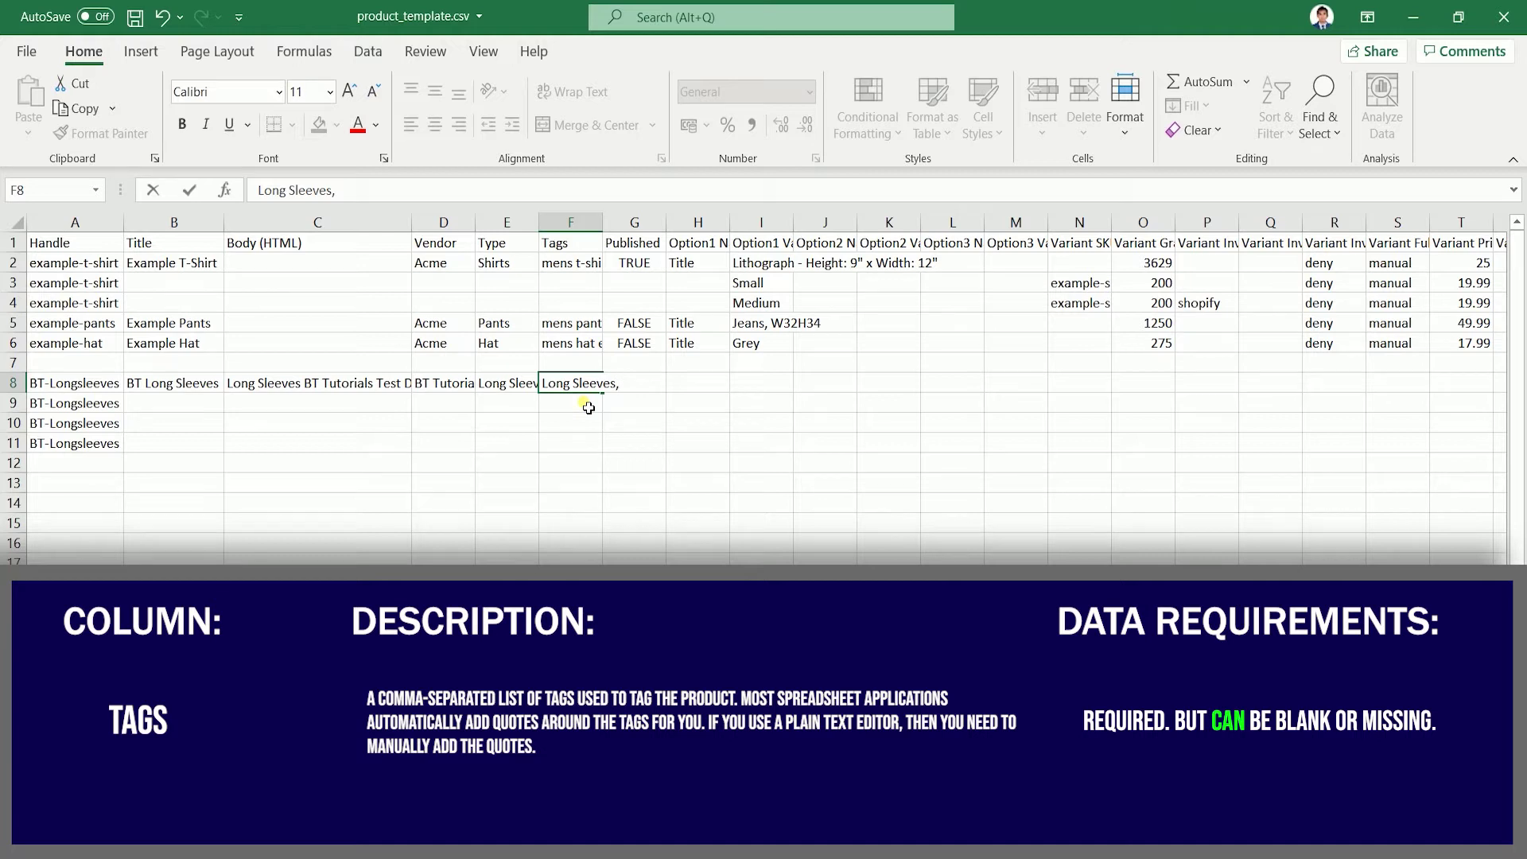
text(Cotton)
key(Tab)
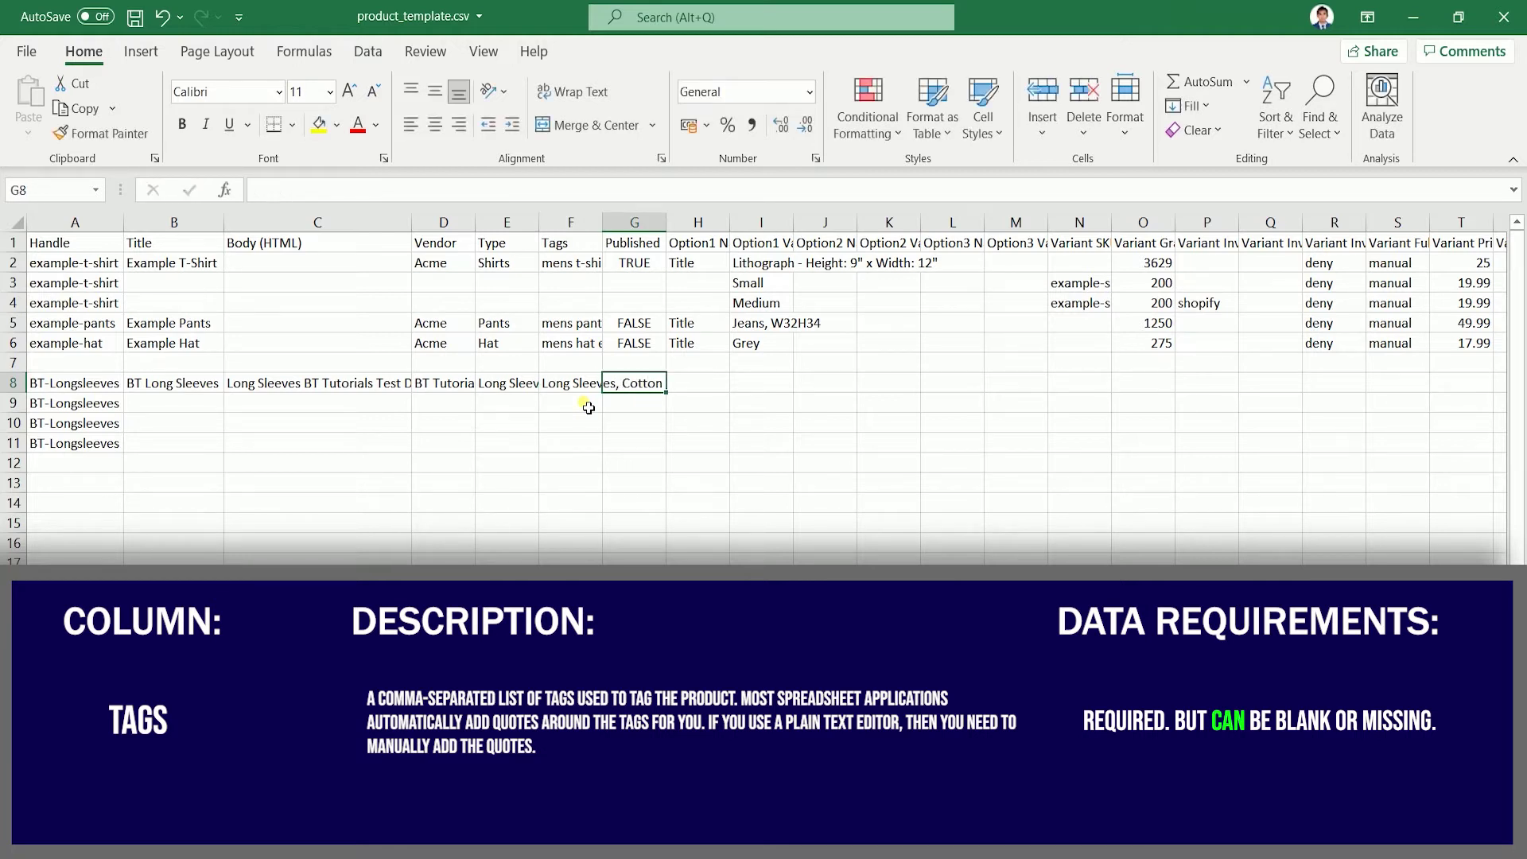
double_click(613, 227)
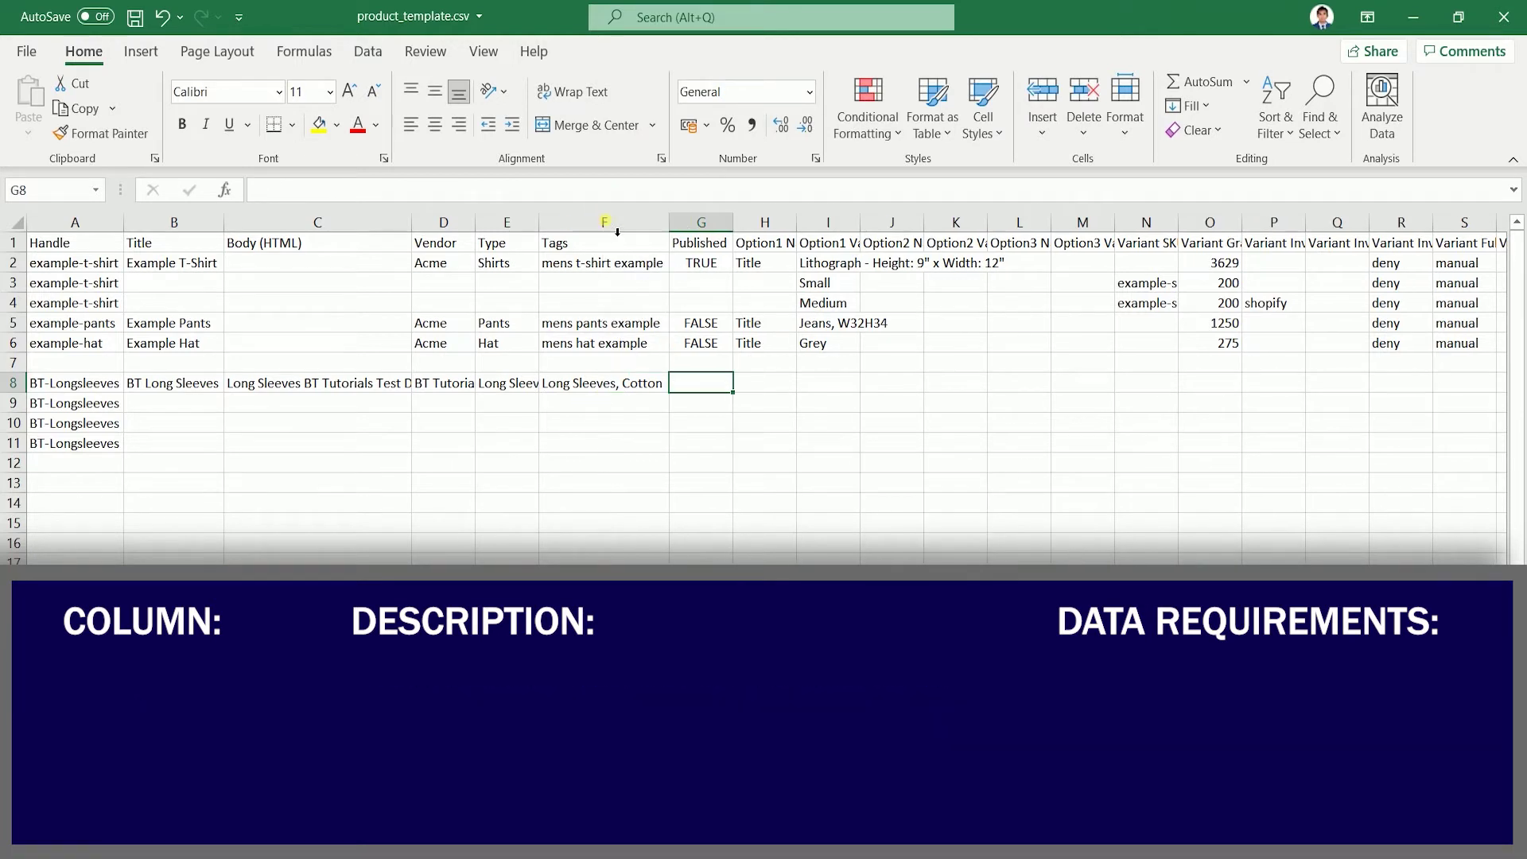
Step: Auto-fit the Type and Vendor columns and set Published to TRUE in G8
double_click(539, 227)
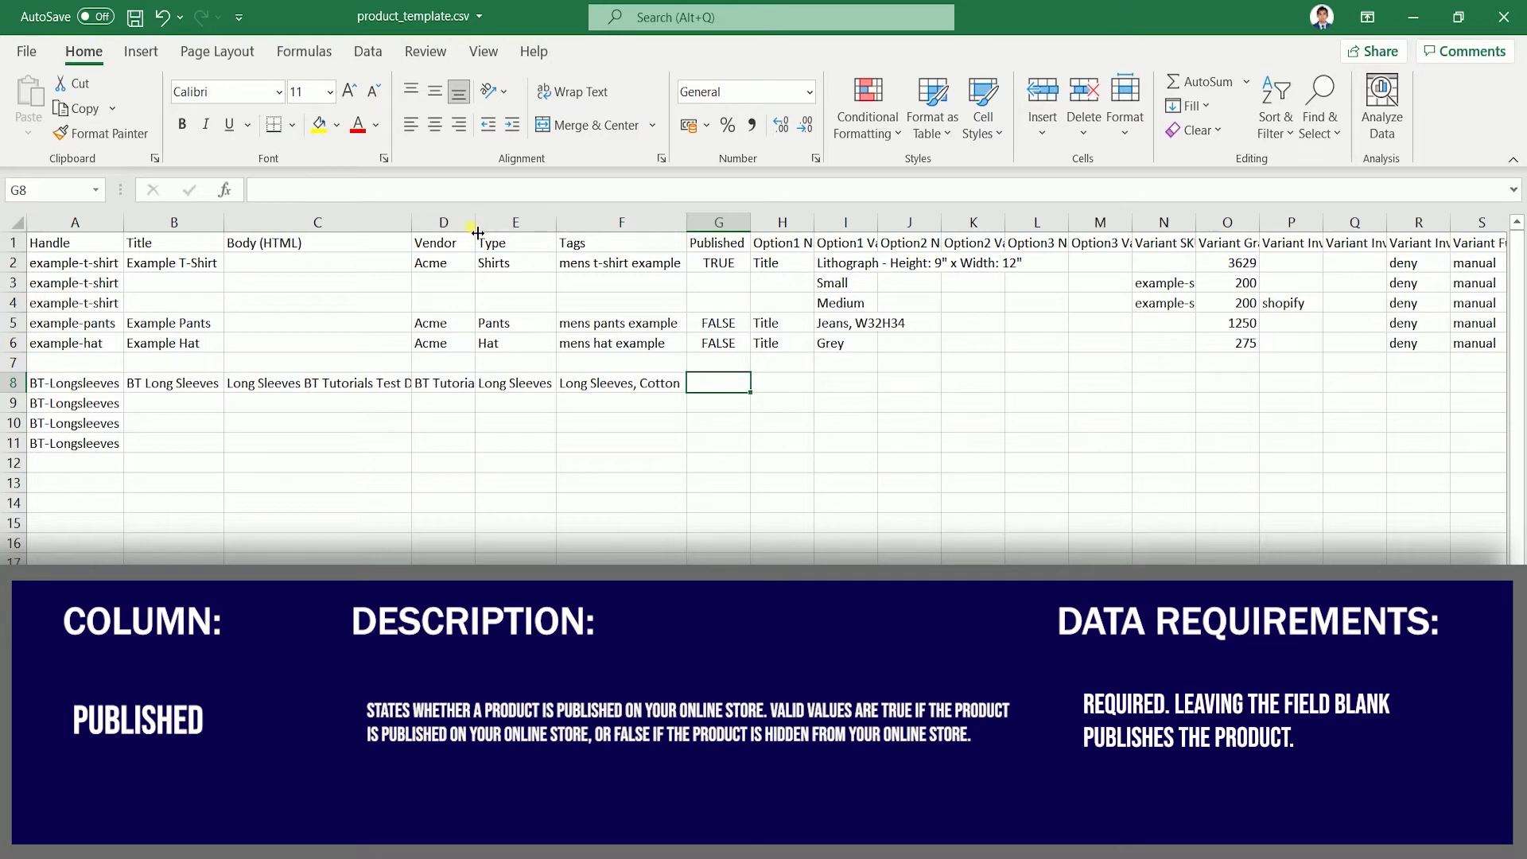
double_click(474, 227)
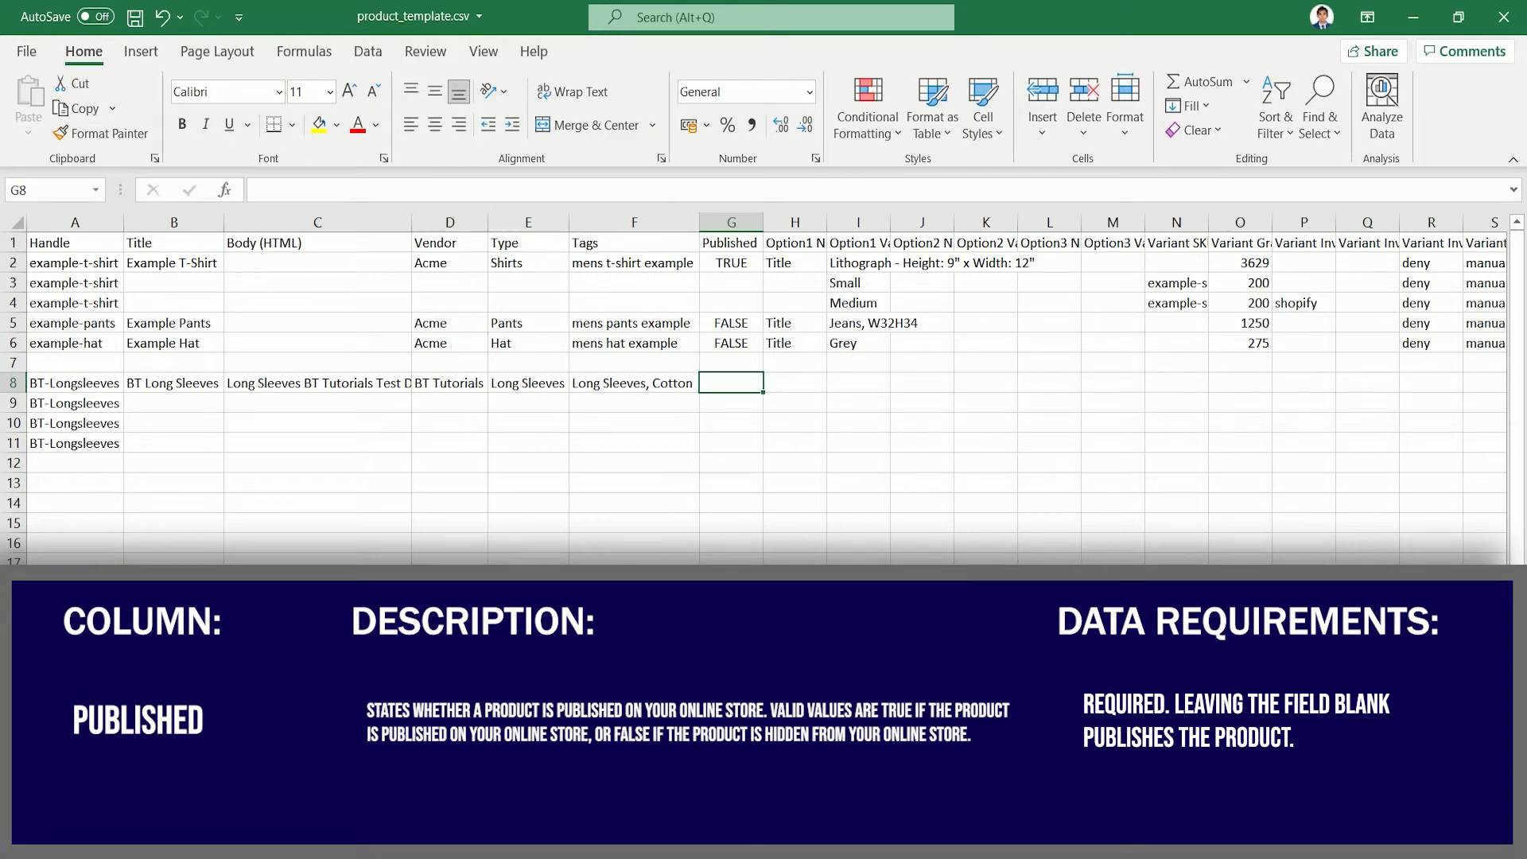
text(T)
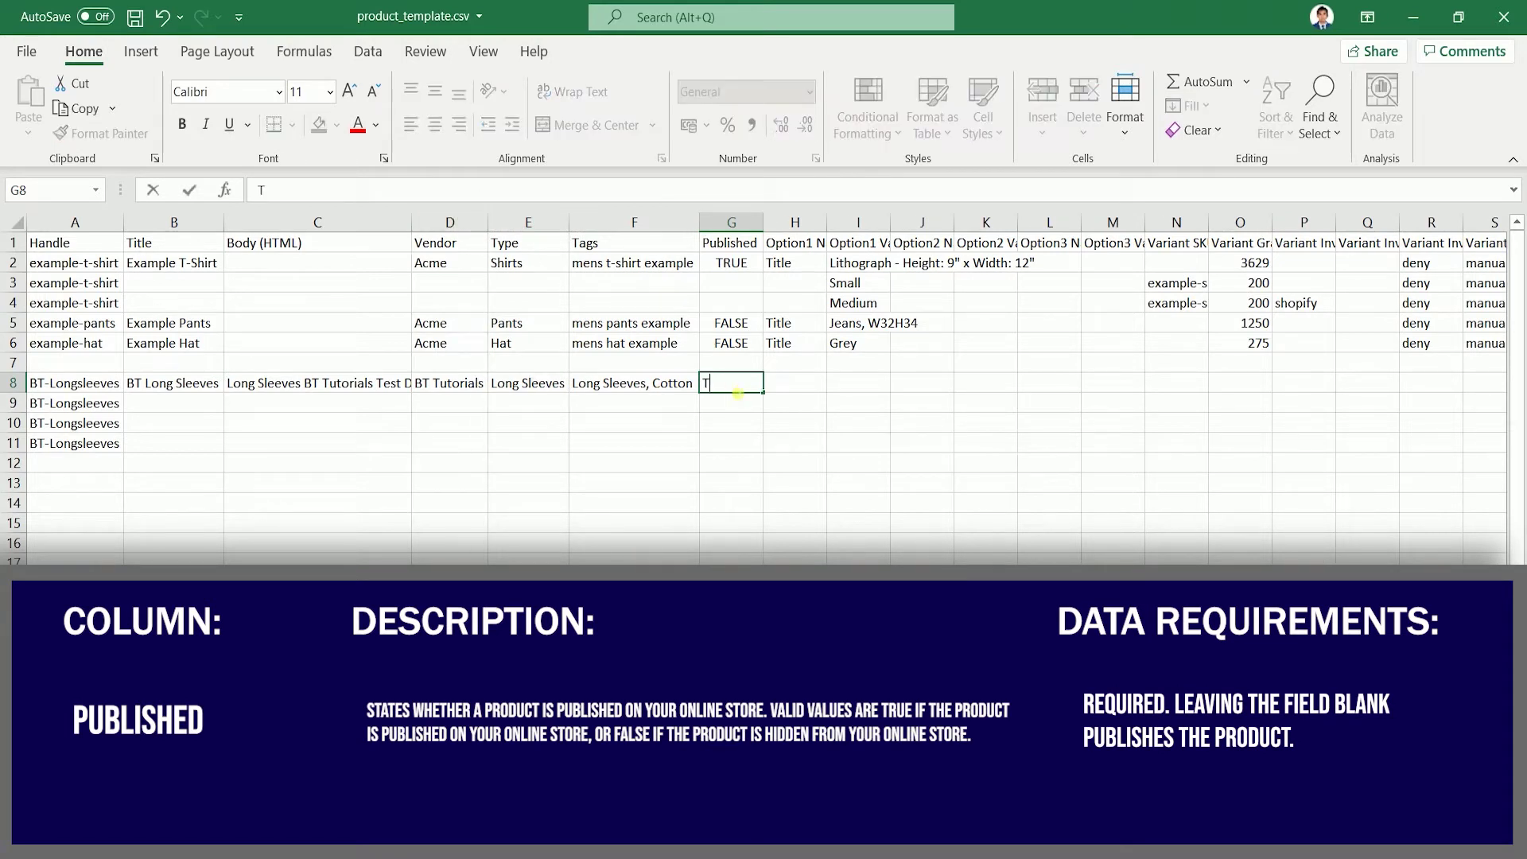
text(rue)
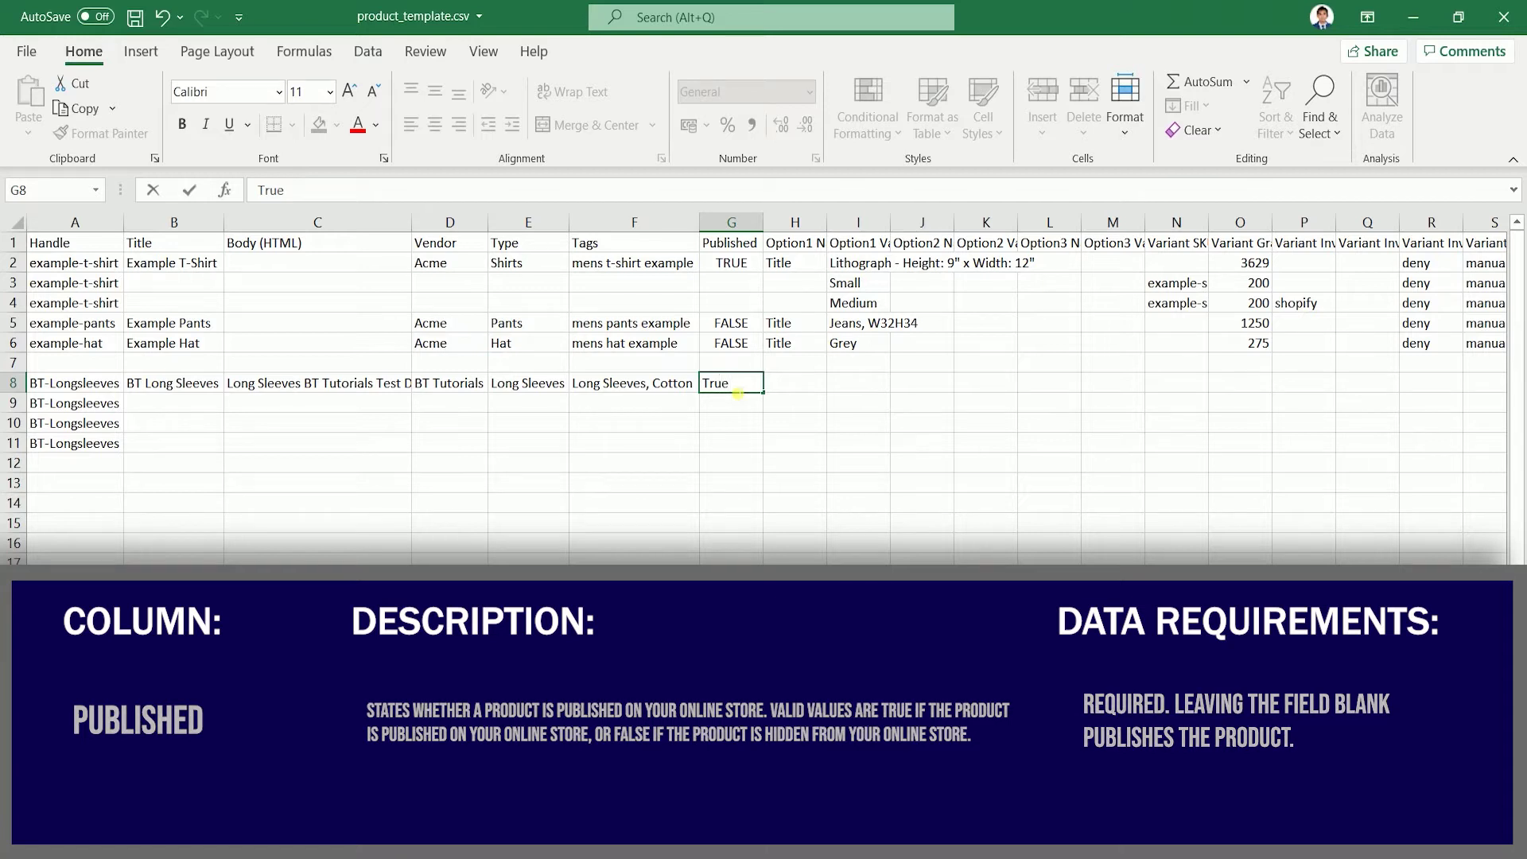
key(Tab)
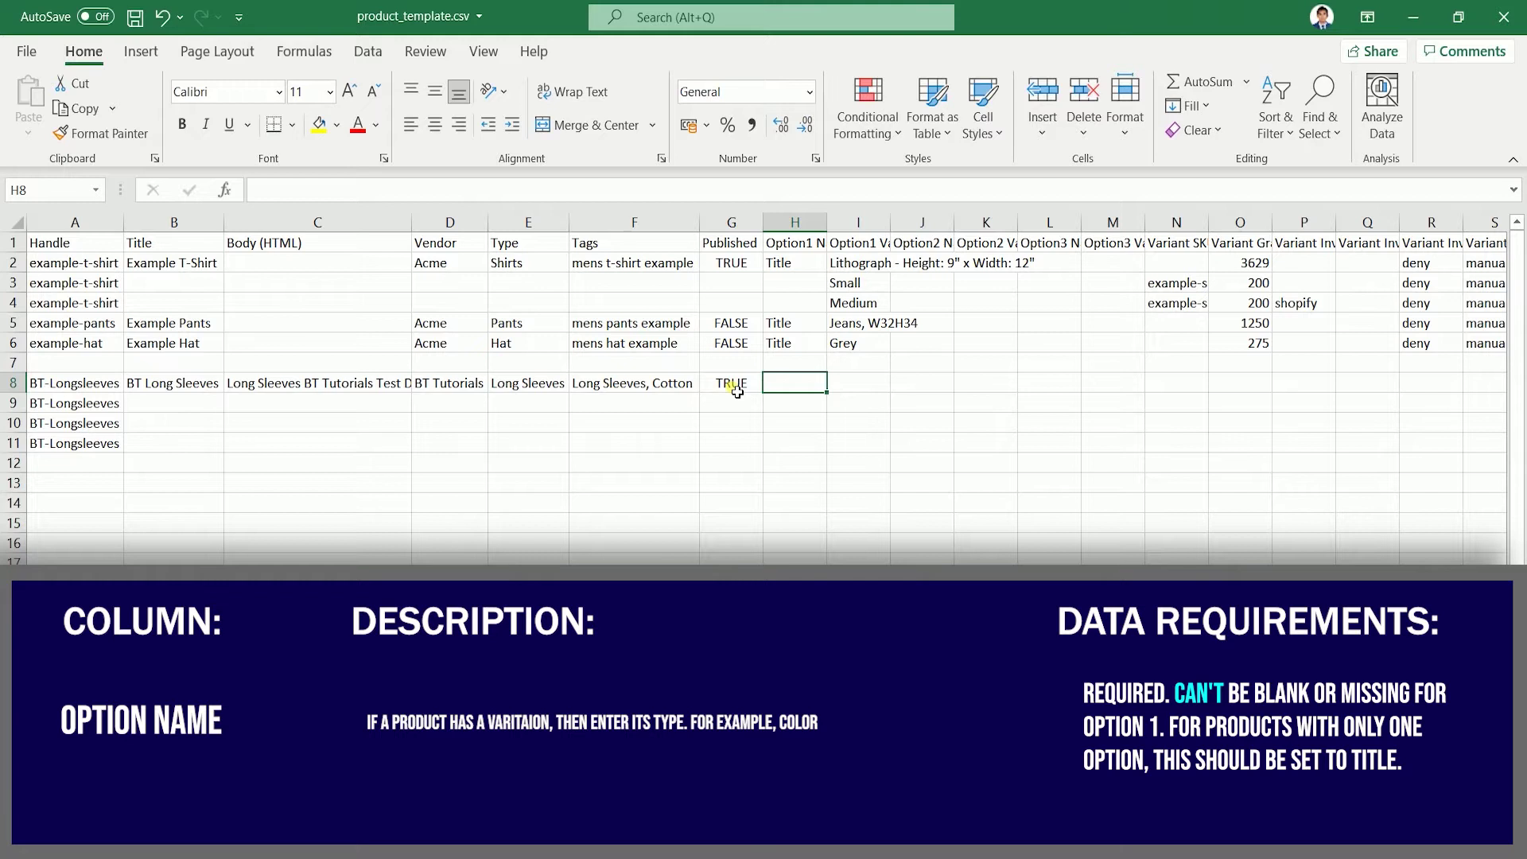
Step: Set Option1 Name to Color in H8 and widen the Option1 columns
click(787, 392)
double_click(828, 228)
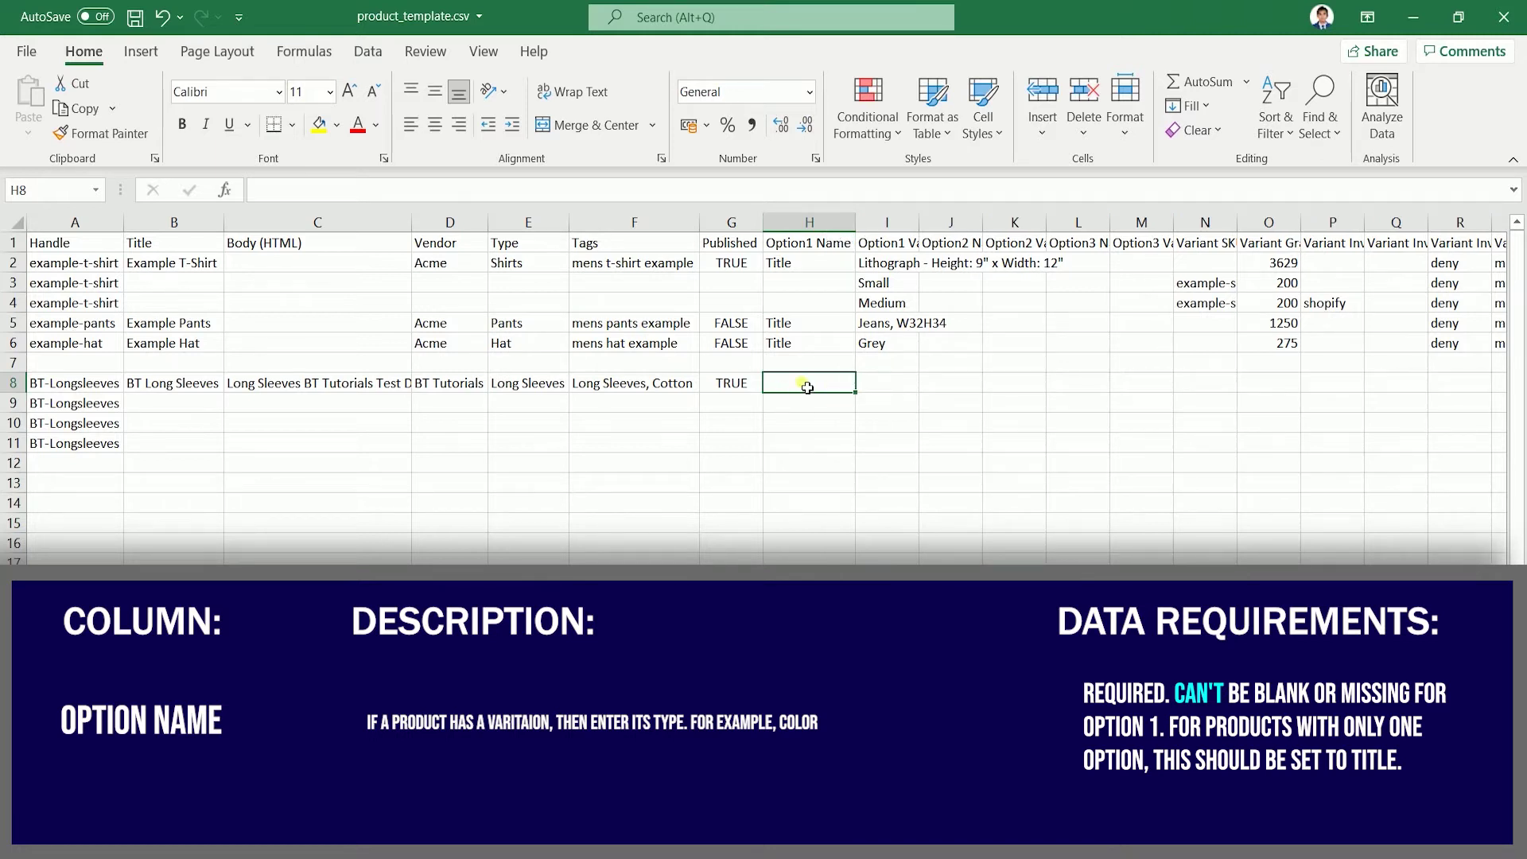
text(cO)
key(BackSpace)
key(BackSpace)
key(BackSpace)
text(Color)
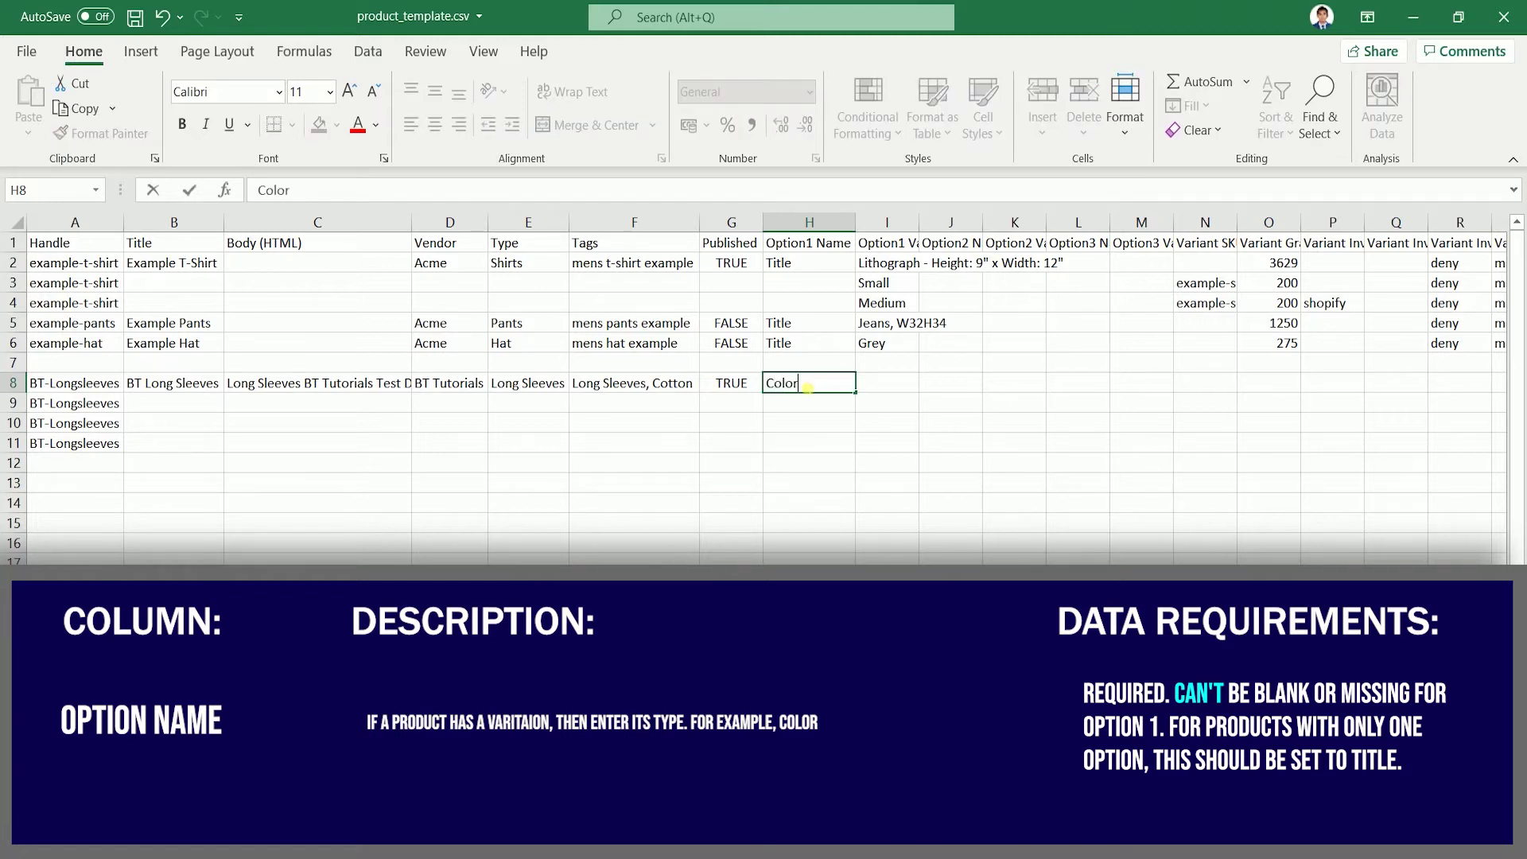
key(Tab)
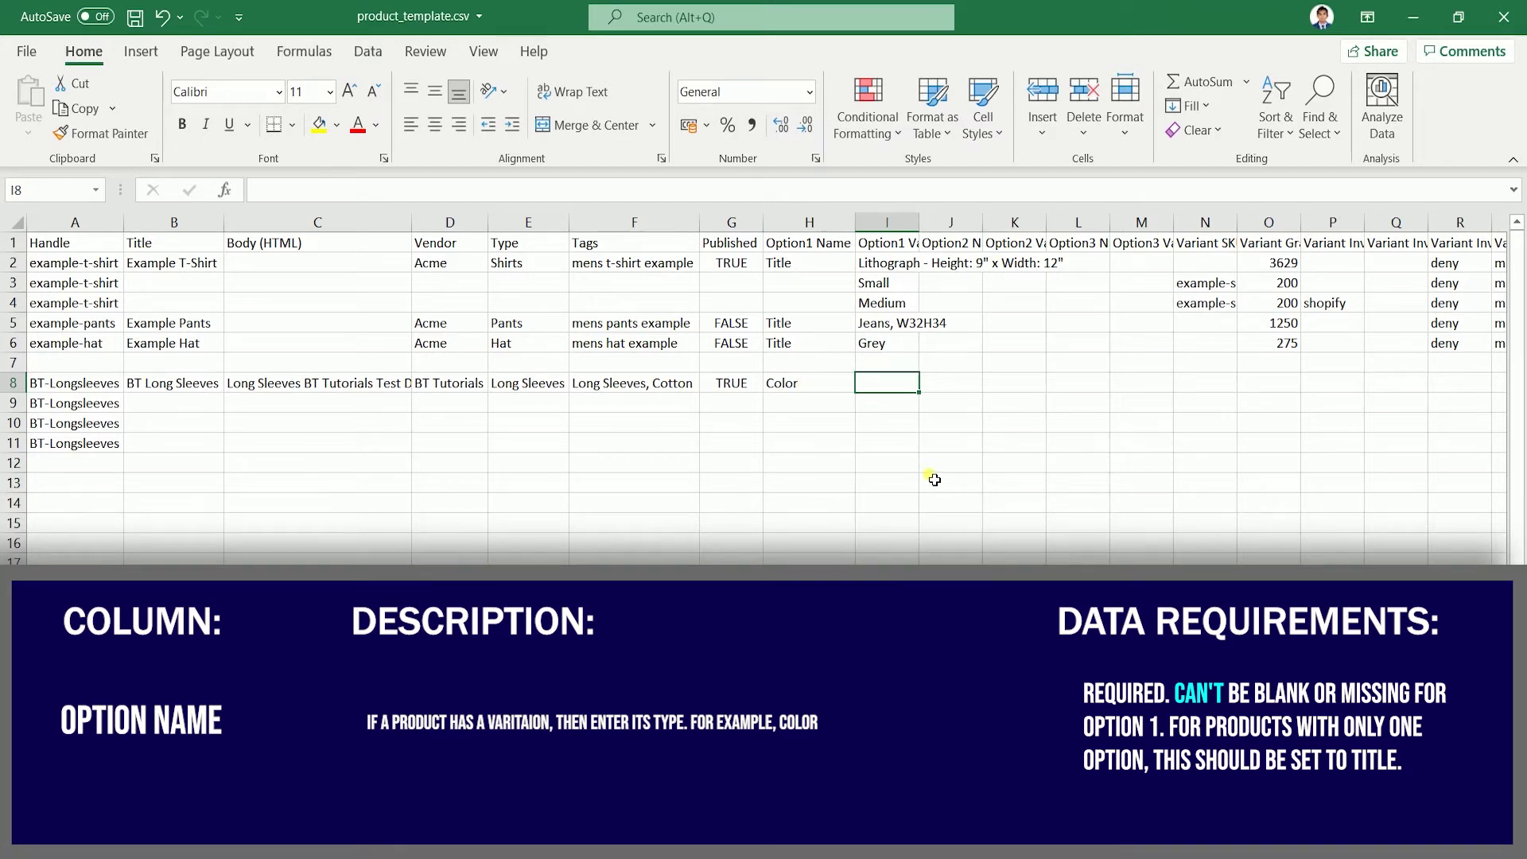
double_click(919, 223)
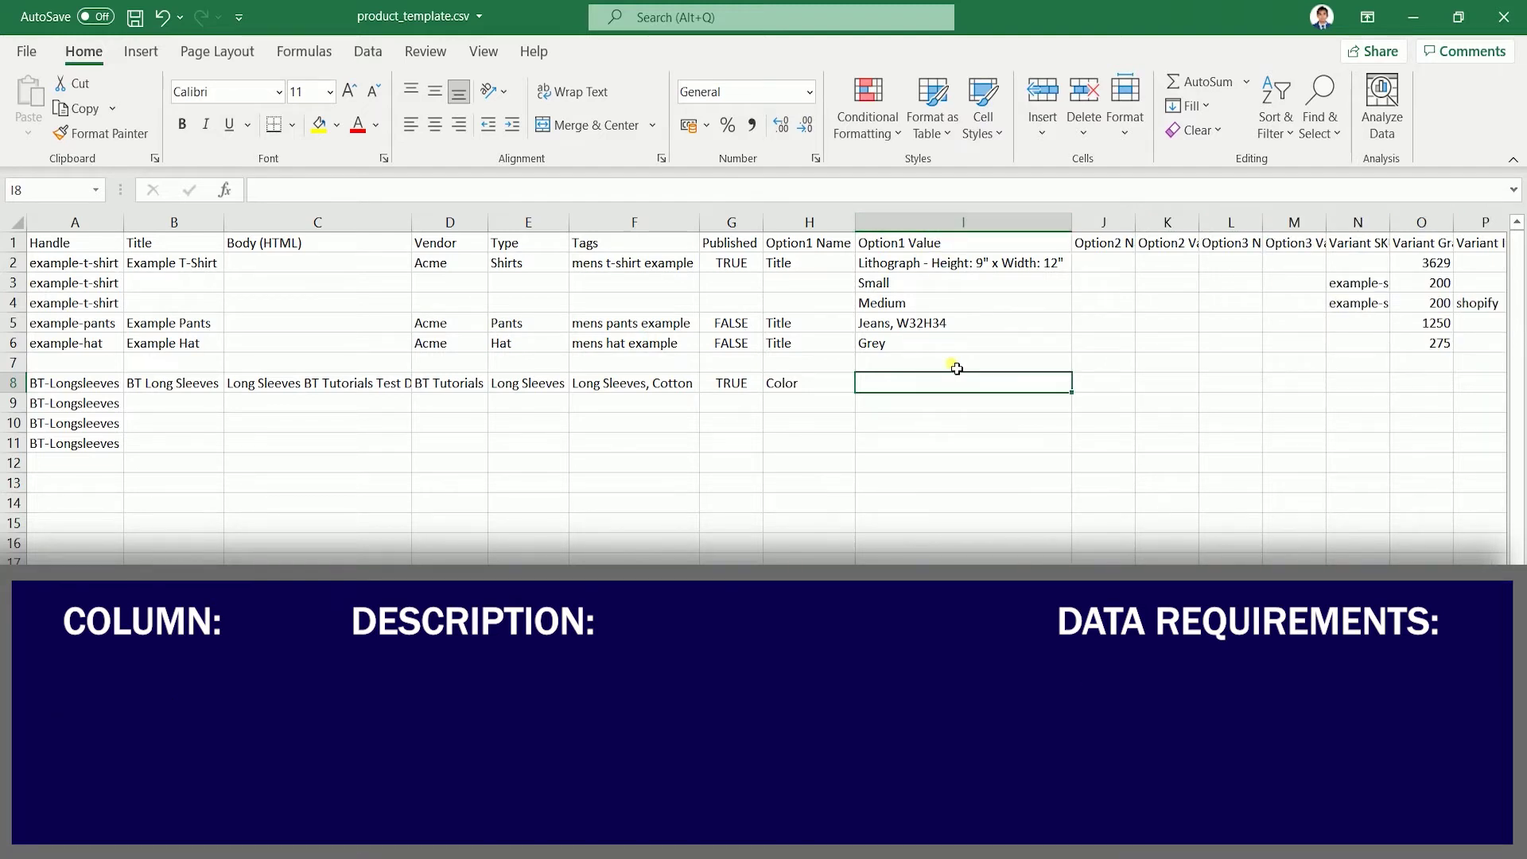
Step: Complete row 8 with Option1 Value Blue, Option2 Name Size and Option2 Value Small
text(B)
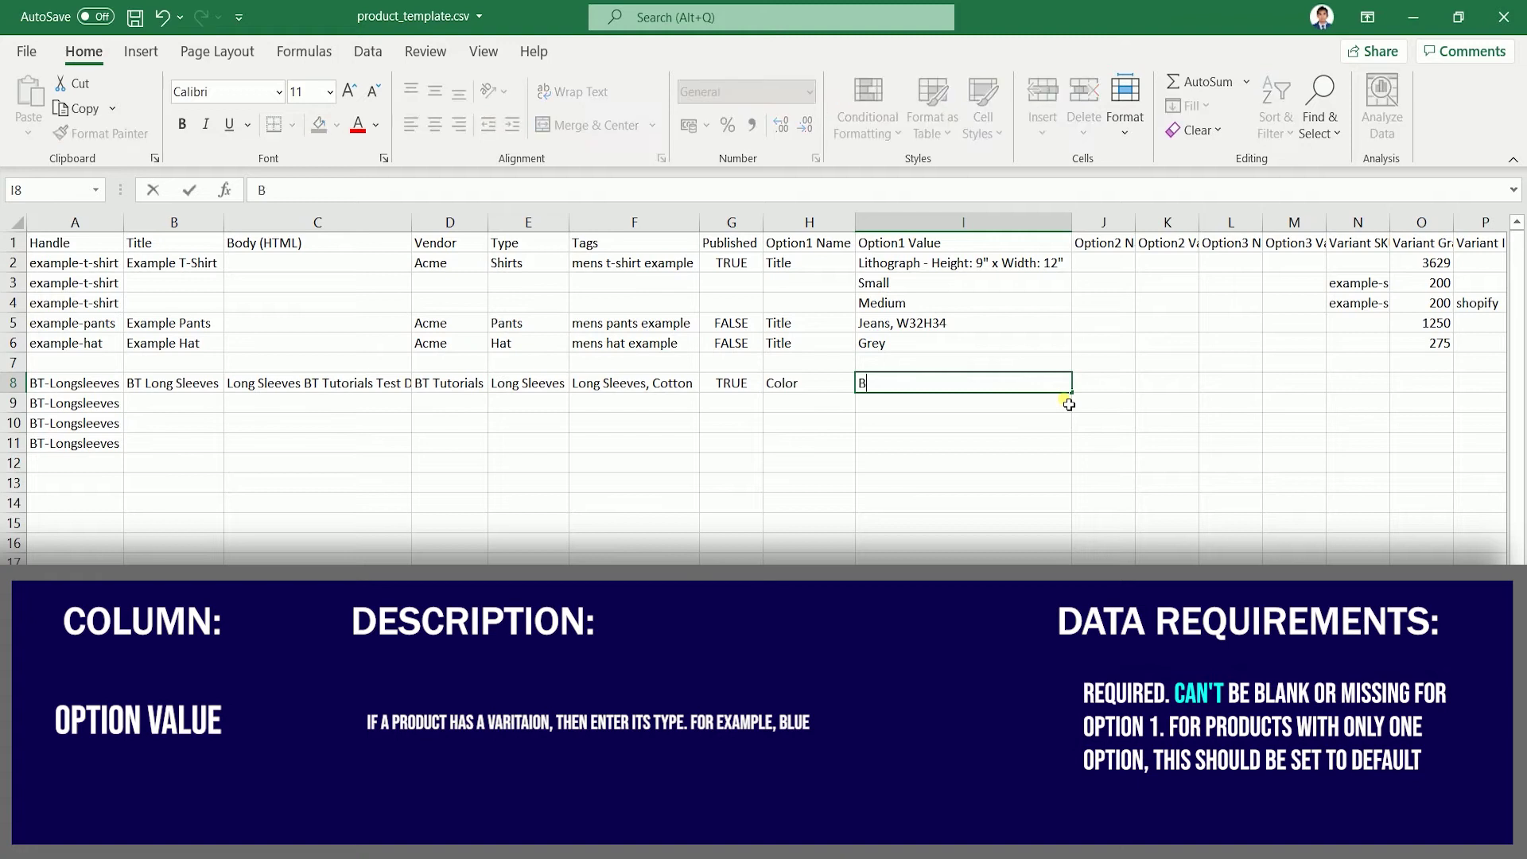
text(lue)
key(Tab)
double_click(1135, 223)
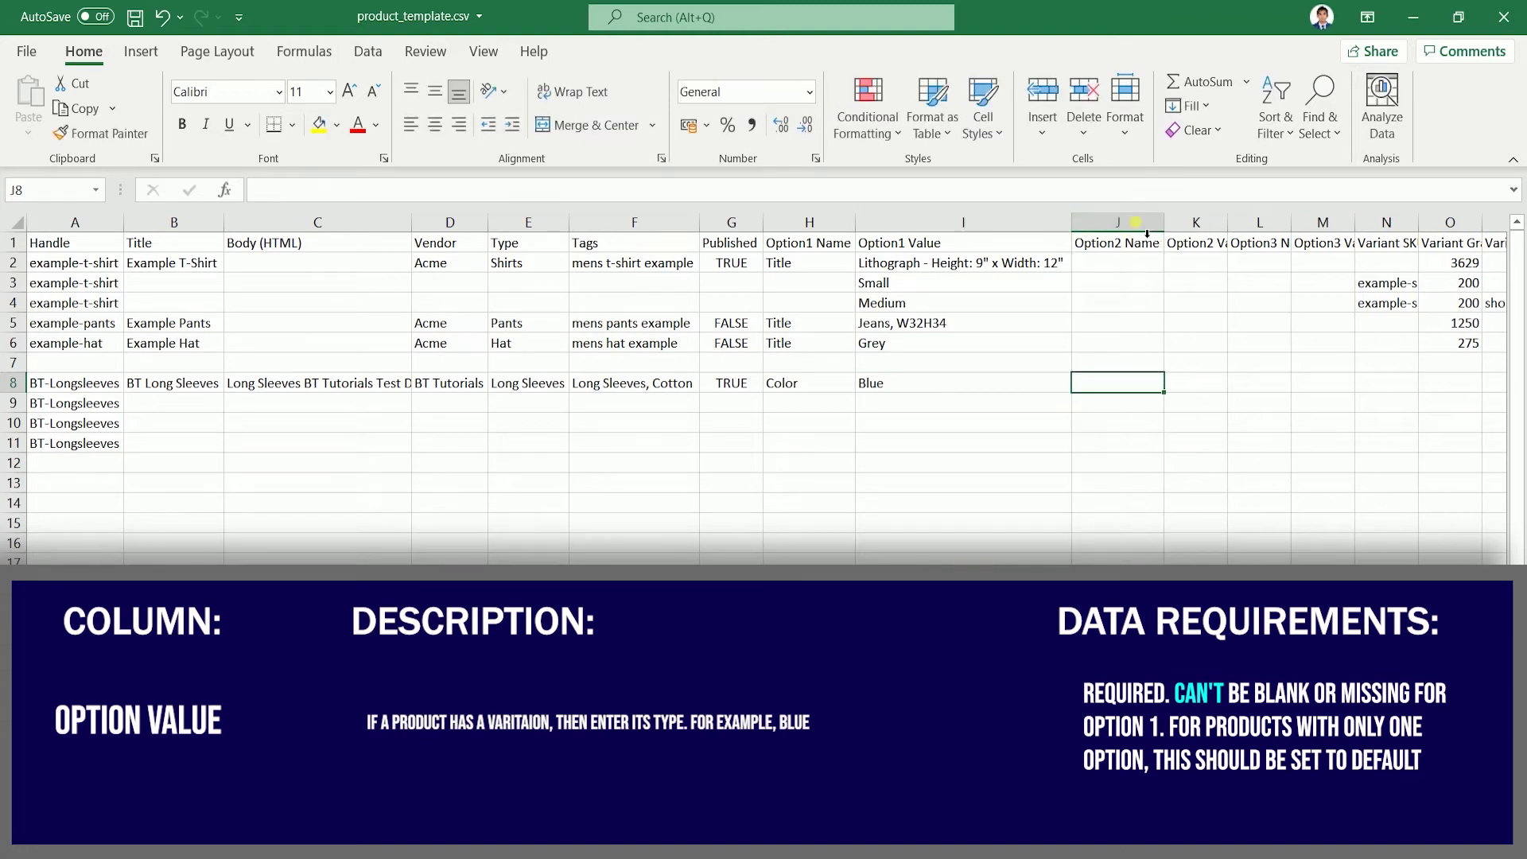
double_click(1230, 224)
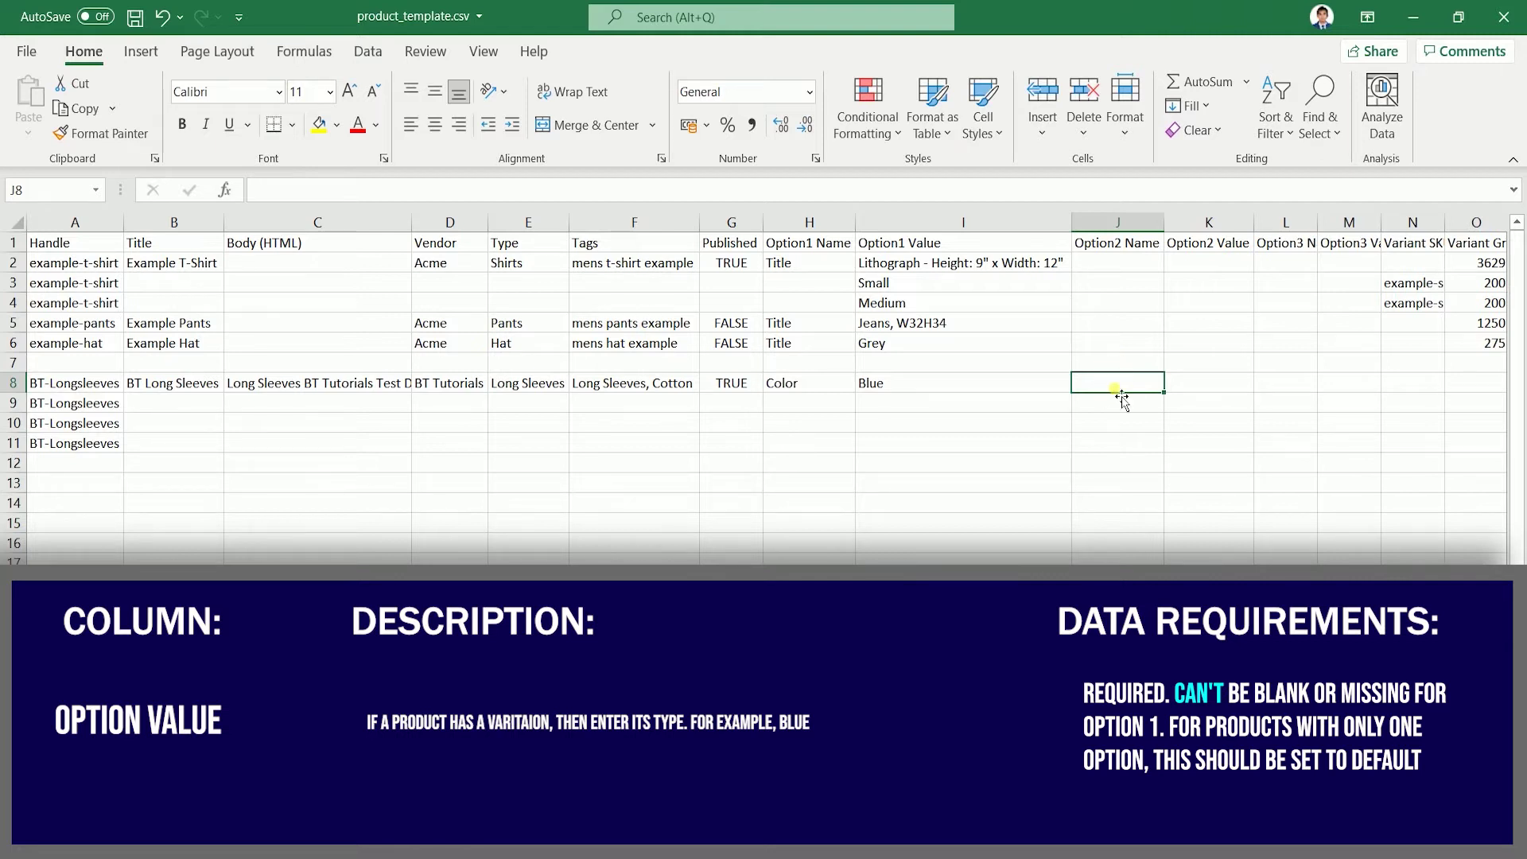
text(Co)
key(BackSpace)
key(BackSpace)
text(Size)
key(Tab)
text(Small)
key(Return)
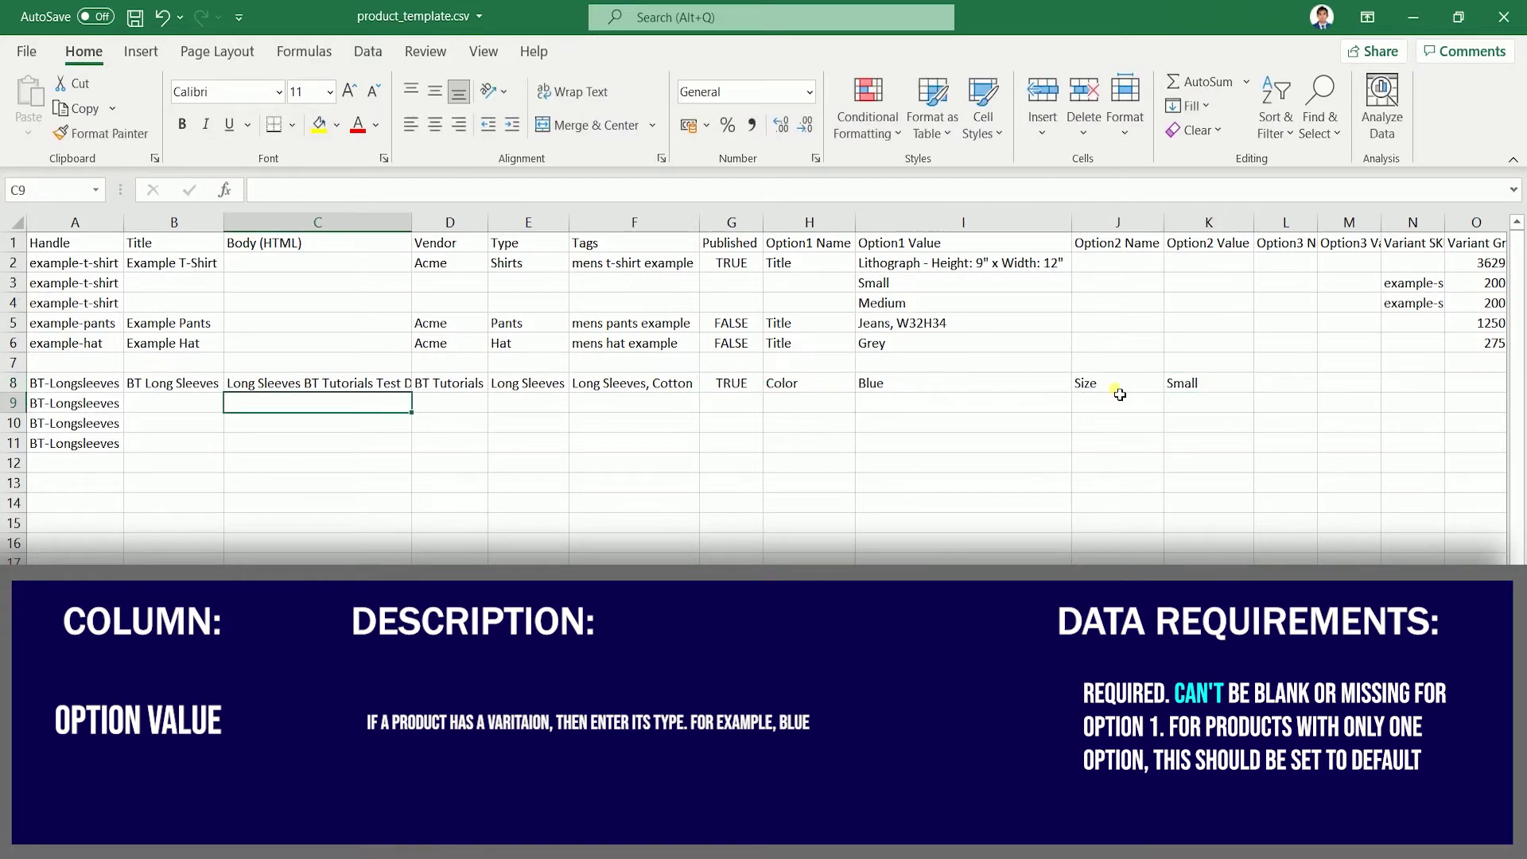
Step: Fill variant rows 9–11 with Blue/Medium, Gray/Small and Gray/Medium
click(817, 385)
click(955, 411)
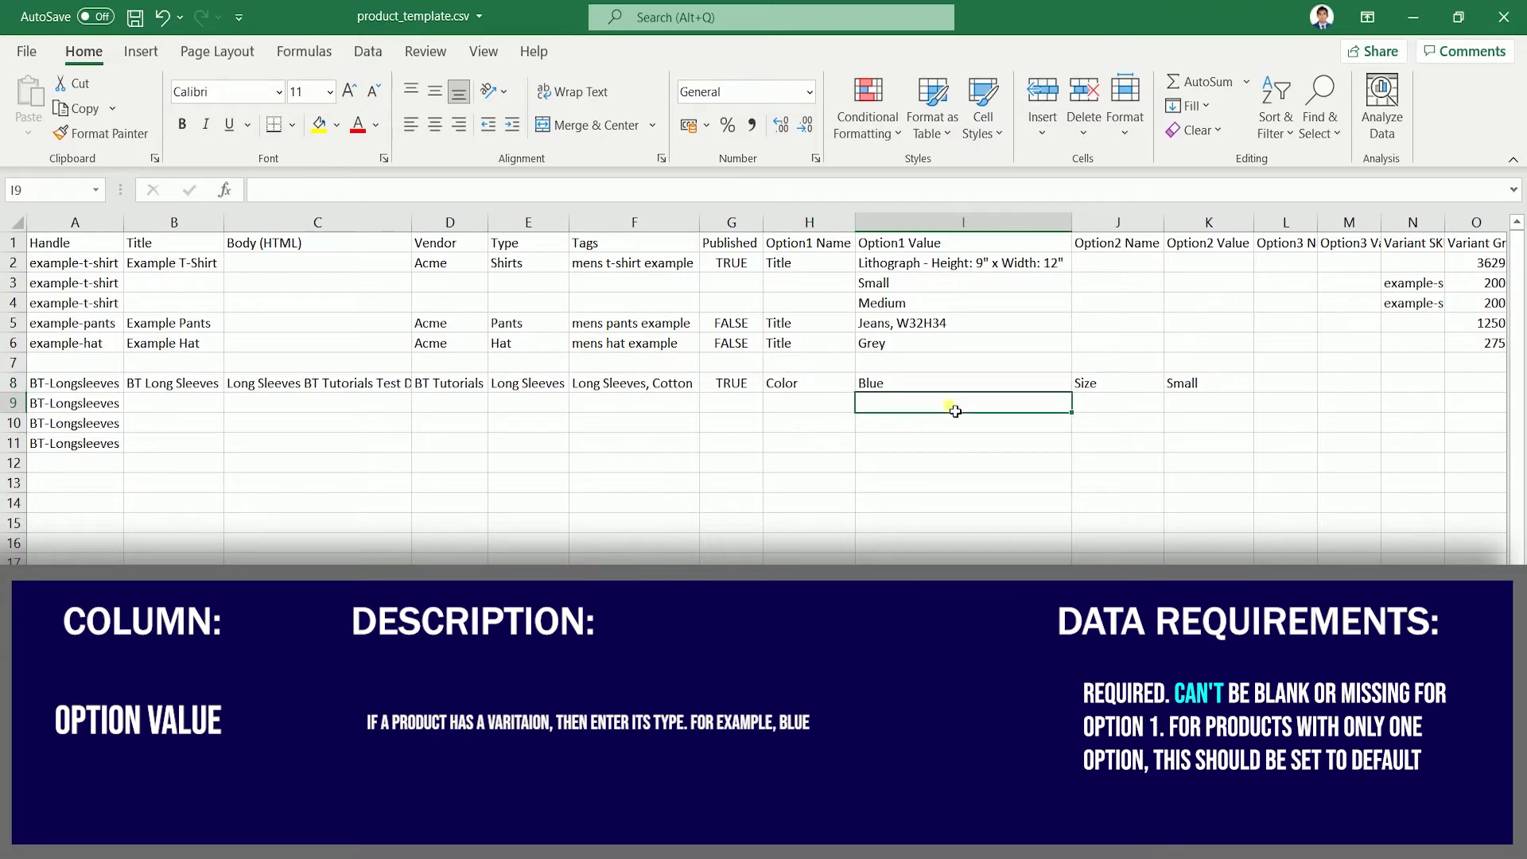
text(Blue)
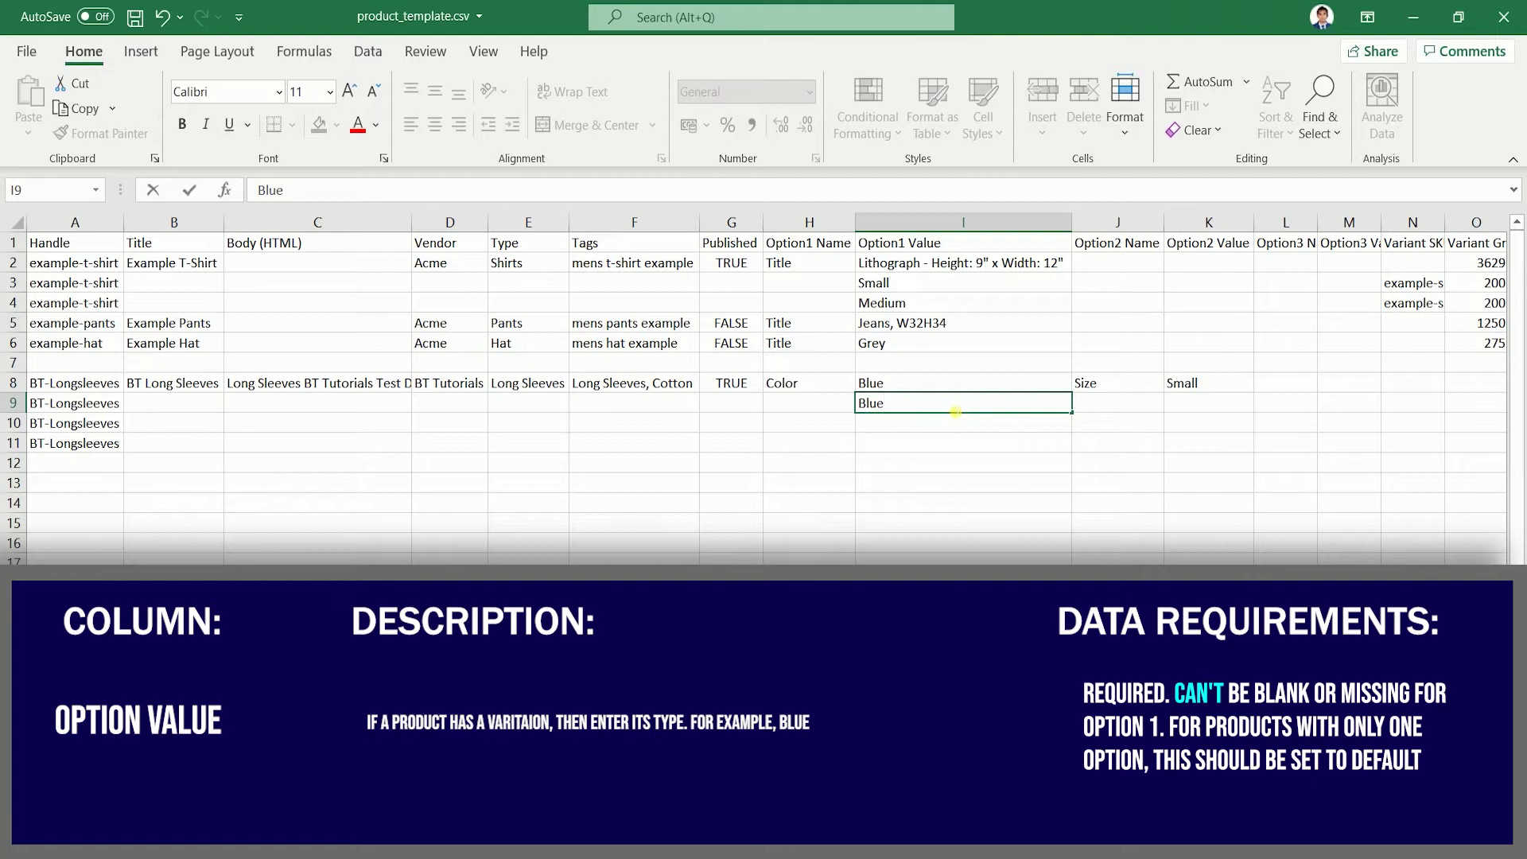
key(Tab)
key(Tab)
text(Medium)
key(Return)
text(Gray)
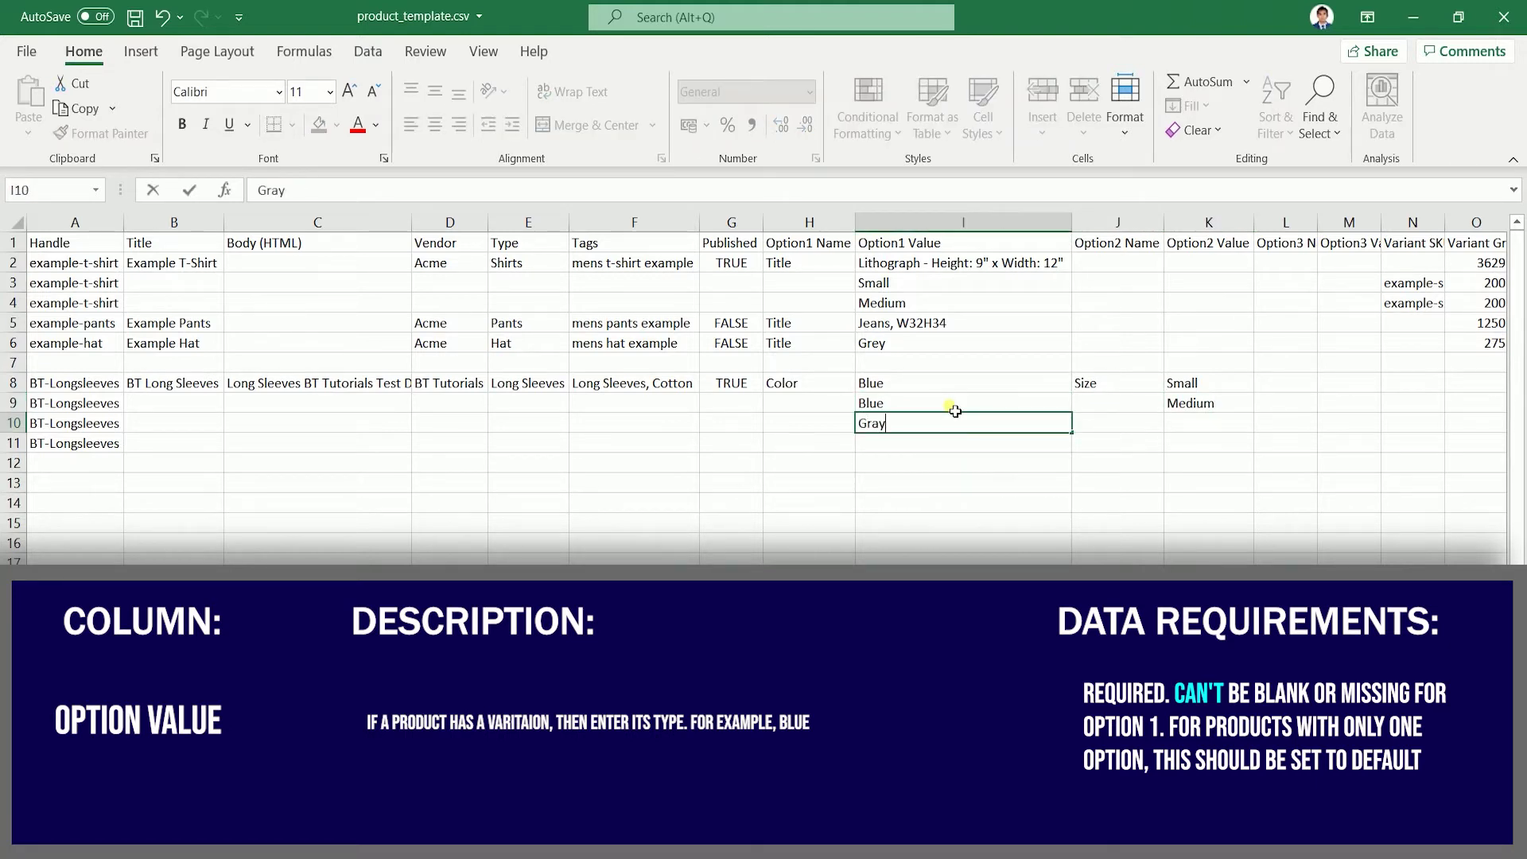
key(Tab)
key(Tab)
text(Small)
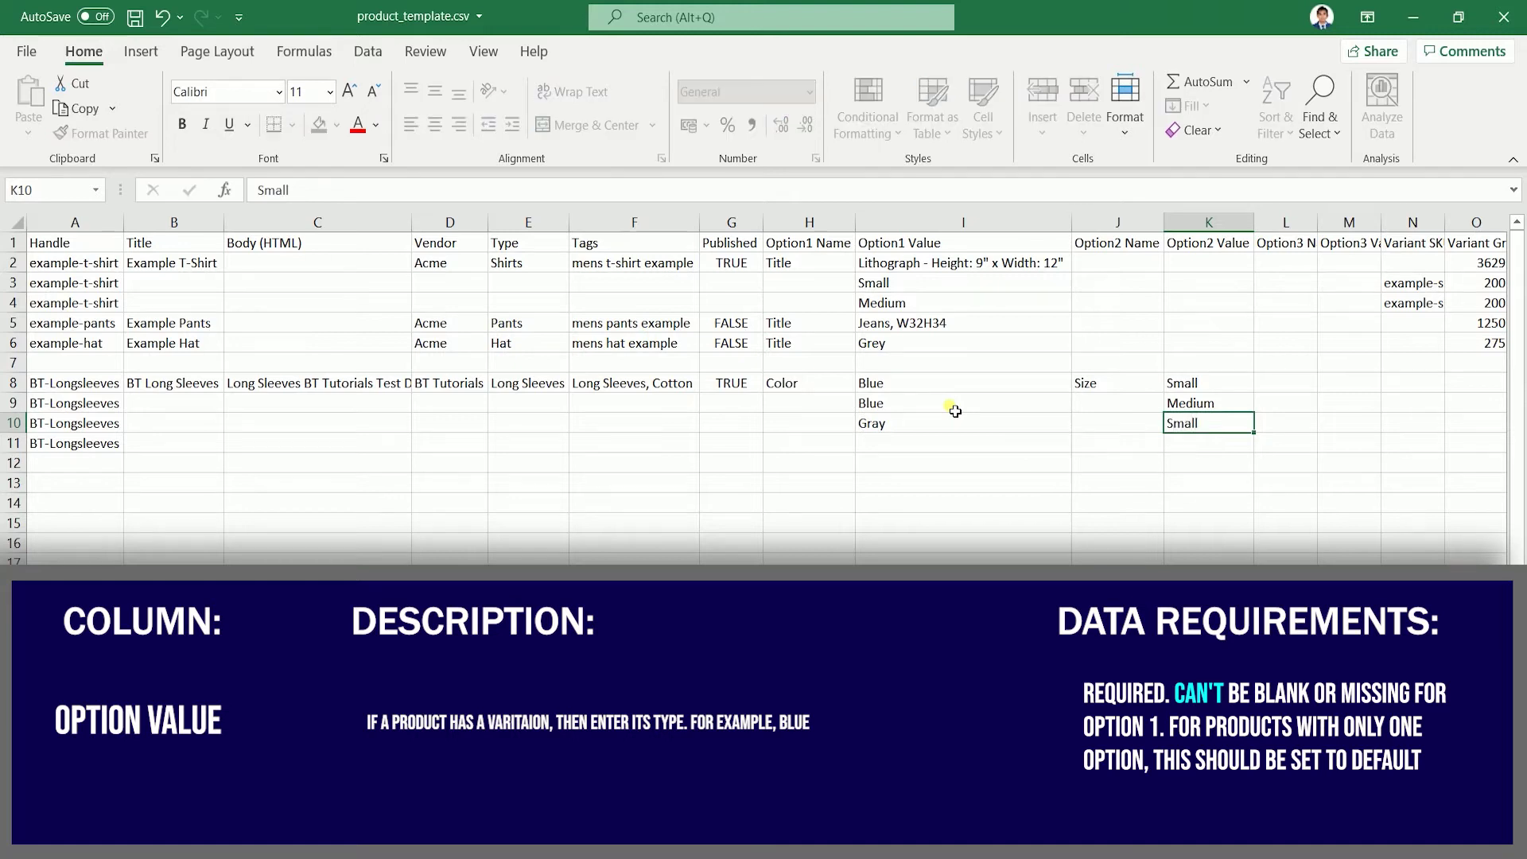
key(Return)
text(Gray)
key(Tab)
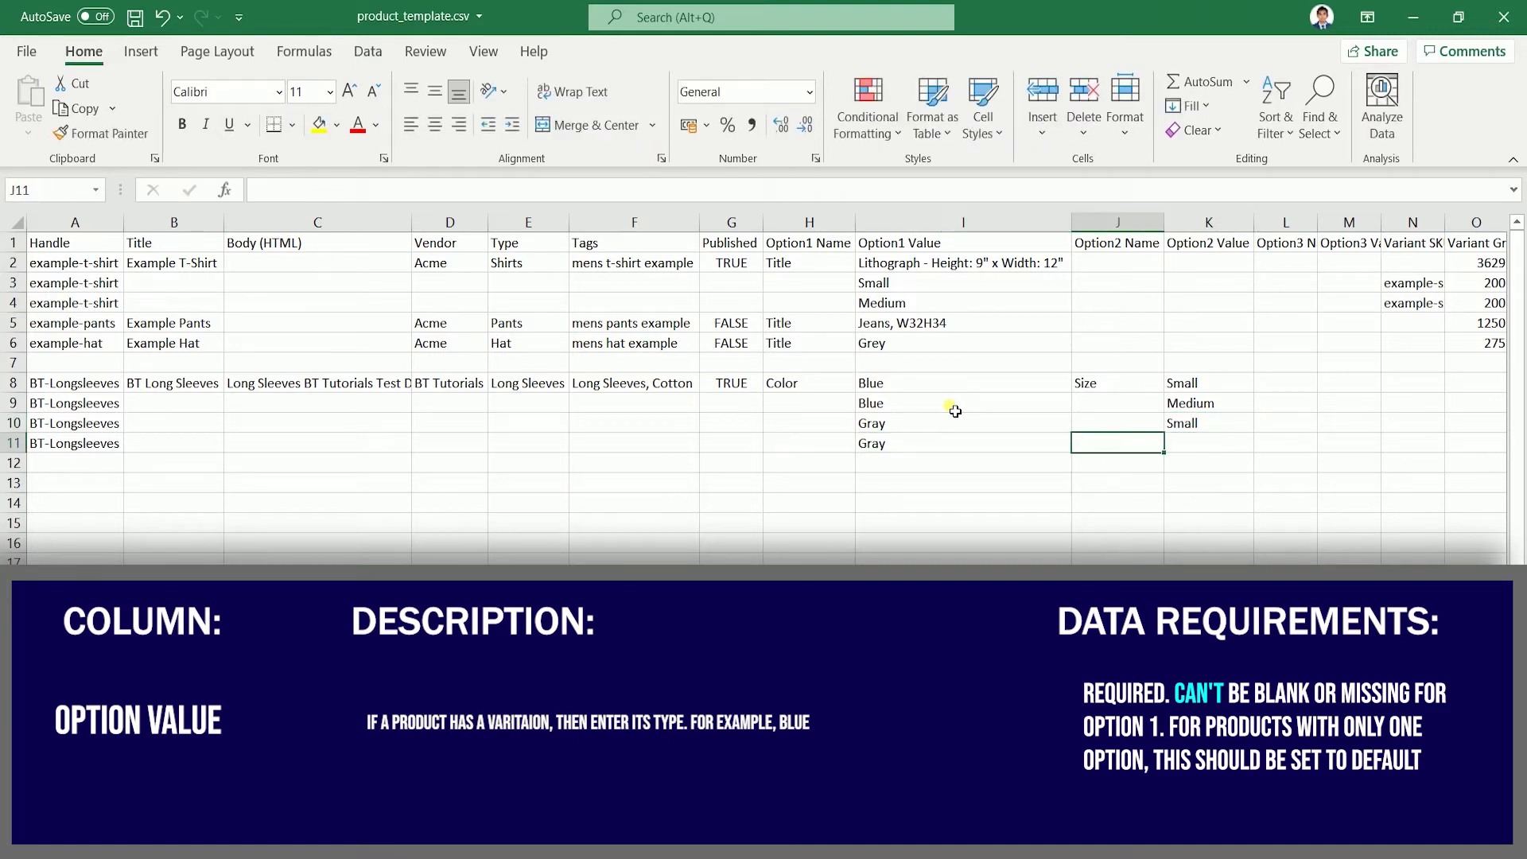
key(Tab)
text(Medium)
key(Tab)
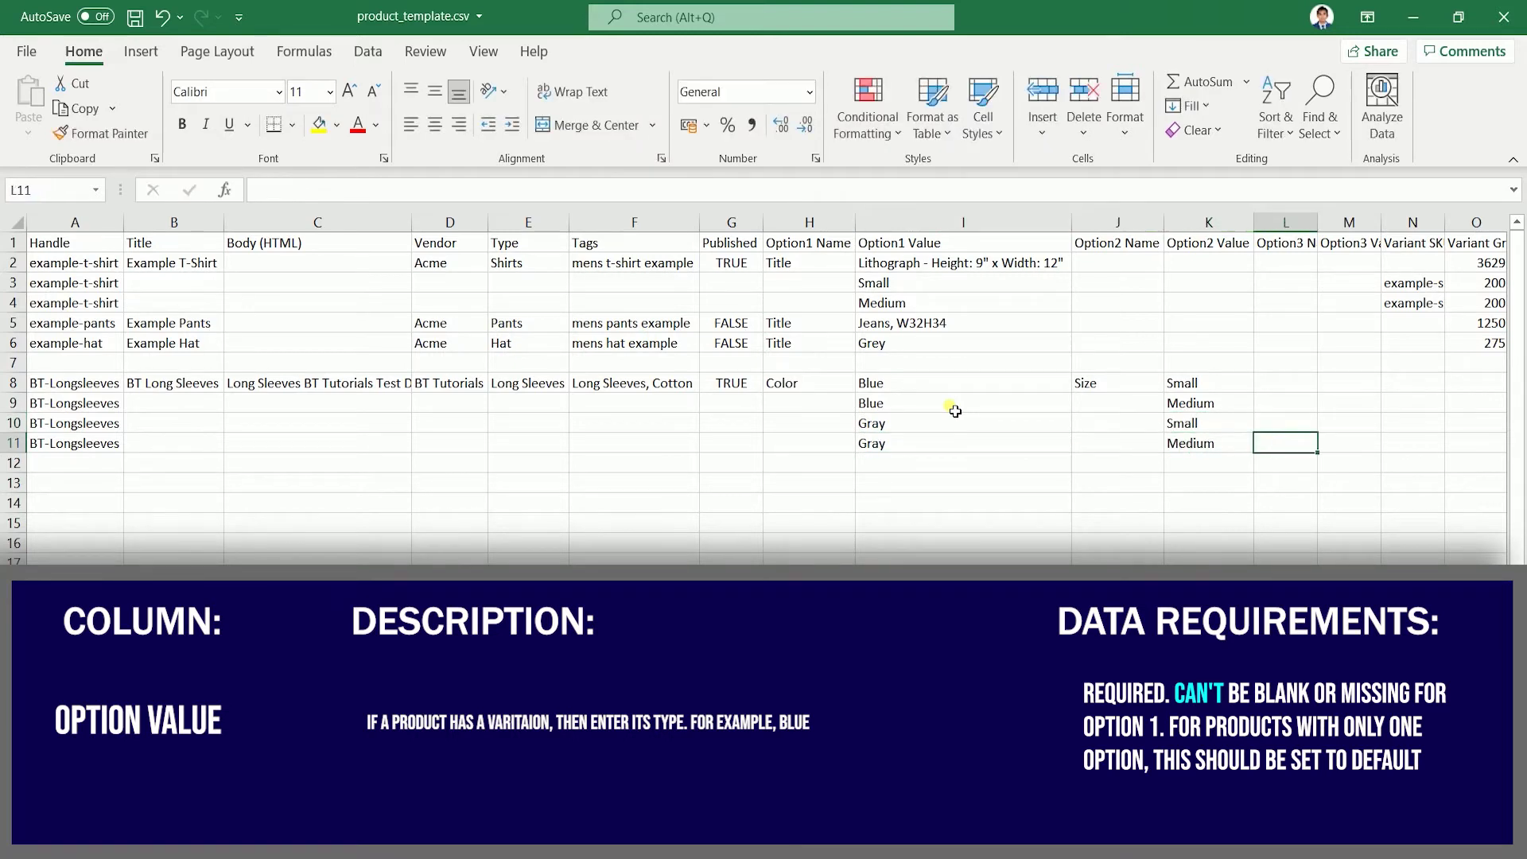
drag(1279, 387, 1288, 445)
Step: Auto-fit the Option3 Name, Option3 Value and Variant SKU columns
double_click(1317, 222)
double_click(1409, 222)
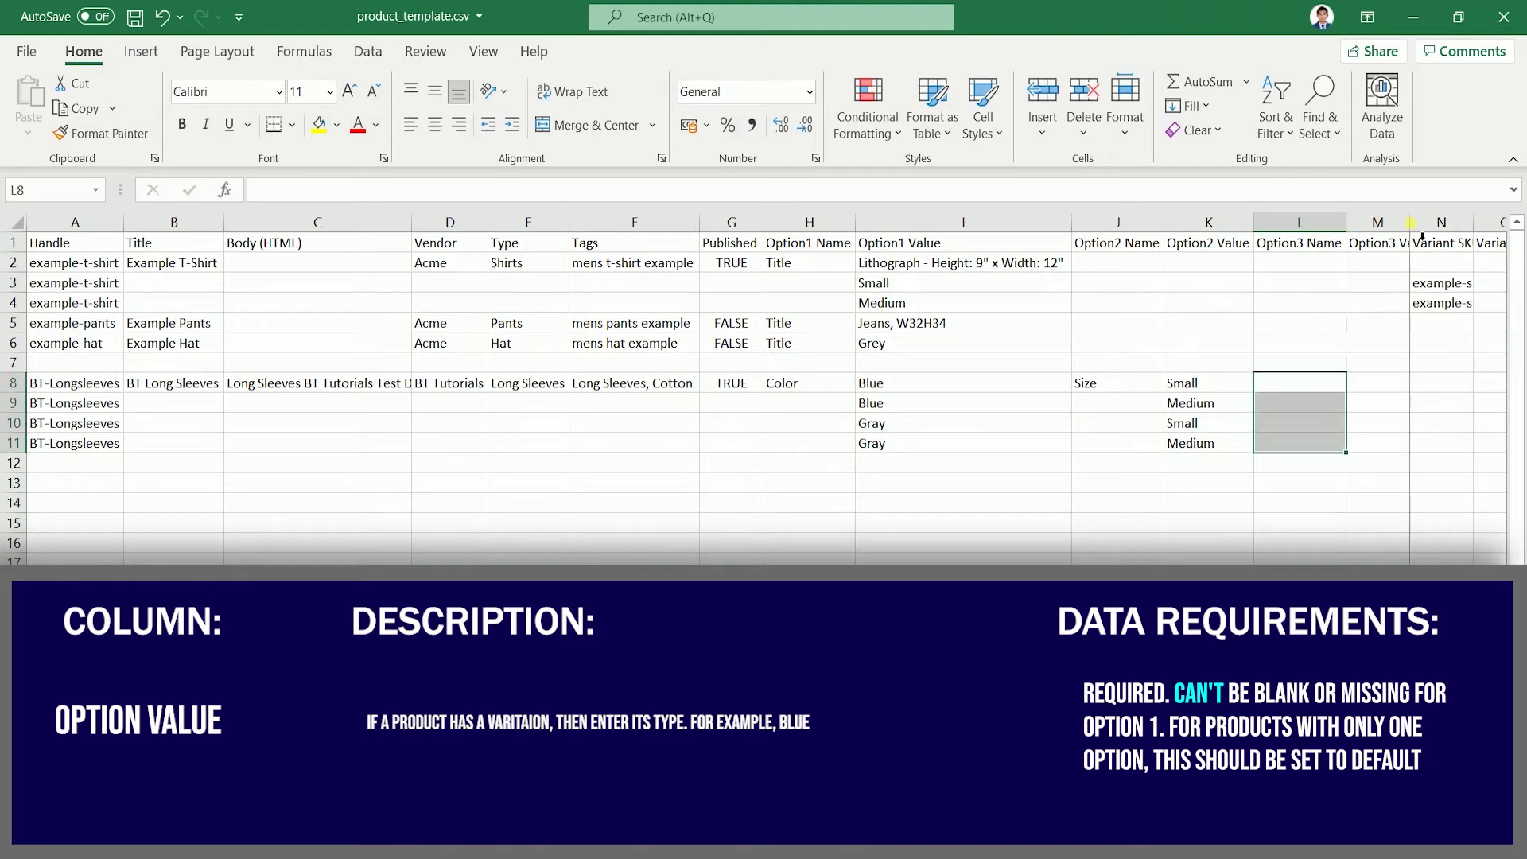
drag(1298, 391, 1405, 450)
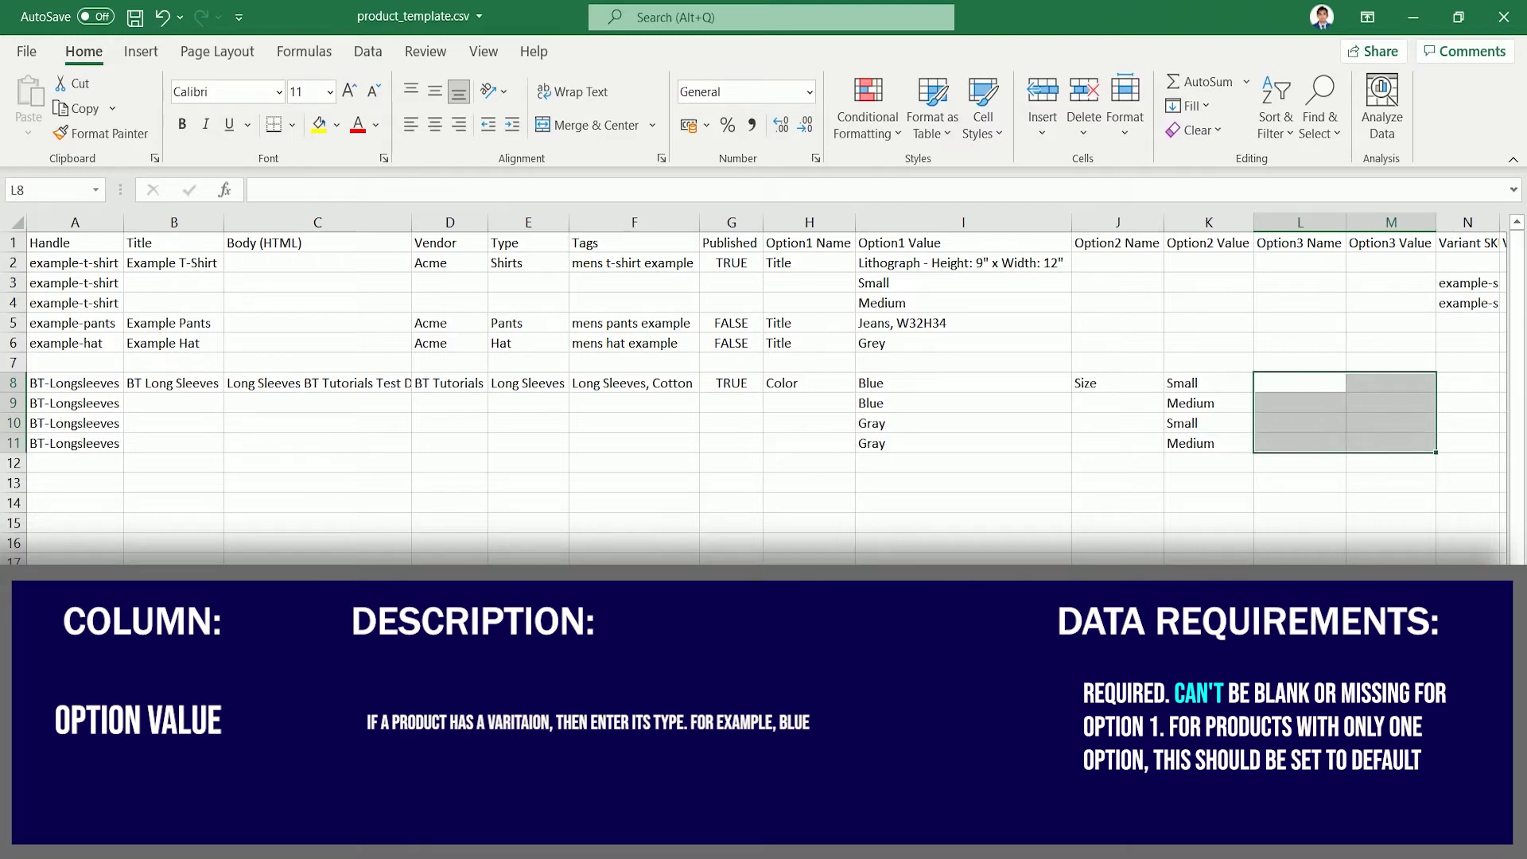
click(1308, 423)
scroll(1308, 423, right, 5)
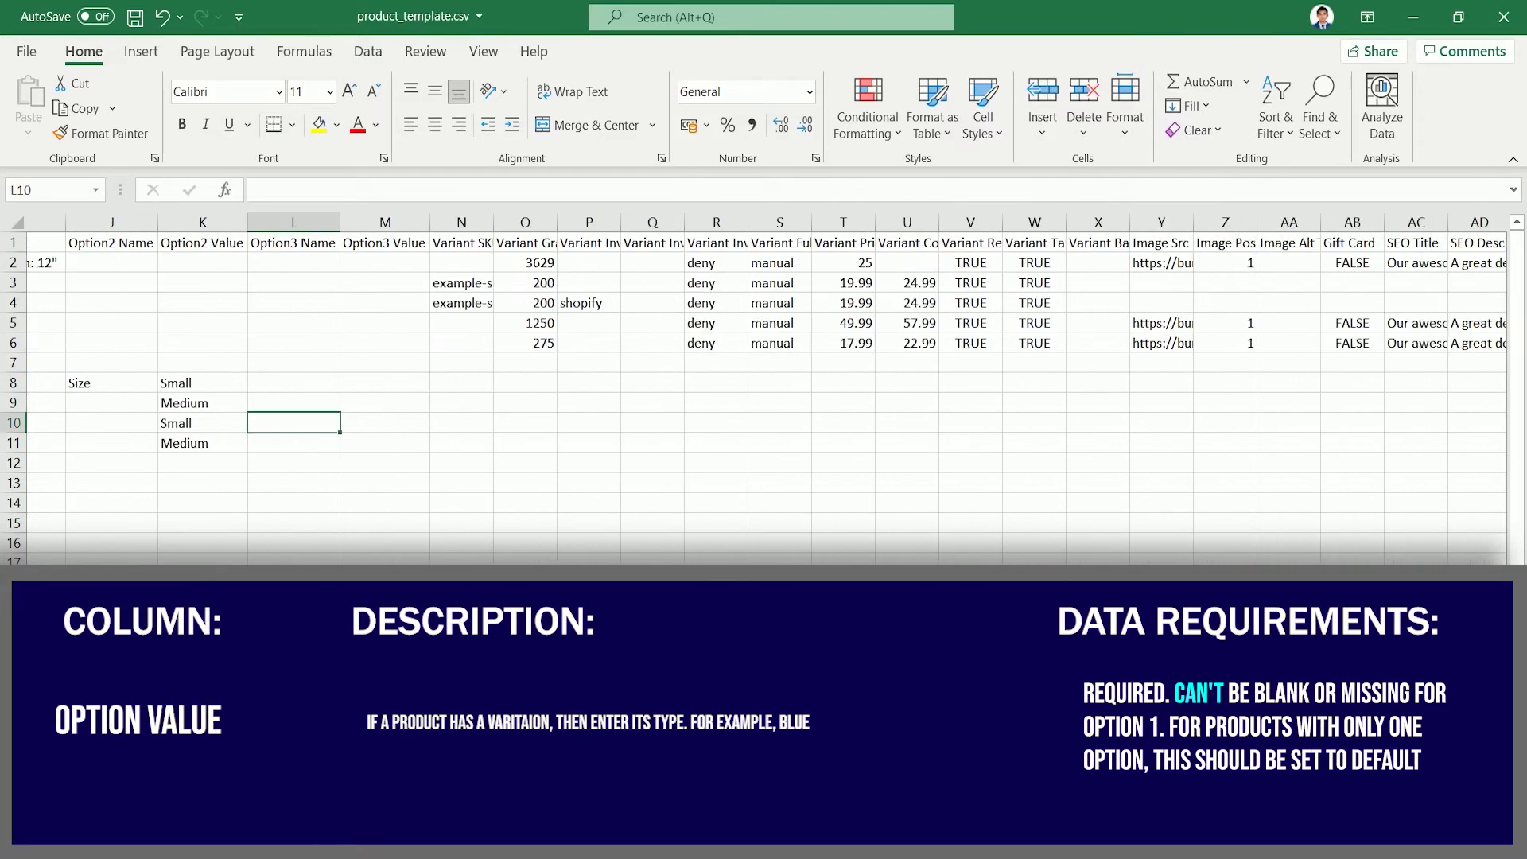
double_click(361, 223)
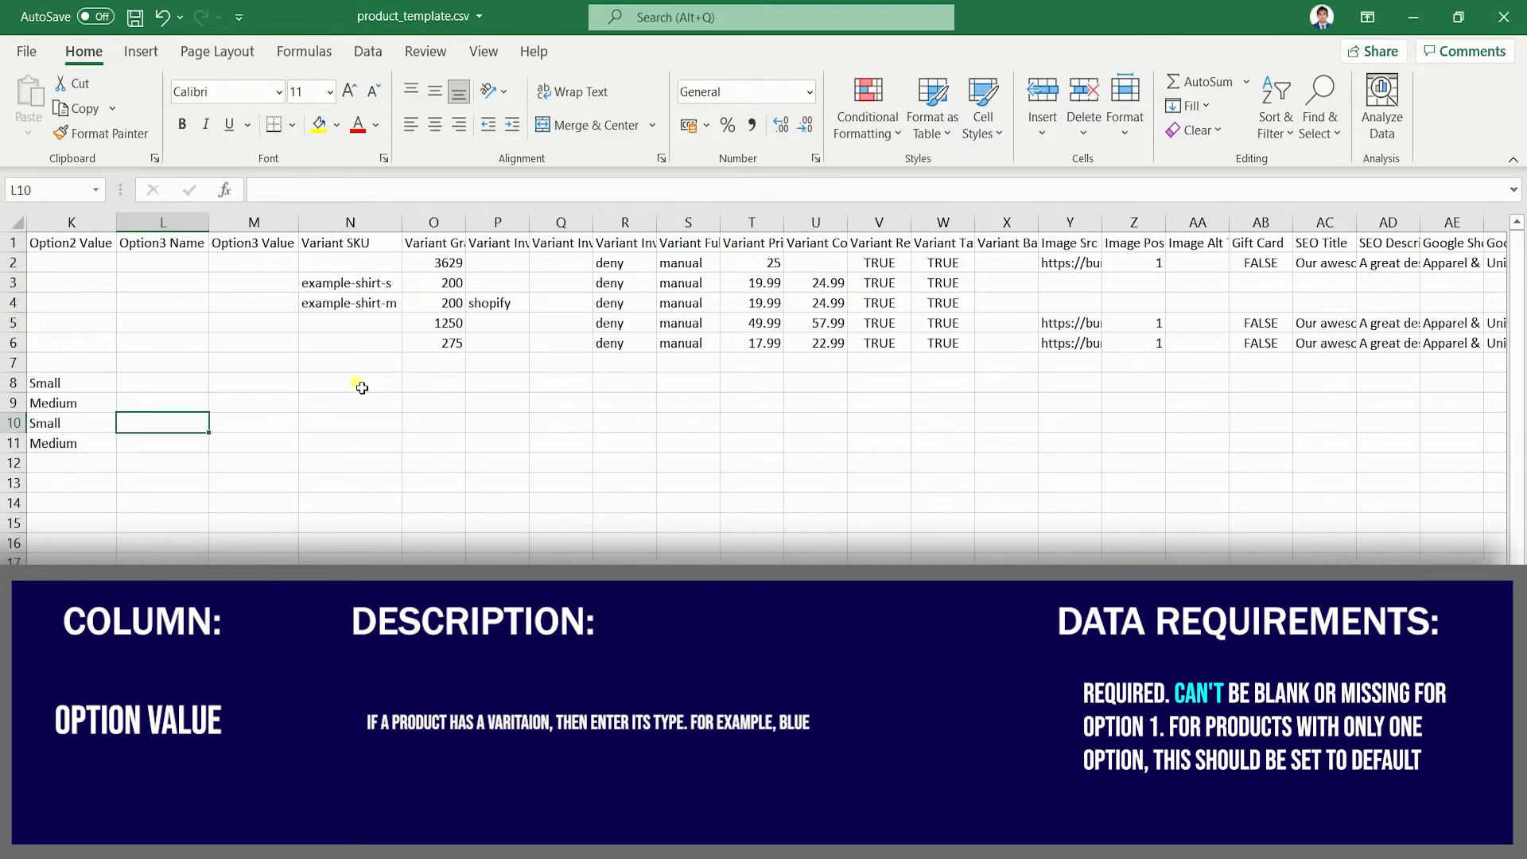
click(359, 385)
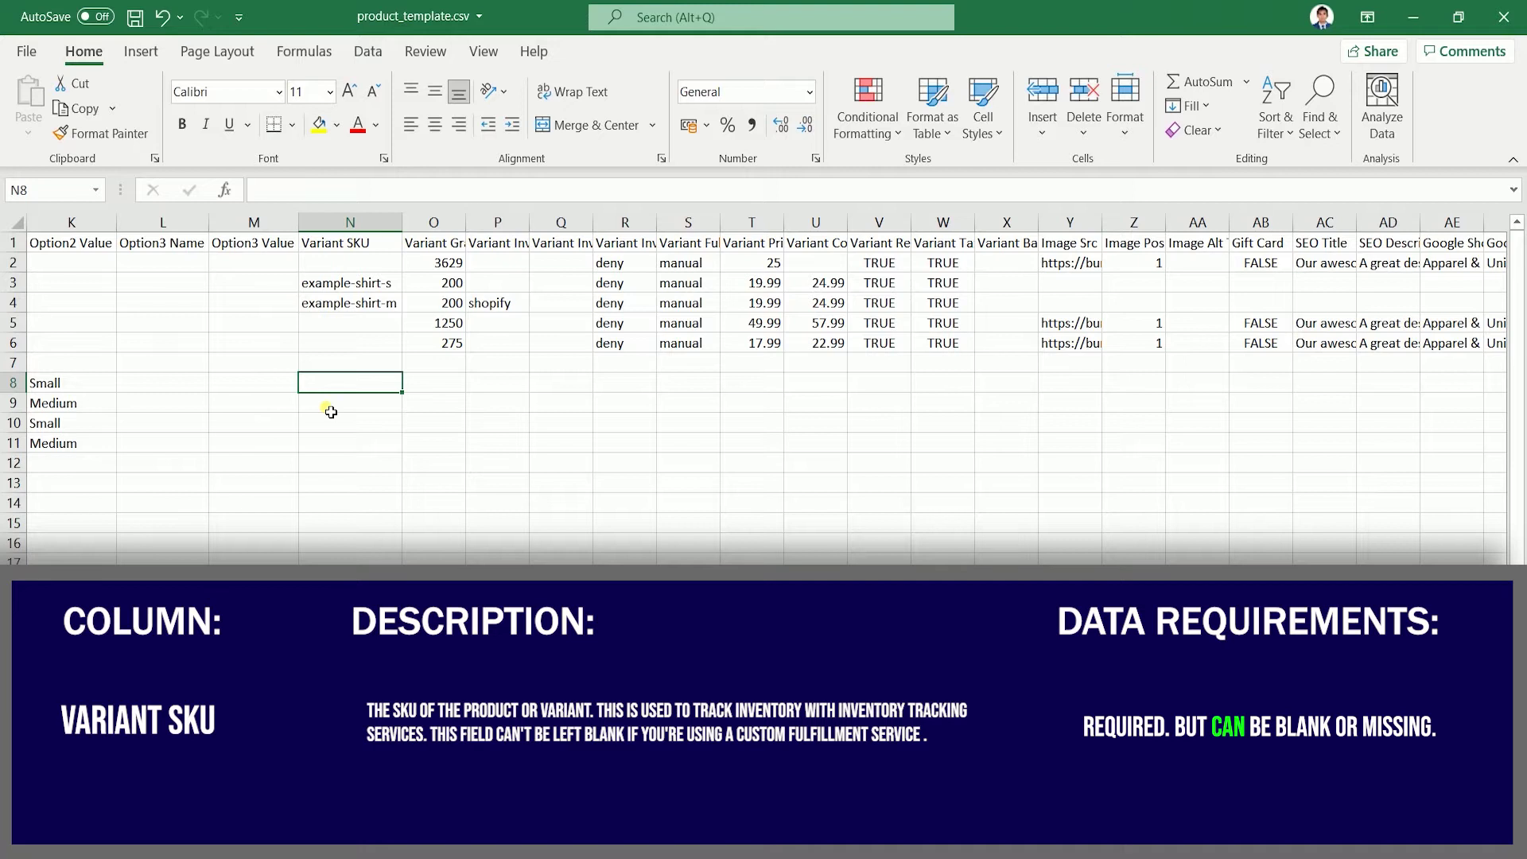
Step: Enter Variant SKUs 12345, 12346, 12347 and 12348 in rows 8–11
text(12345)
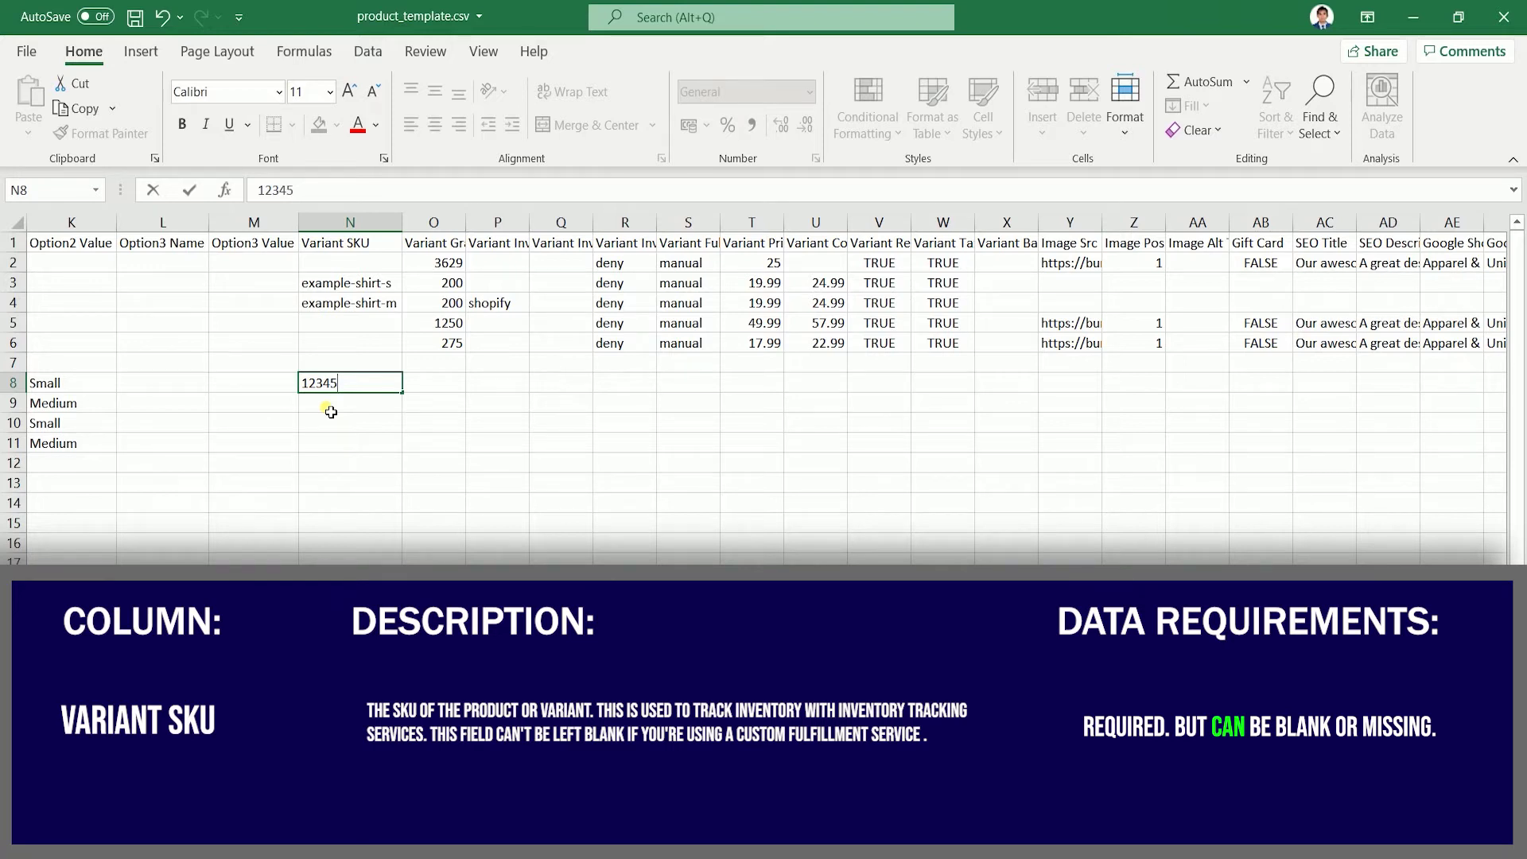
key(Return)
text(123)
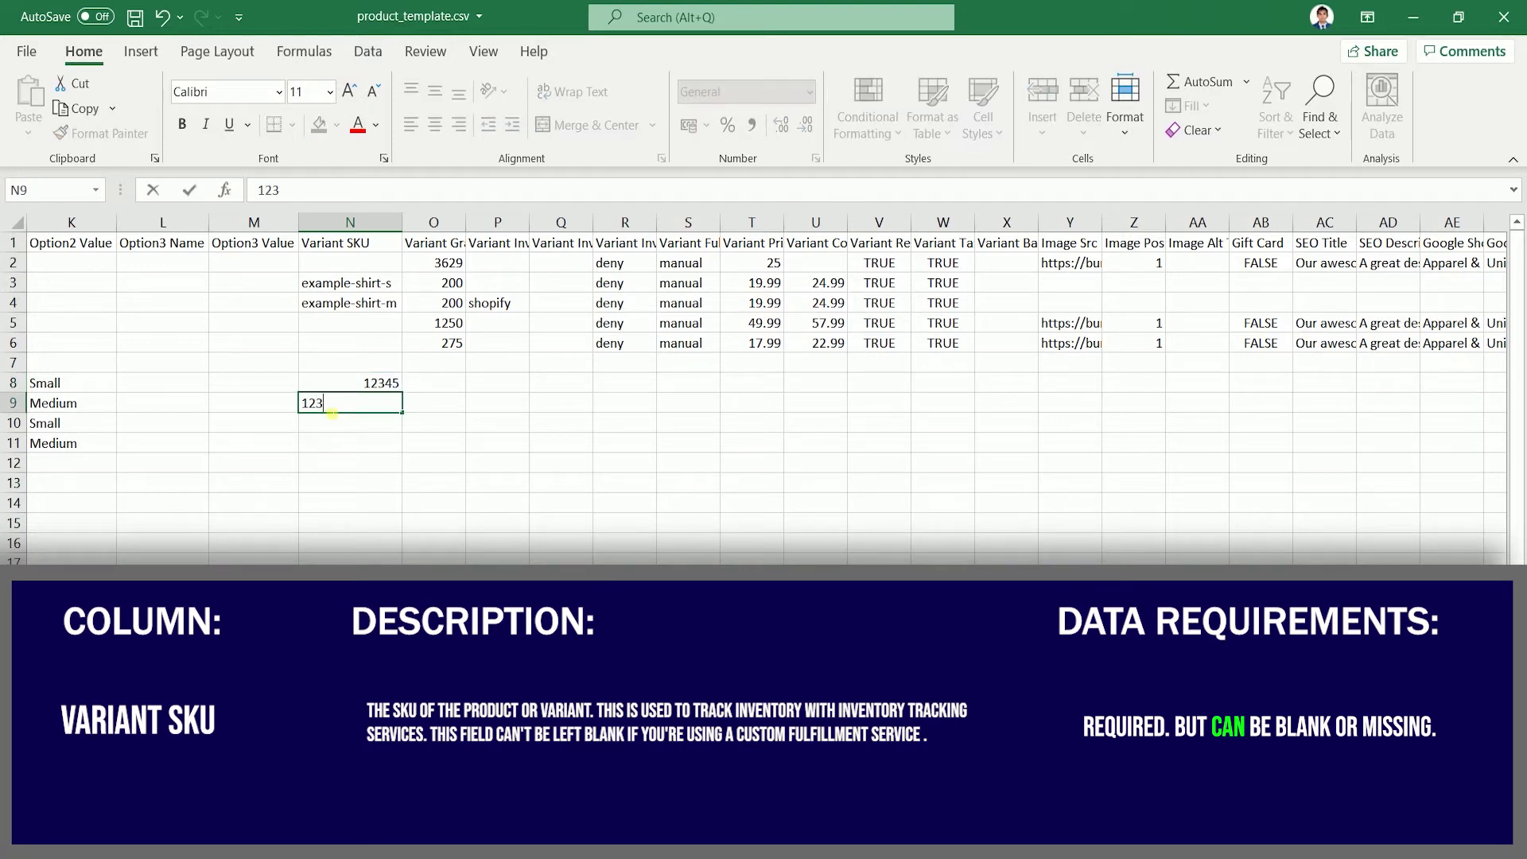
text(46)
key(Return)
text(12347)
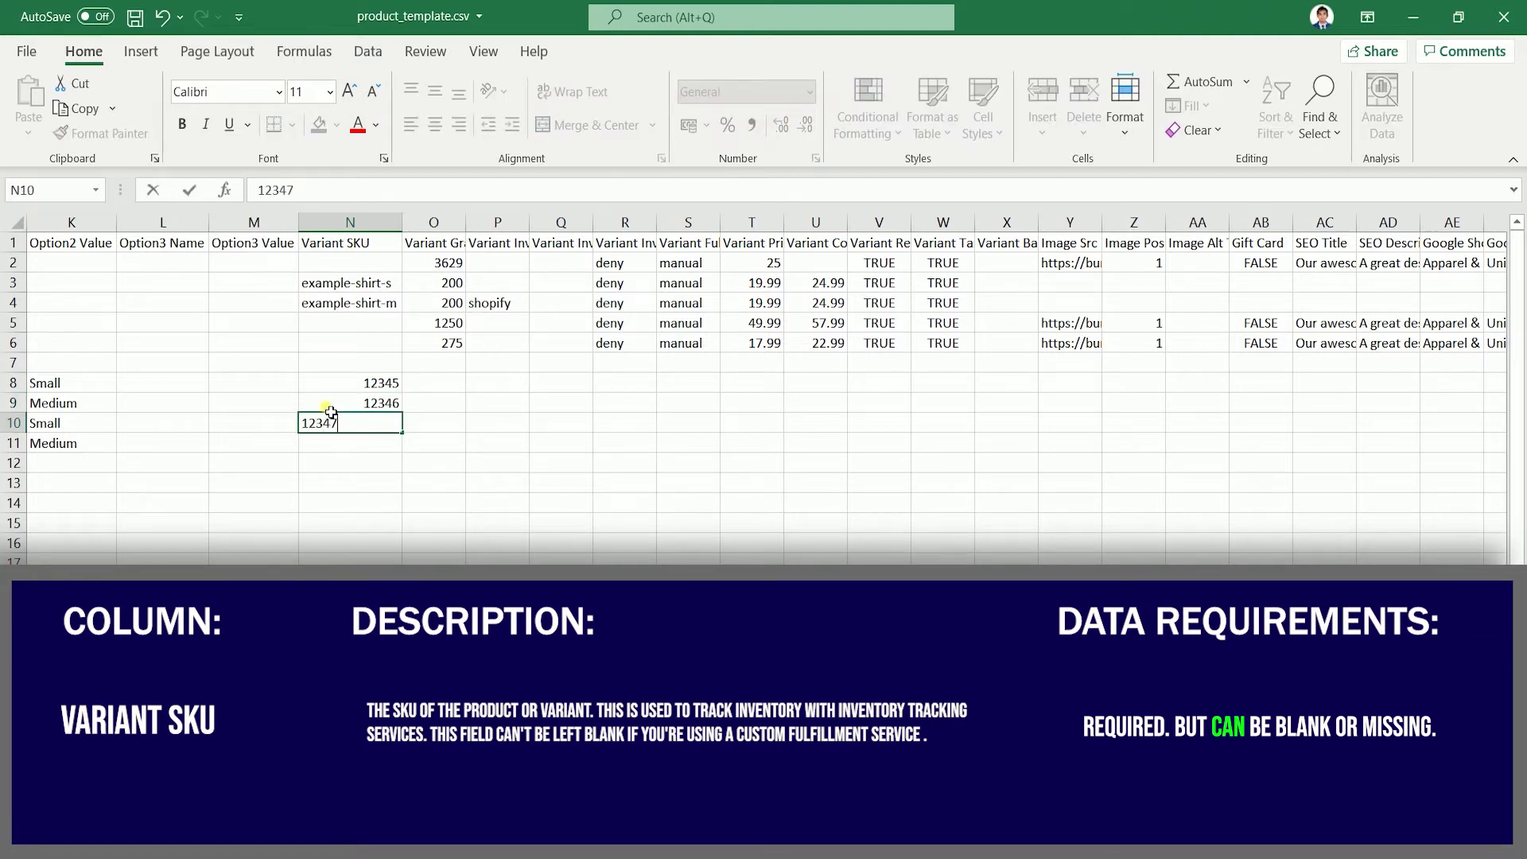
key(Return)
text(1234)
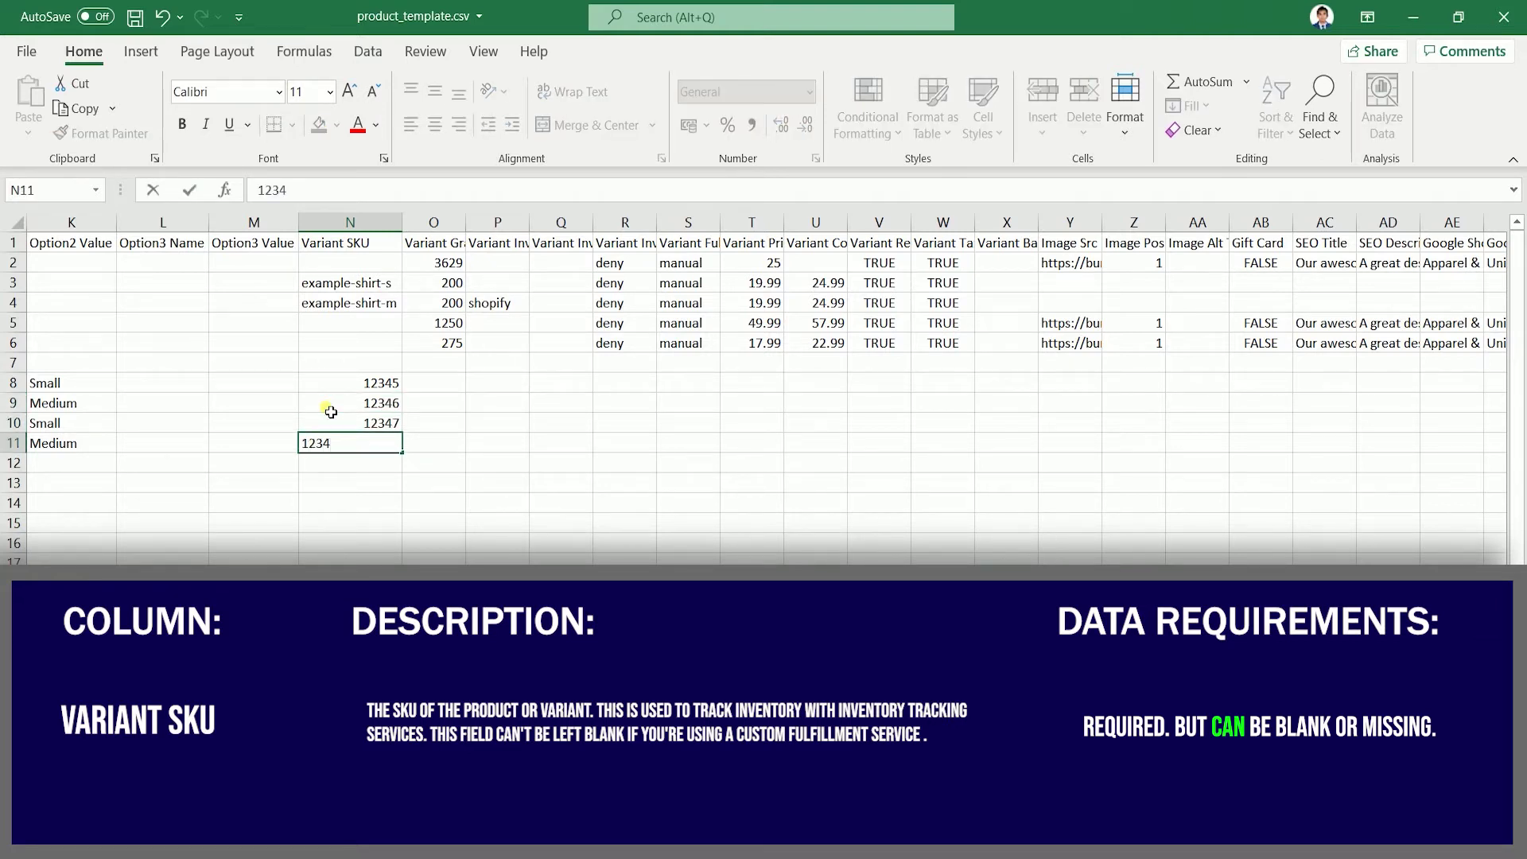
text(8)
key(Return)
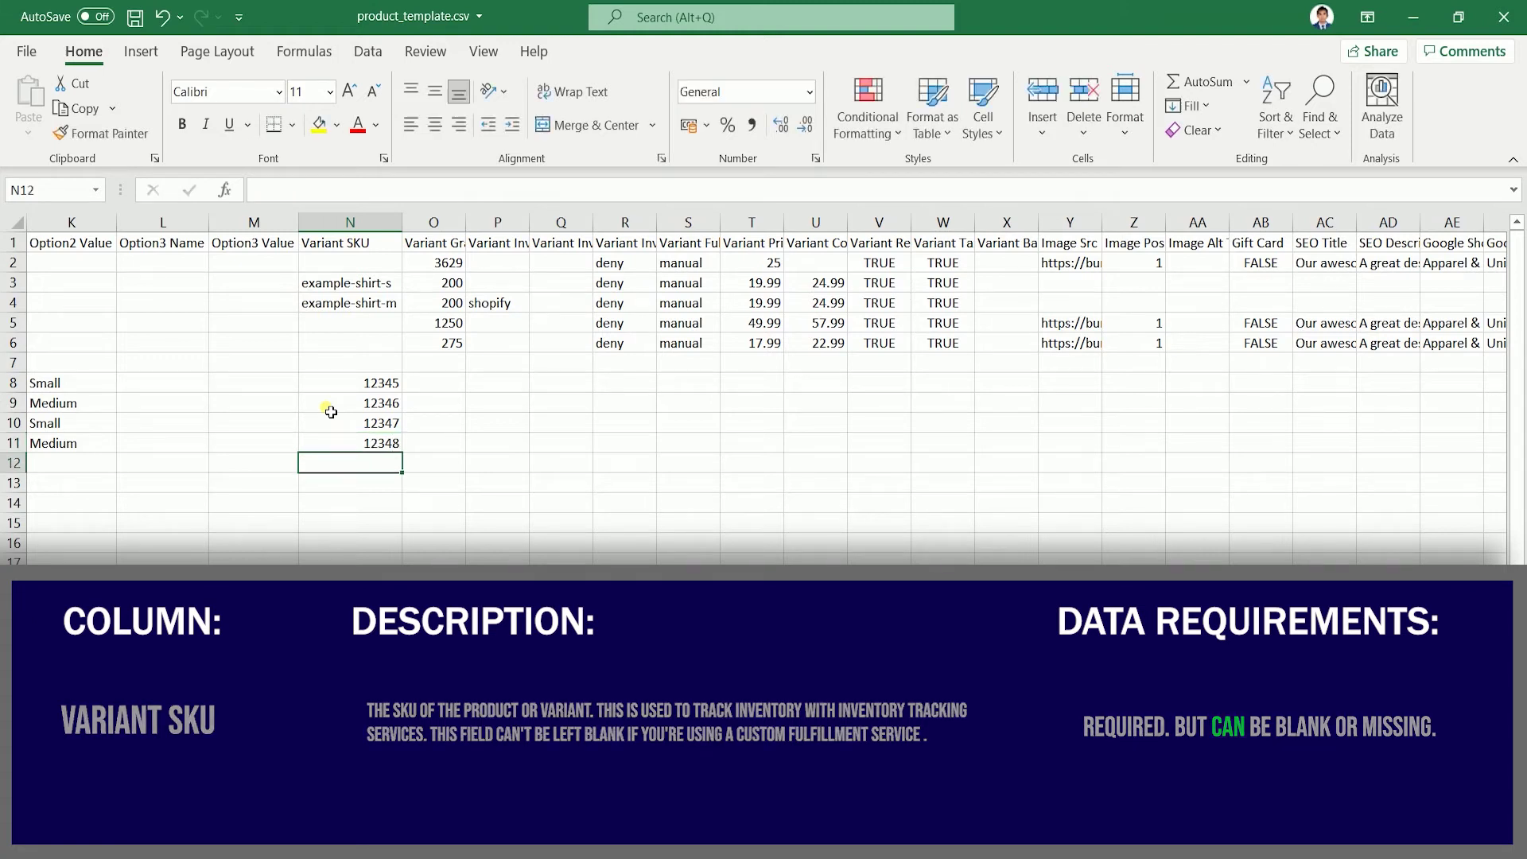
Step: Enter 100 as Variant Grams for all four variants in rows 8–11
double_click(475, 229)
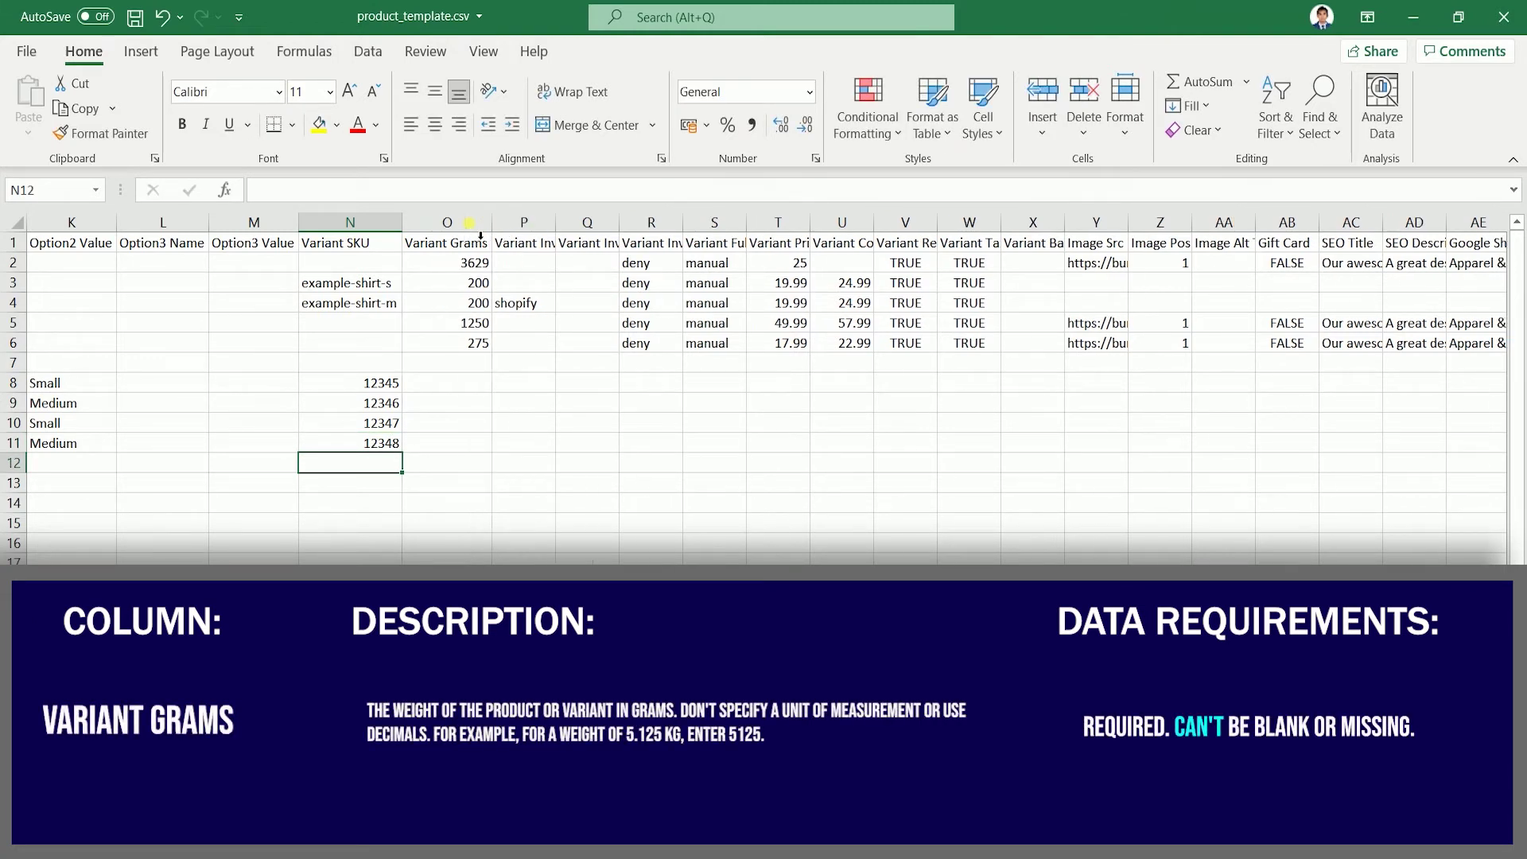
click(438, 391)
text(100)
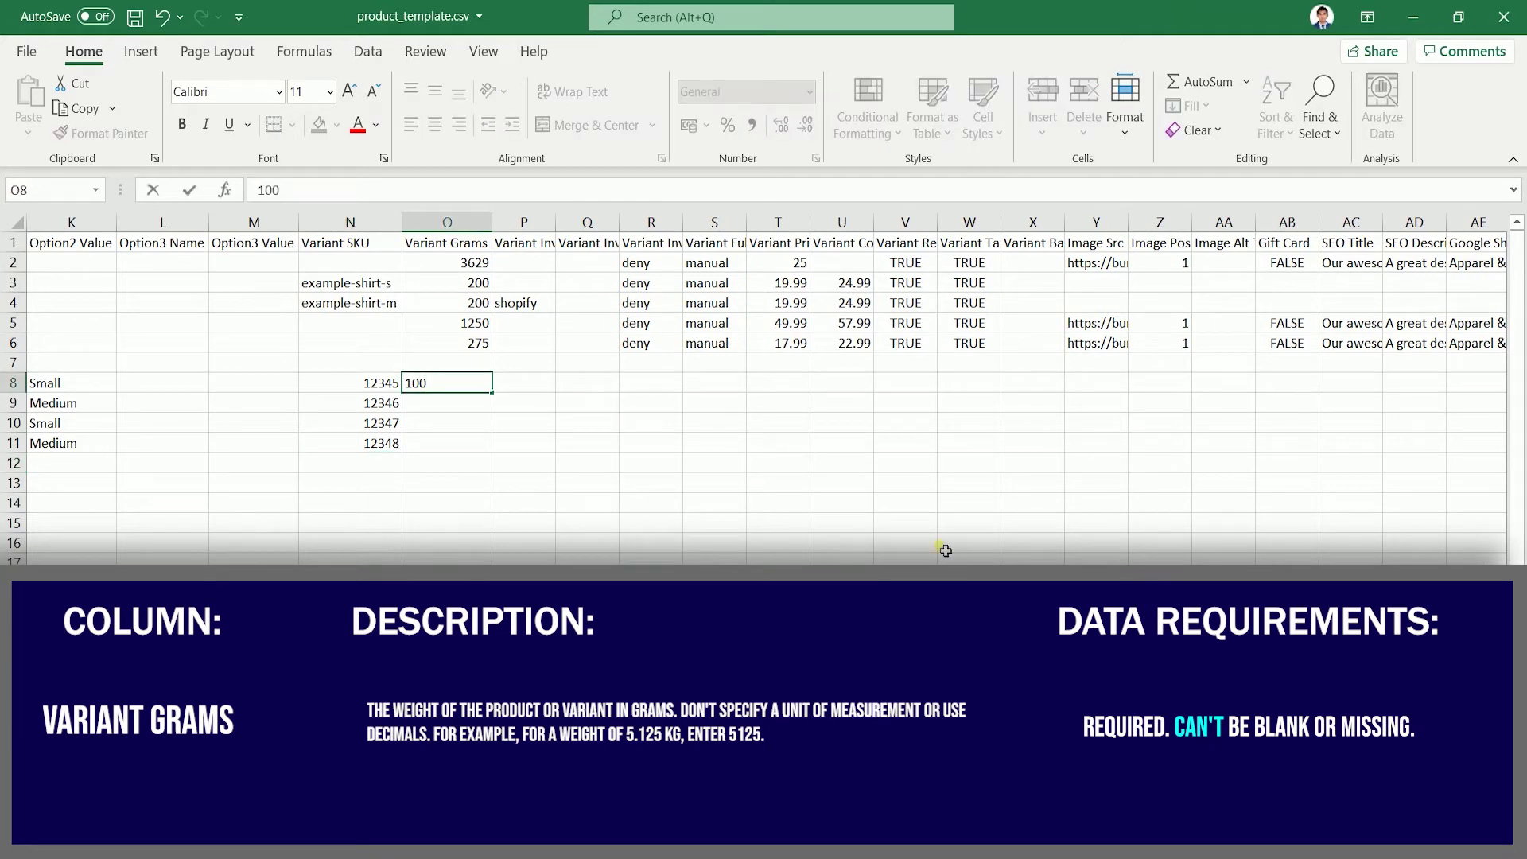
key(Return)
text(100)
key(Return)
text(100)
key(Return)
text(10)
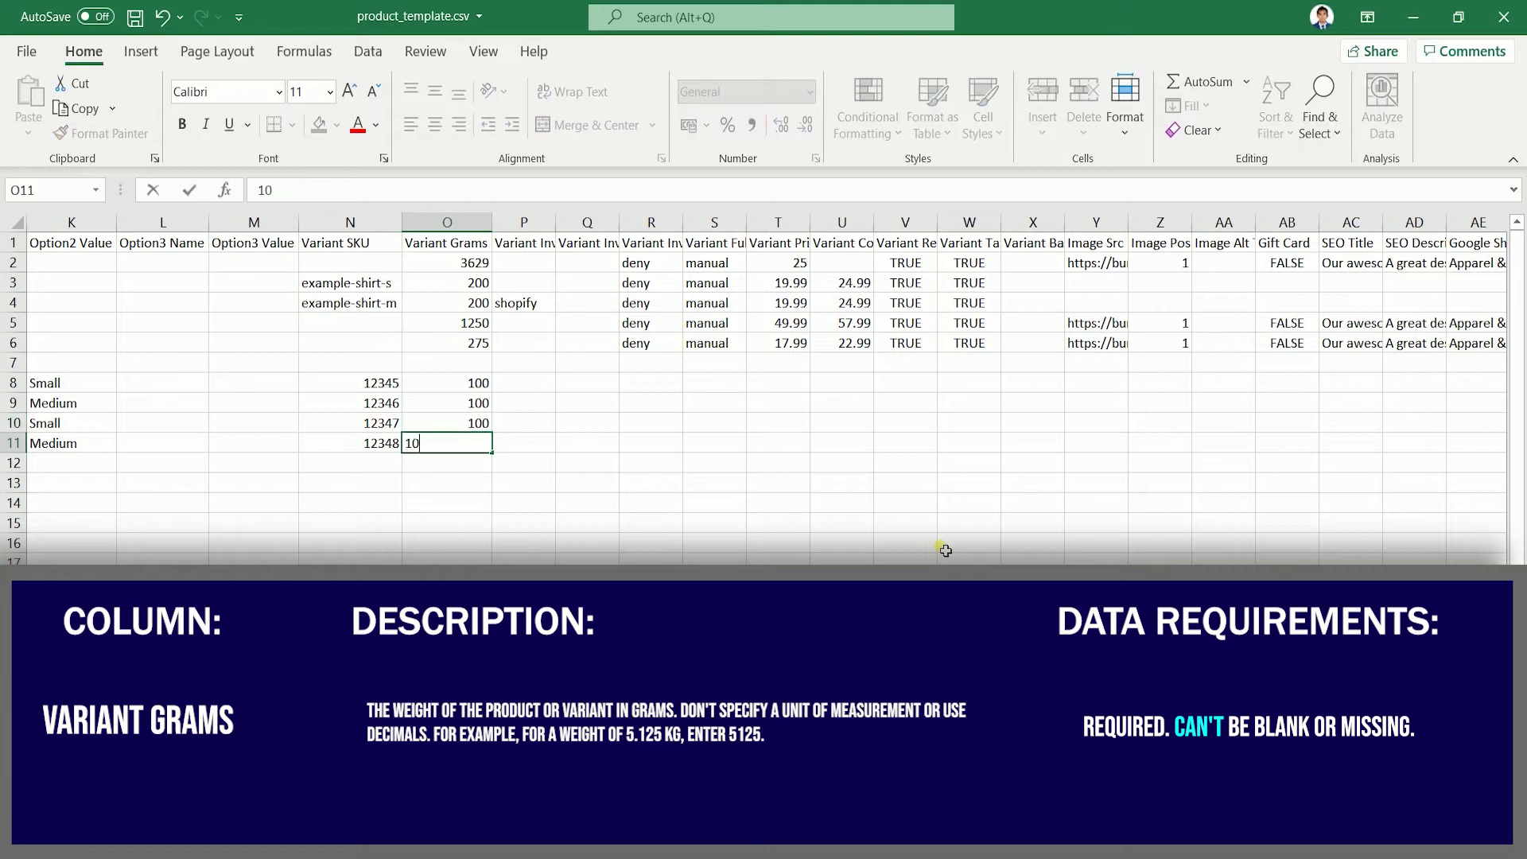
key(Tab)
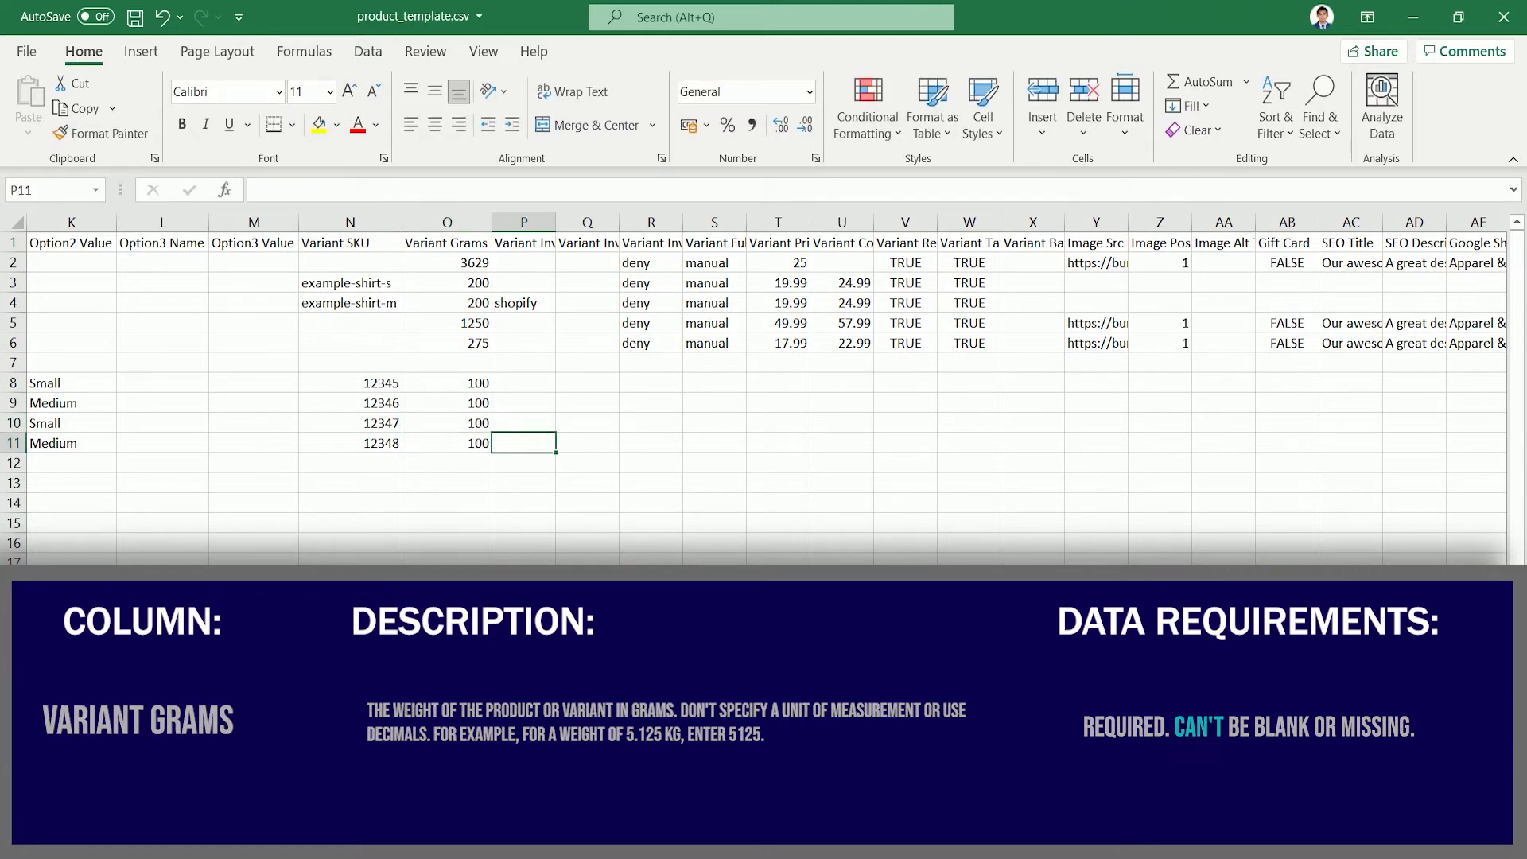
Step: Give the Gray Small variant inventory tracker shopify and inventory quantity 521
double_click(566, 228)
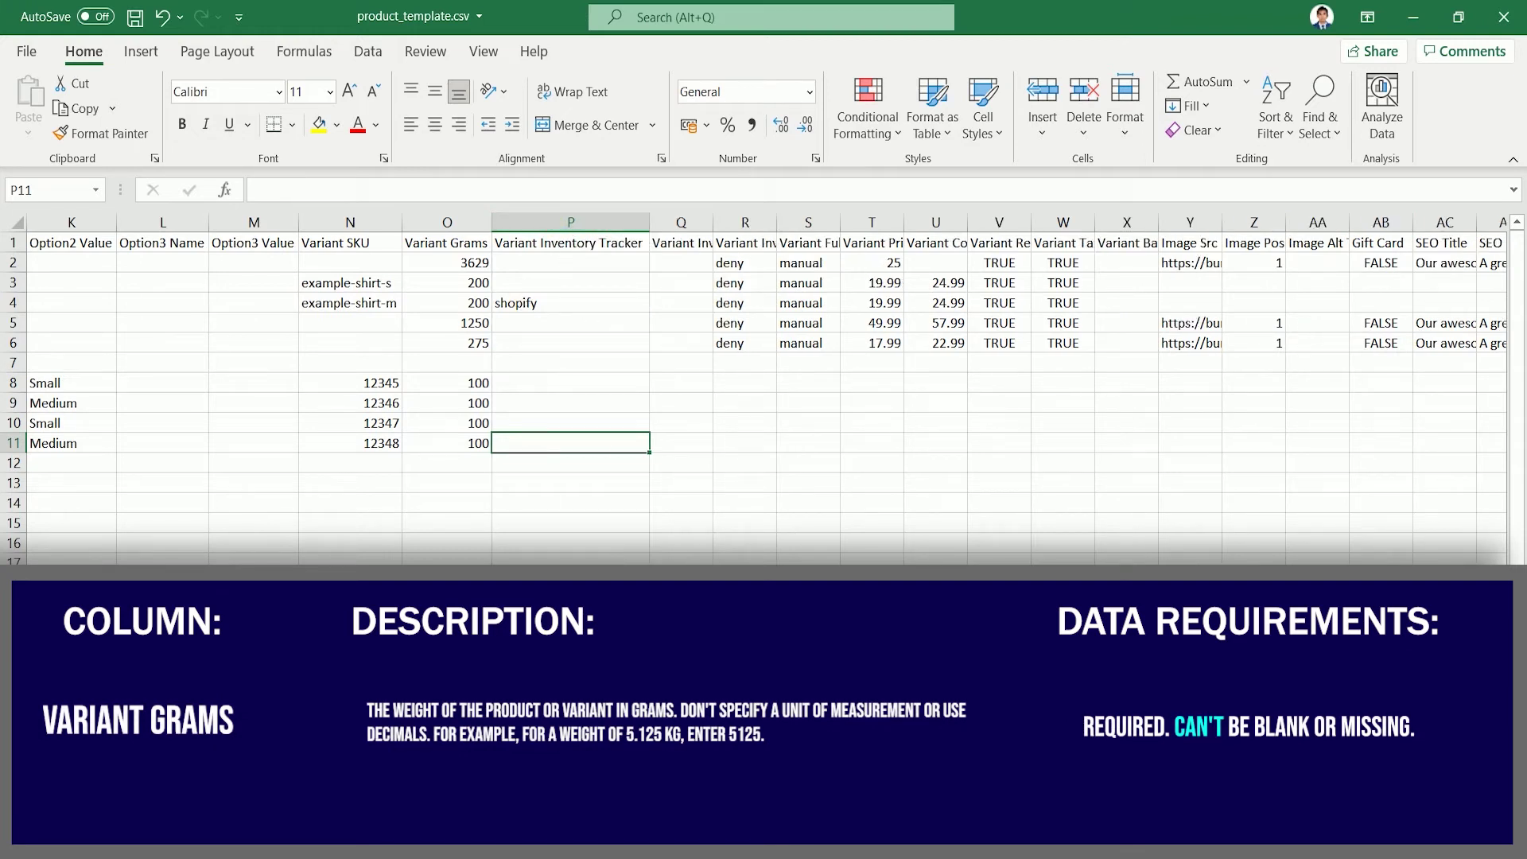
scroll(764, 382, left, 1)
click(14, 422)
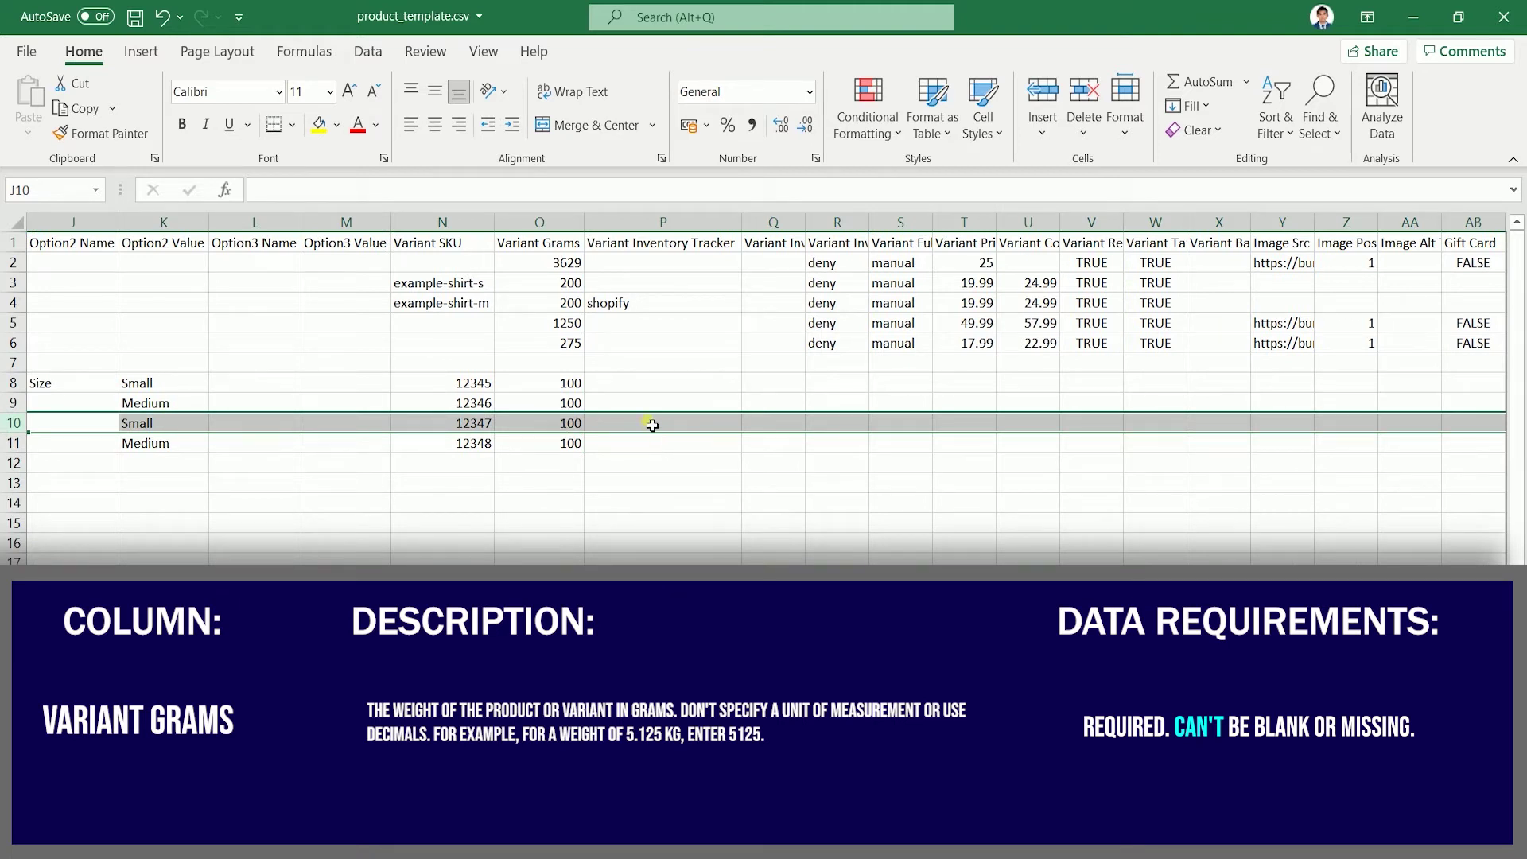
click(653, 424)
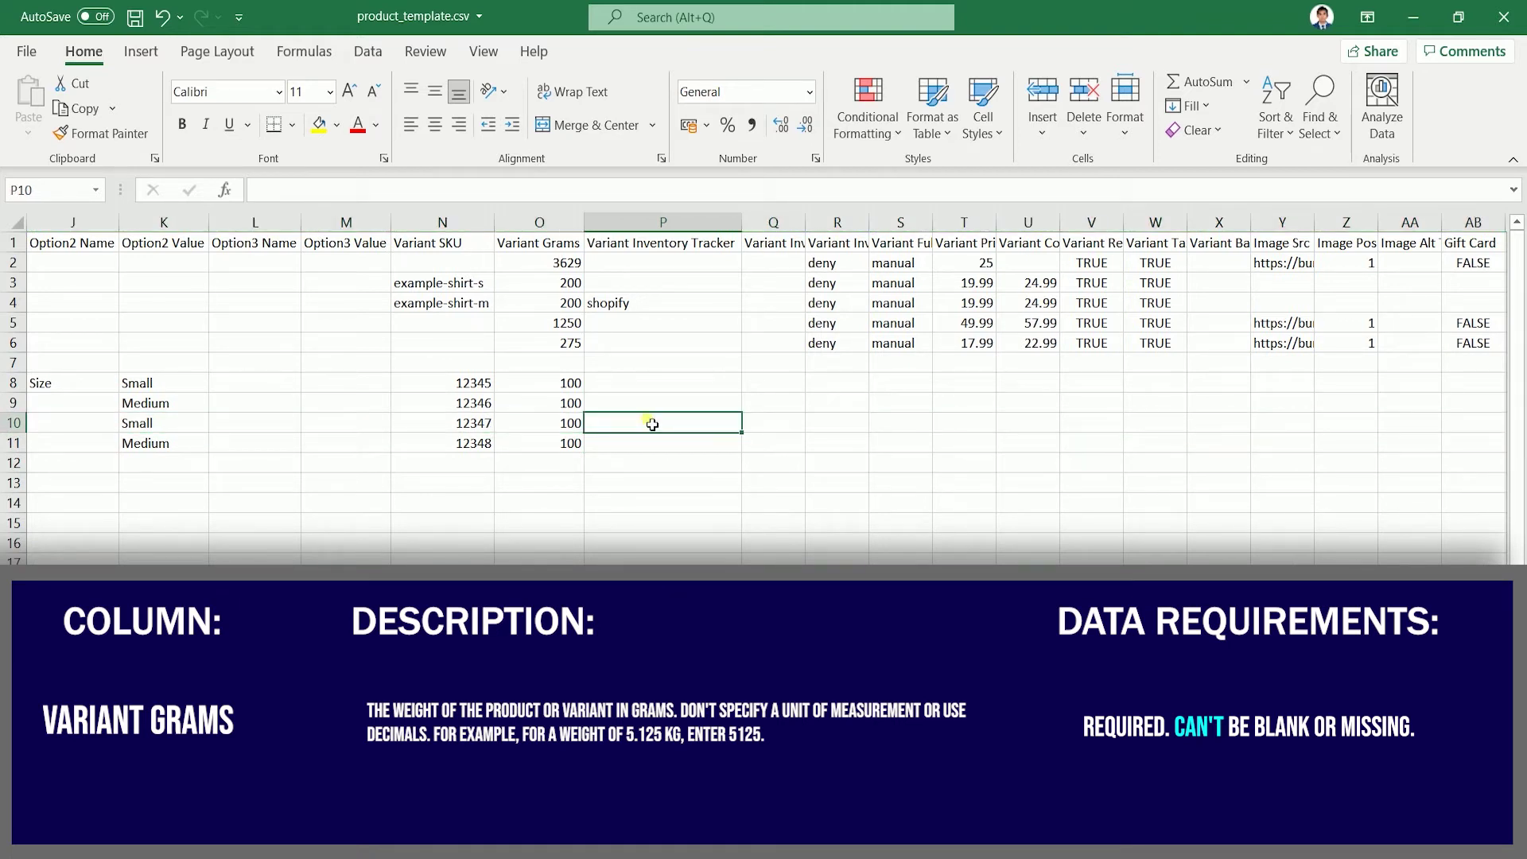
text(shopify)
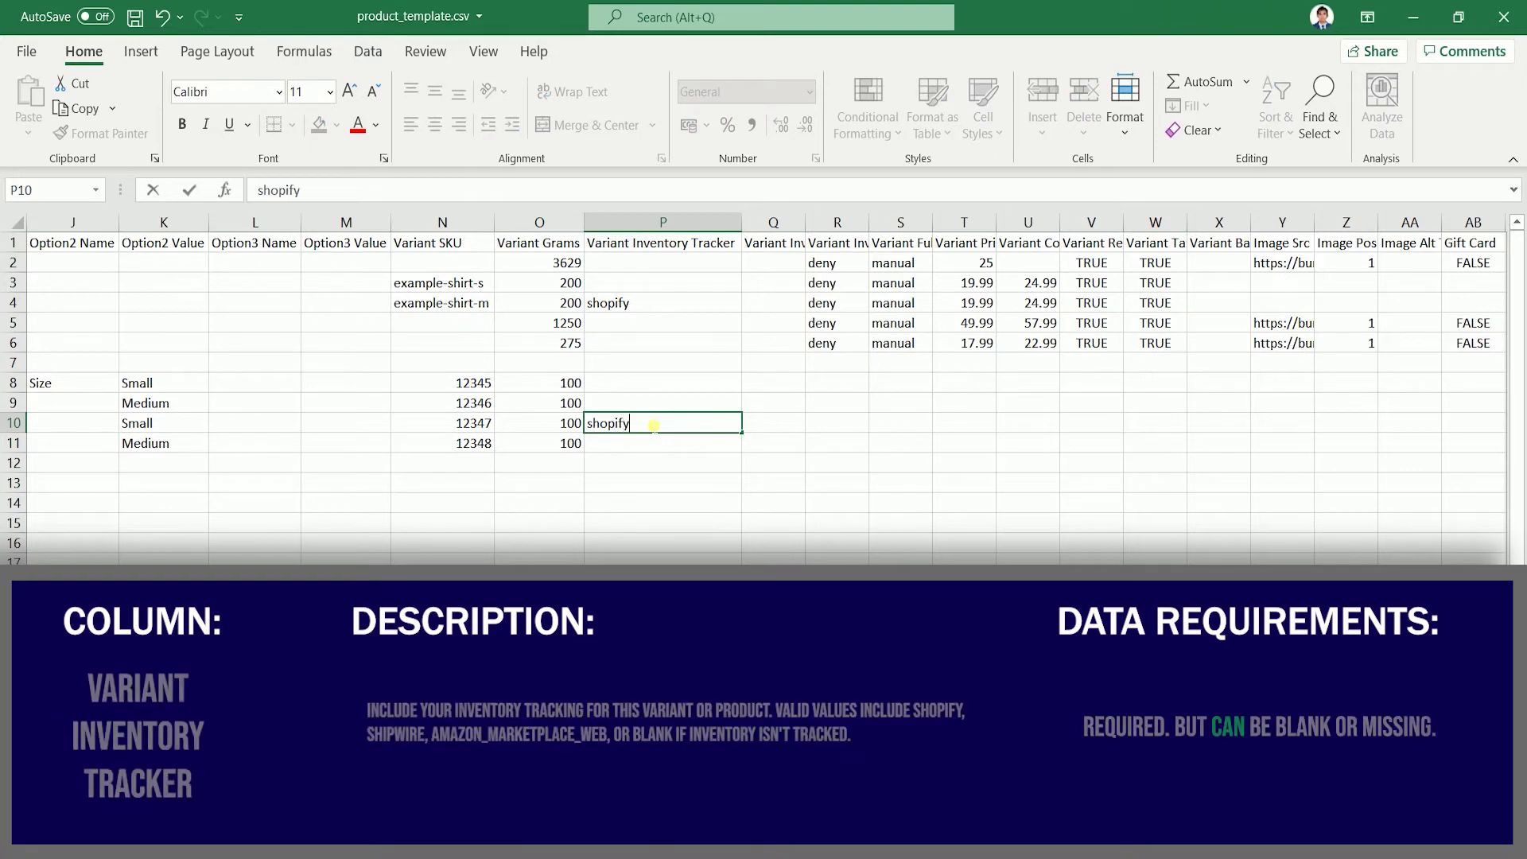
key(Tab)
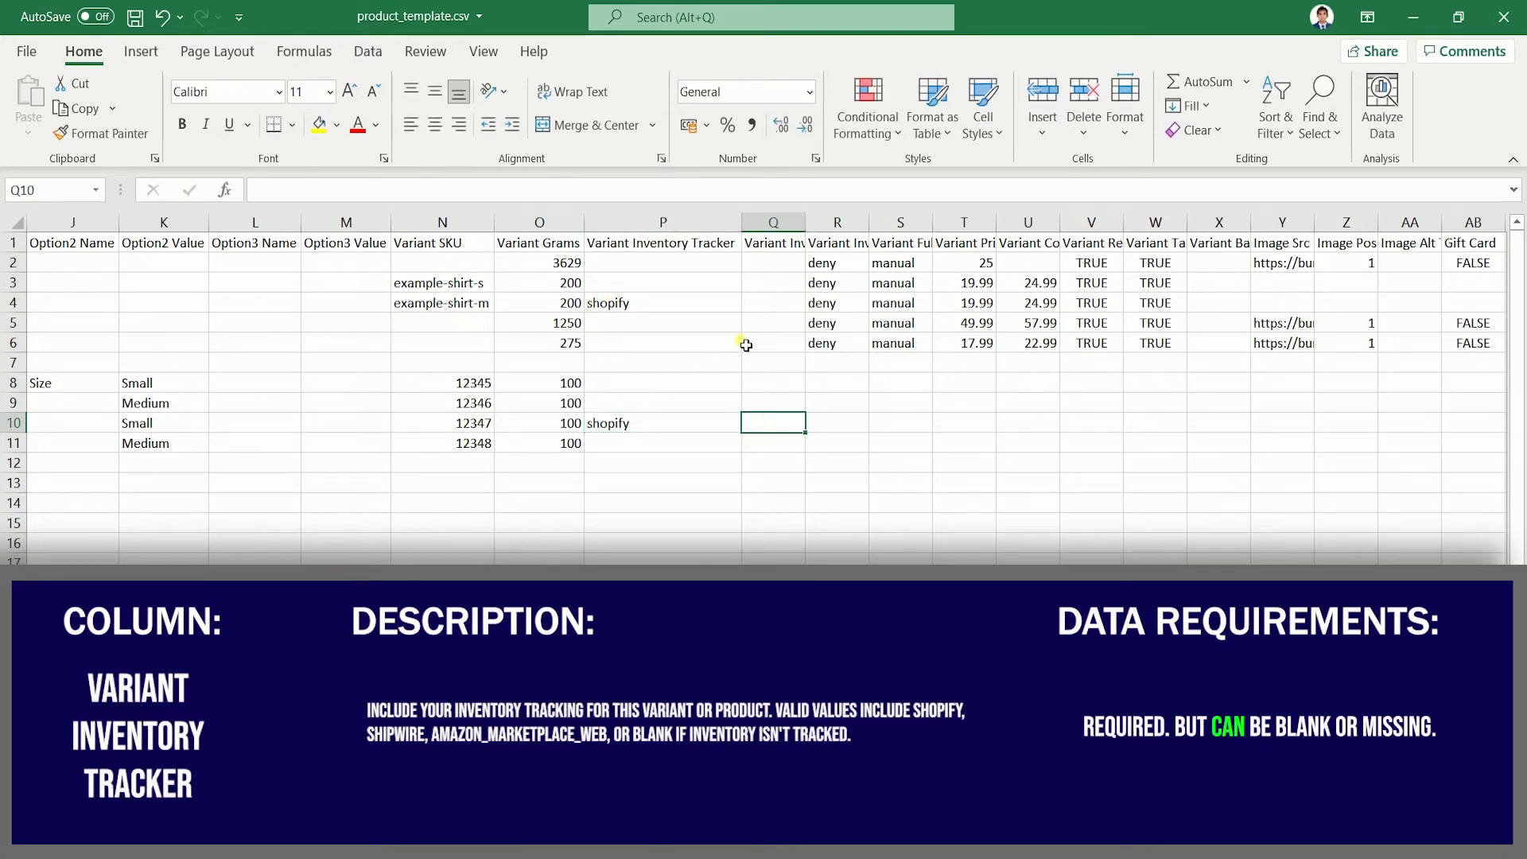
key(alt+h)
text(oi)
text(52)
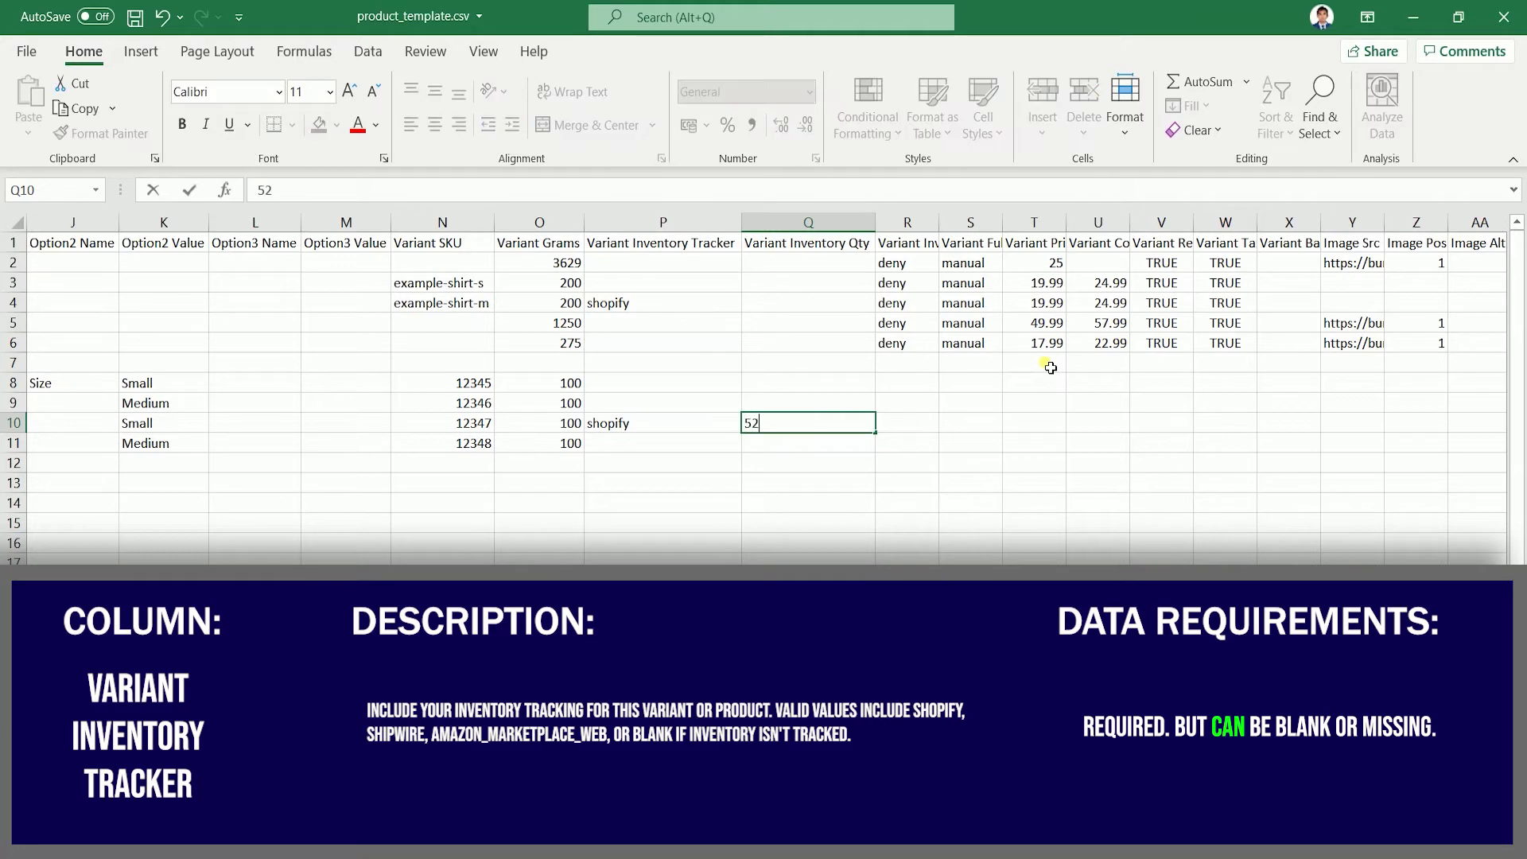
key(Tab)
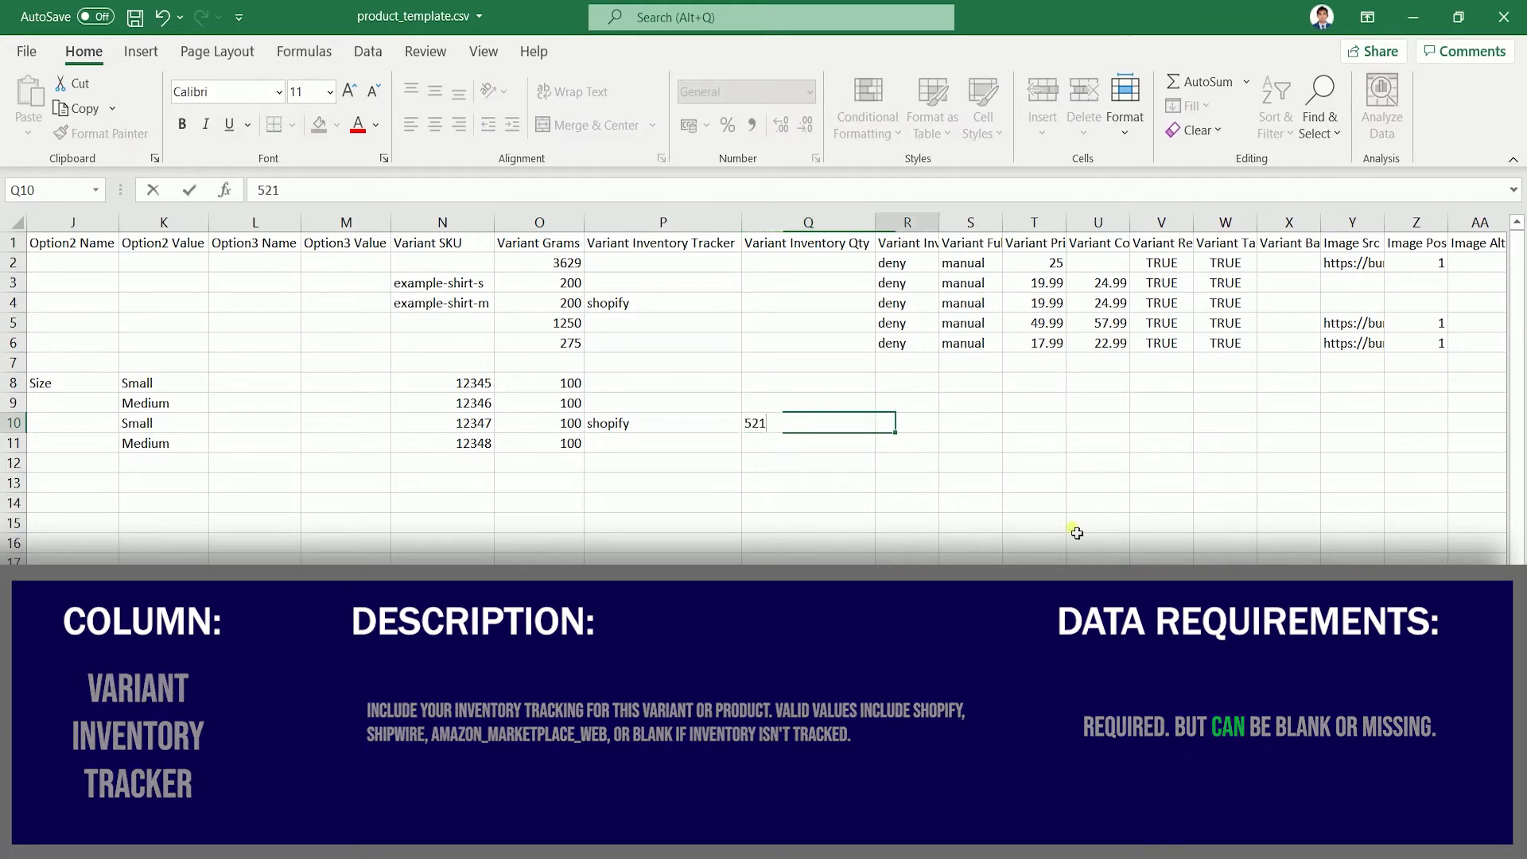
Step: Set Variant Inventory Policy to deny for variant rows 8–11
double_click(939, 222)
click(964, 384)
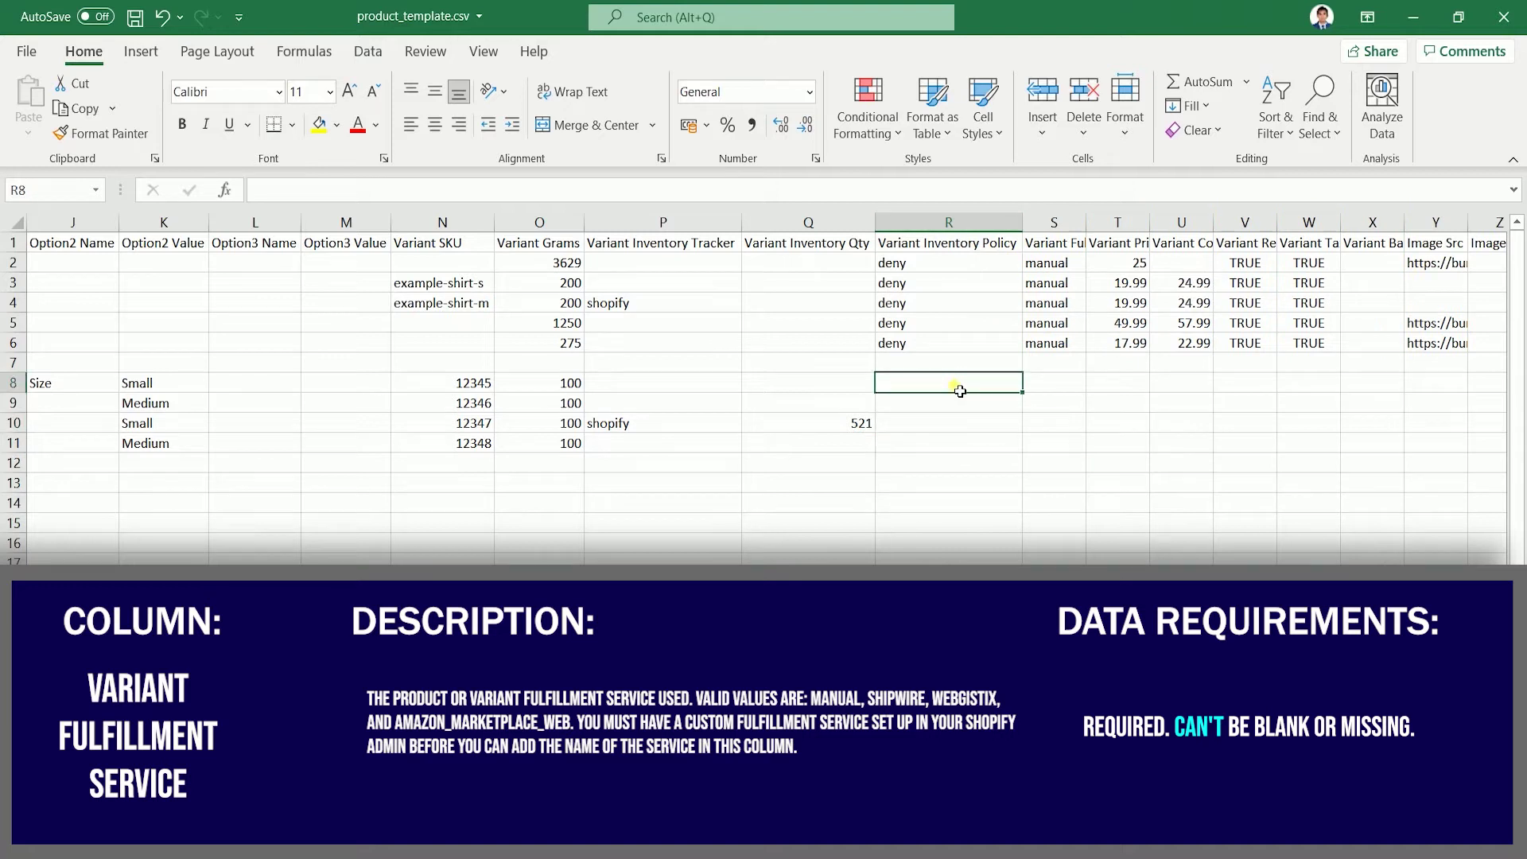
text(deny)
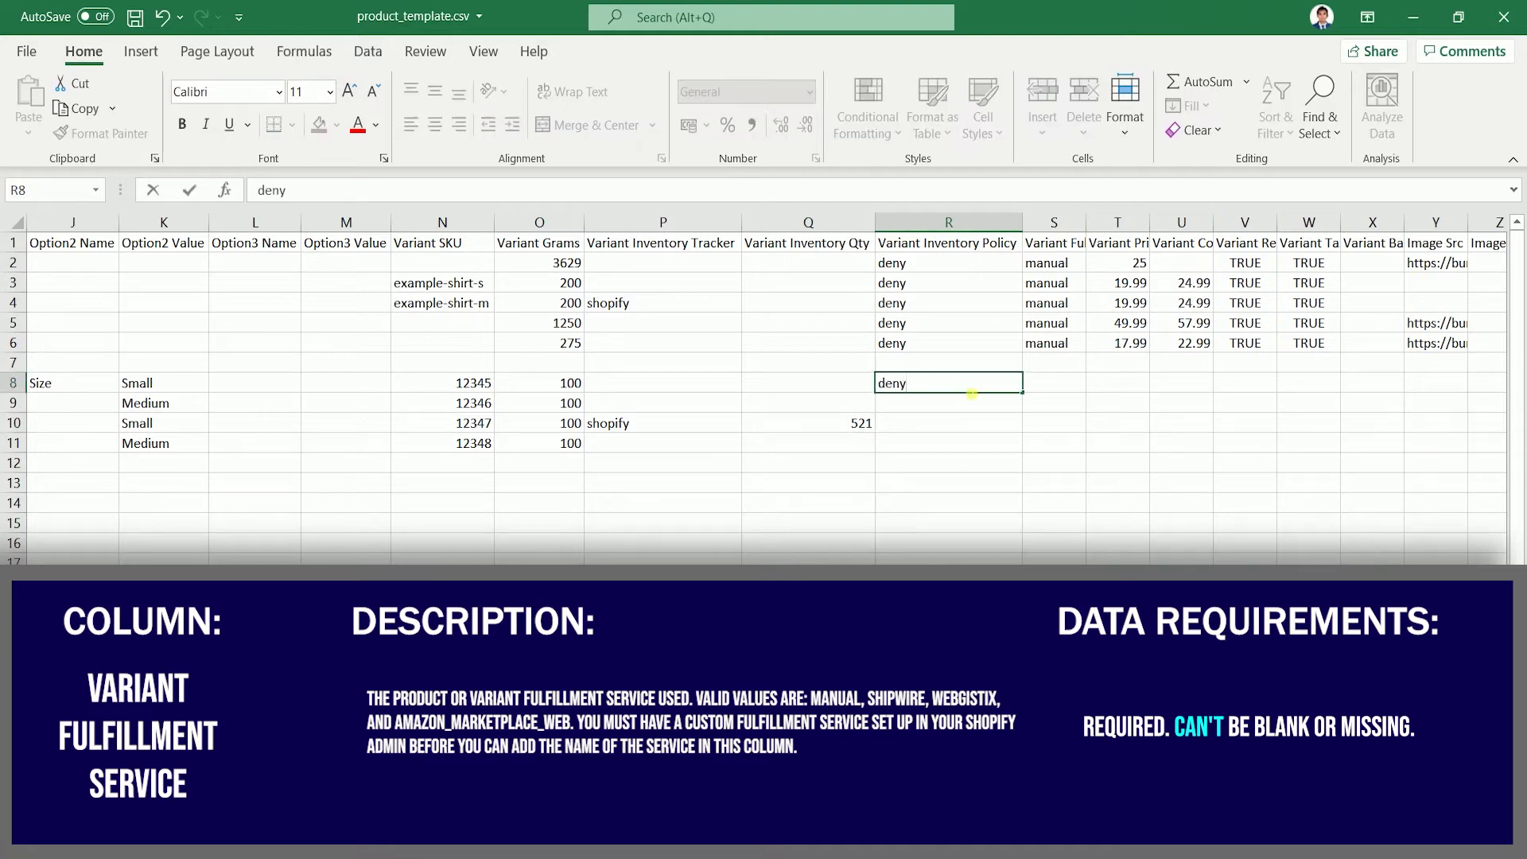
key(ctrl+Return)
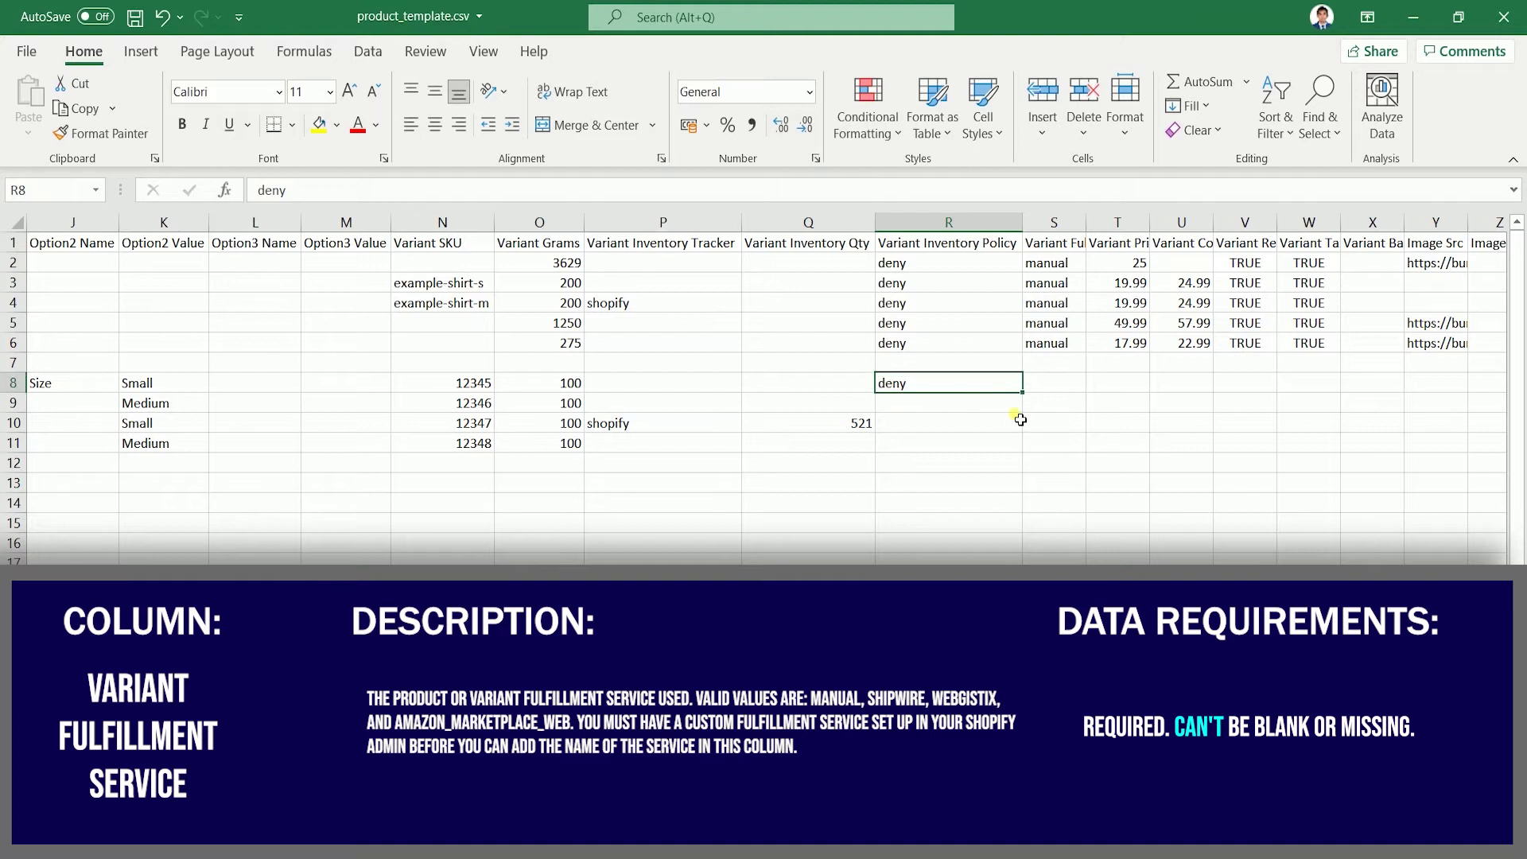
drag(1024, 392, 1034, 466)
click(962, 545)
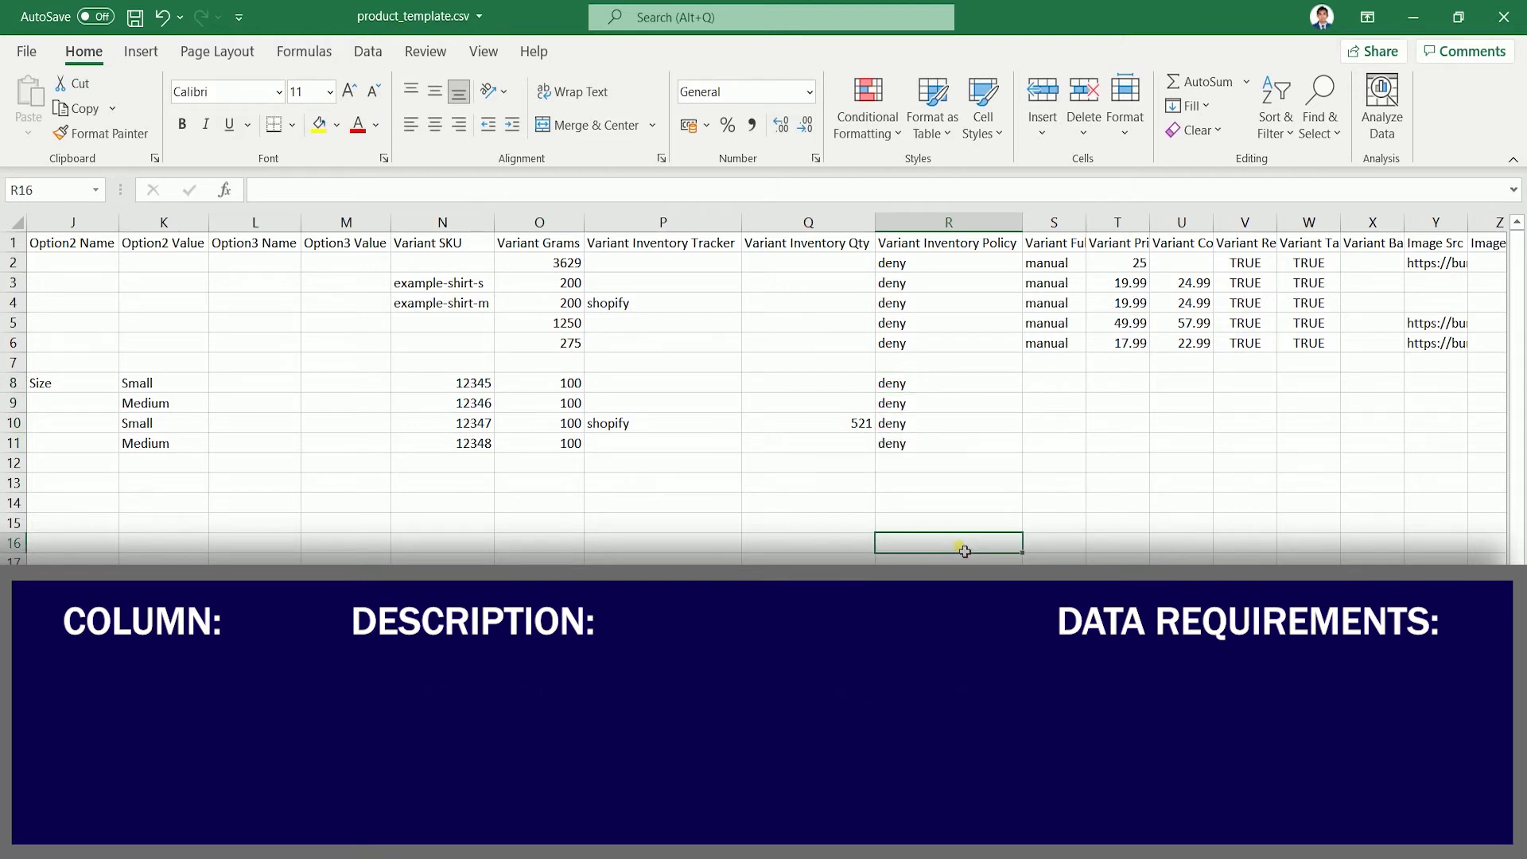
Step: Copy manual from row 6 into the Variant Fulfillment Service cells of rows 8–11
click(1054, 382)
double_click(1087, 222)
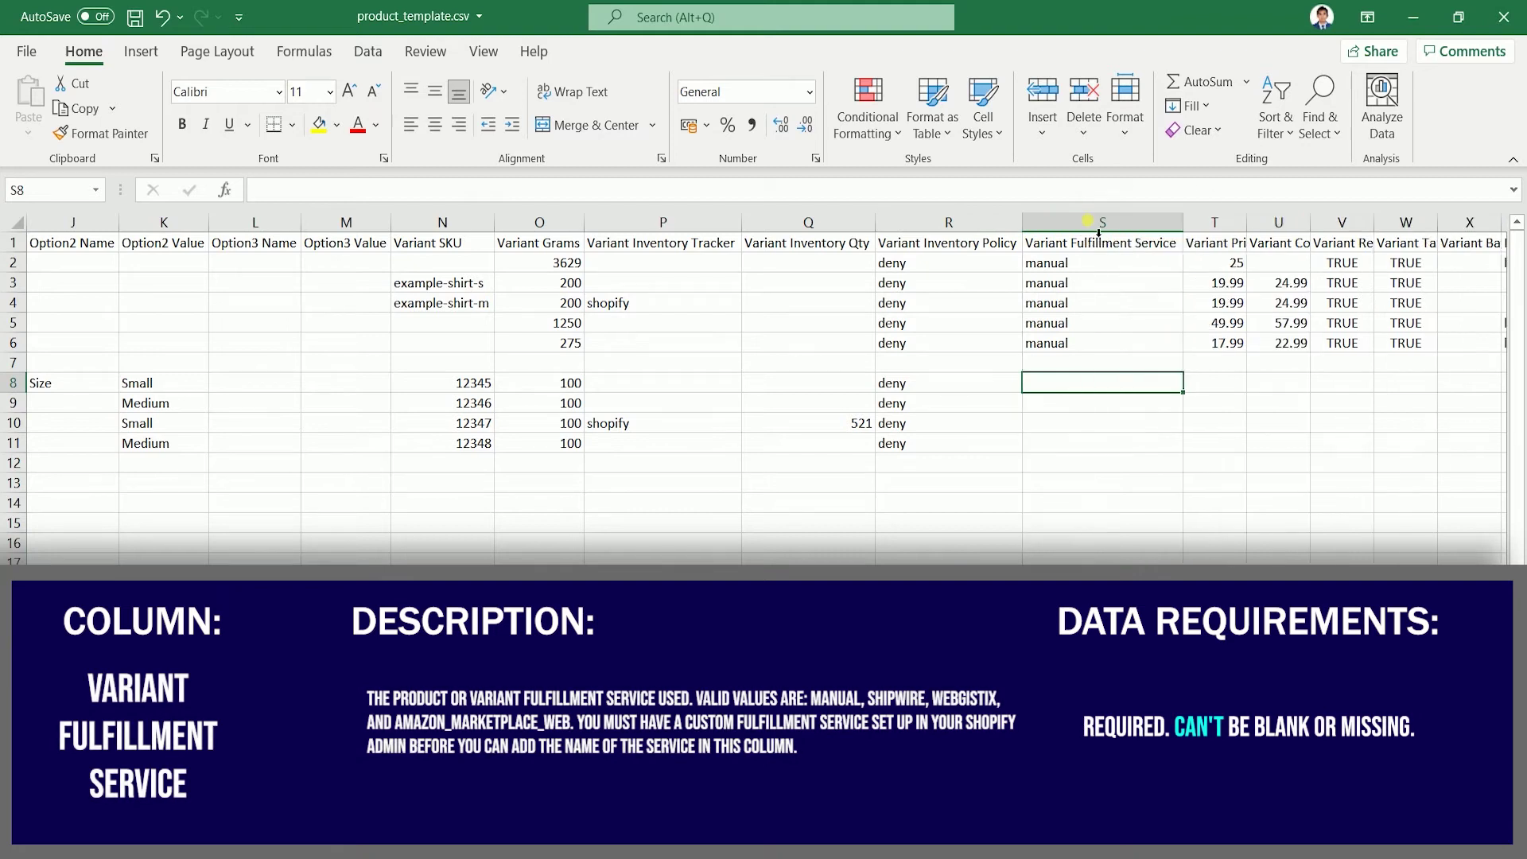
click(1101, 344)
key(ctrl+c)
click(1086, 393)
key(ctrl+v)
drag(1183, 393, 1184, 447)
click(1198, 558)
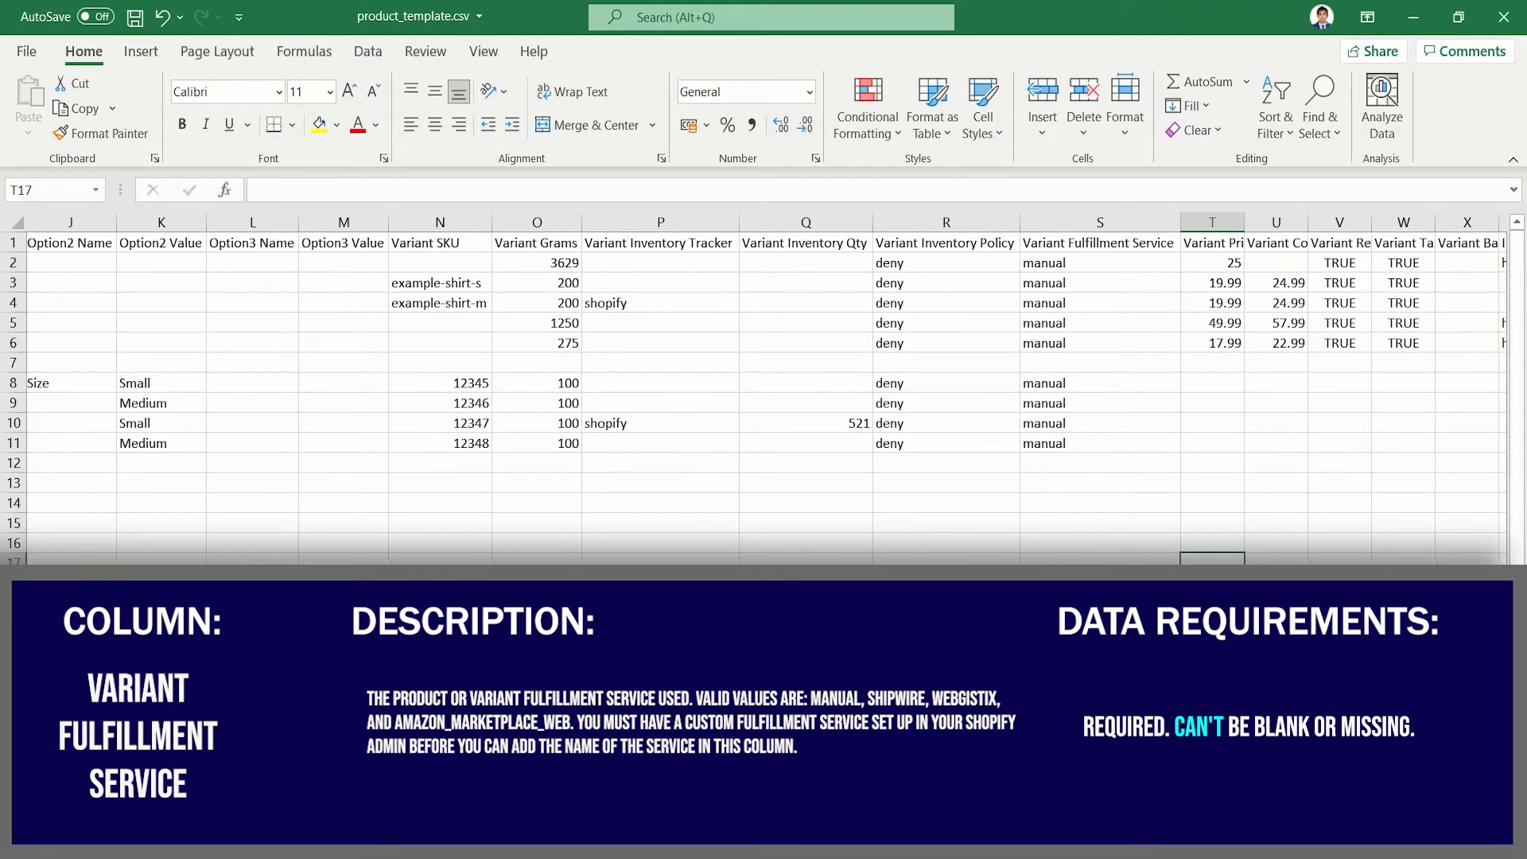
scroll(1234, 443, right, 3)
Step: Enter price 51.99 with compare-at 59.99 in row 8, and 52.99 with 64.99 in row 9
scroll(1235, 443, left, 5)
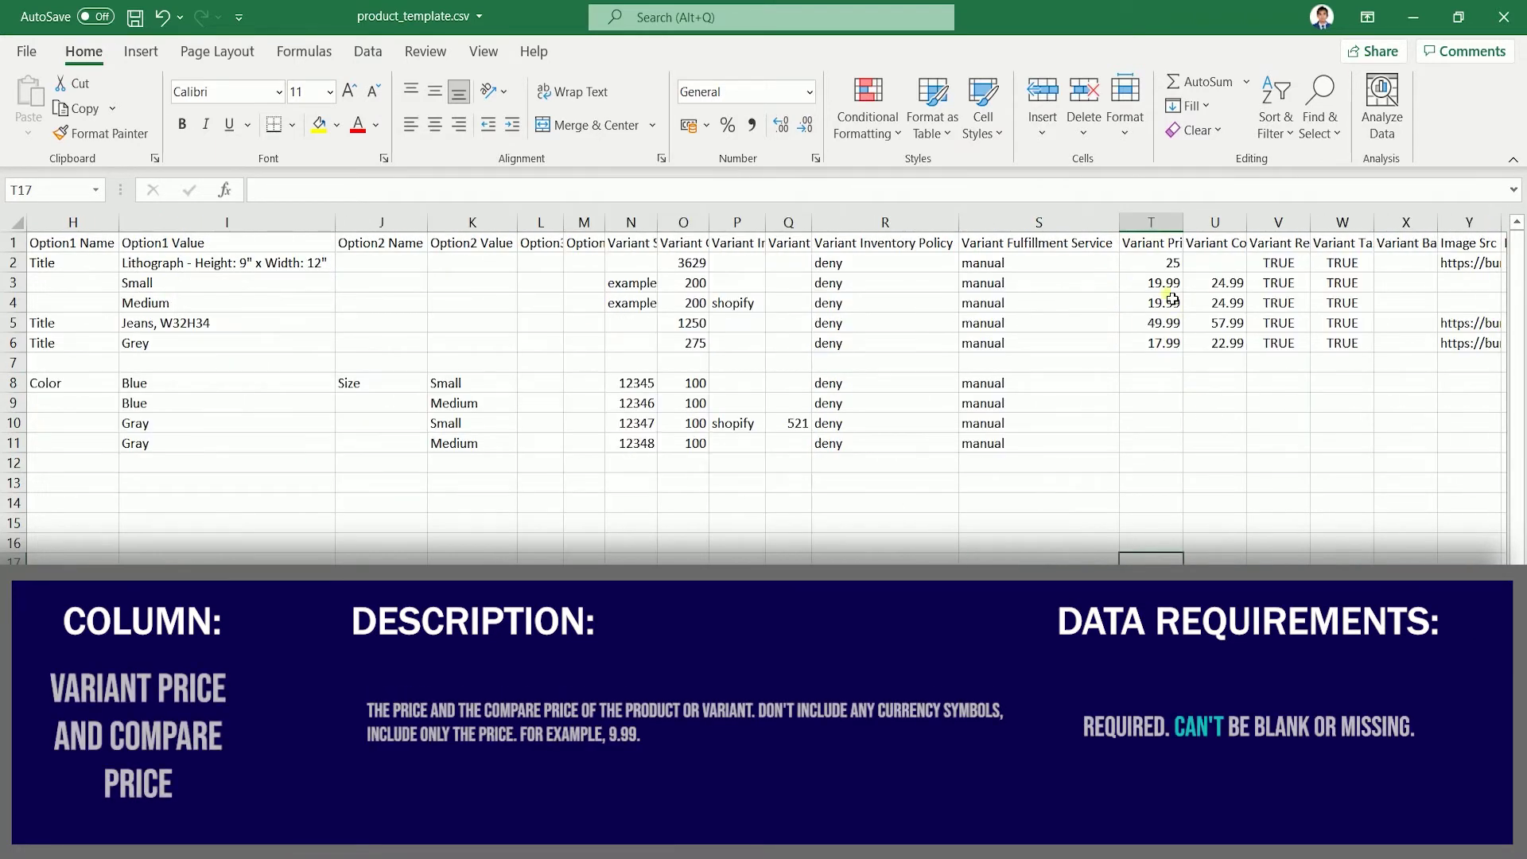
click(1150, 382)
text(519)
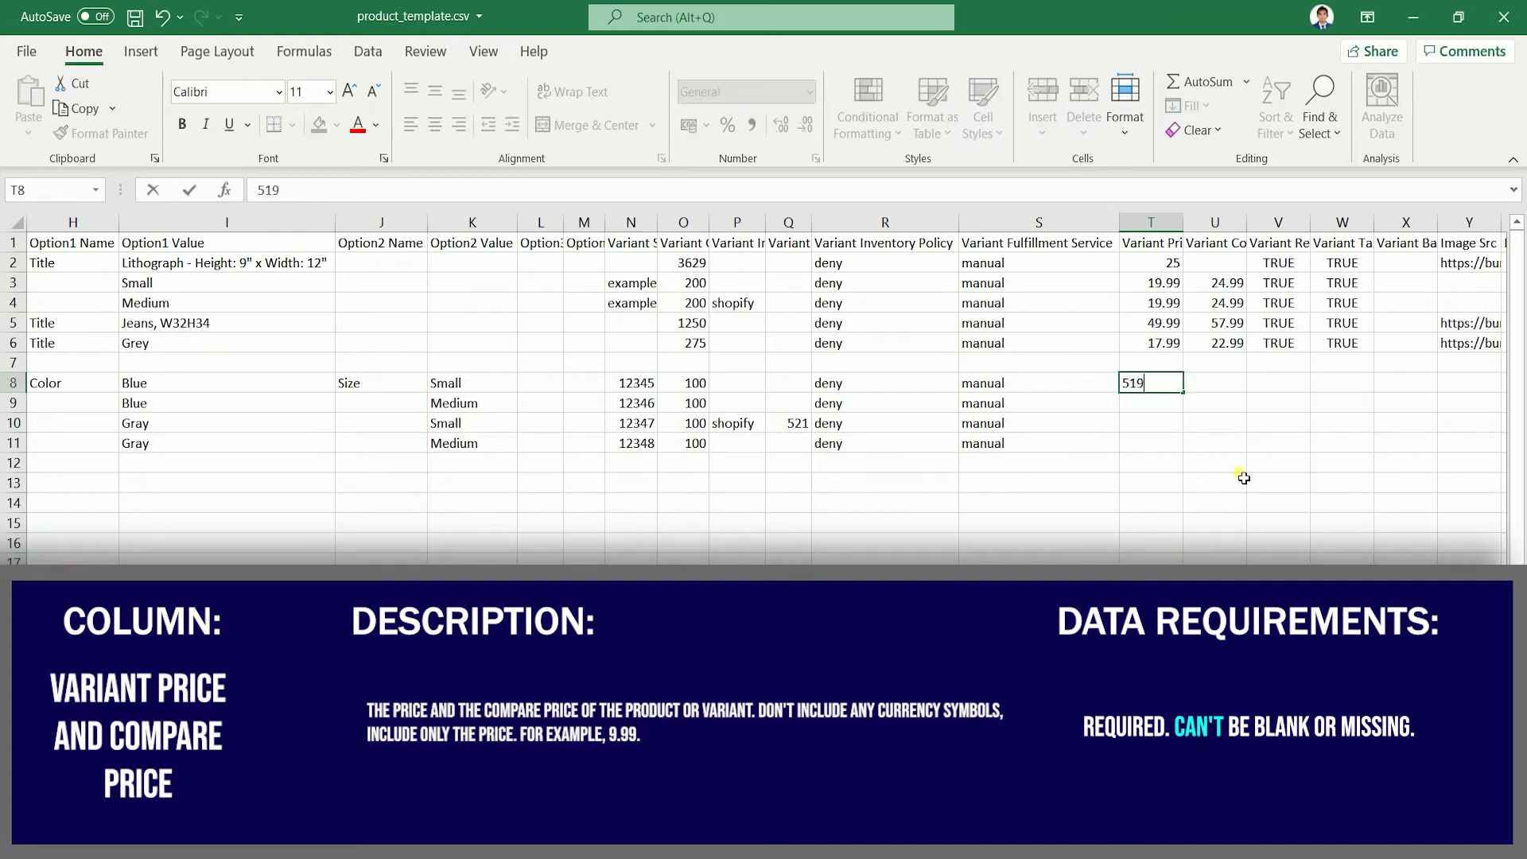
text(.6)
key(BackSpace)
key(BackSpace)
text(99)
key(Tab)
text(59.99)
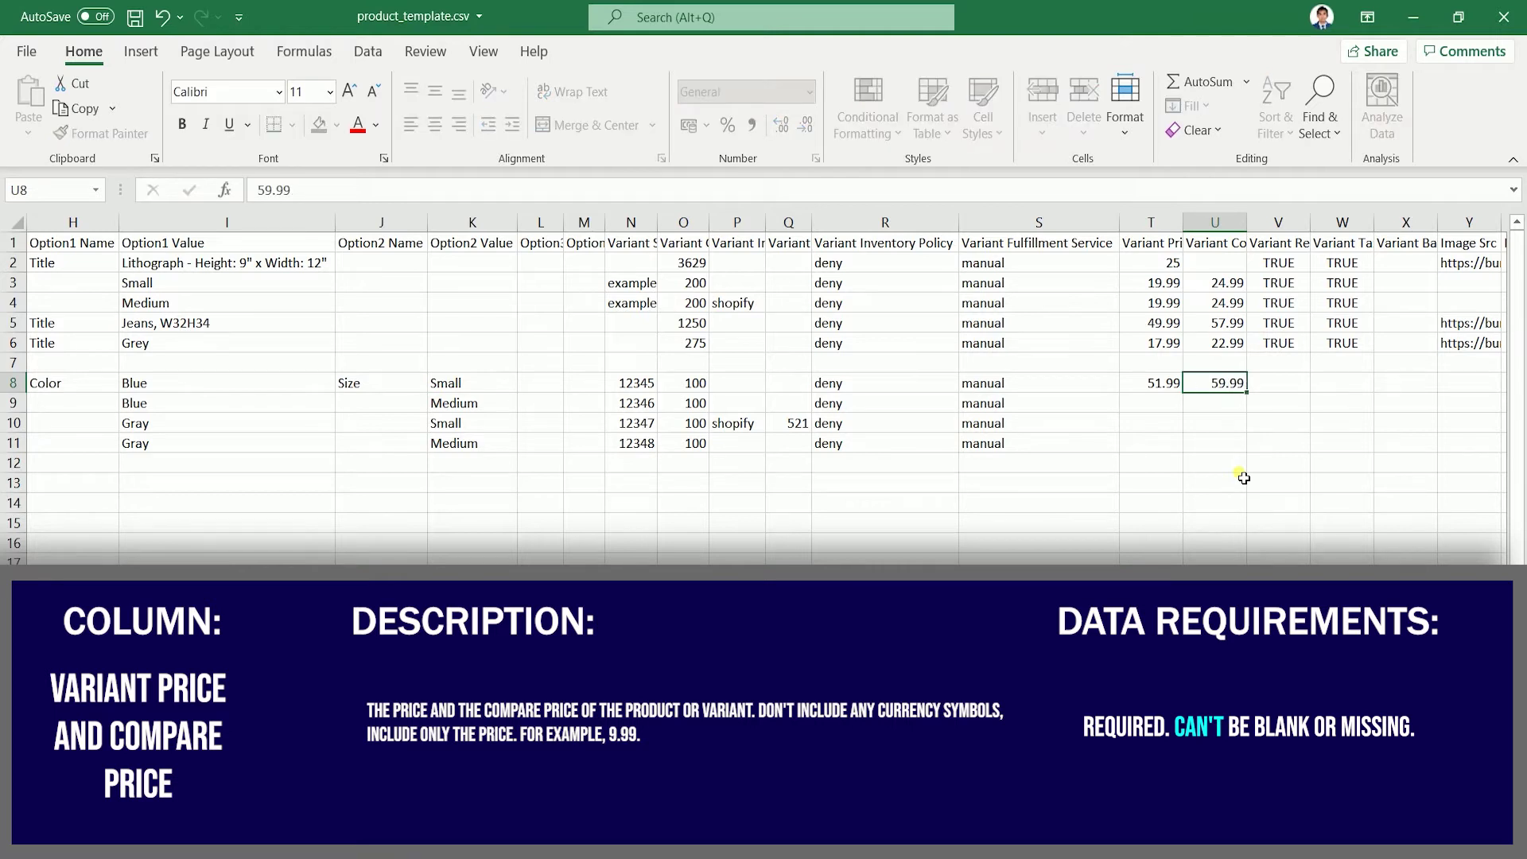
key(Return)
text(52.99)
key(Tab)
text(6)
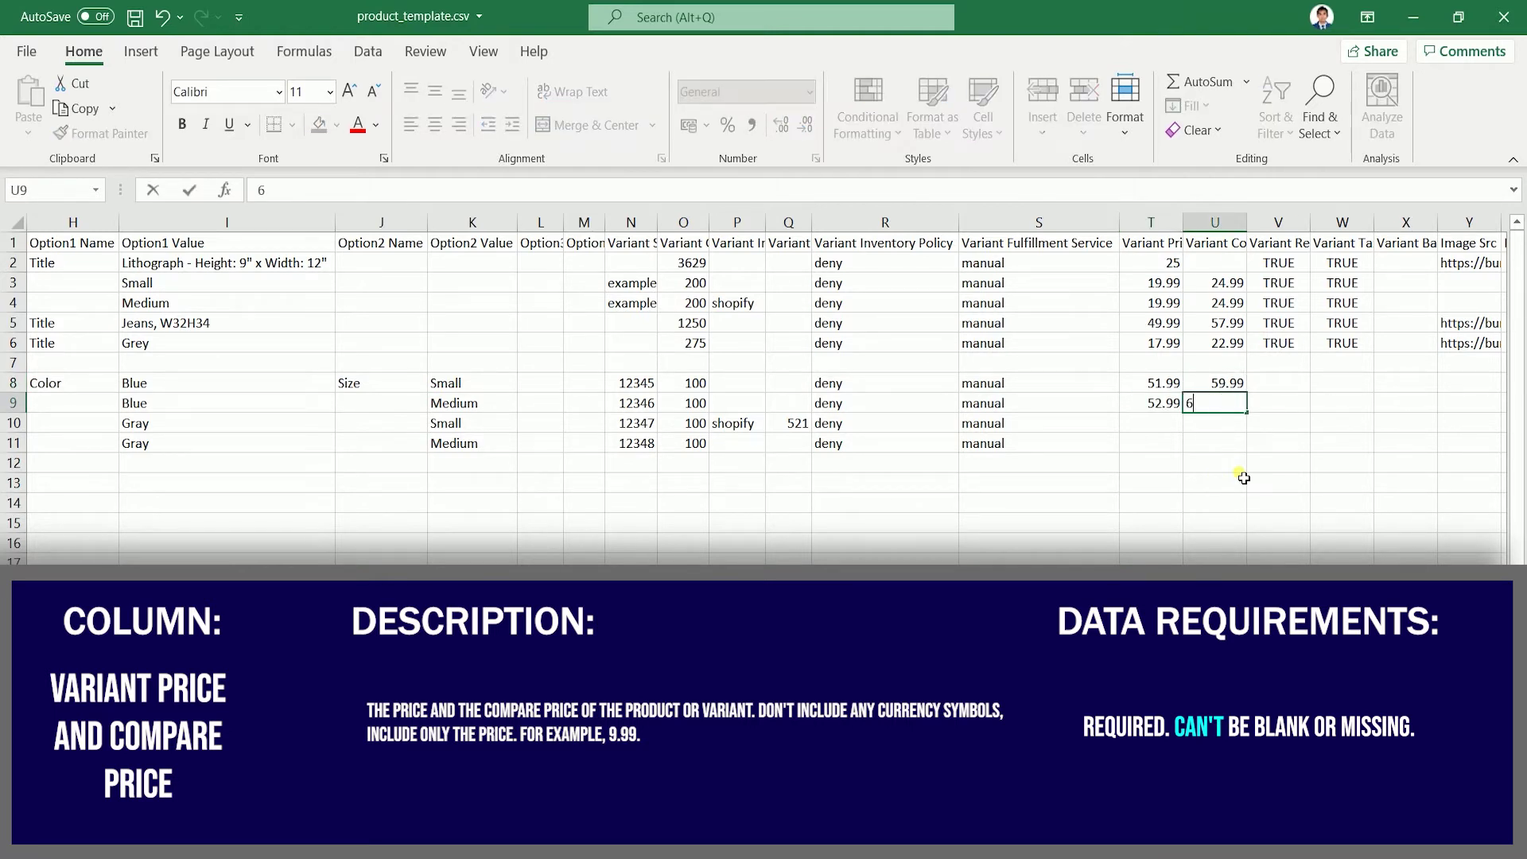
key(Return)
Step: Enter price 53.99 with compare-at 69.99 in row 10, and 54.99 with 74.99 in row 11
text(53.99)
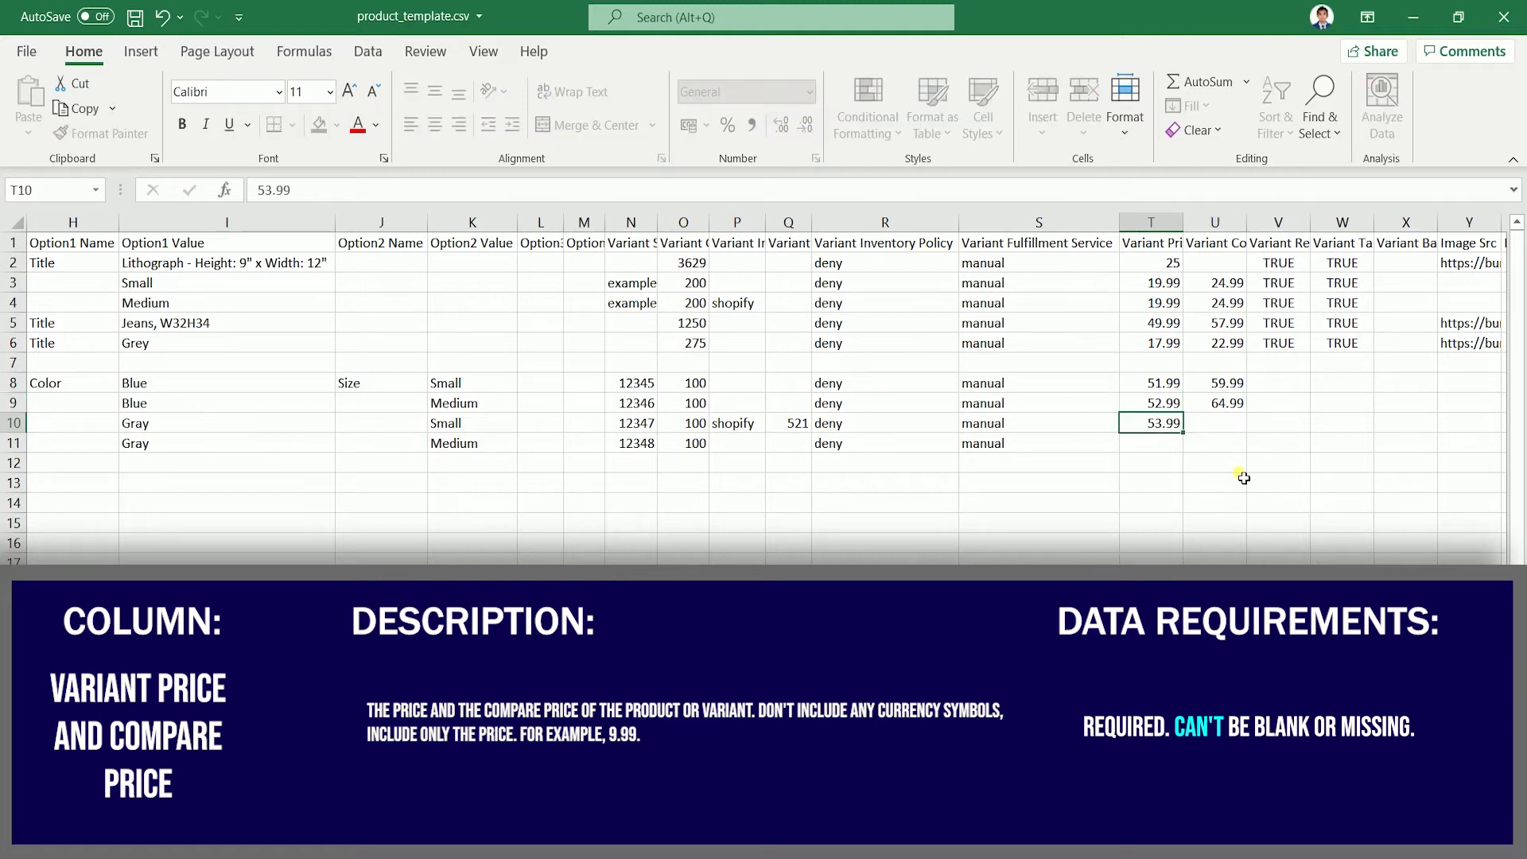
key(Tab)
text(69.99)
key(Return)
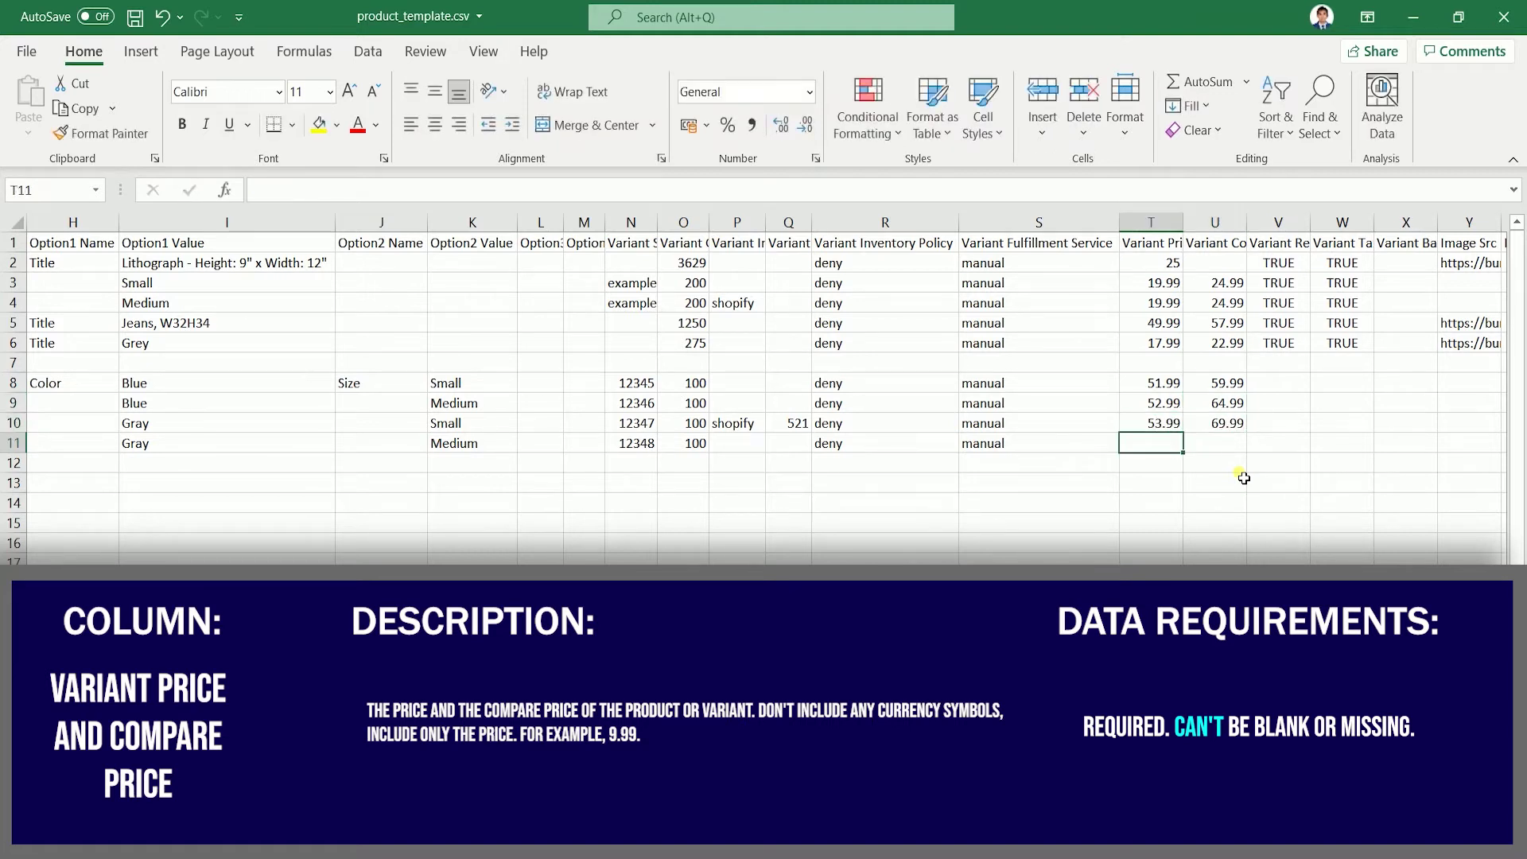
text(54.9)
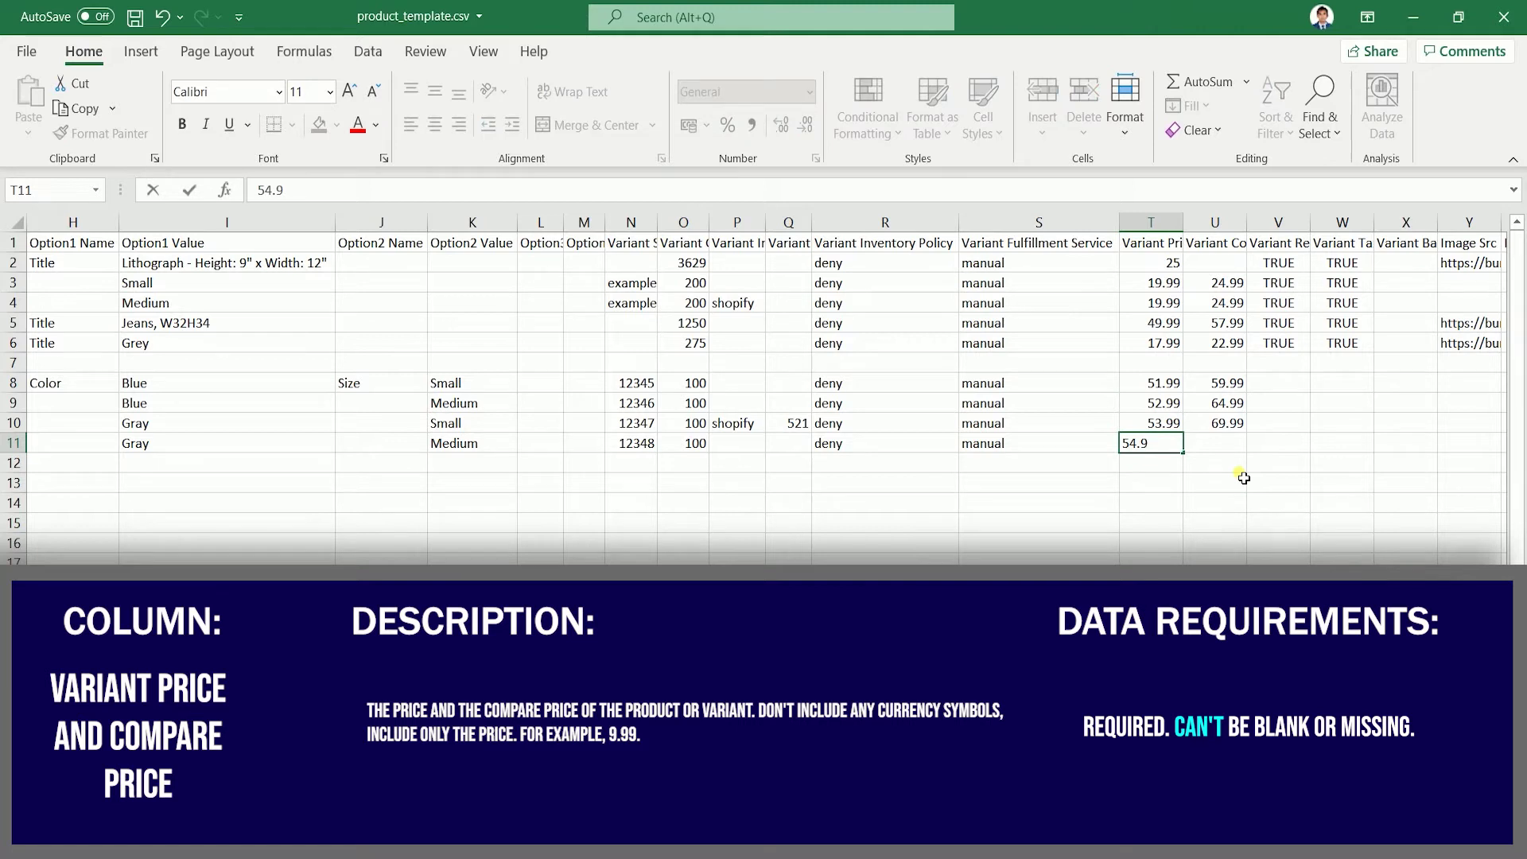
text(9)
key(Tab)
text(74.)
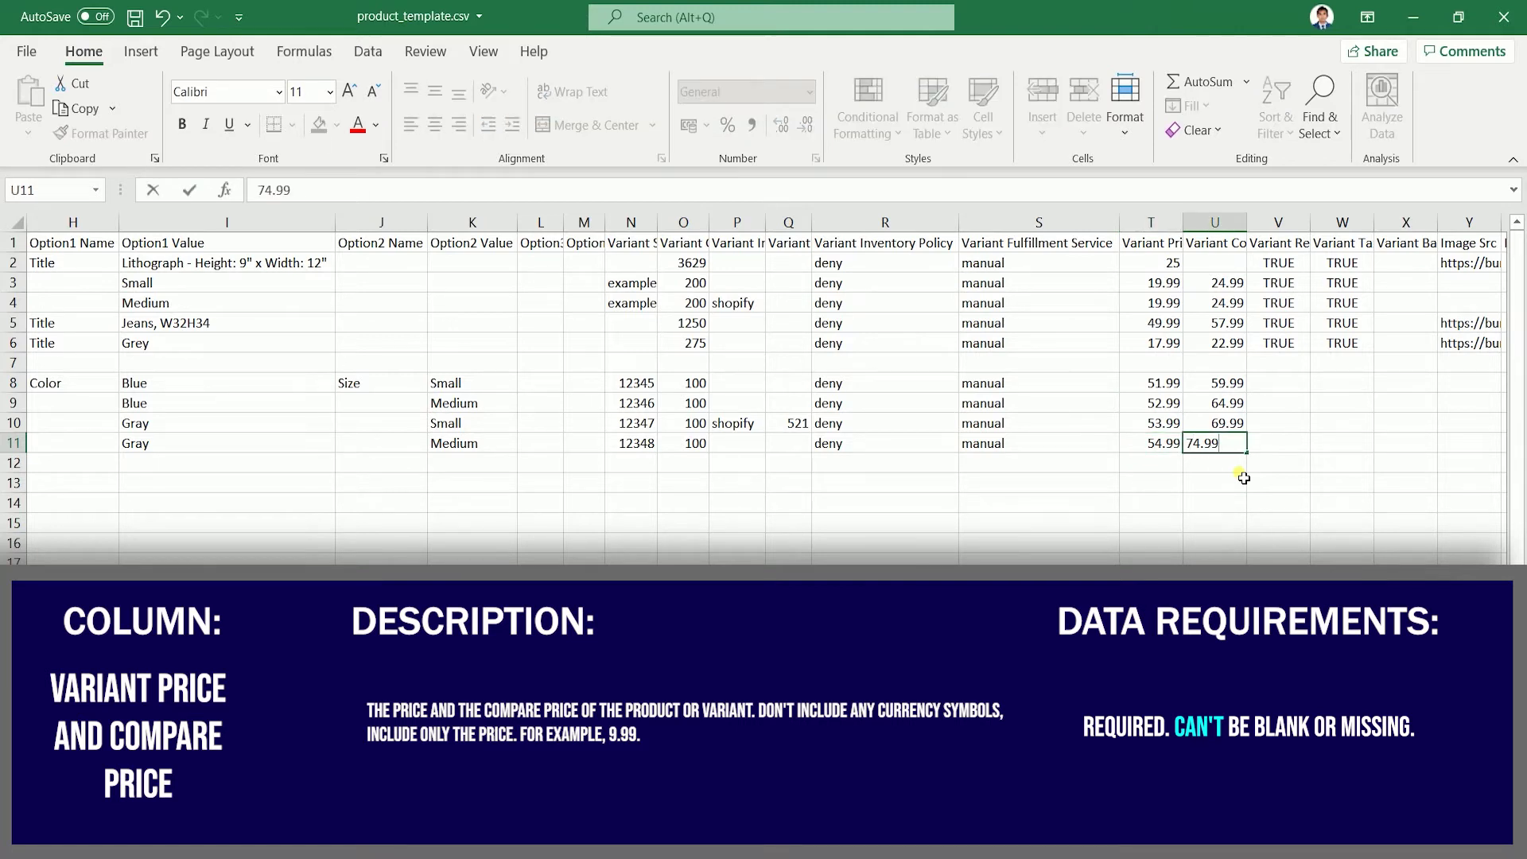
key(Tab)
double_click(1310, 223)
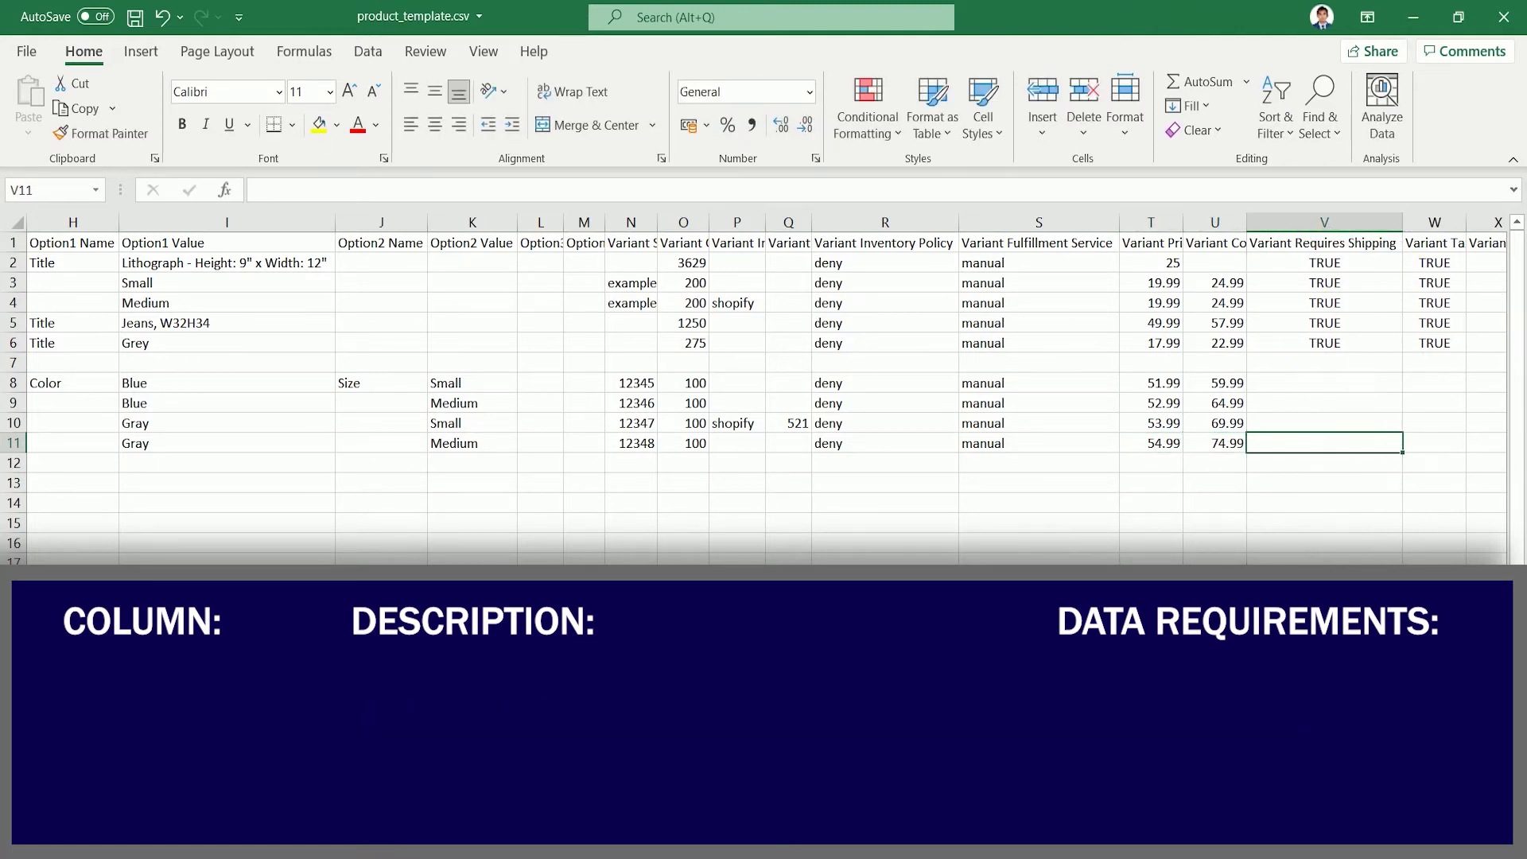
Step: Copy TRUE from V6 into Variant Requires Shipping for rows 8–11
scroll(766, 386, right, 5)
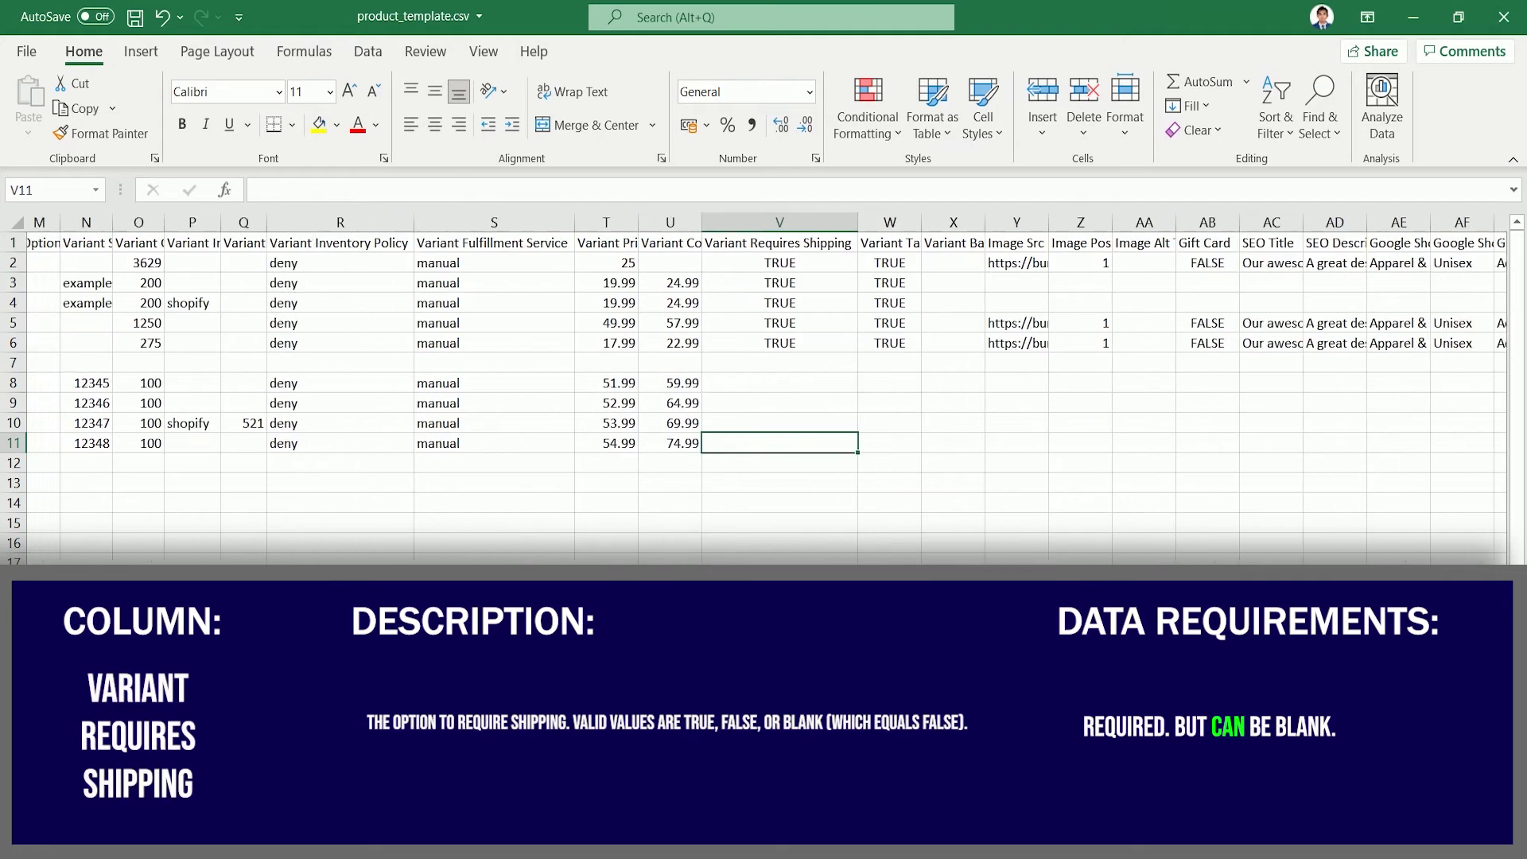
scroll(830, 220, right, 1)
double_click(886, 222)
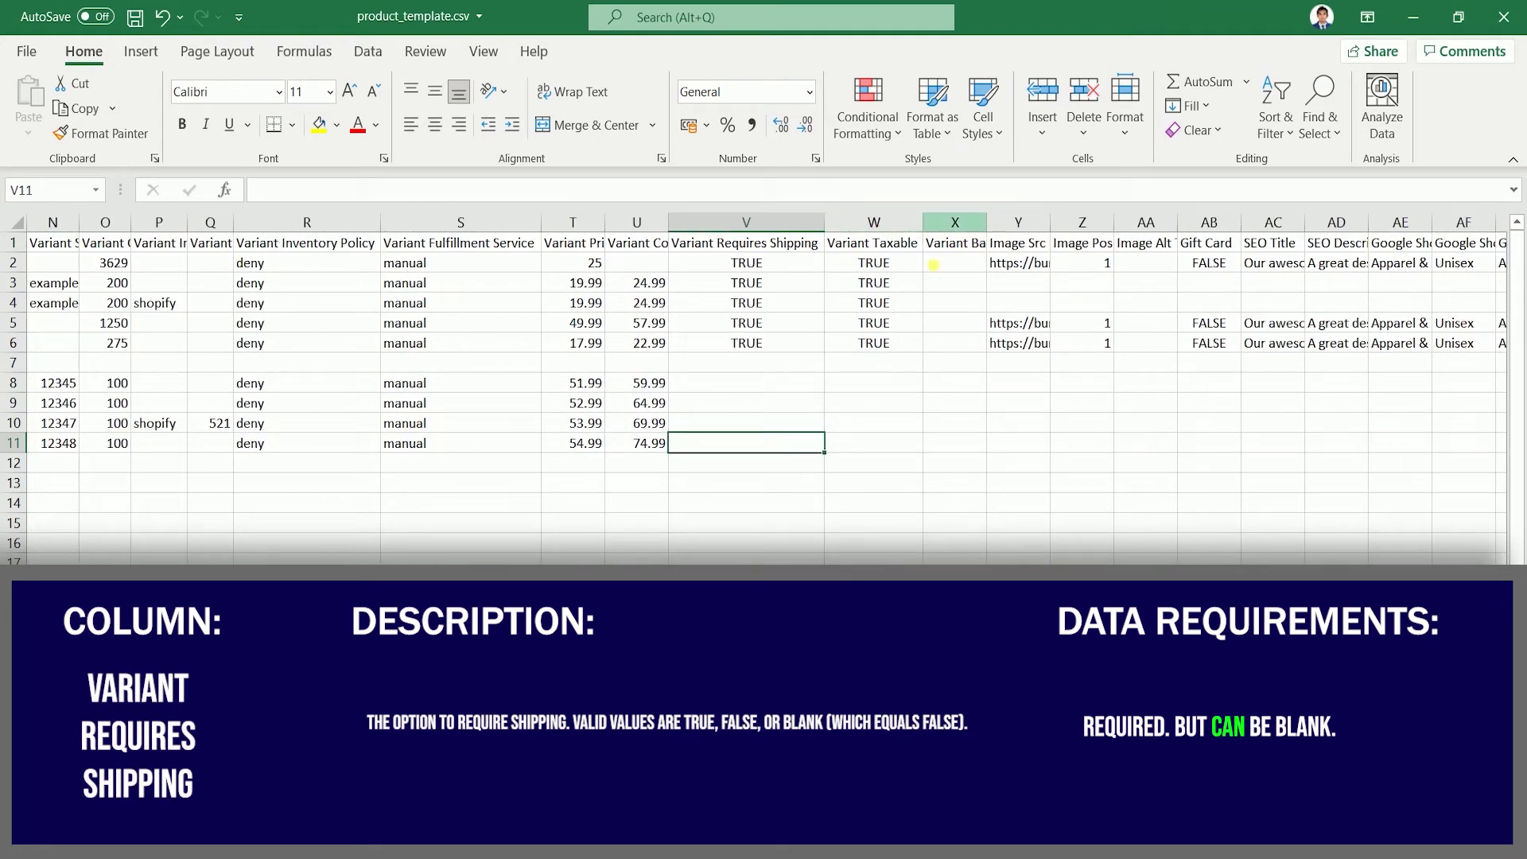
click(753, 347)
key(ctrl+c)
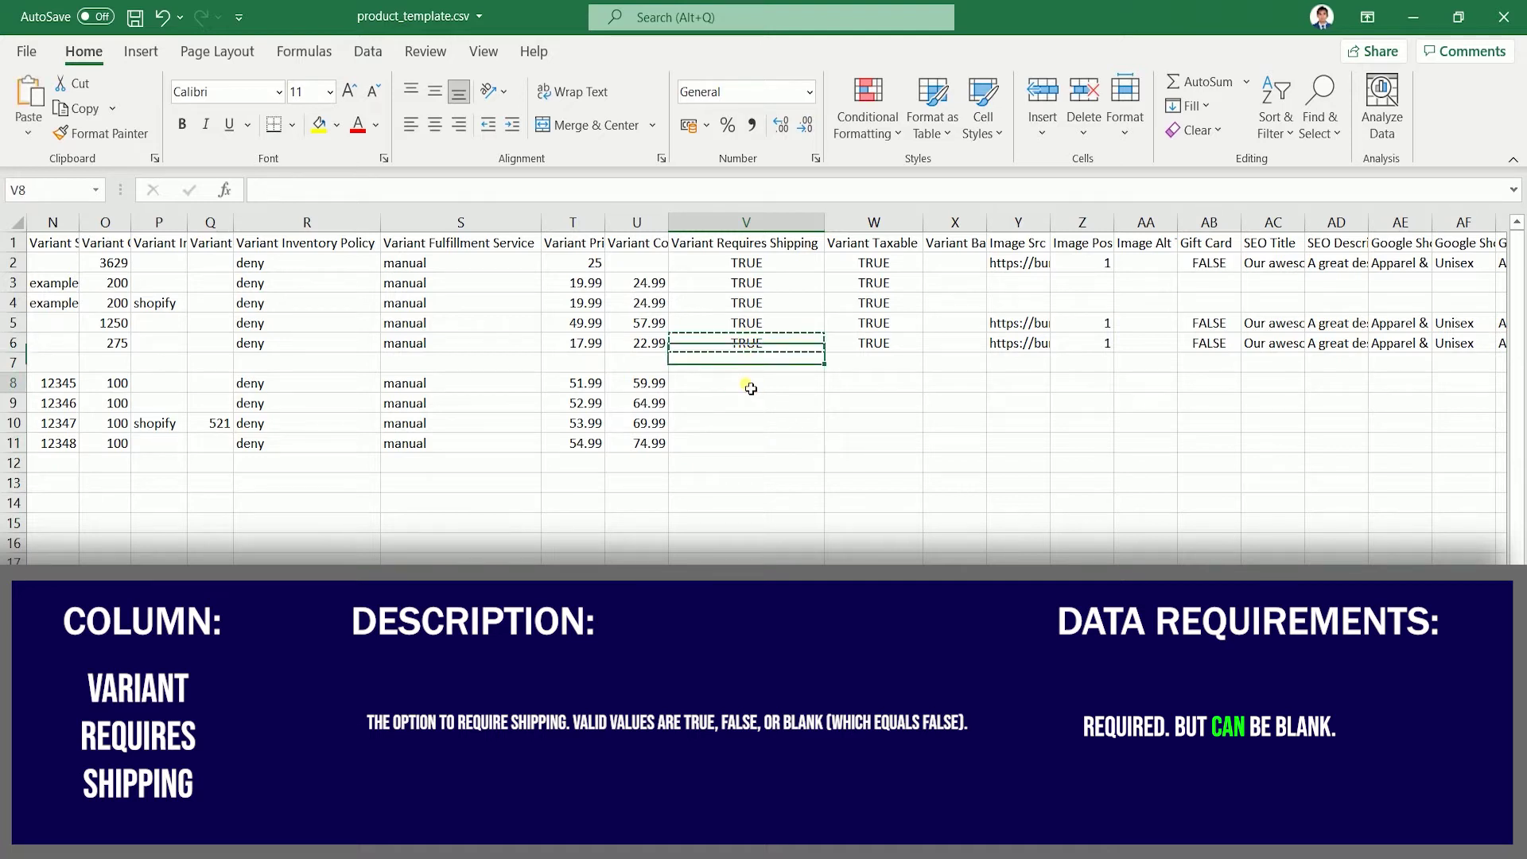
click(751, 389)
key(ctrl+v)
drag(824, 394, 826, 448)
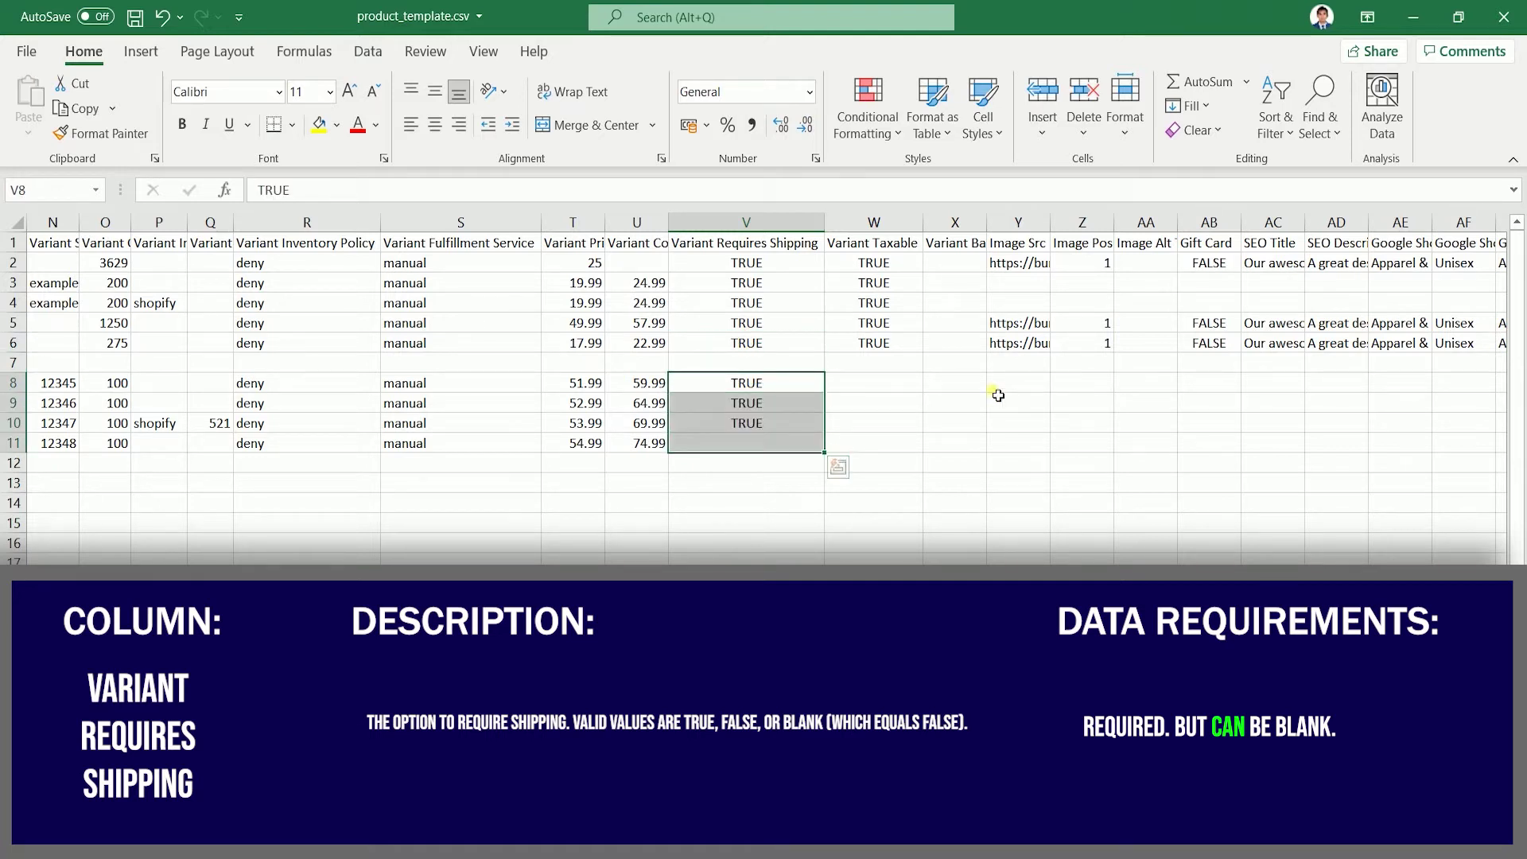
Step: Set Variant Taxable to FALSE in W8 and fill it down through W11
click(875, 384)
text(False)
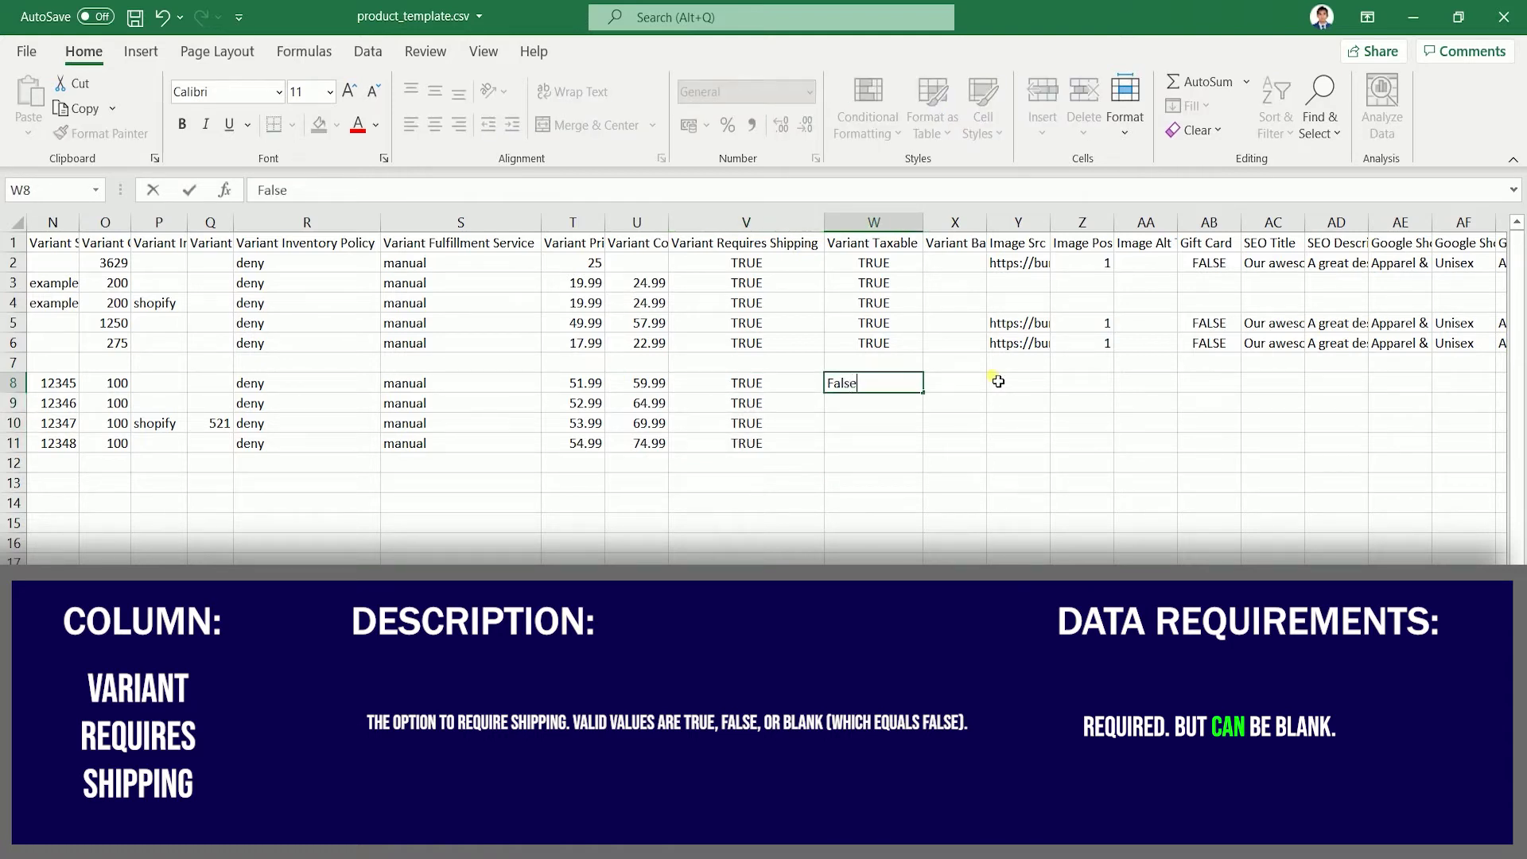
key(Return)
key(Up)
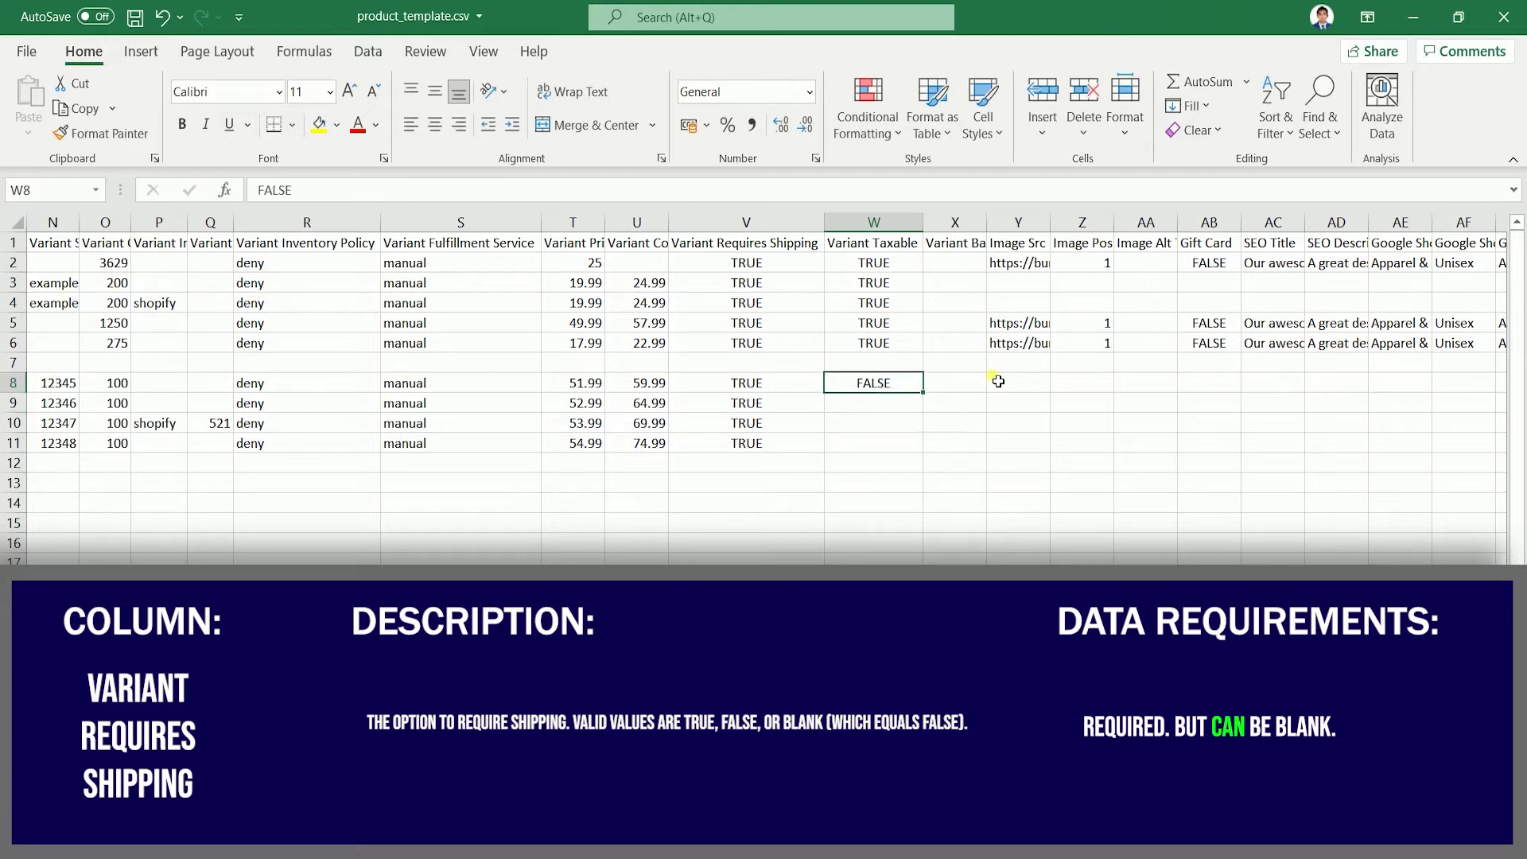
drag(922, 392, 920, 450)
click(1044, 405)
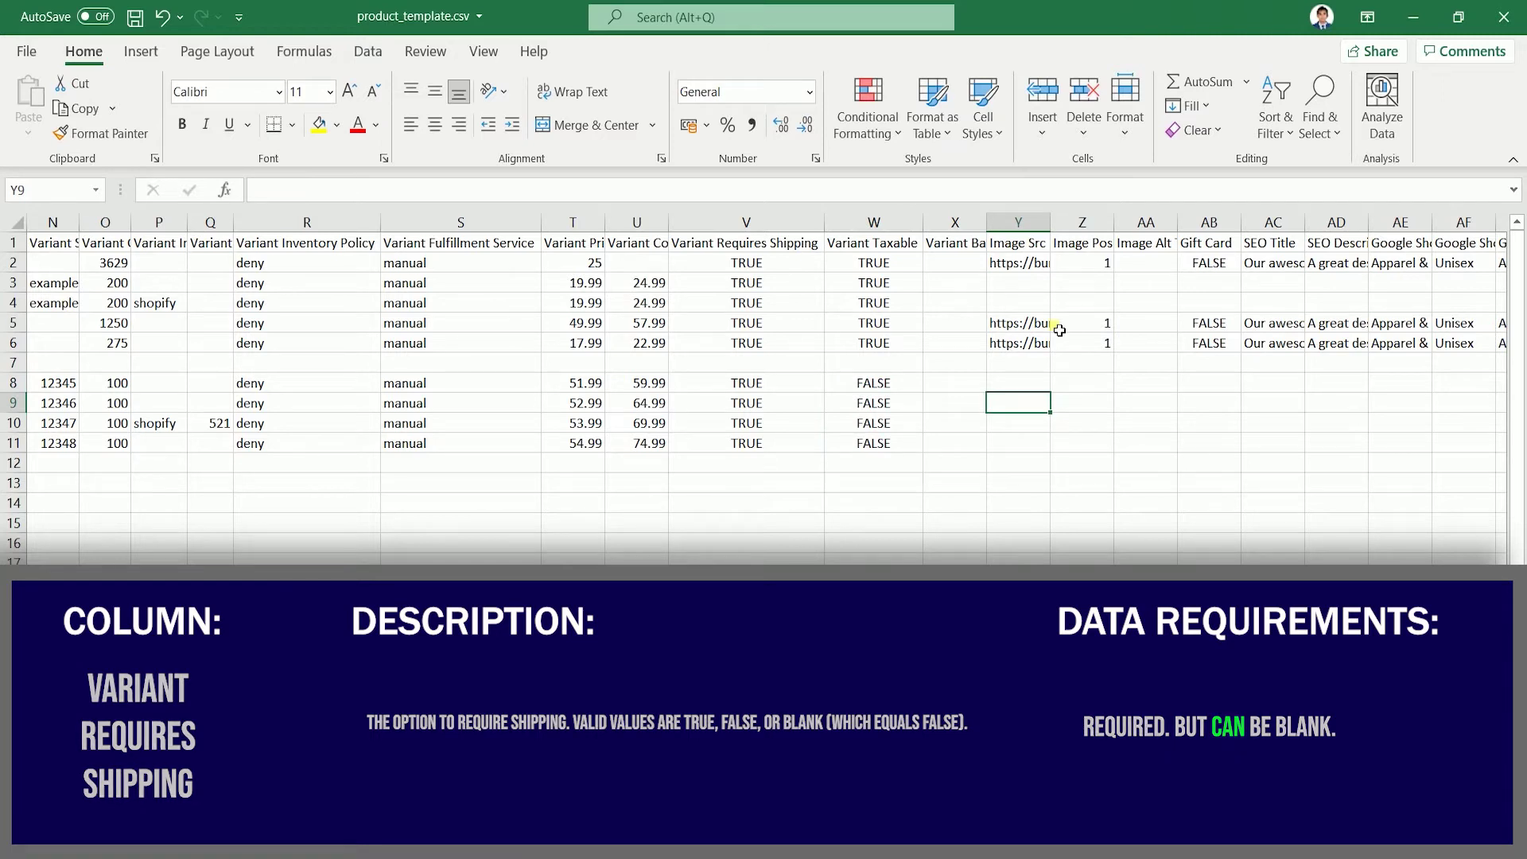
Step: Autofit column Y so the Image Src URLs are fully readable
click(1010, 384)
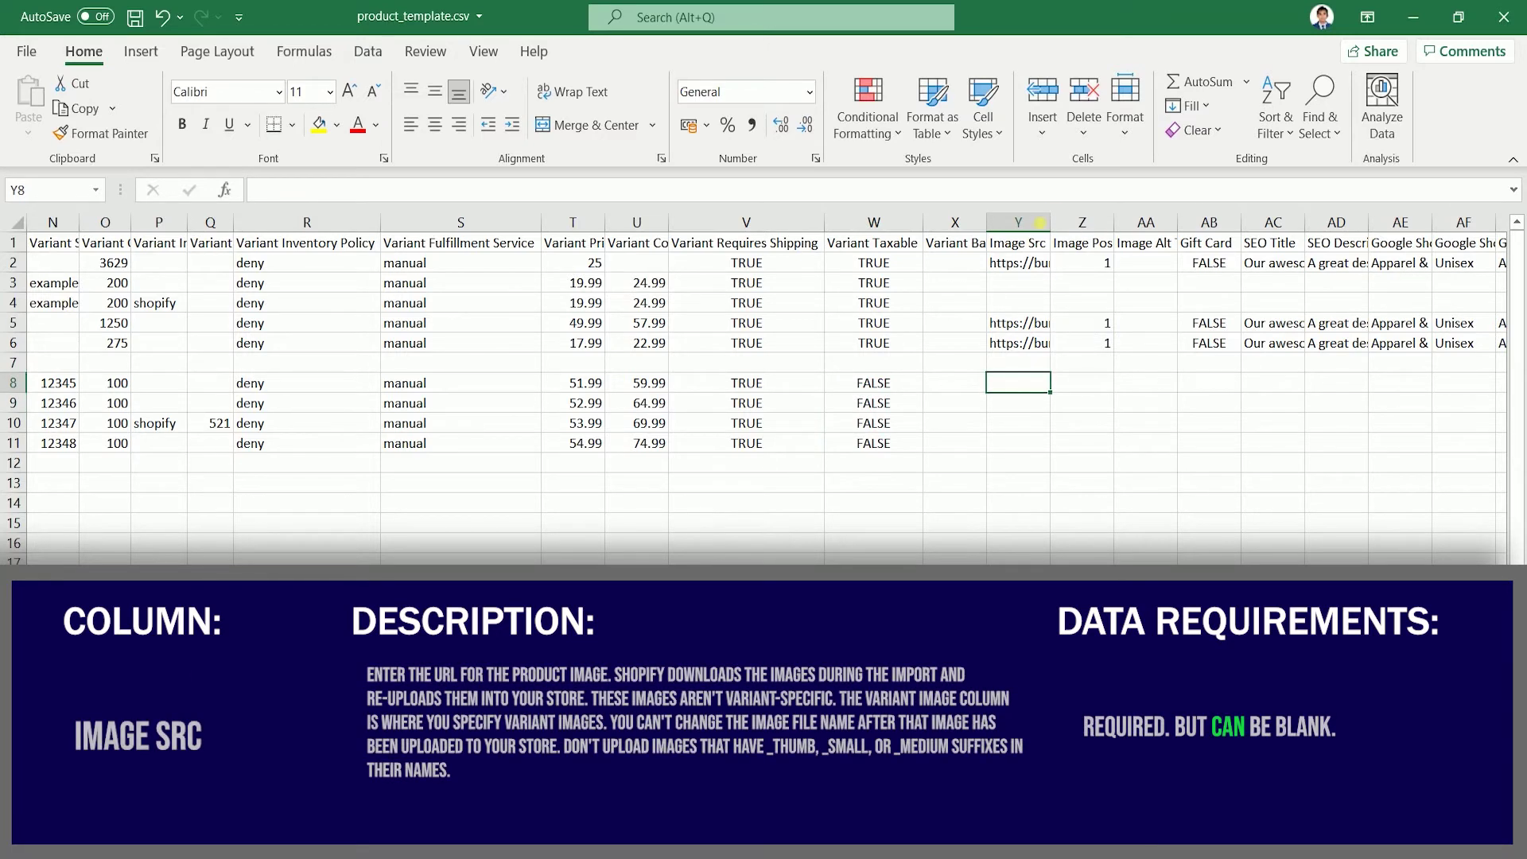
double_click(1052, 226)
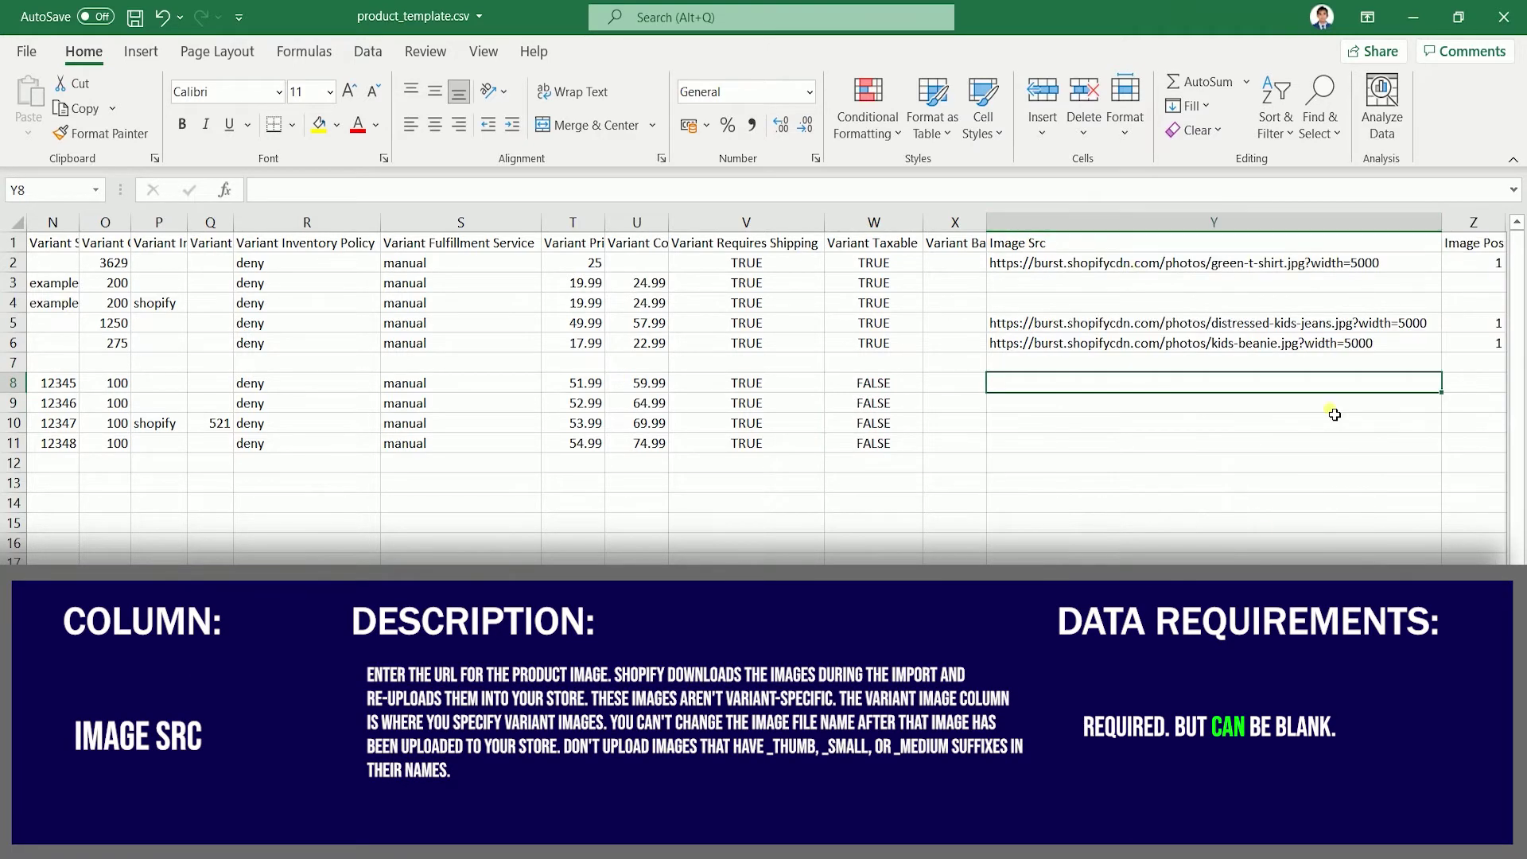
click(1007, 251)
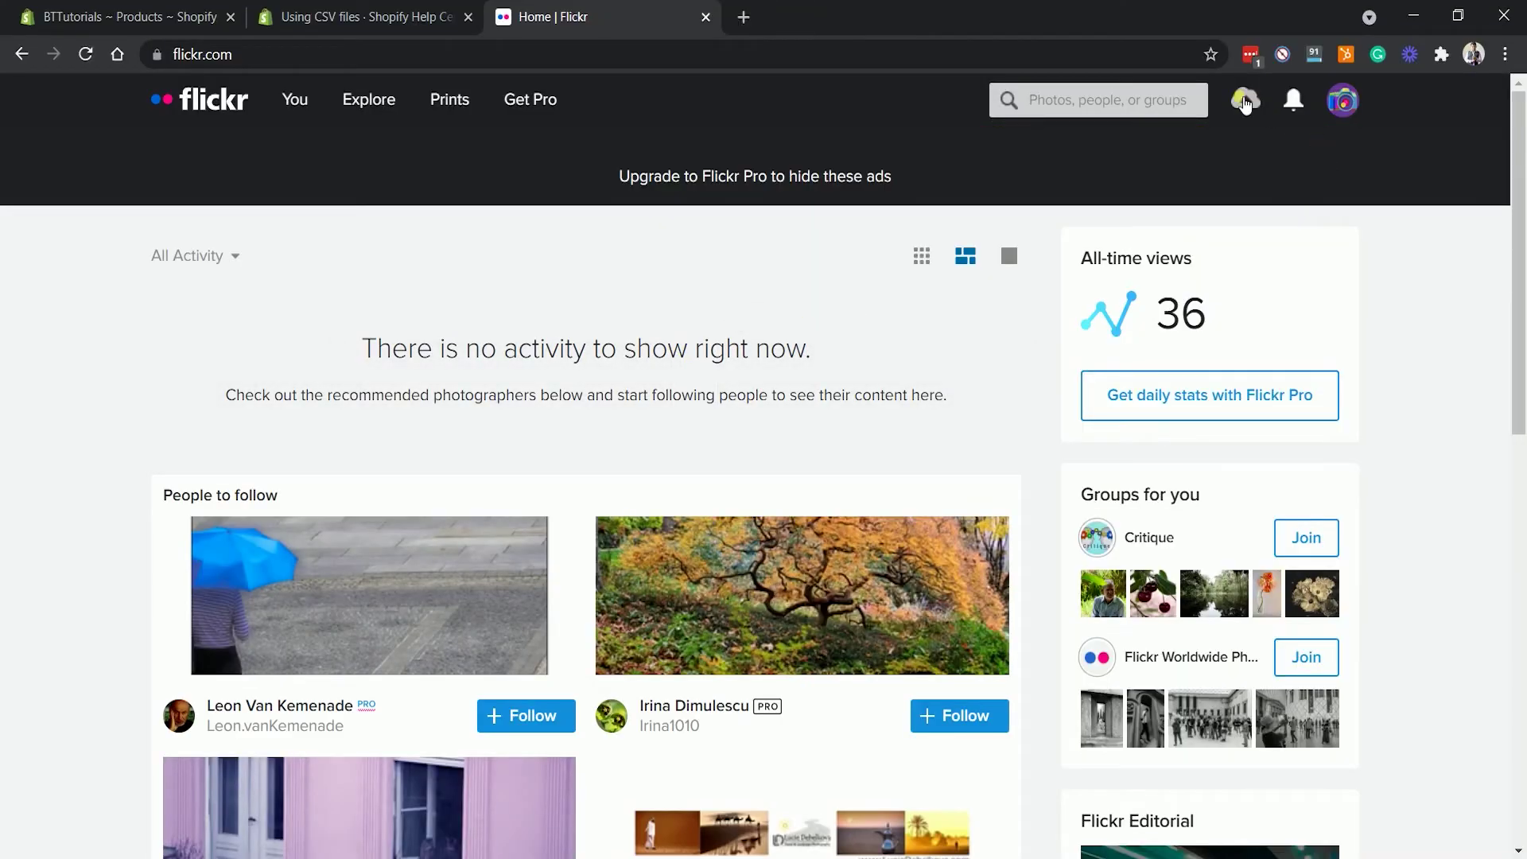
Step: Go to the account's Flickr photostream and open the blue long-sleeve photo B1
click(1245, 101)
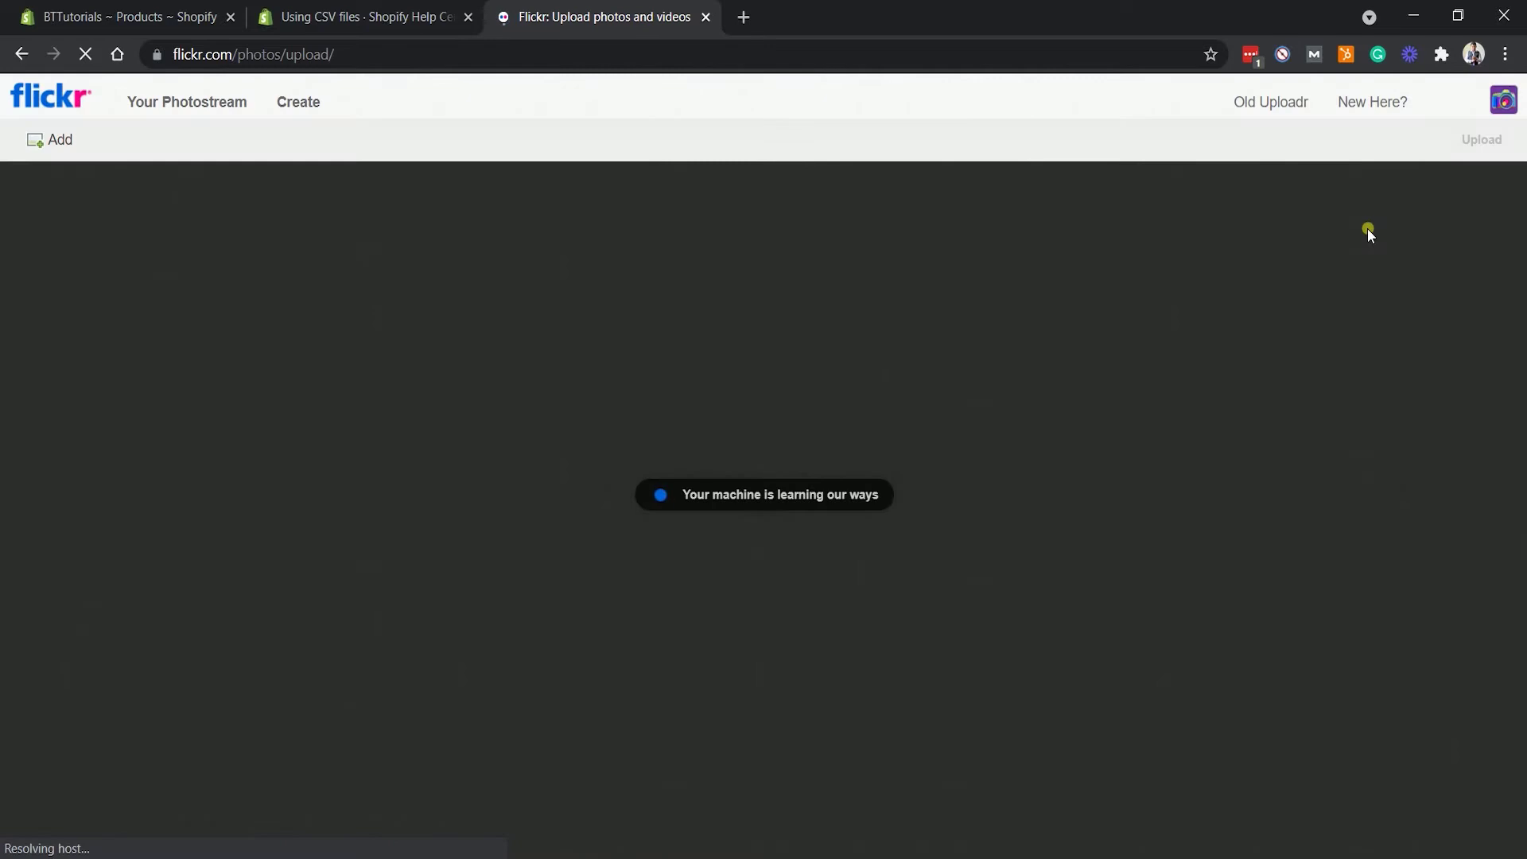
click(48, 97)
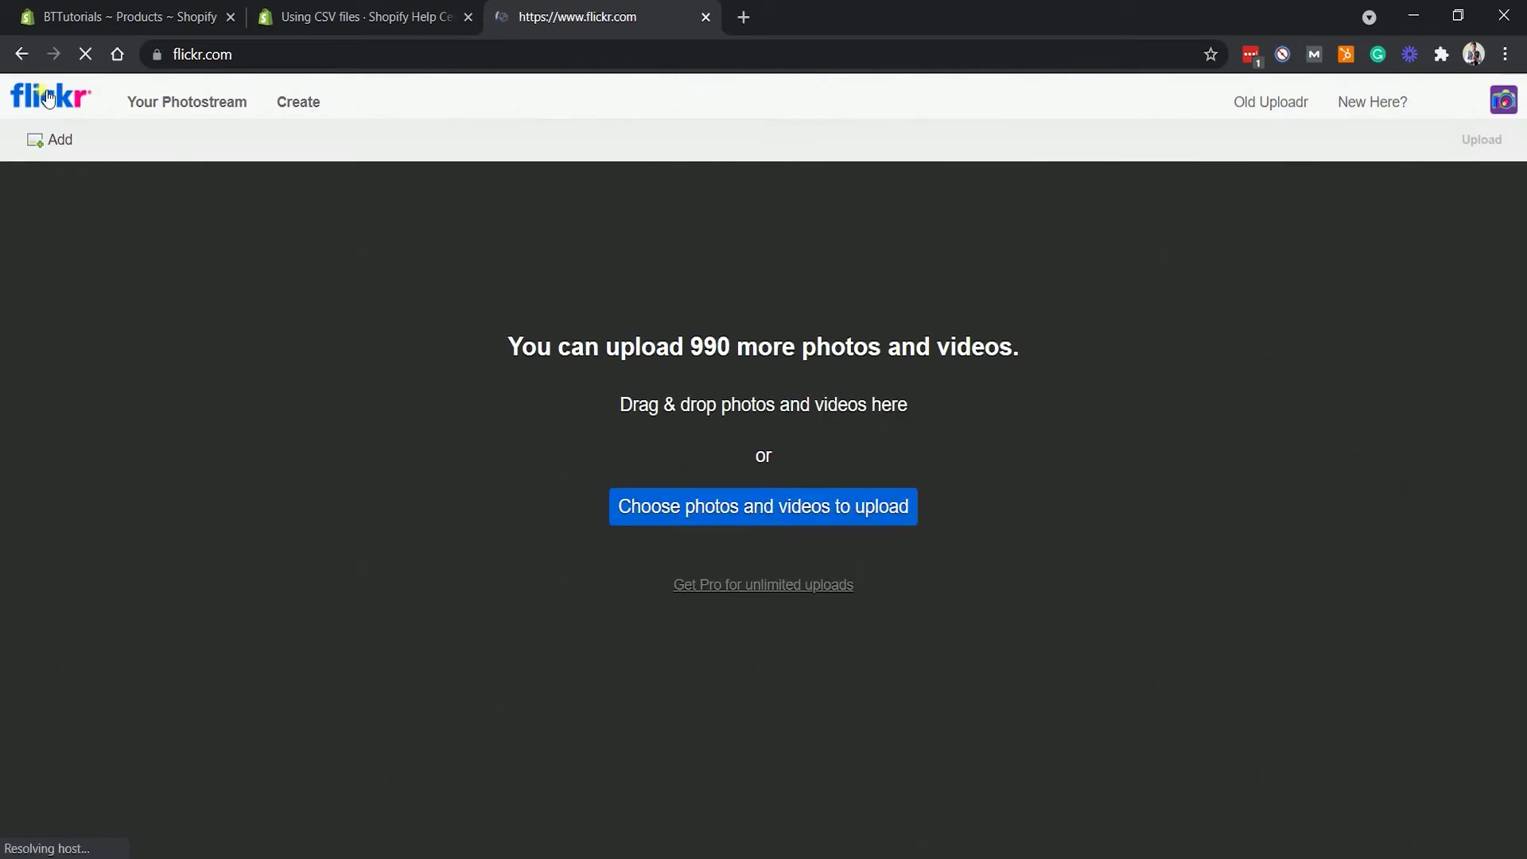
mouse_move(300, 106)
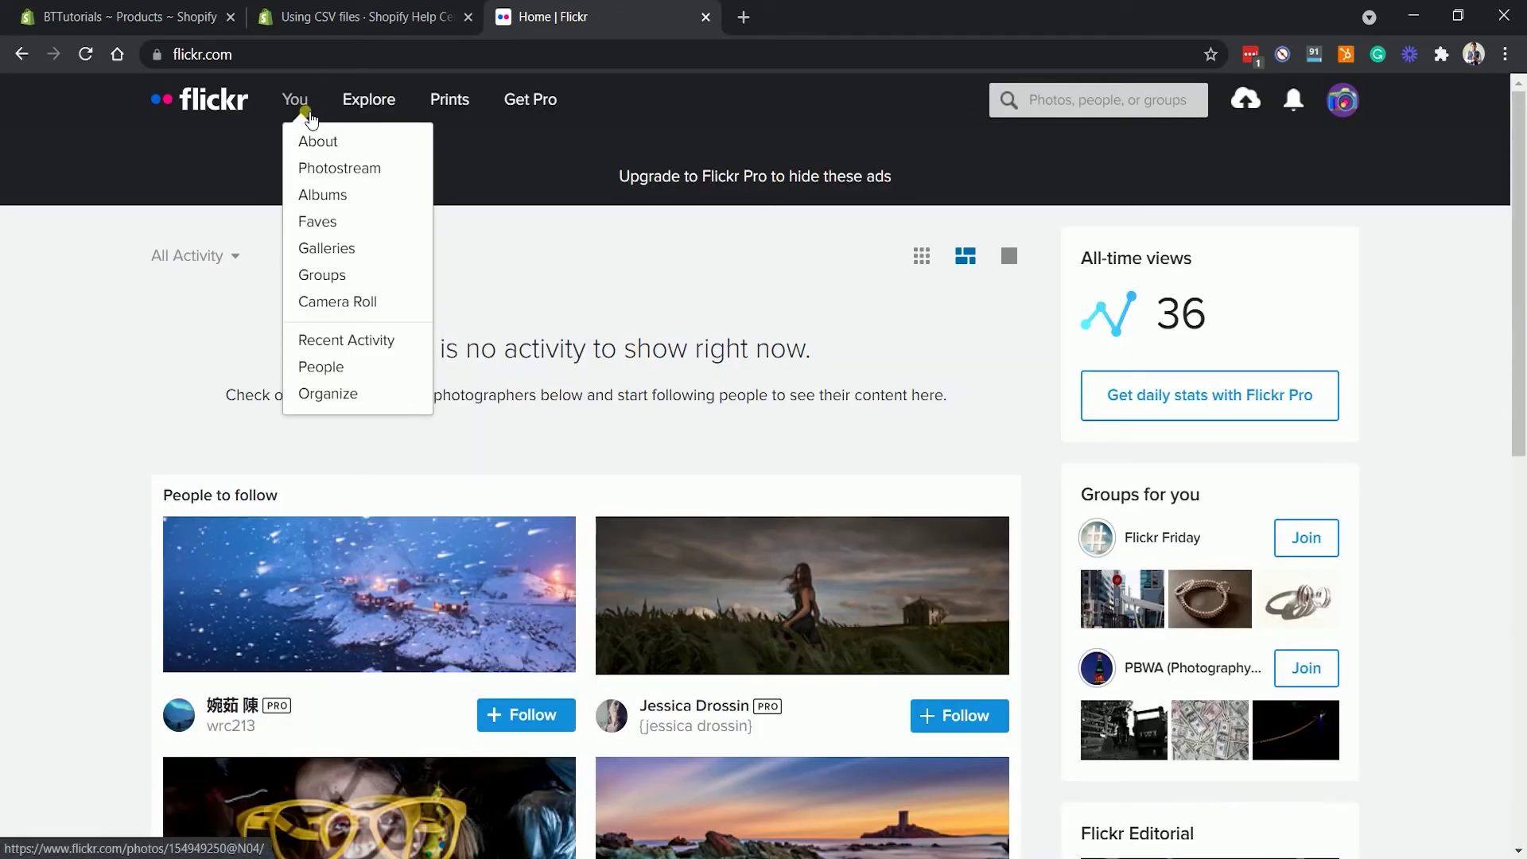
click(342, 169)
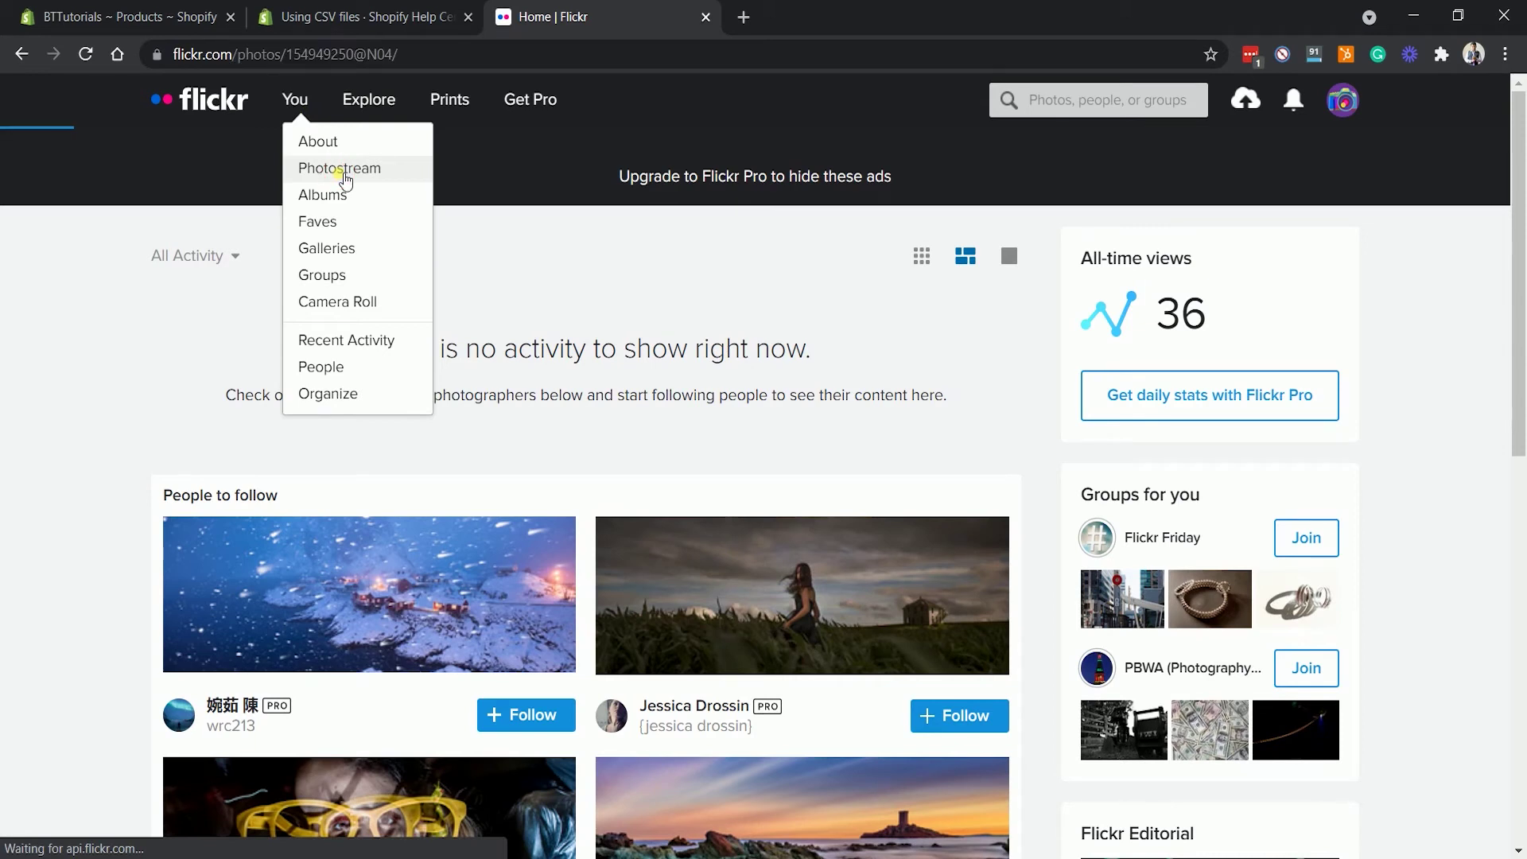
scroll(705, 252, down, 6)
scroll(711, 262, up, 2)
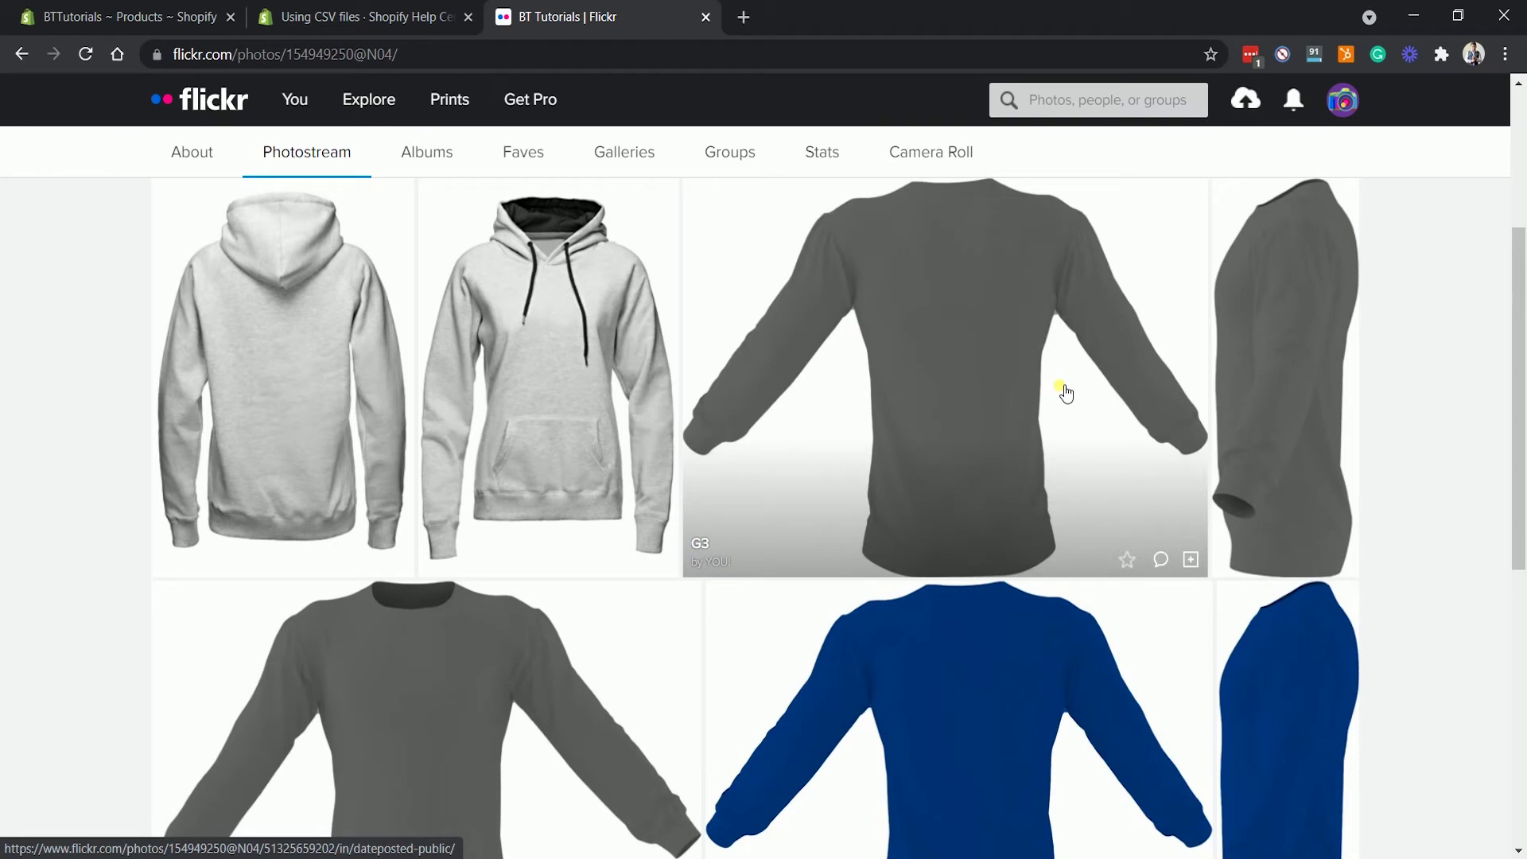
scroll(1066, 393, up, 2)
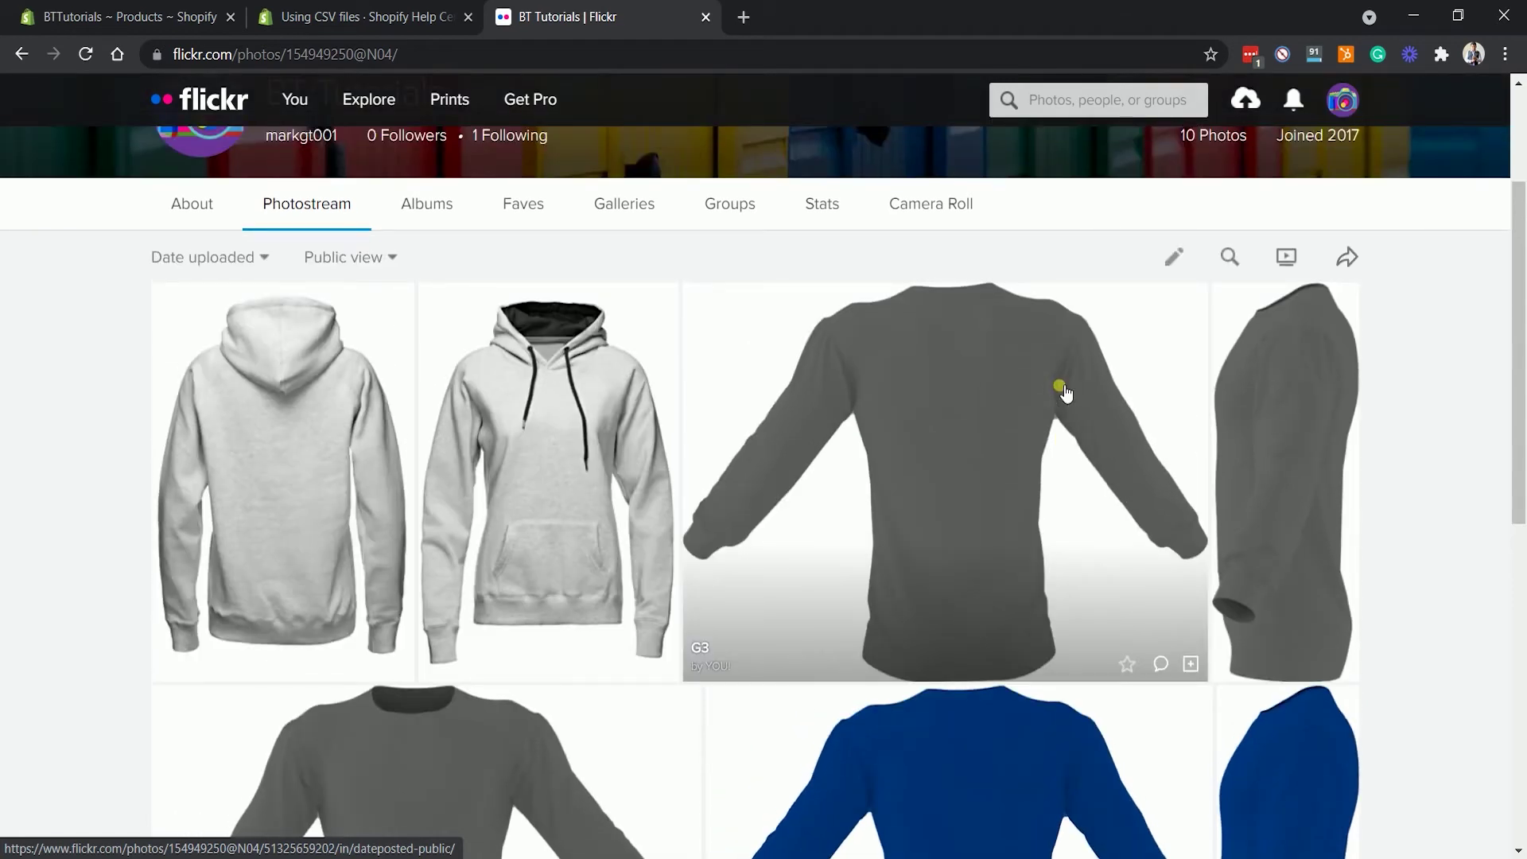
scroll(1474, 522, up, 2)
scroll(1473, 522, down, 4)
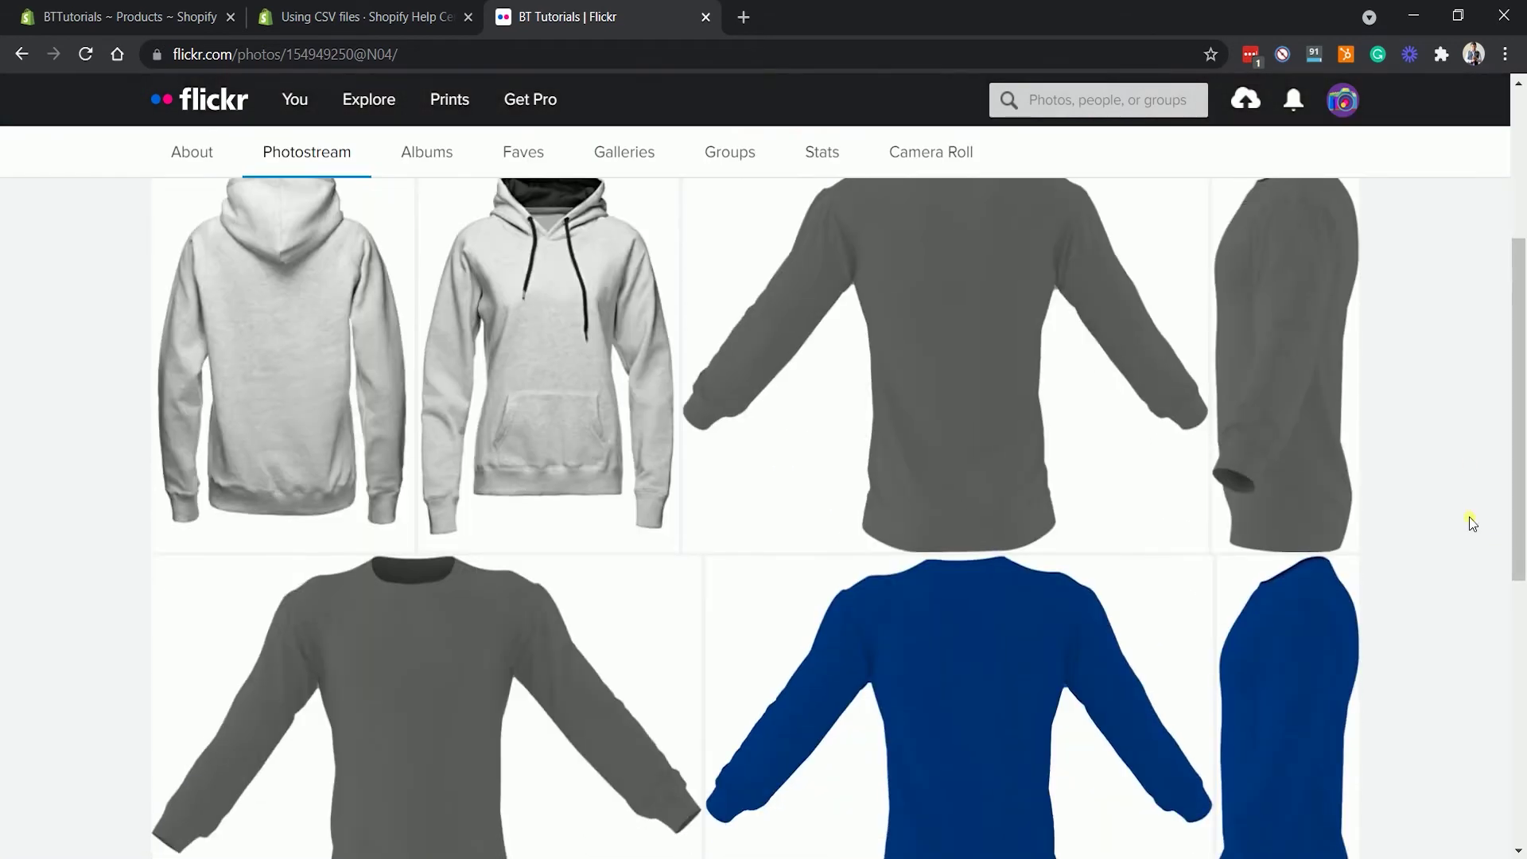
click(986, 641)
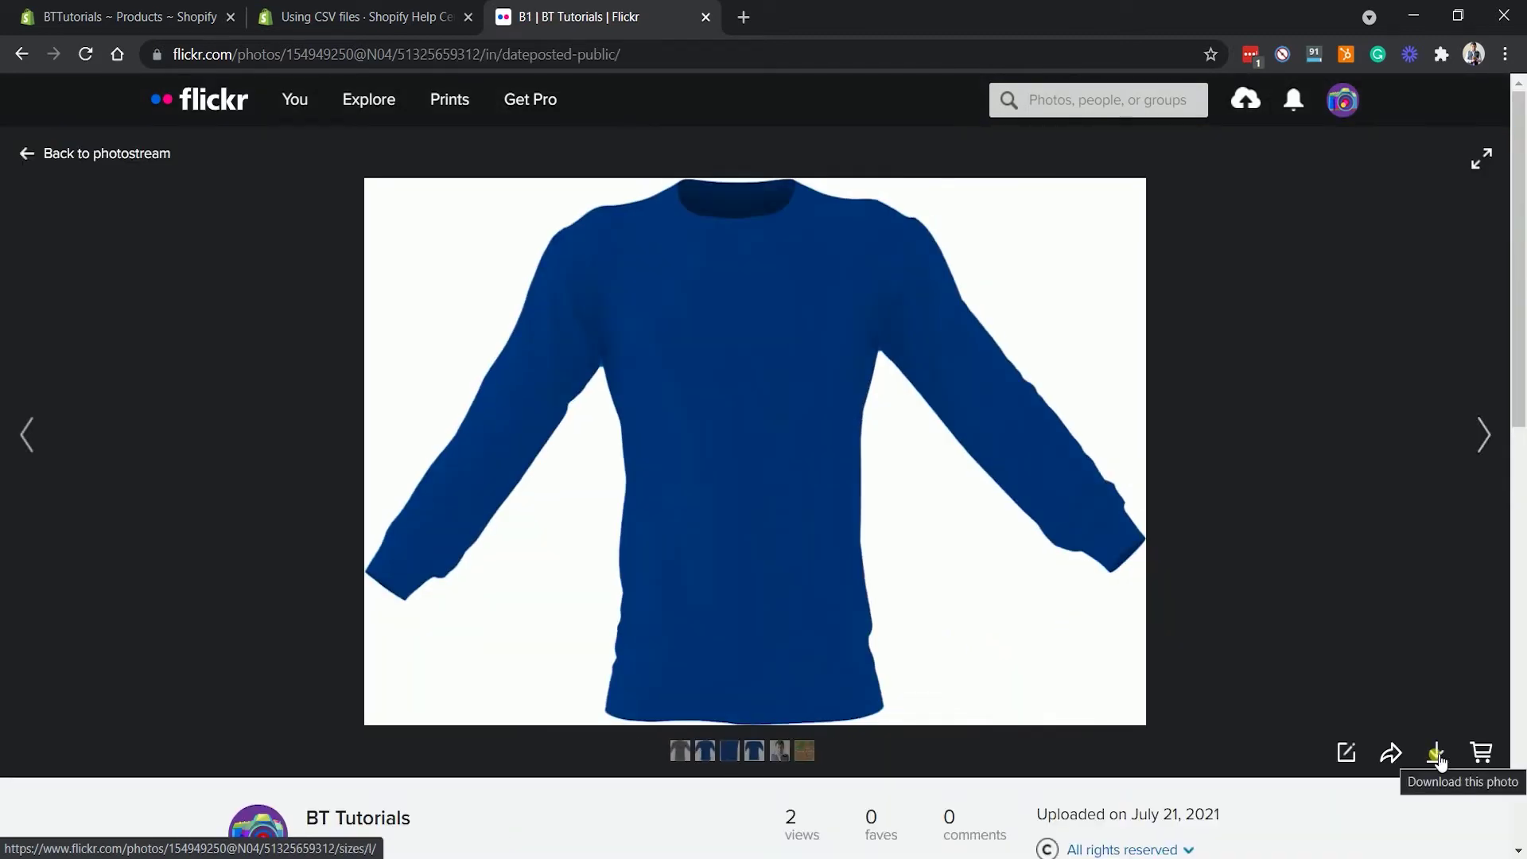
Step: Copy the shirt image's address from the photo's View all sizes page
click(1436, 754)
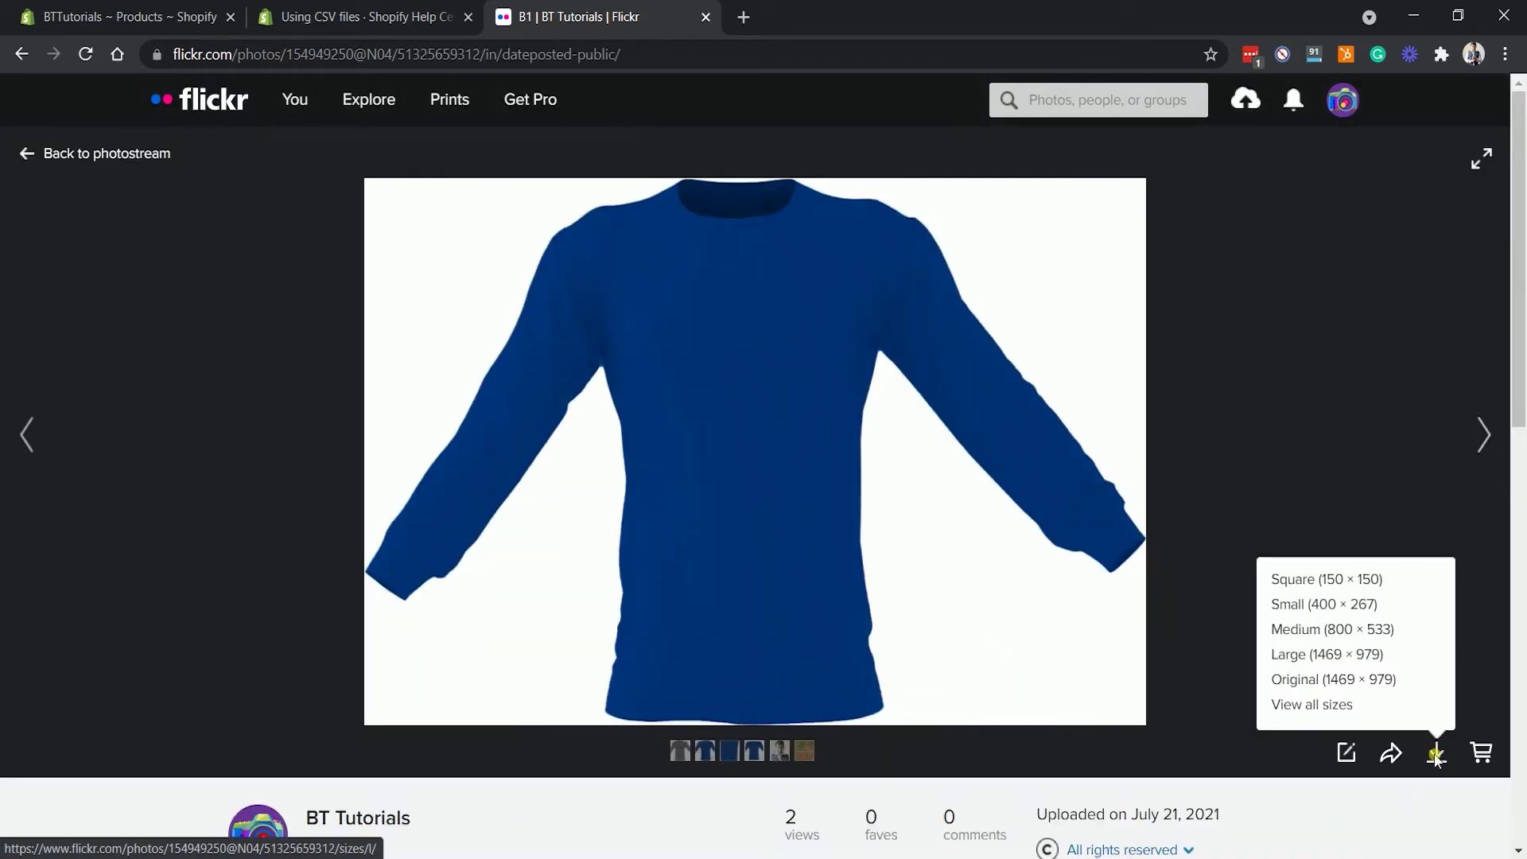
click(1311, 705)
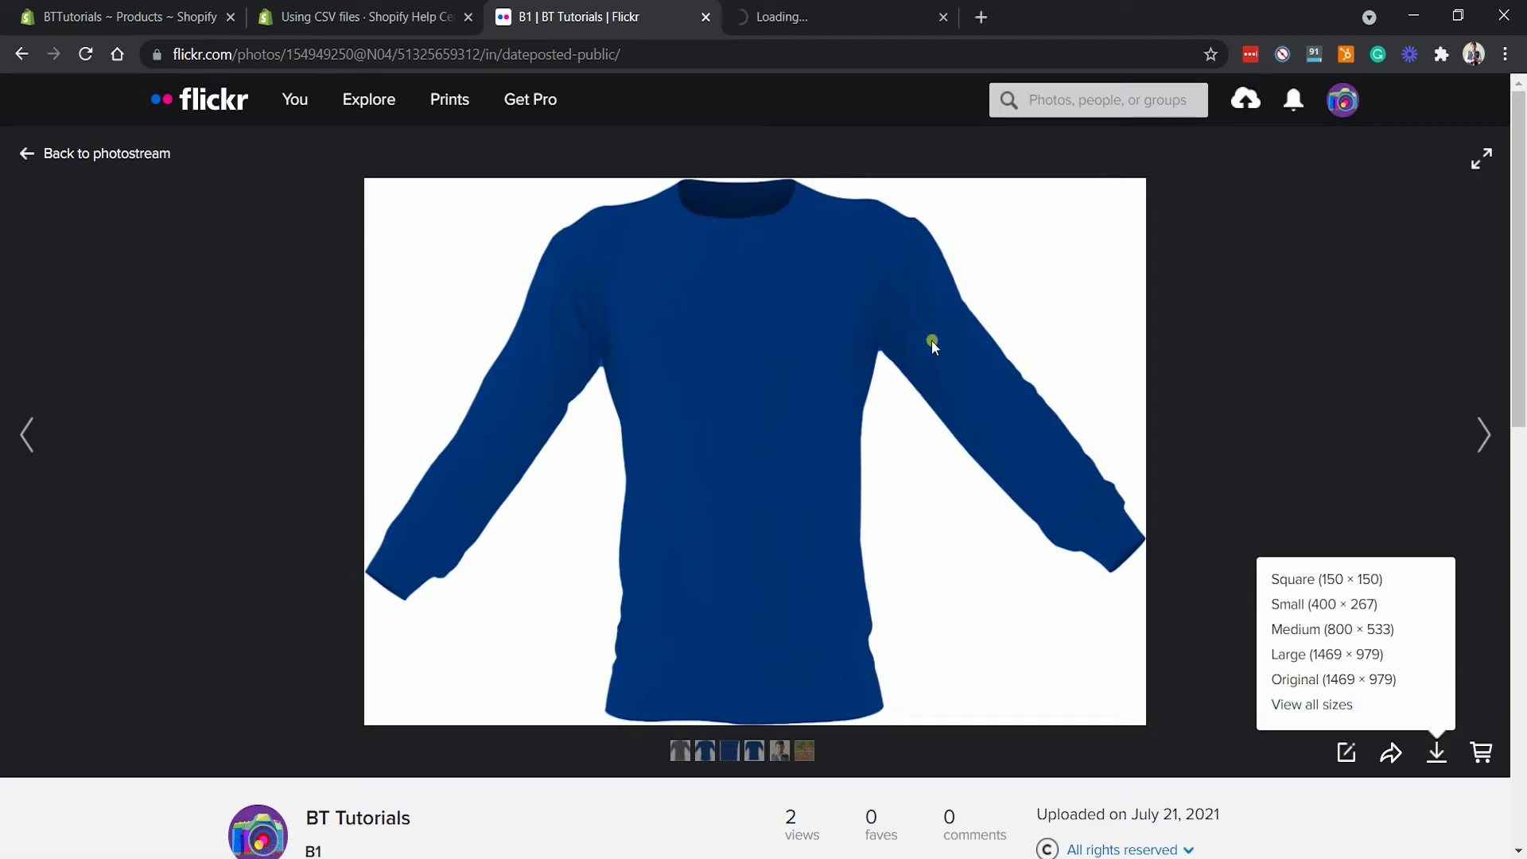
click(811, 17)
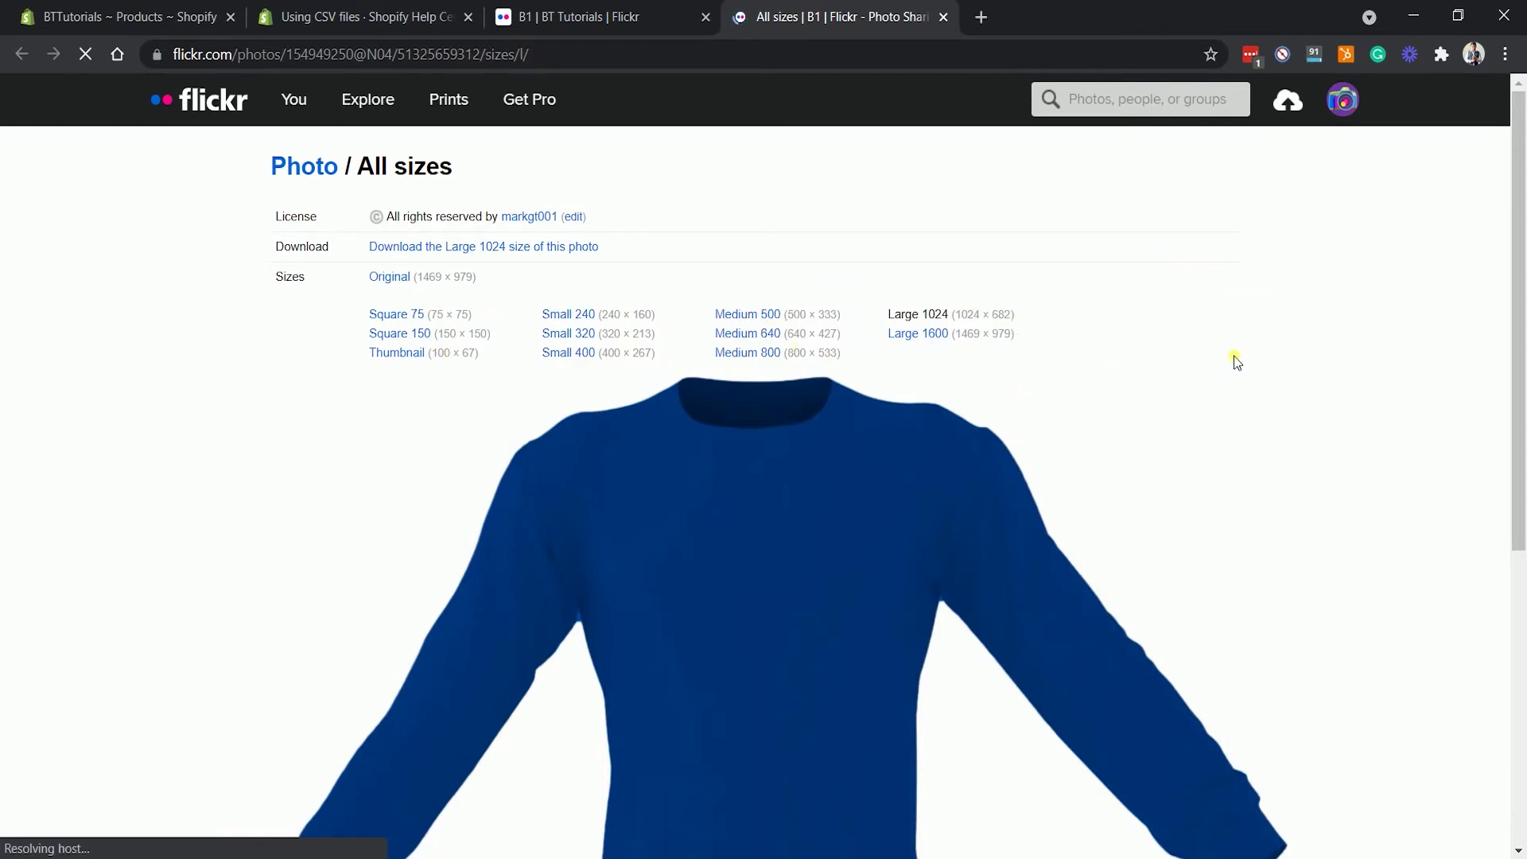
scroll(1234, 356, down, 5)
scroll(1233, 356, up, 2)
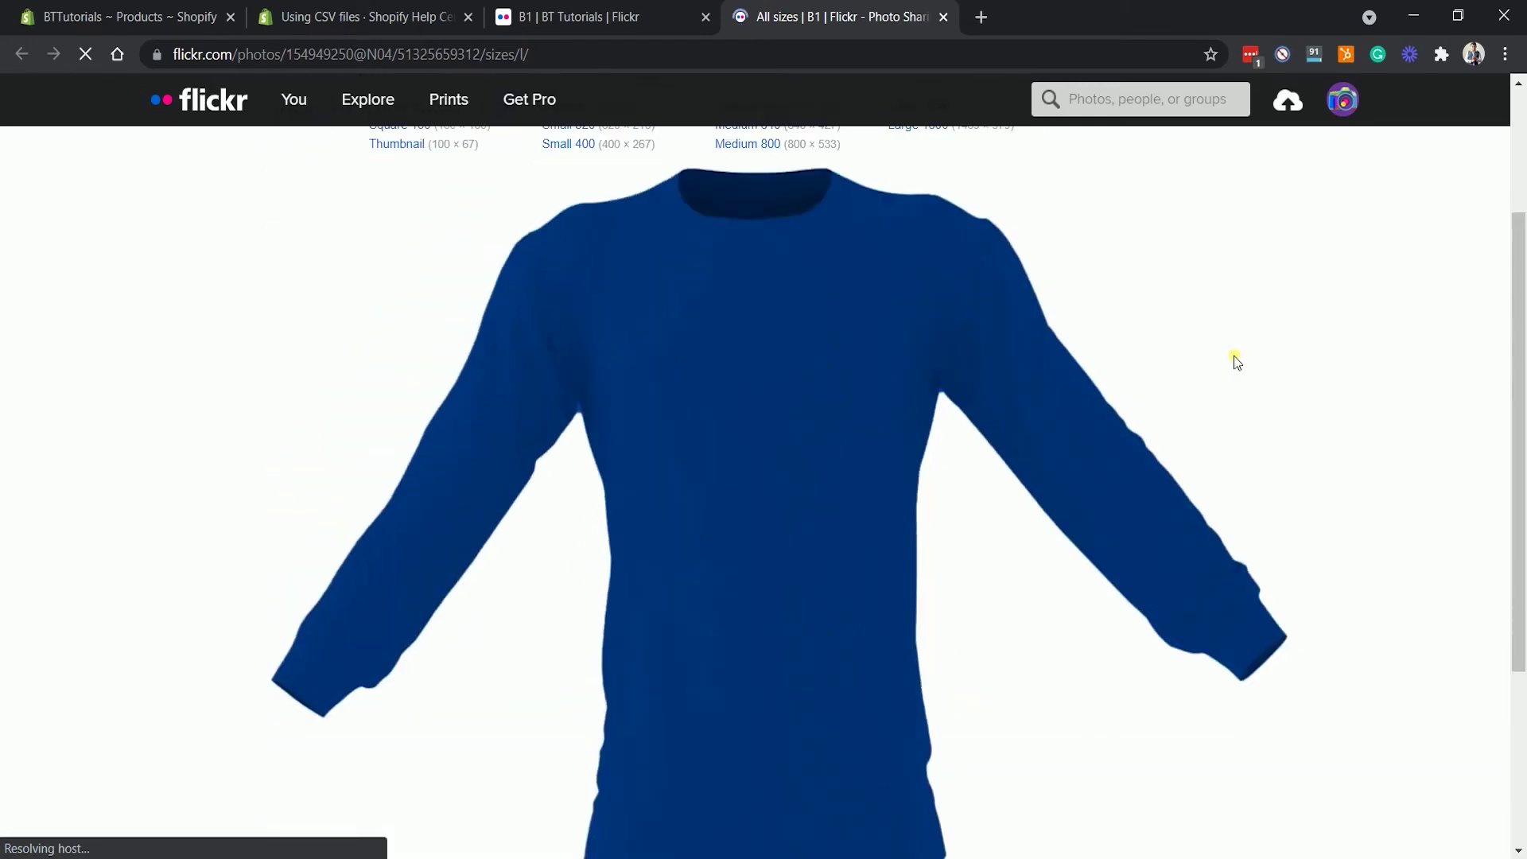
right_click(776, 393)
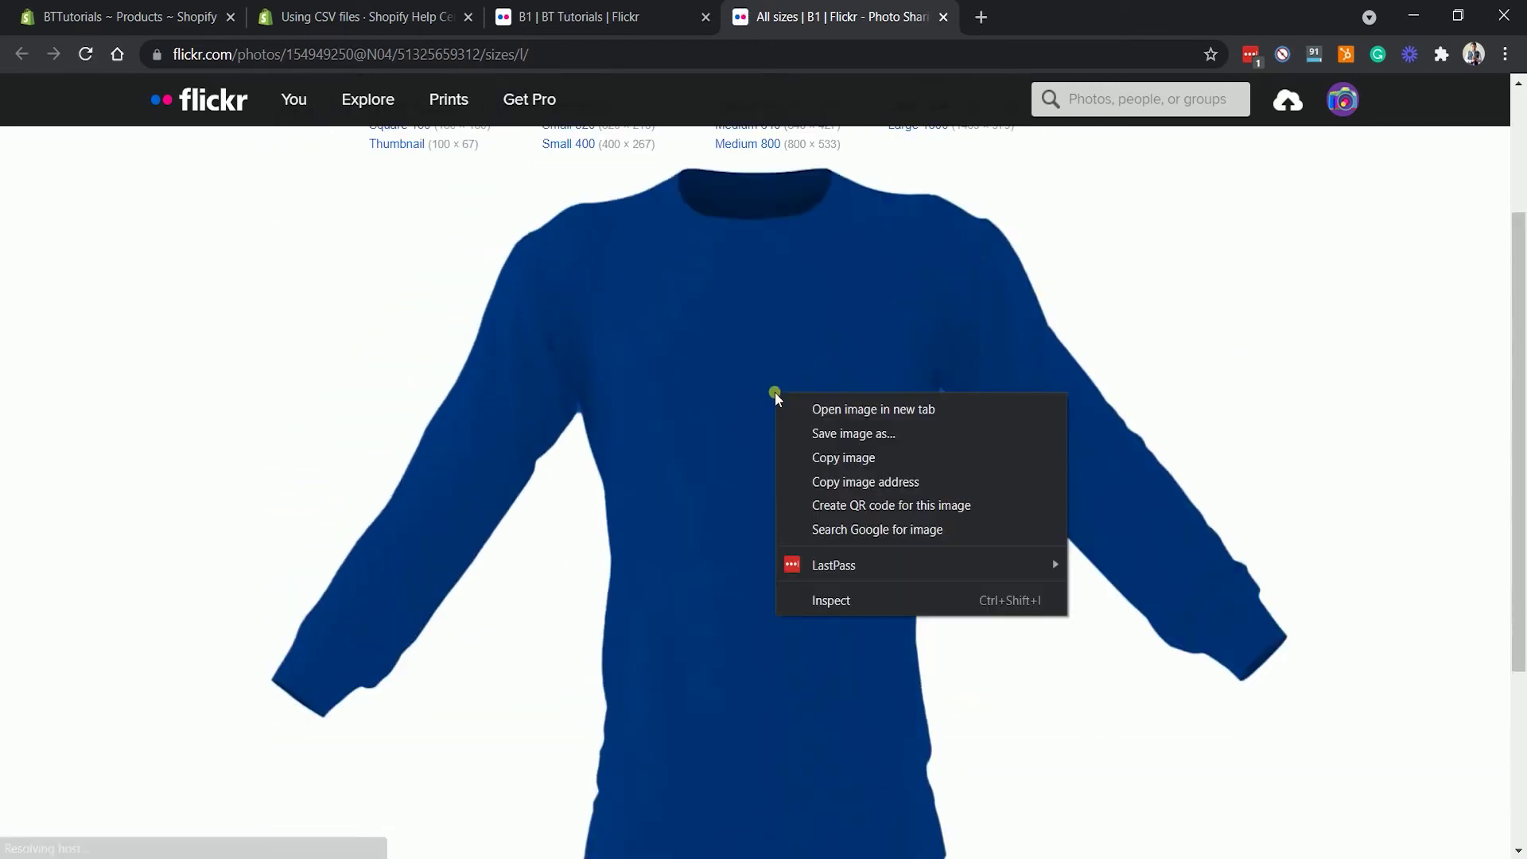
click(869, 482)
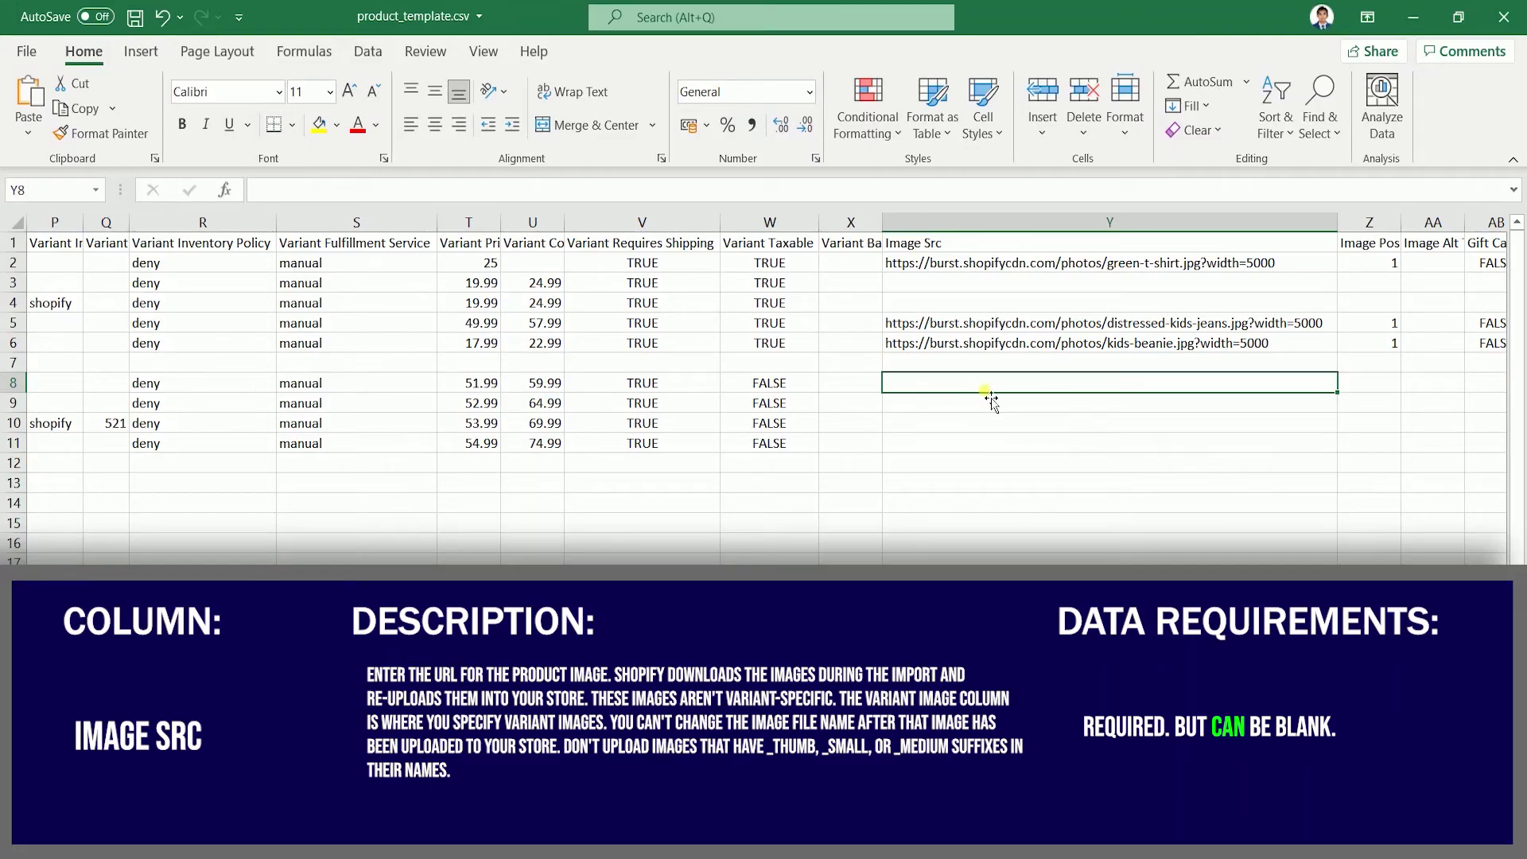
Step: Paste the Flickr image URL into Y8, then move on to Image Position cell Z8
key(ctrl+v)
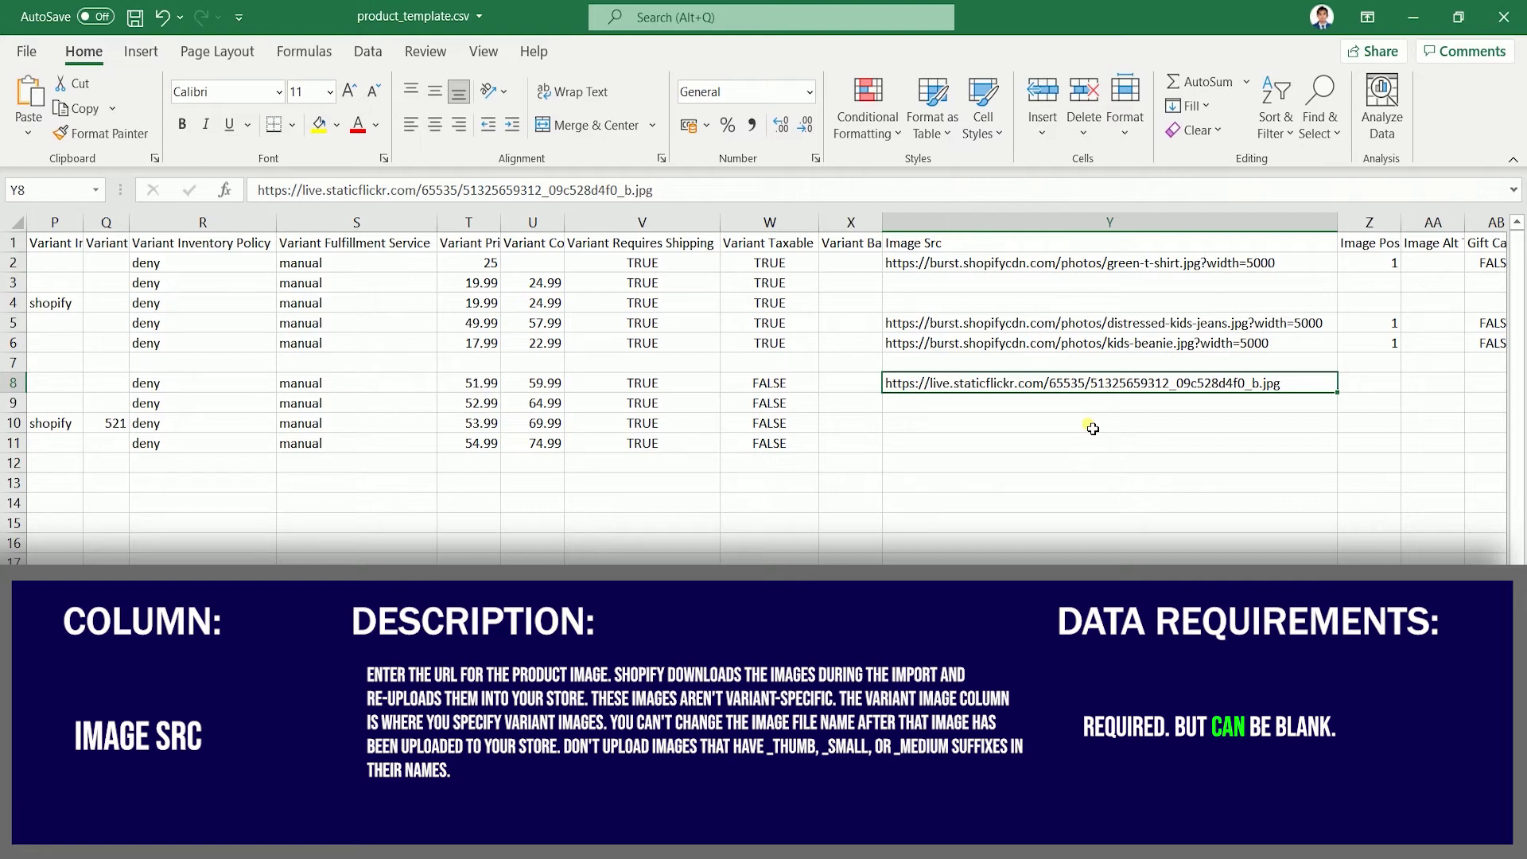
drag(1026, 413, 1025, 450)
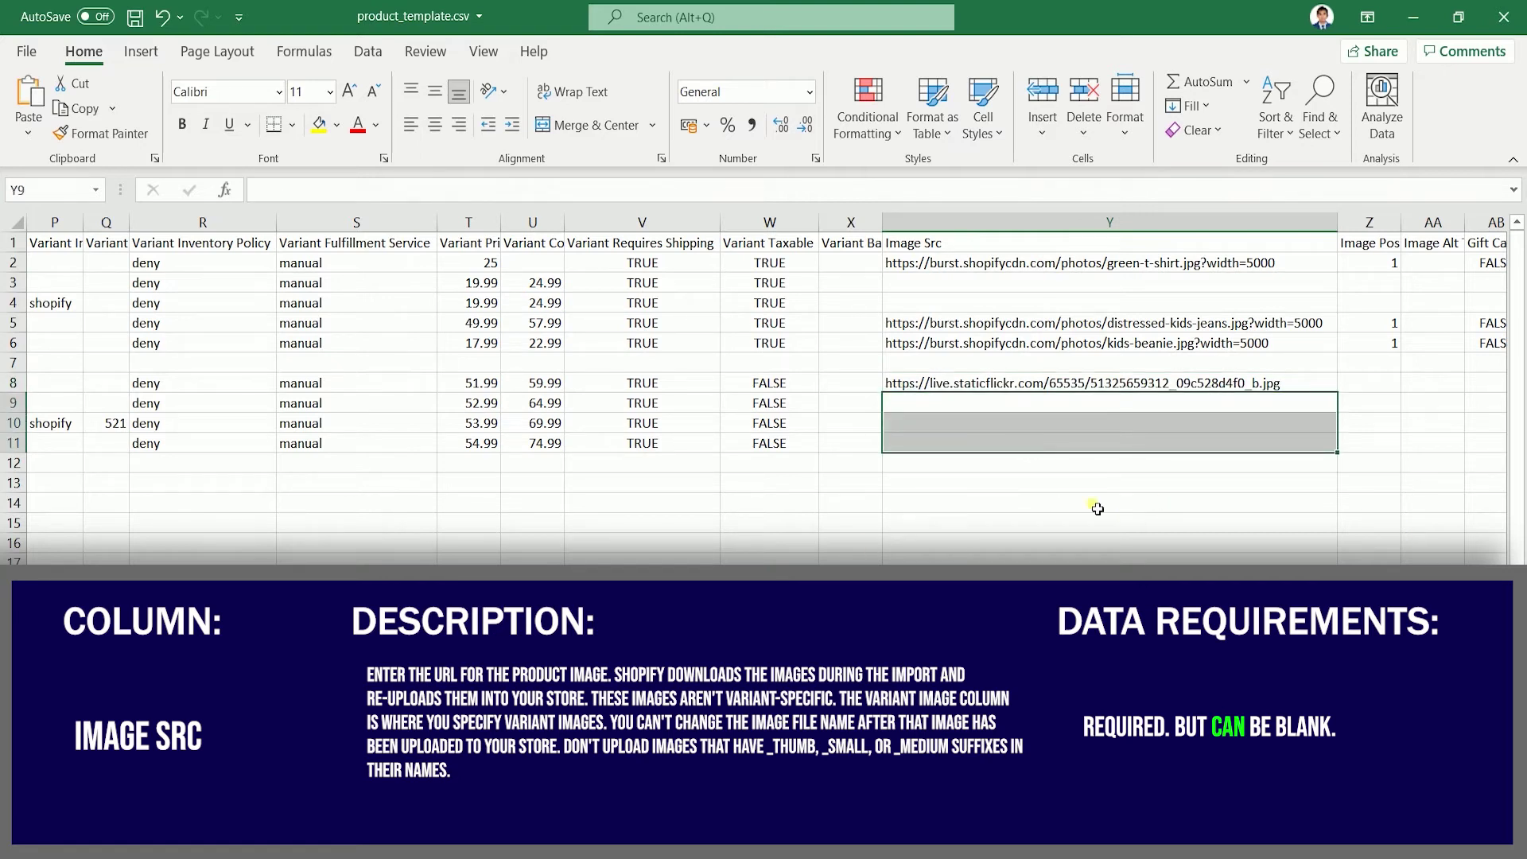
click(1370, 390)
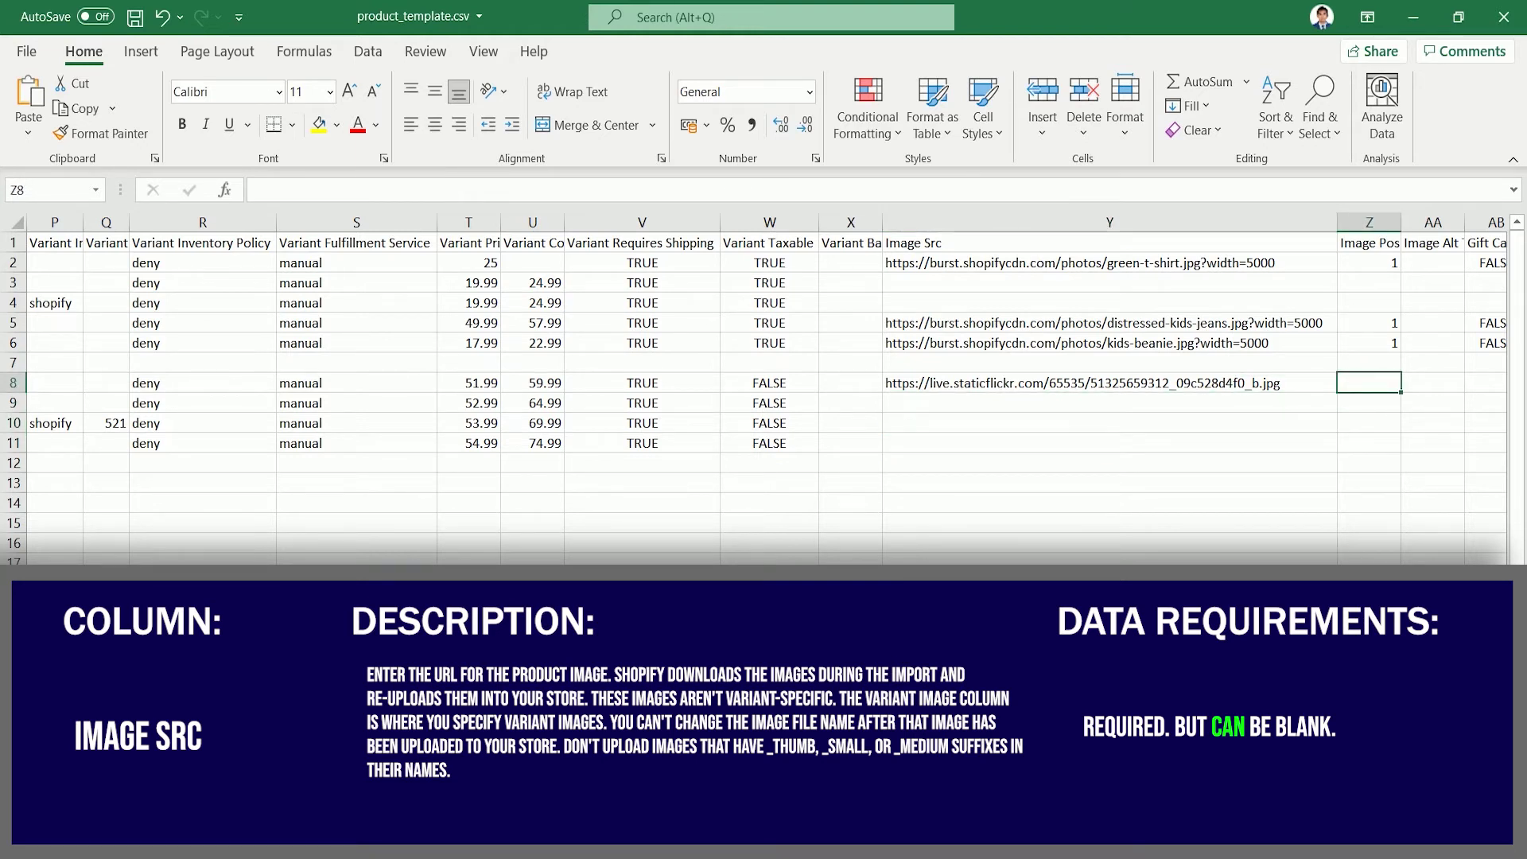
scroll(767, 387, right, 5)
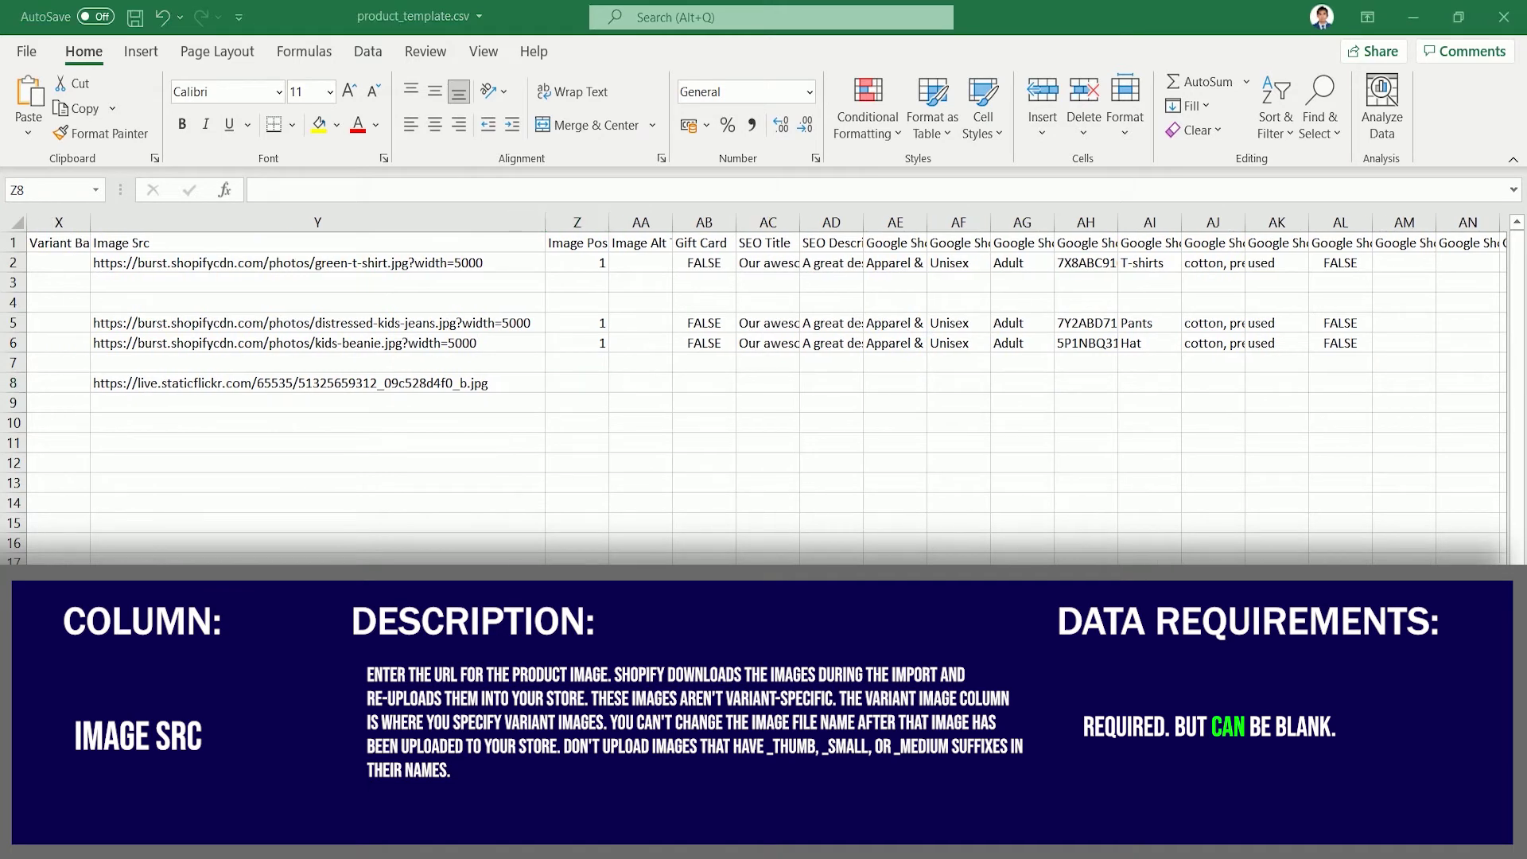
Step: Fill row 8 with Image Position 1, alt text blue-longsleeves-male-bt and Gift Card FALSE
click(586, 381)
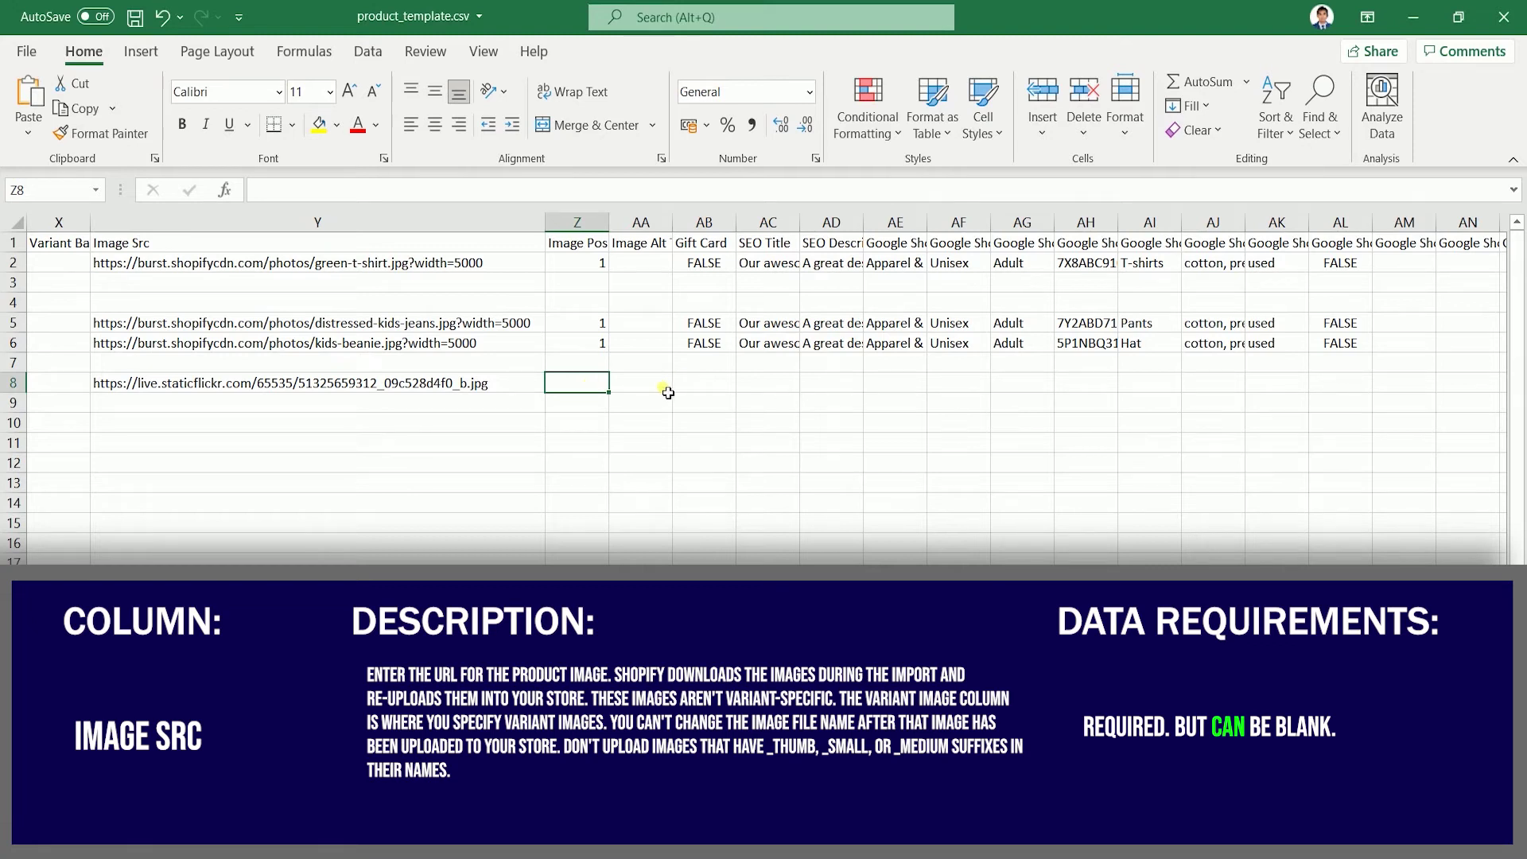
text(1)
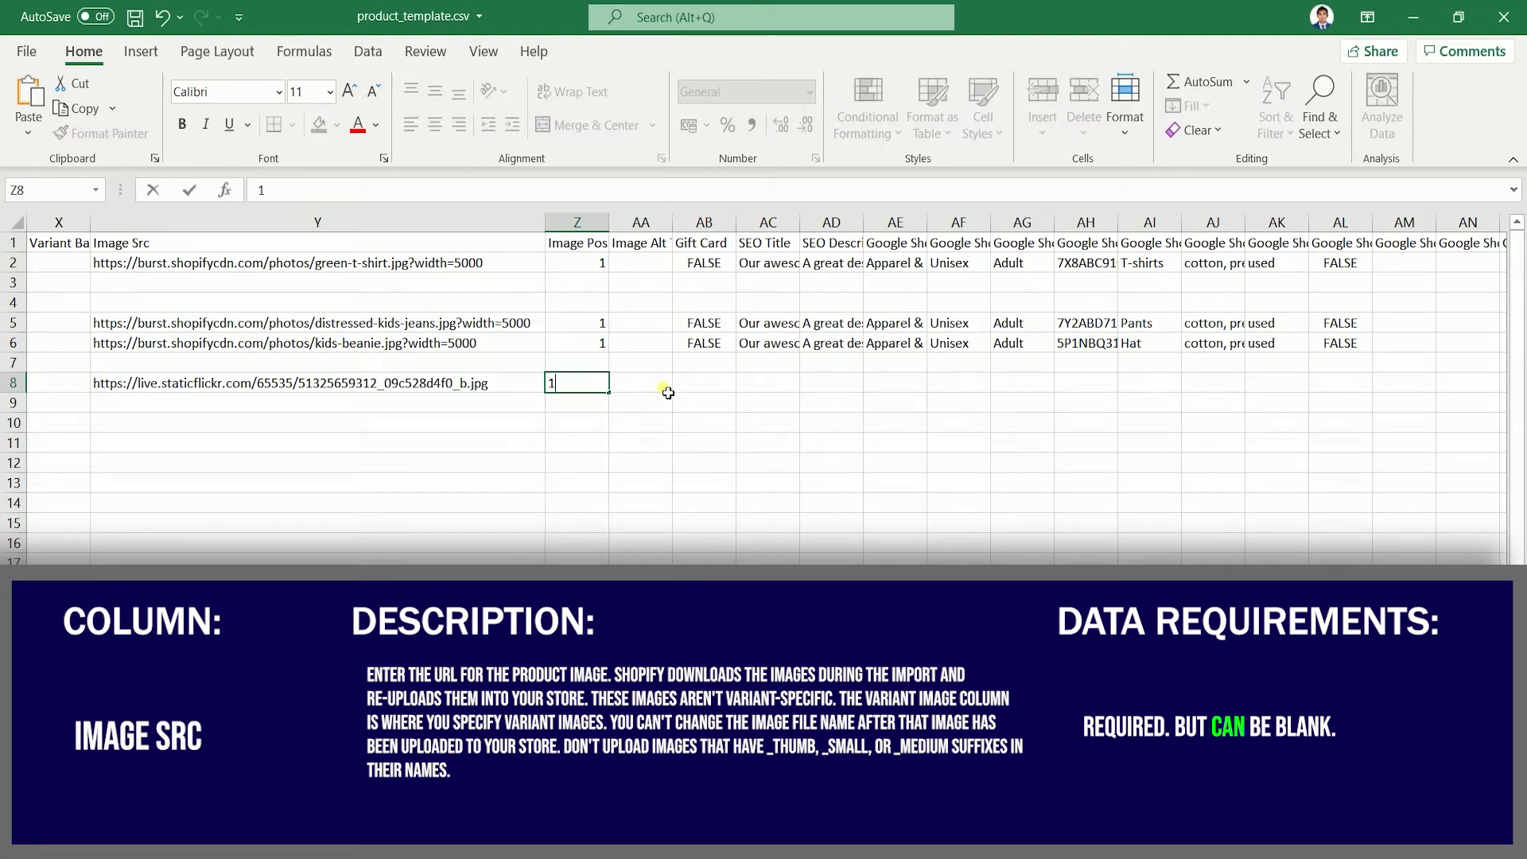
key(Tab)
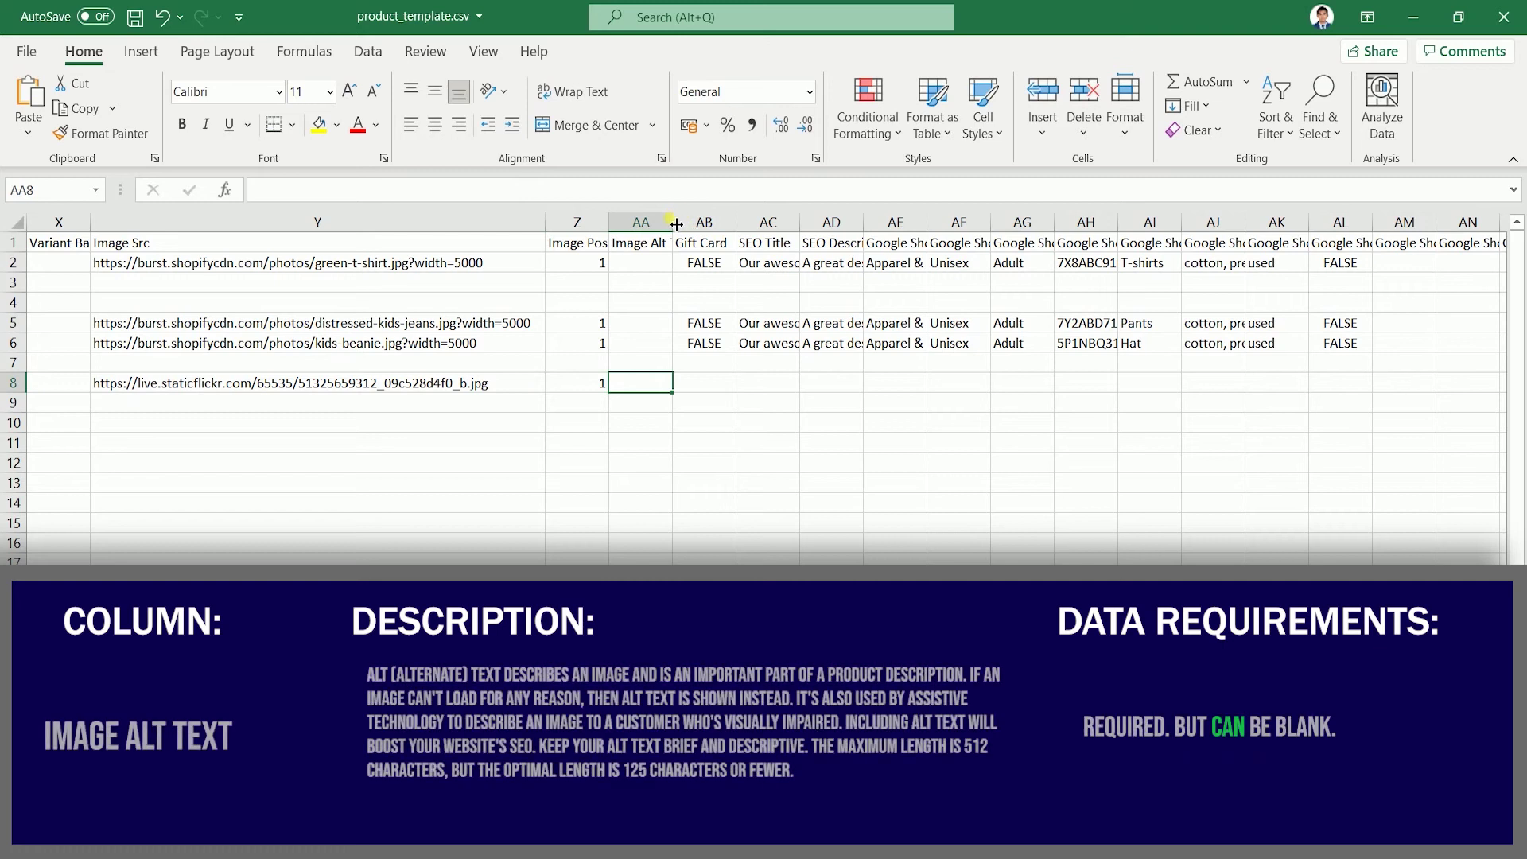
double_click(675, 225)
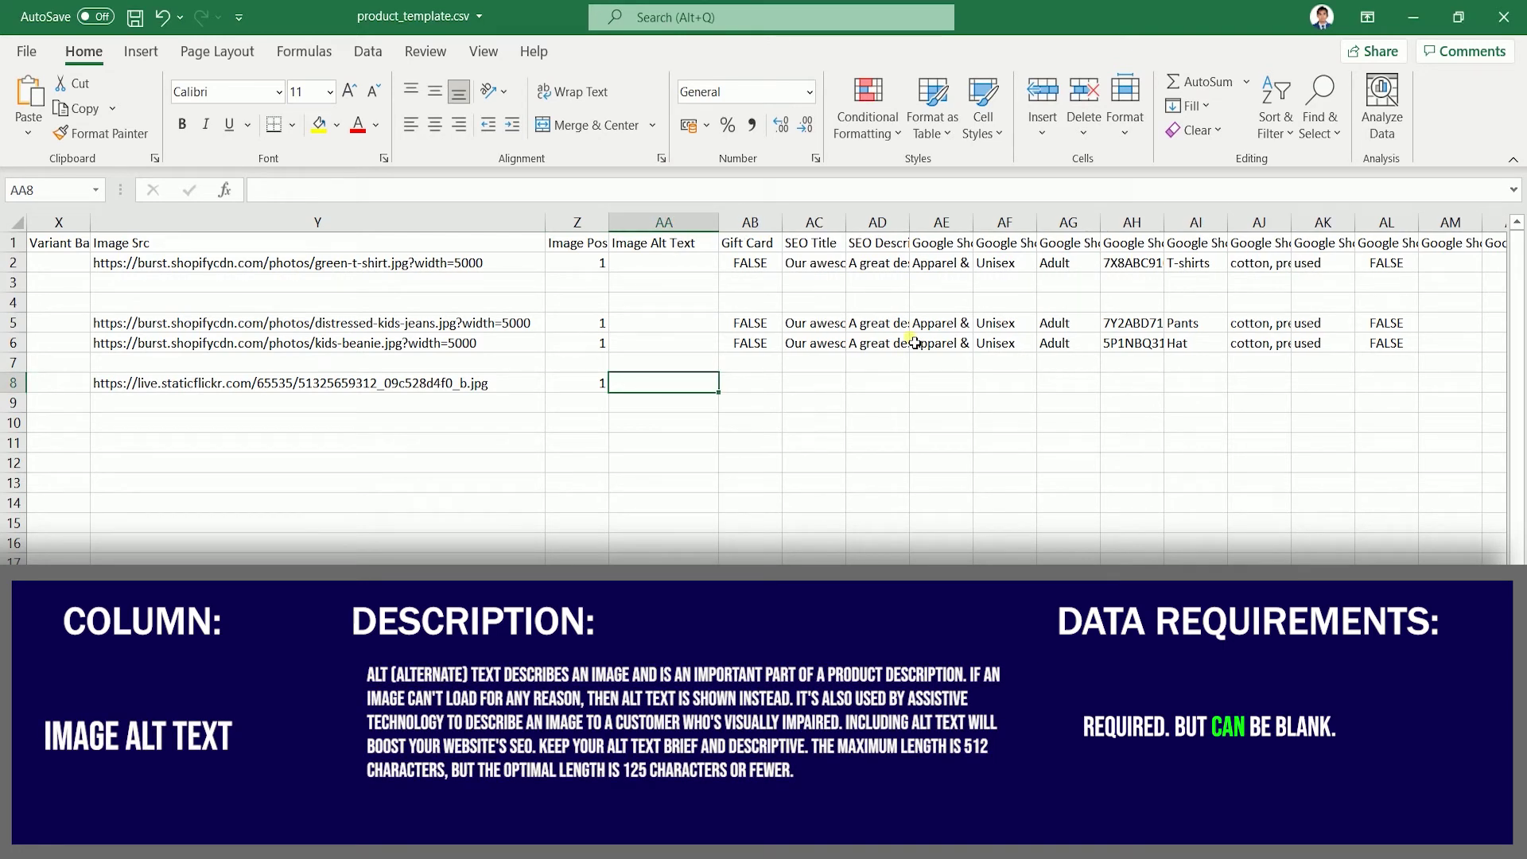
text(blue)
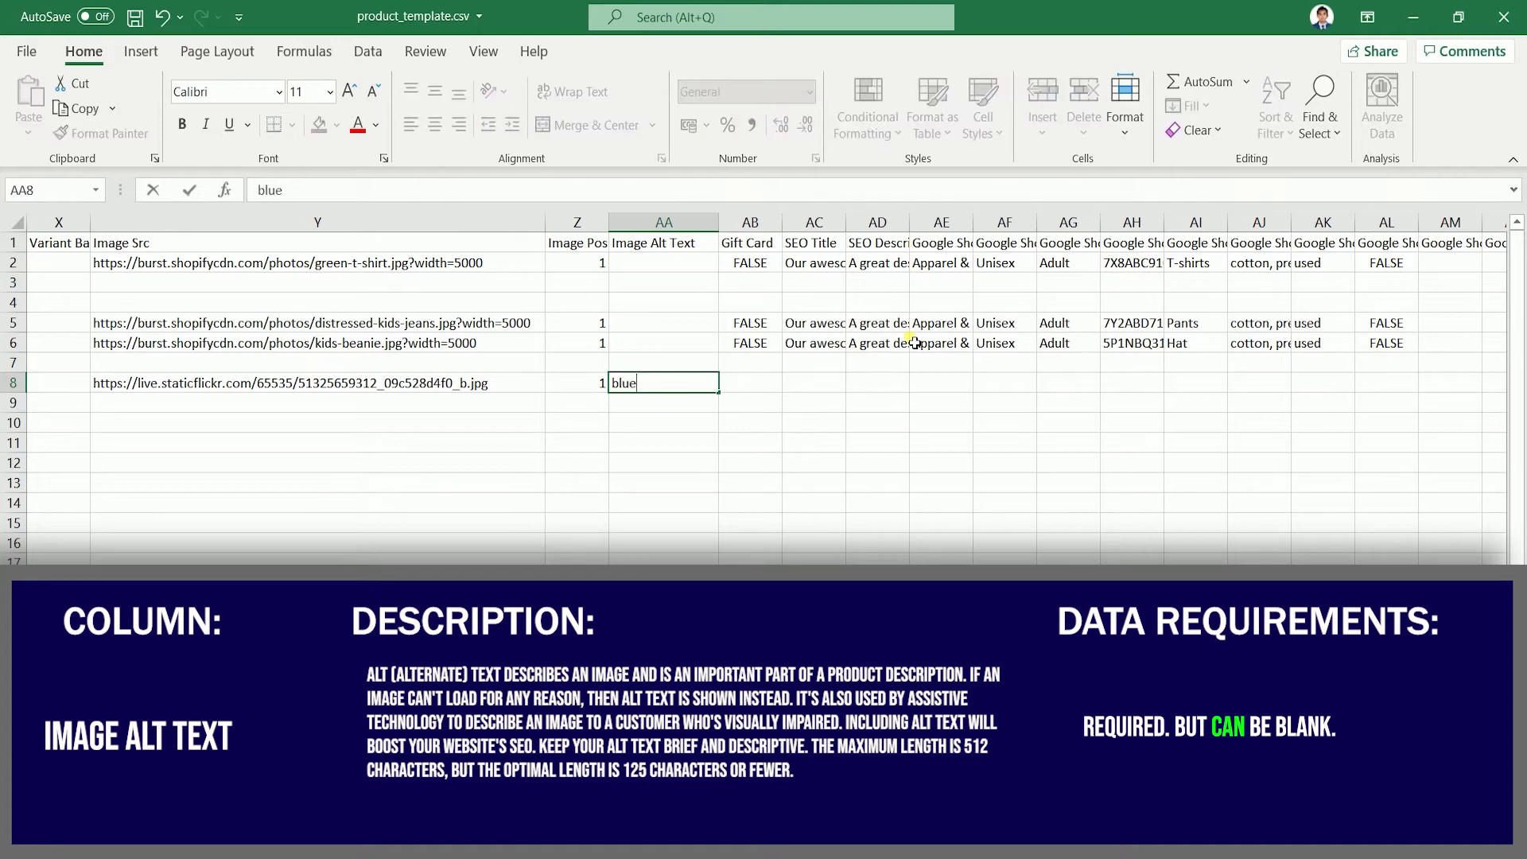
text(-longsleeves-male-bt)
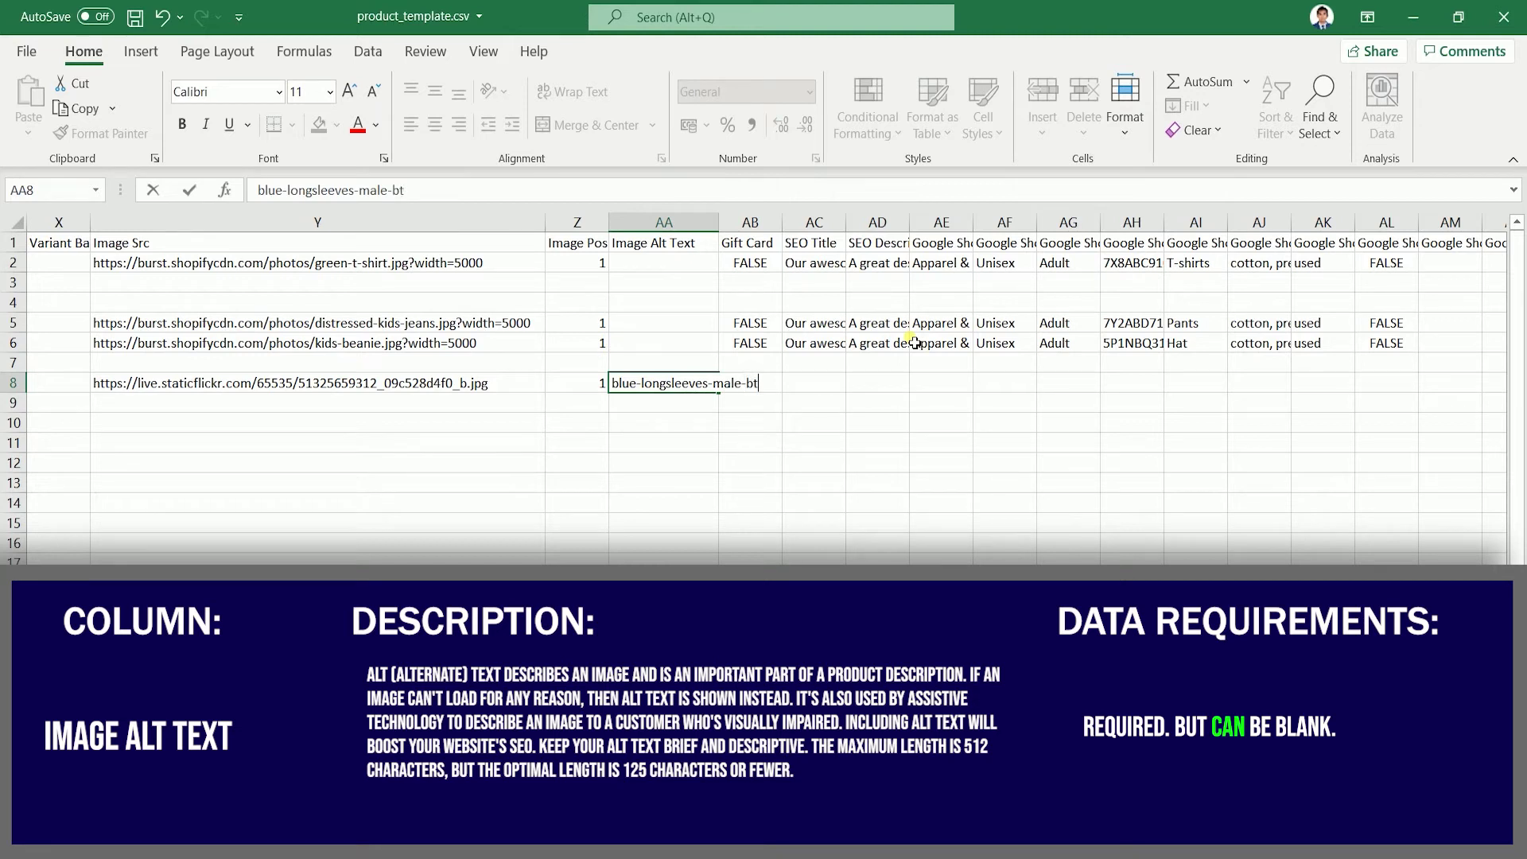
key(Tab)
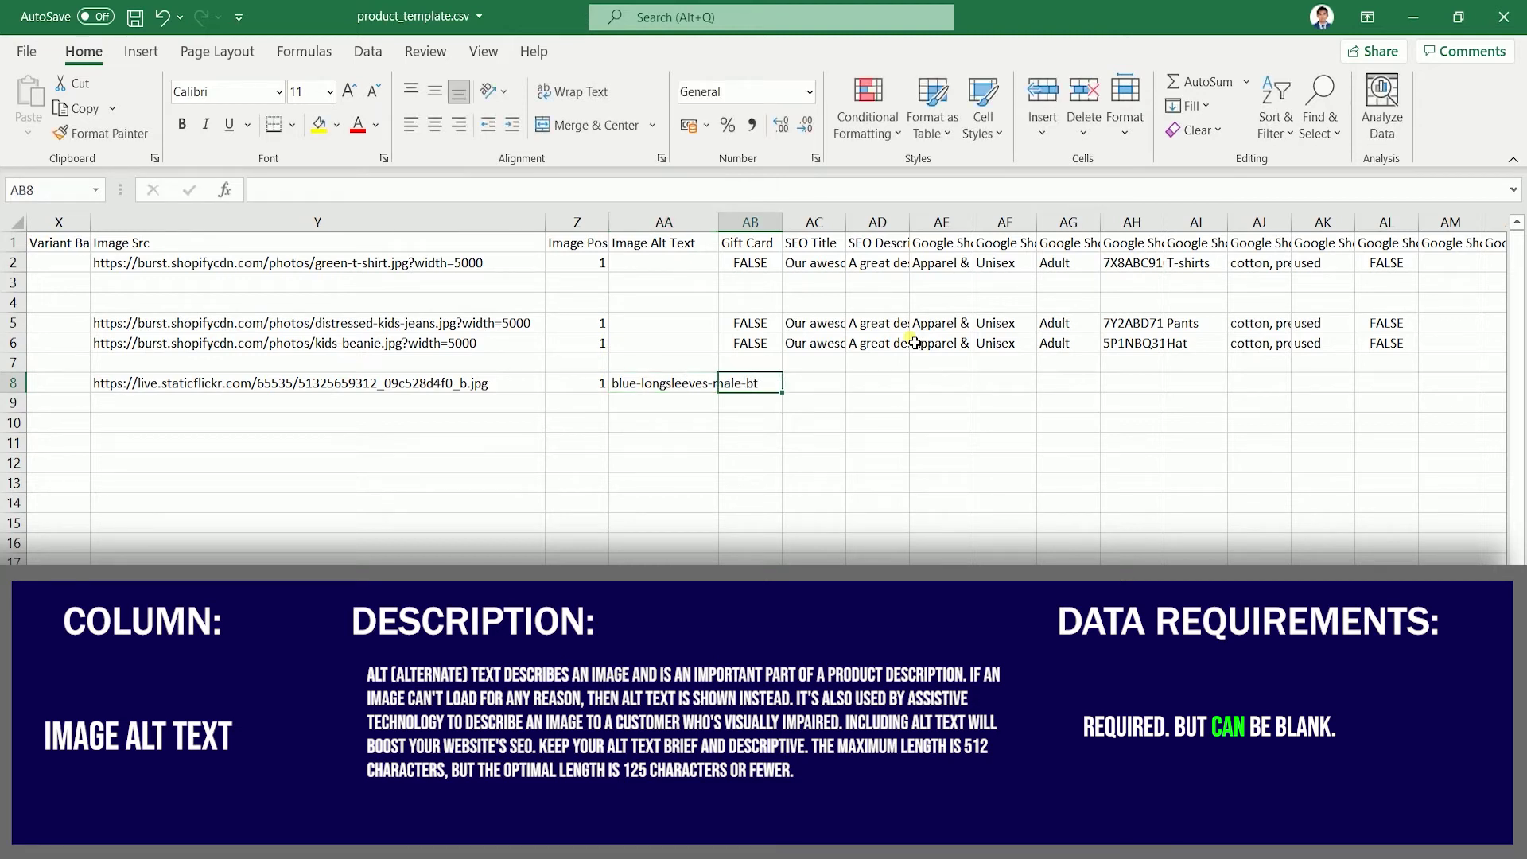
double_click(793, 384)
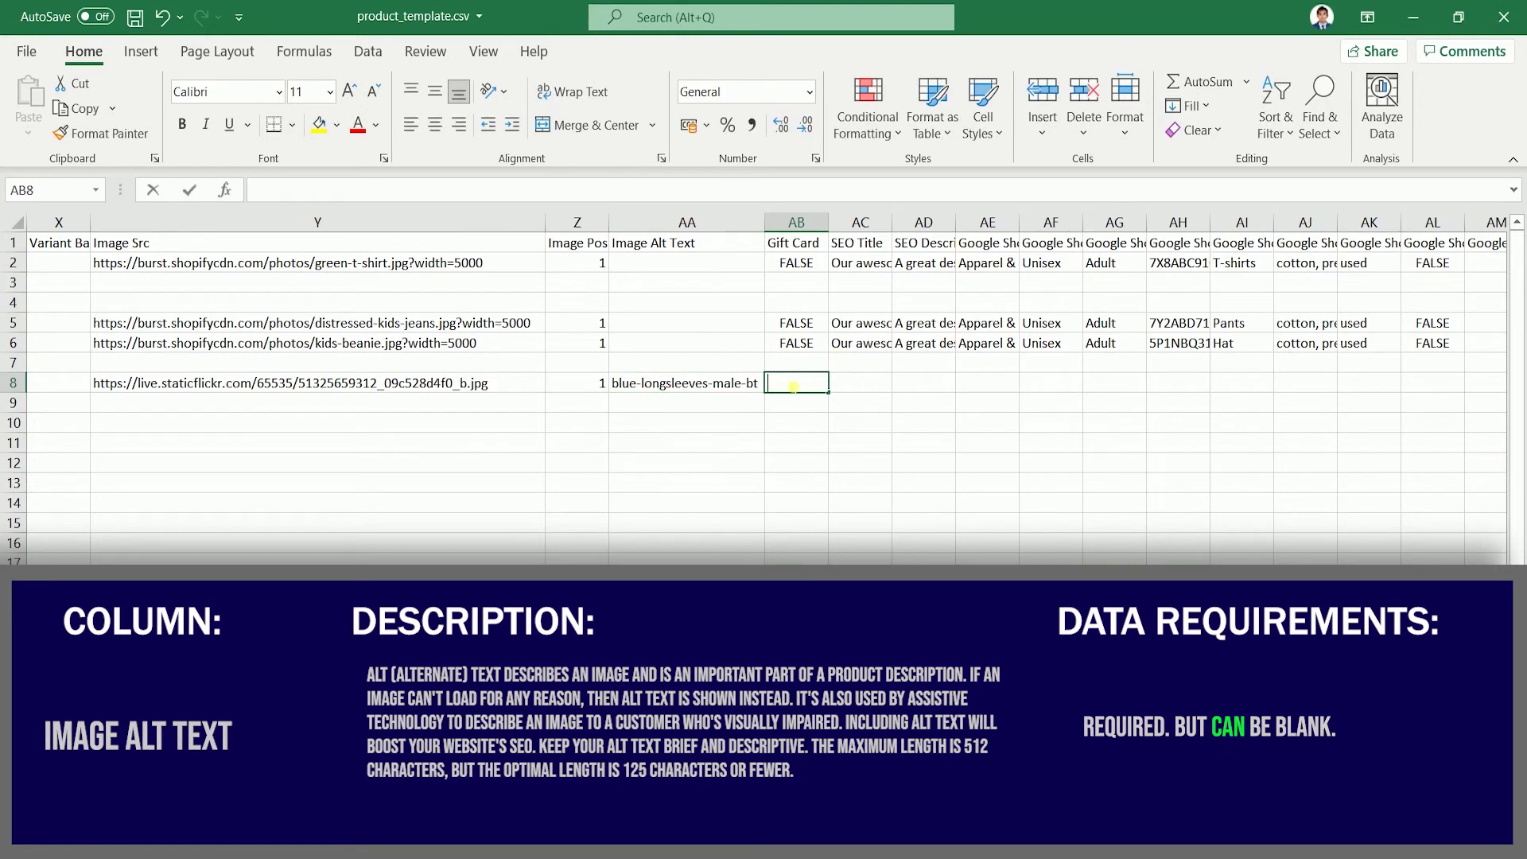
text(false)
key(Return)
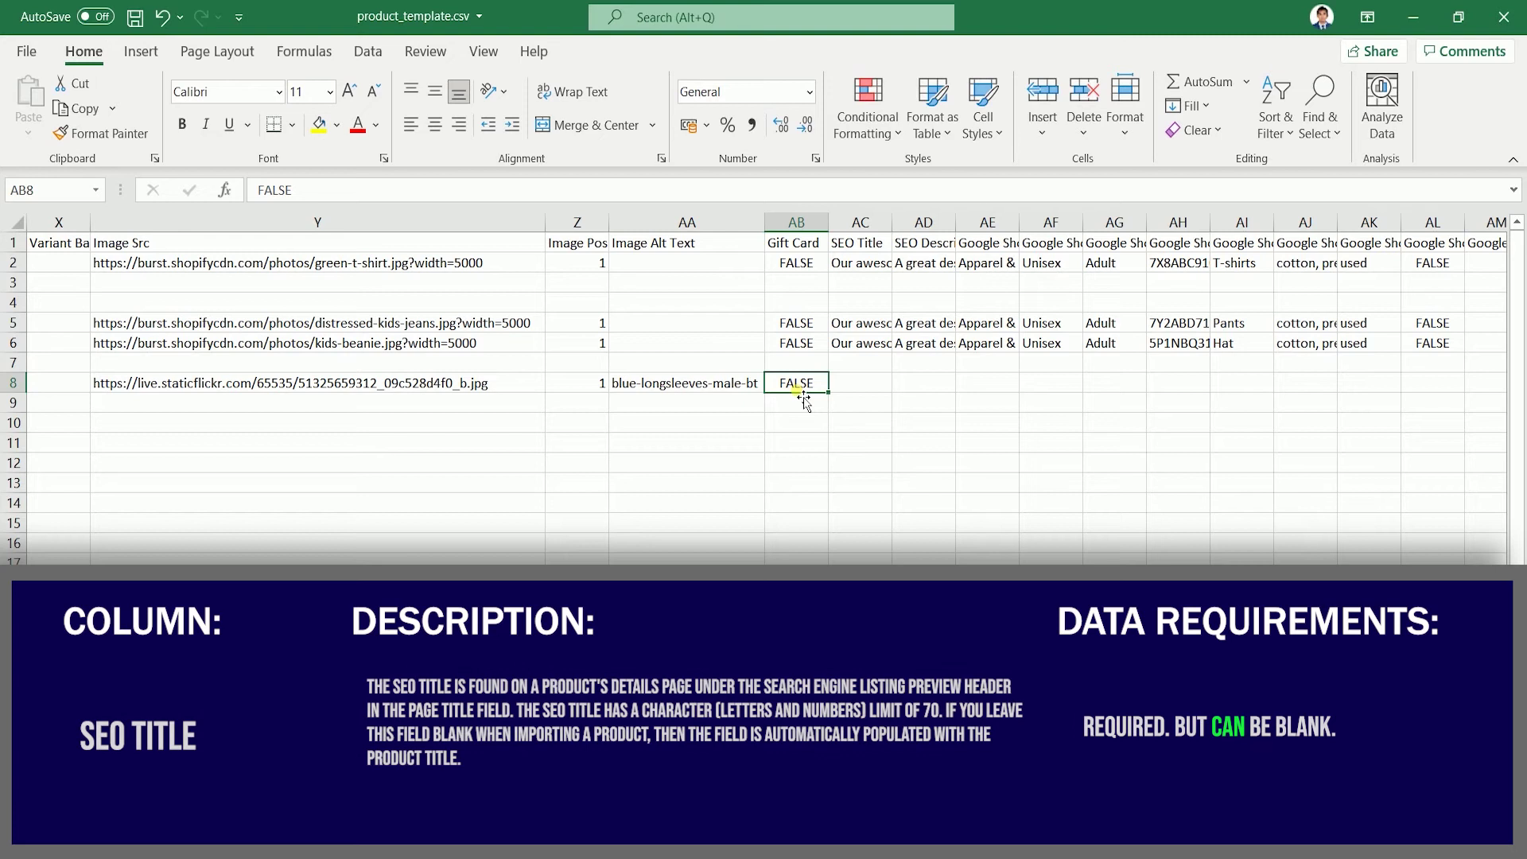
Step: Give row 8 SEO Title 'BT Longsleeves Blue and Gray' and the 320-character-limit SEO description
click(988, 385)
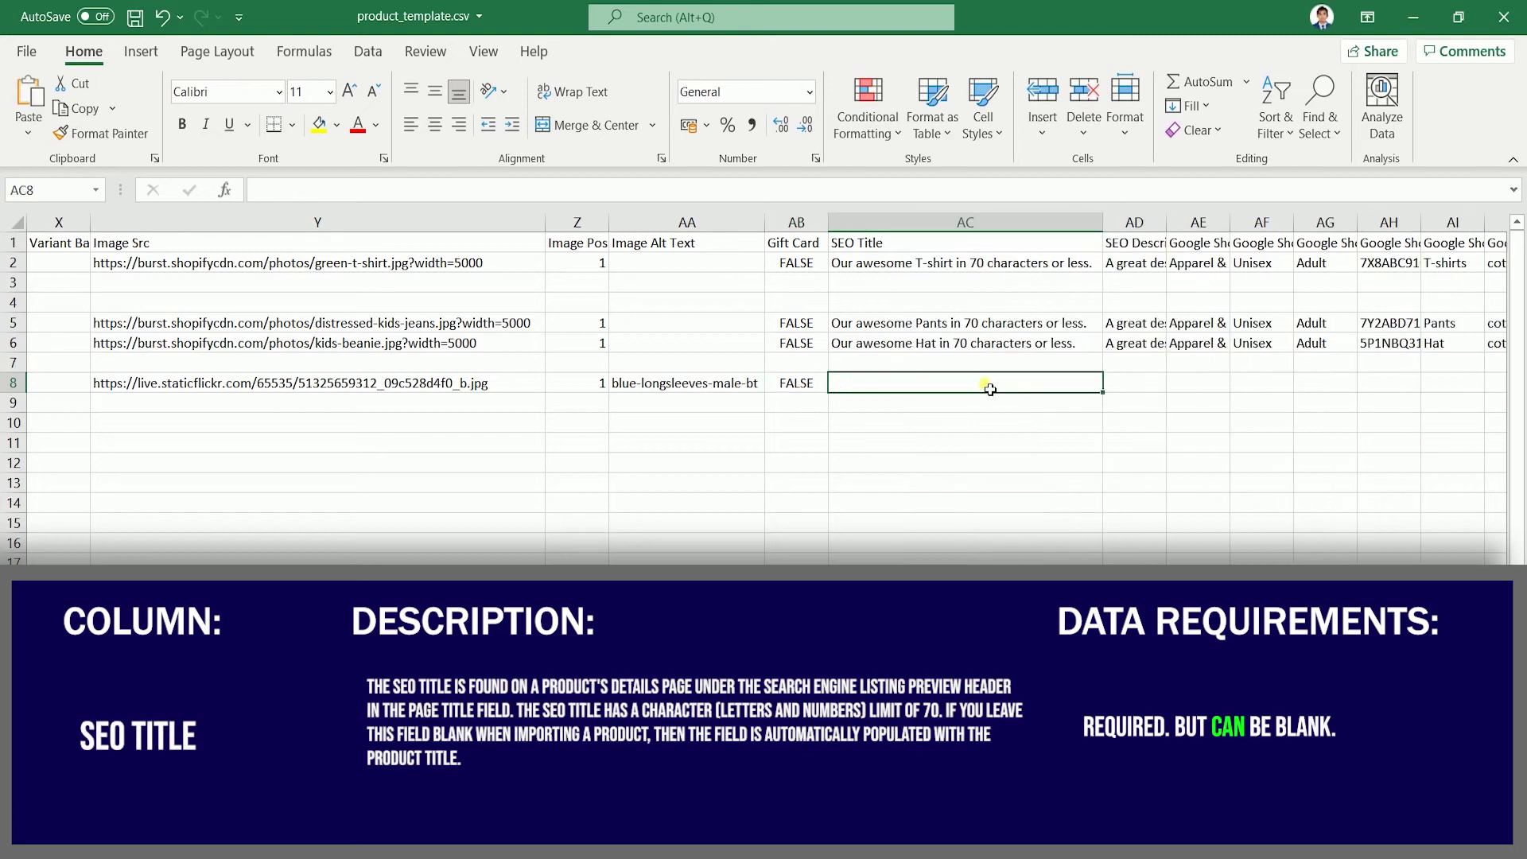
text(BT Longsl)
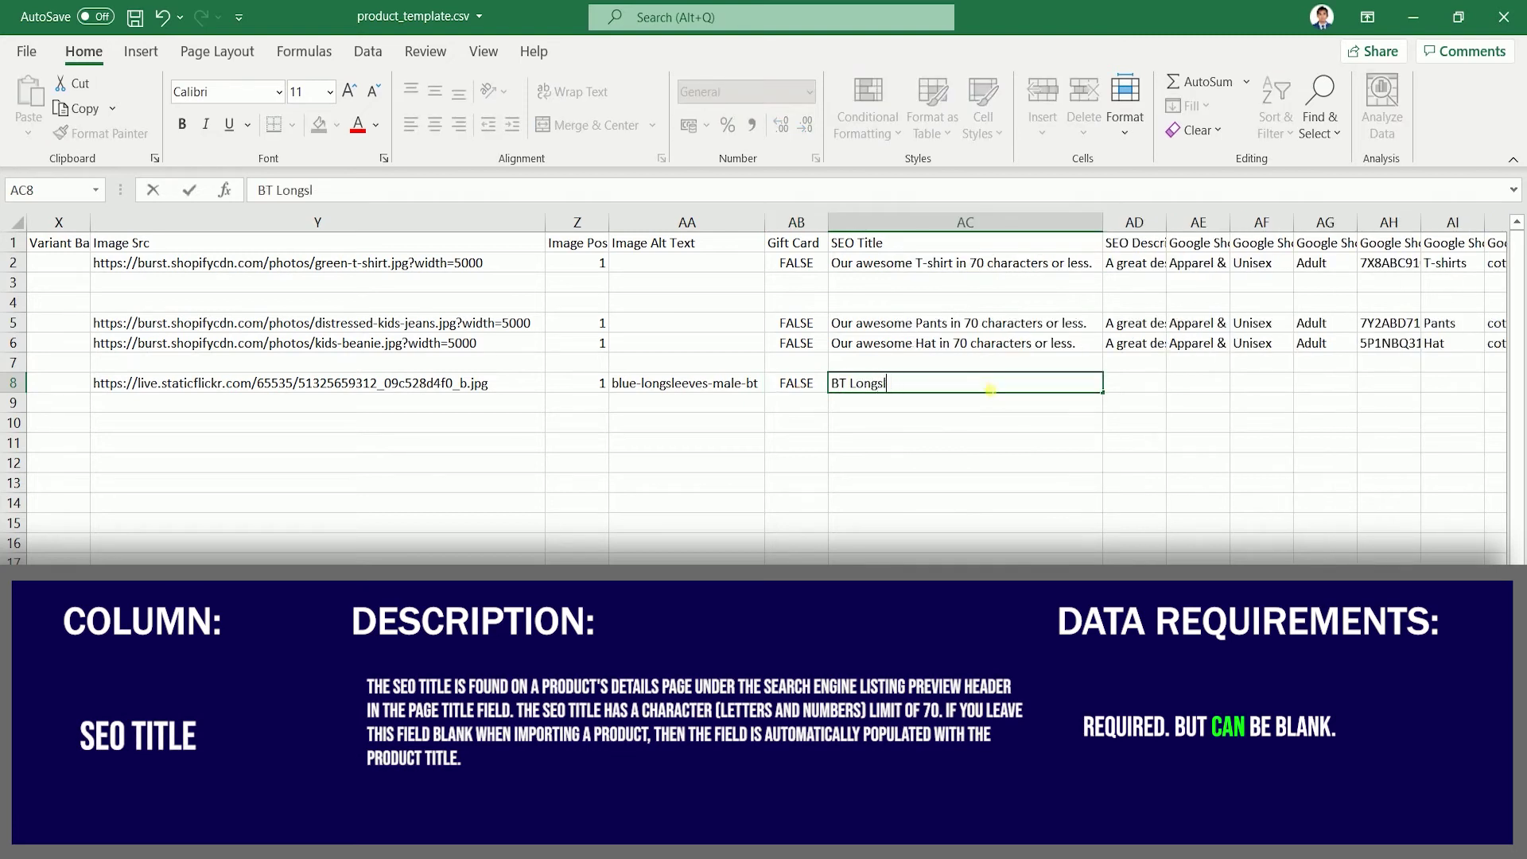
text(eeves Blue and Gray)
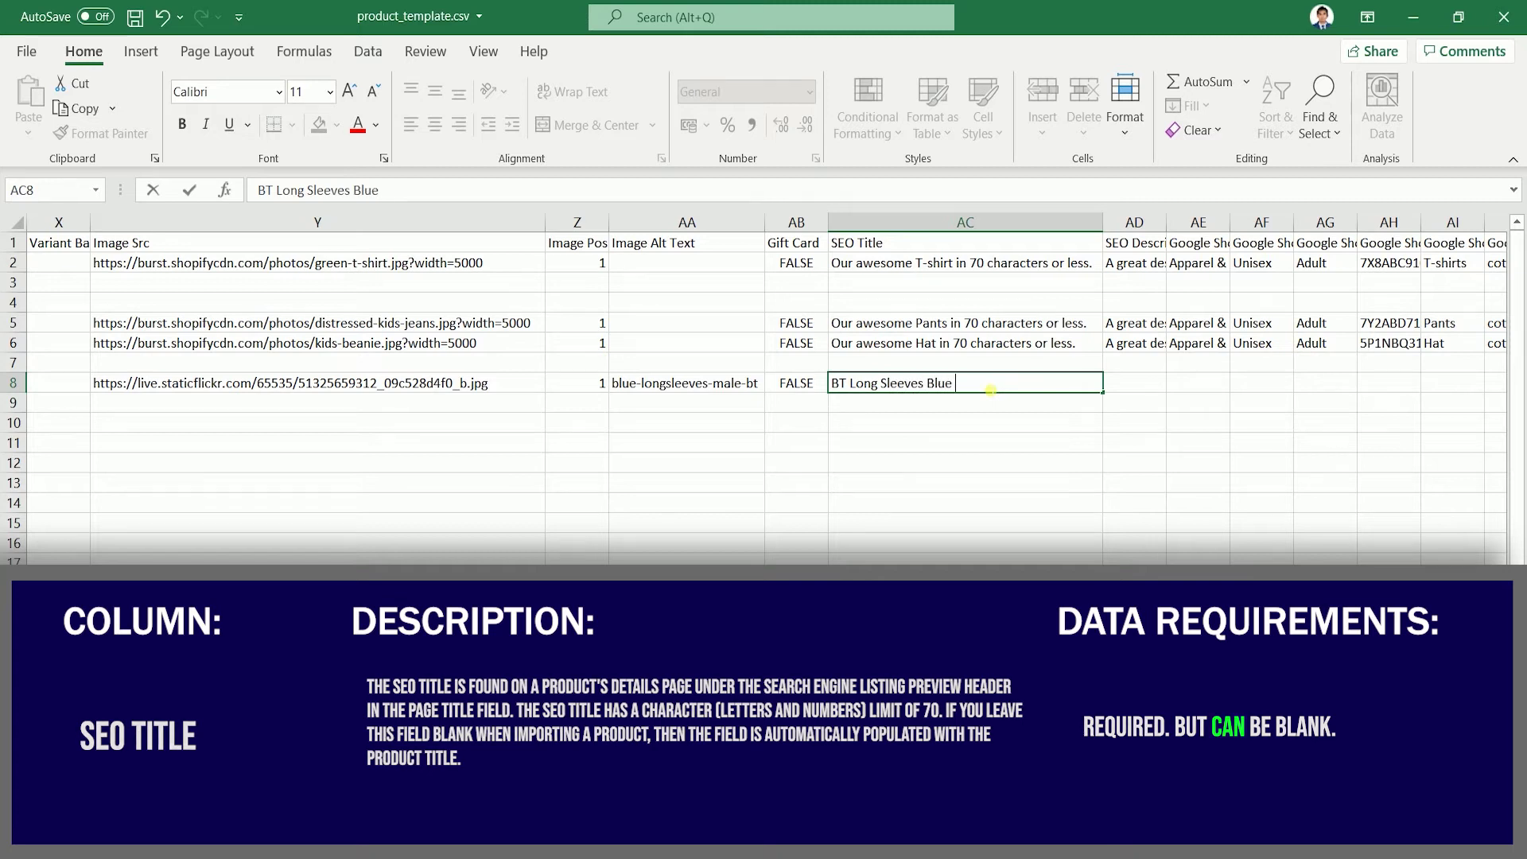
key(Tab)
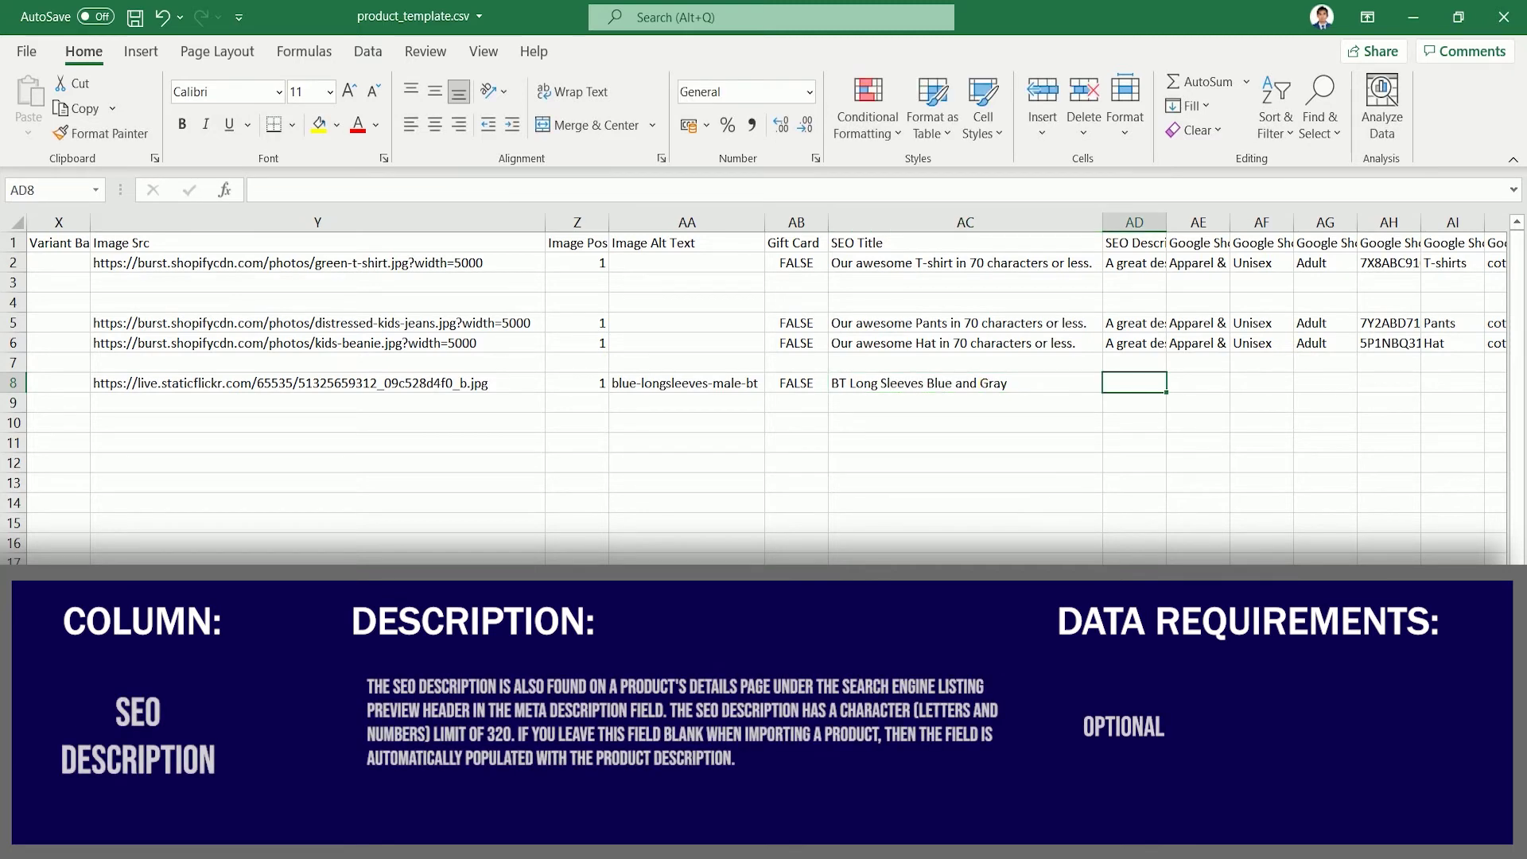
scroll(990, 388, right, 1)
scroll(491, 326, right, 3)
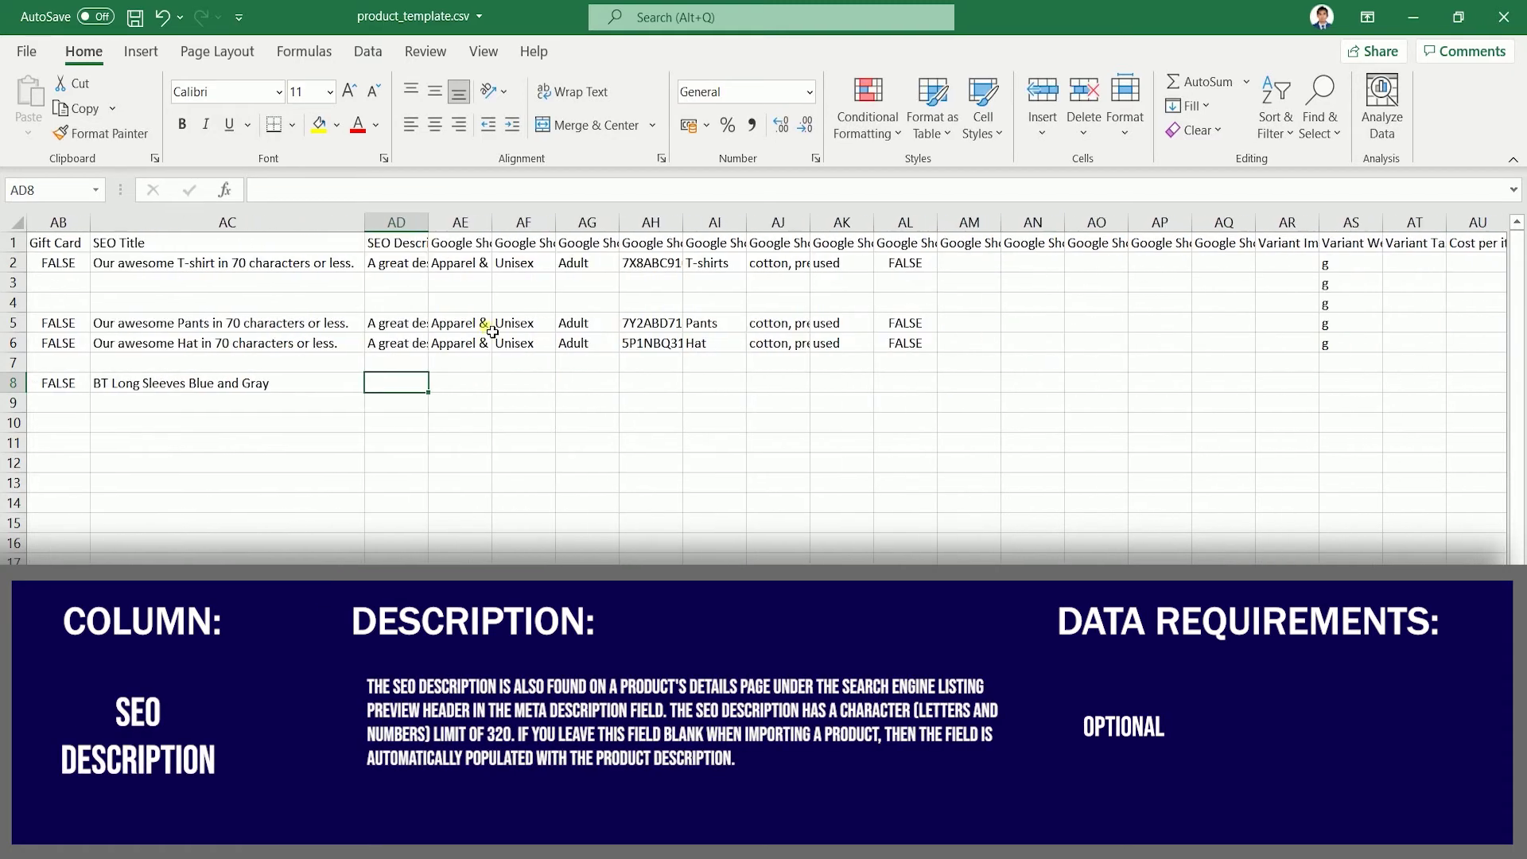
double_click(430, 222)
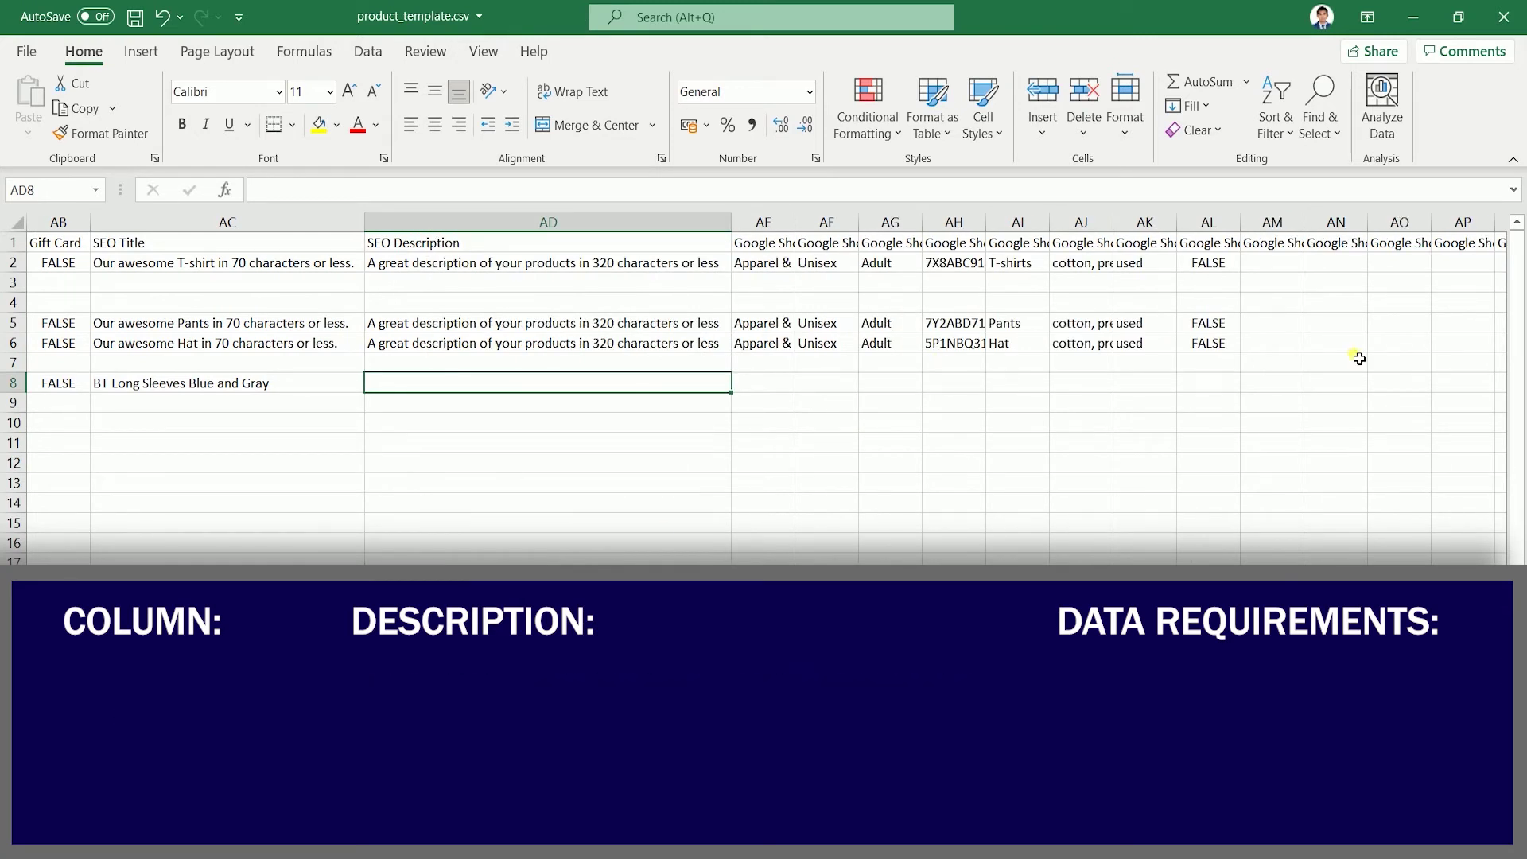
text(Long Sl)
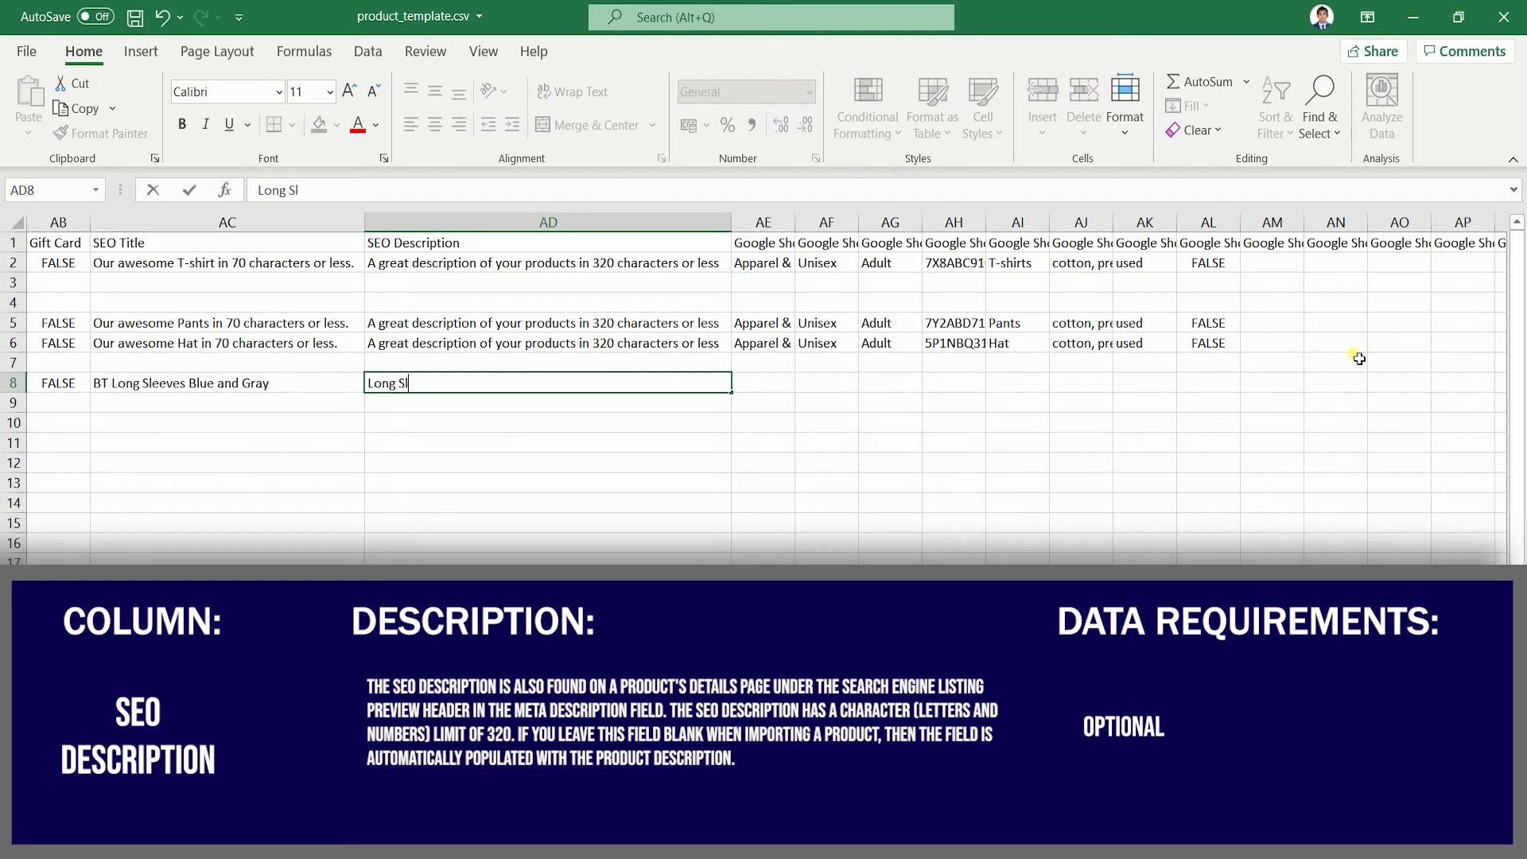
text(eeves Product Description needs to be 2)
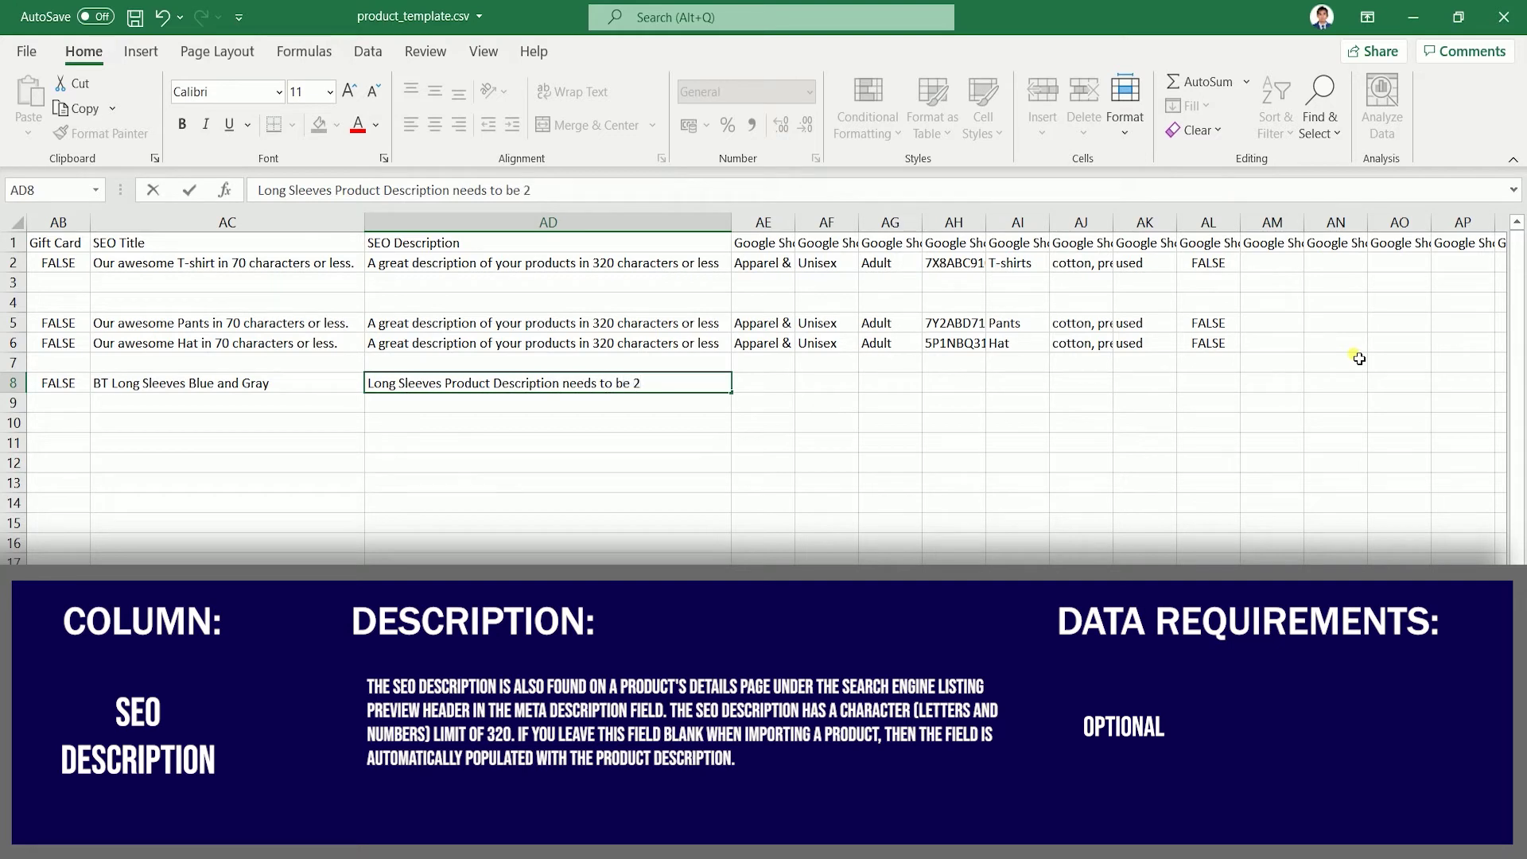
key(BackSpace)
text(320 character or less)
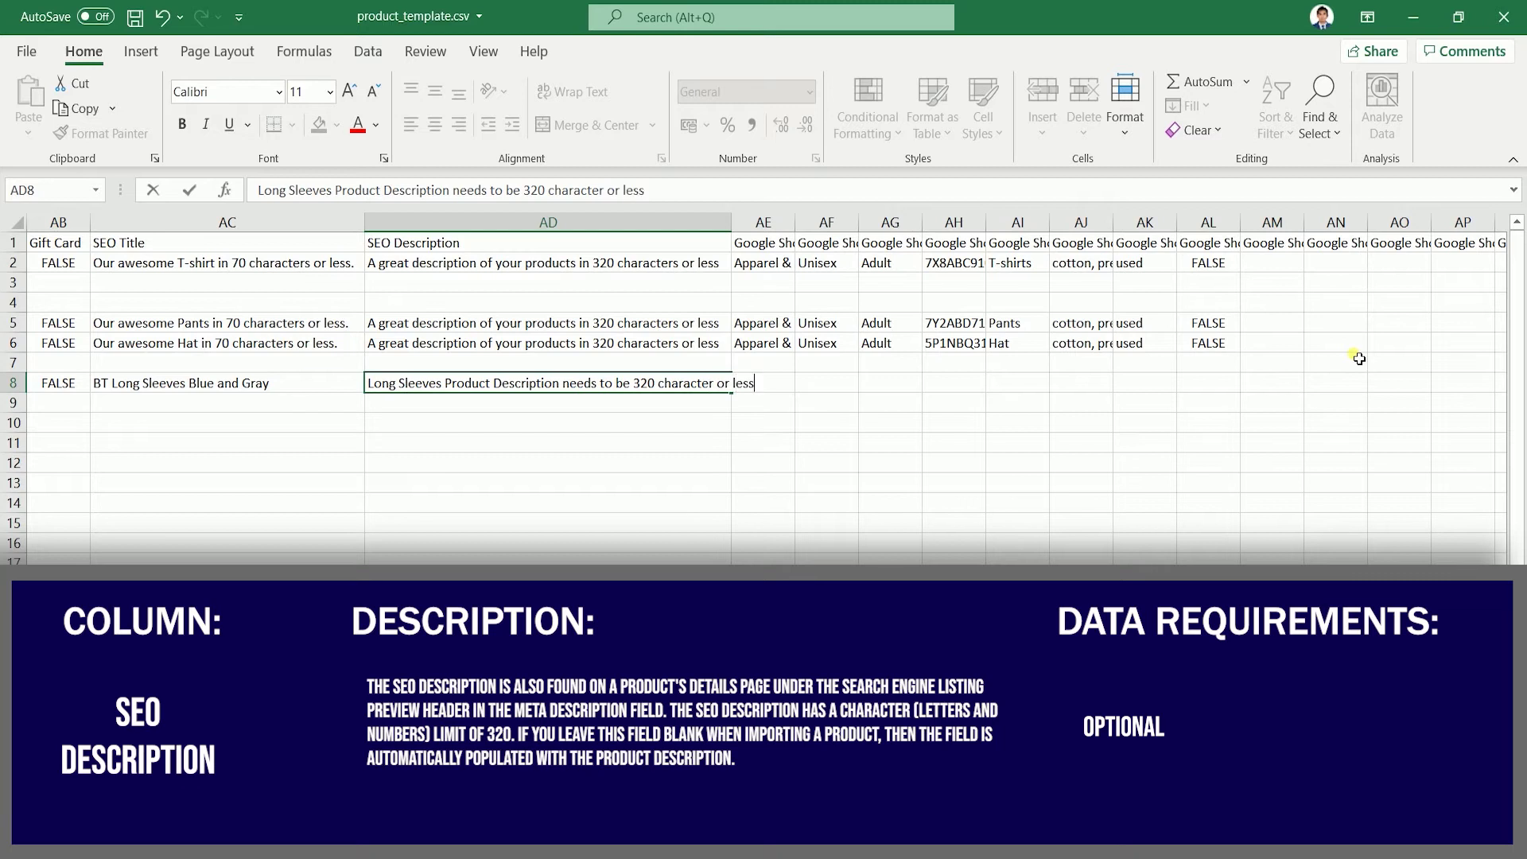
key(Tab)
Step: Select the Google Shopping columns AE–AQ and their row 8 cells, leaving them empty
drag(776, 240, 1298, 231)
scroll(766, 390, right, 3)
scroll(766, 390, left, 2)
shift+click(1191, 228)
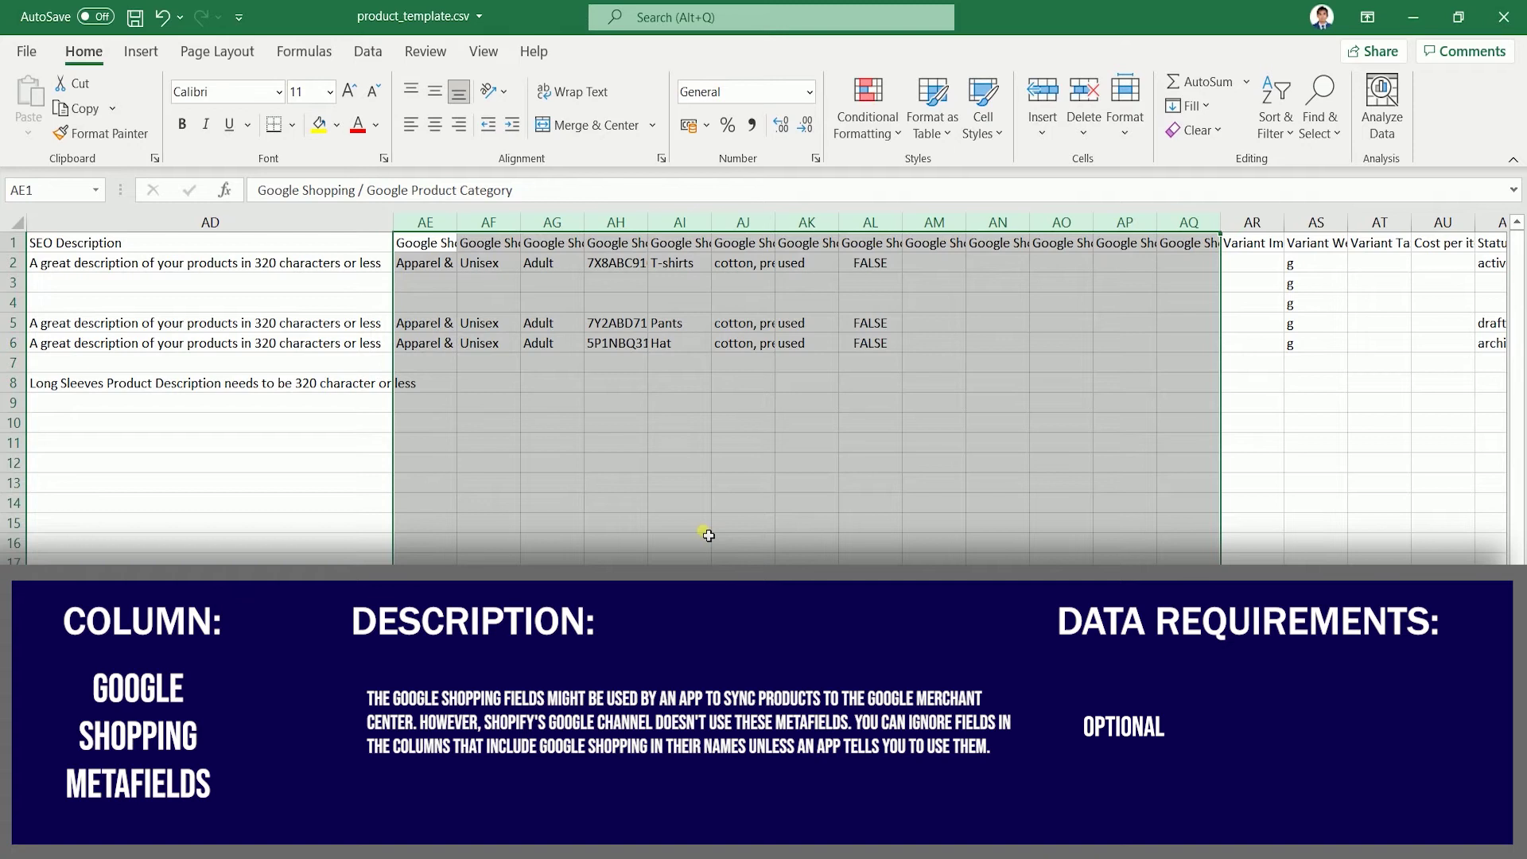
drag(435, 382, 1215, 391)
Step: Autofit the Variant Image through Cost per item columns AR–AU and select AR8
scroll(766, 387, right, 3)
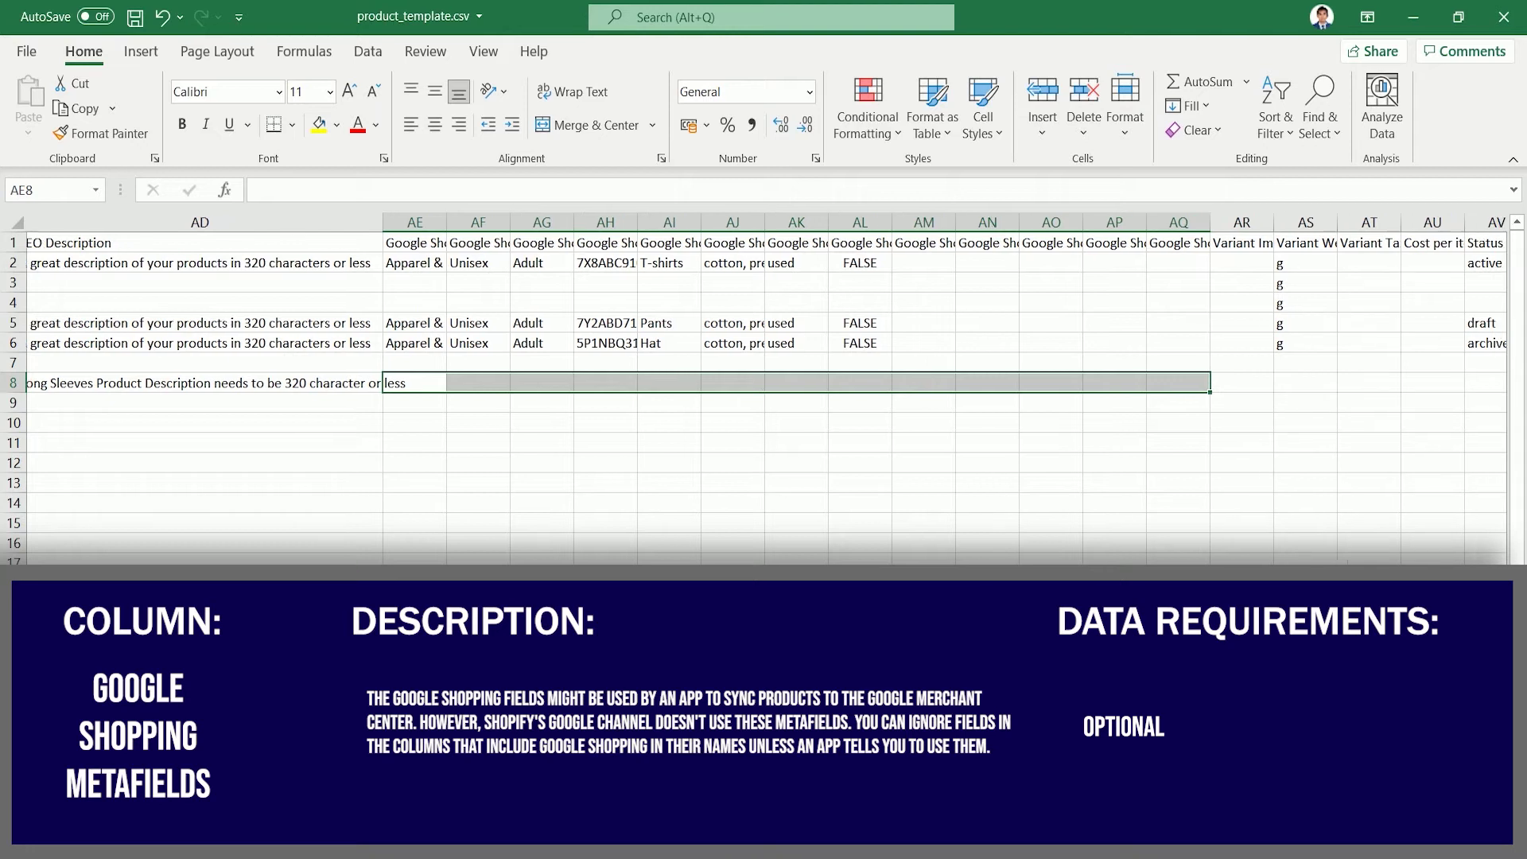
click(907, 367)
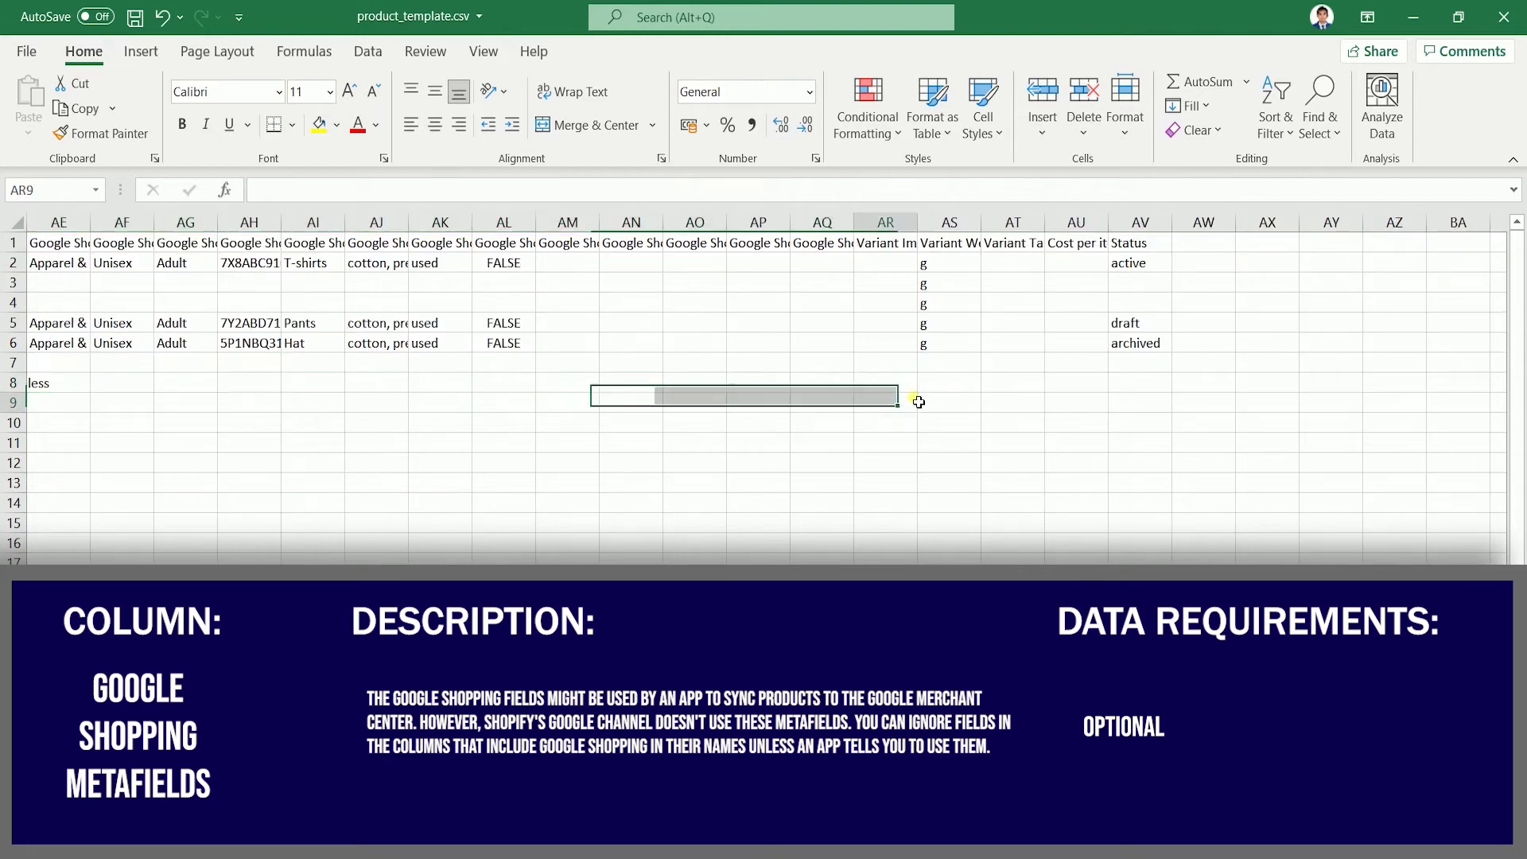
double_click(919, 222)
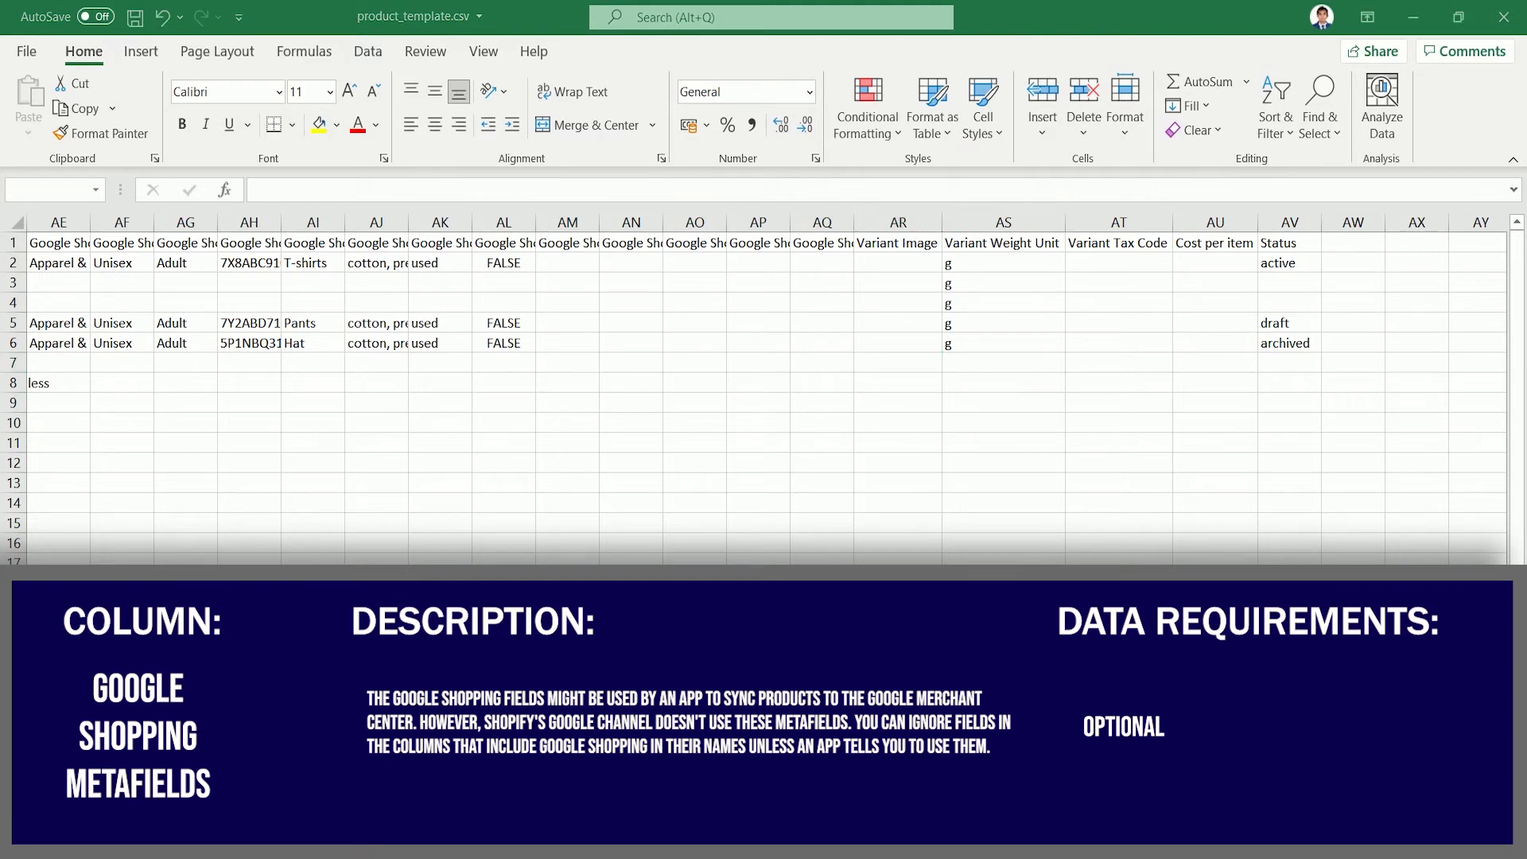
click(882, 362)
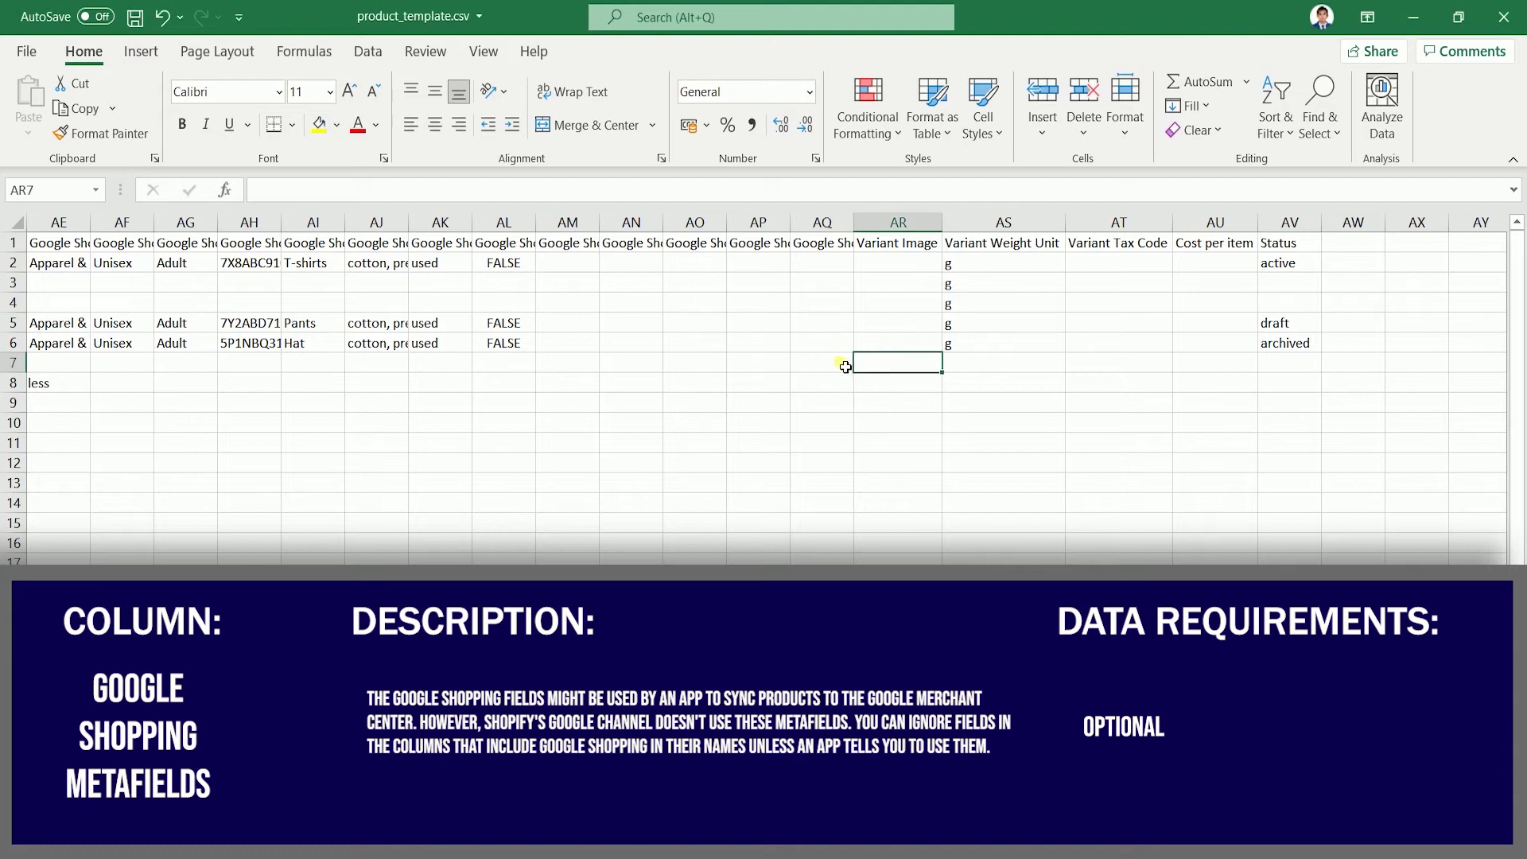
click(577, 402)
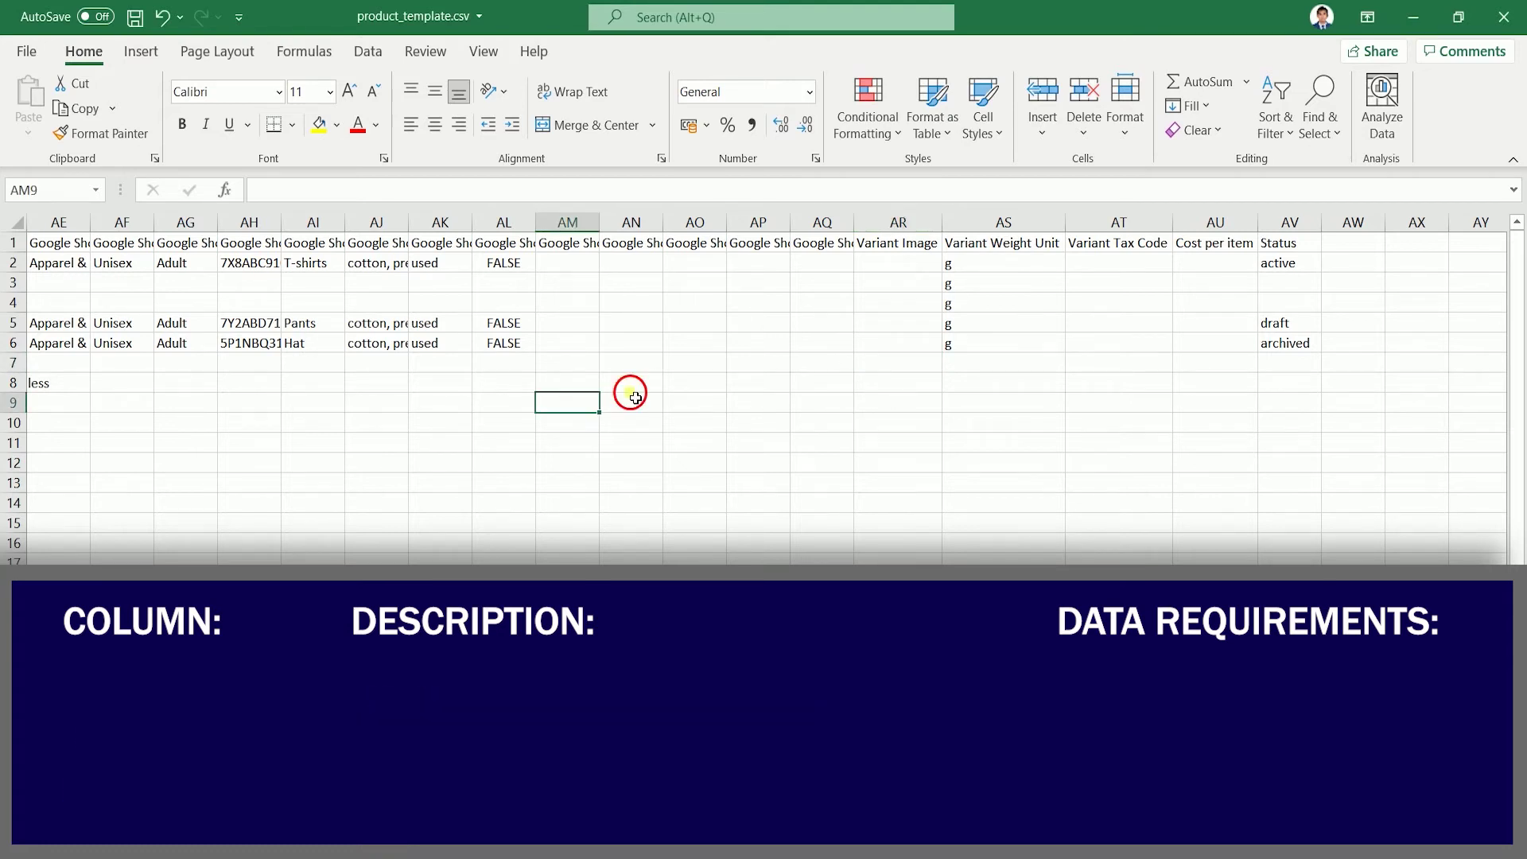
click(893, 377)
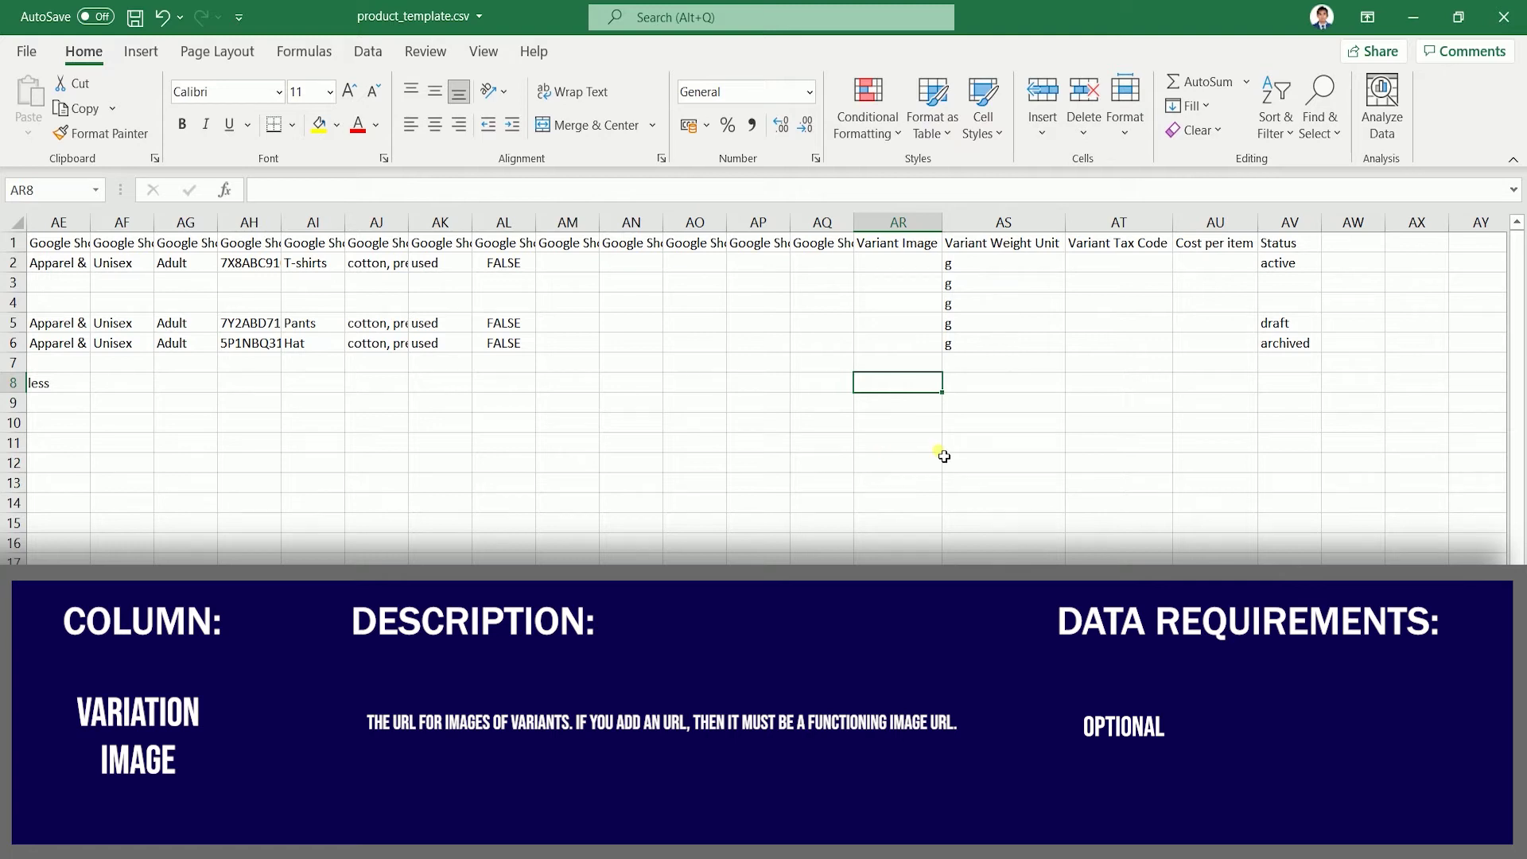
Step: Paste the four Flickr variant image URLs into AR8:AR11 and enter weight unit g in AS8:AS11
key(ctrl+v)
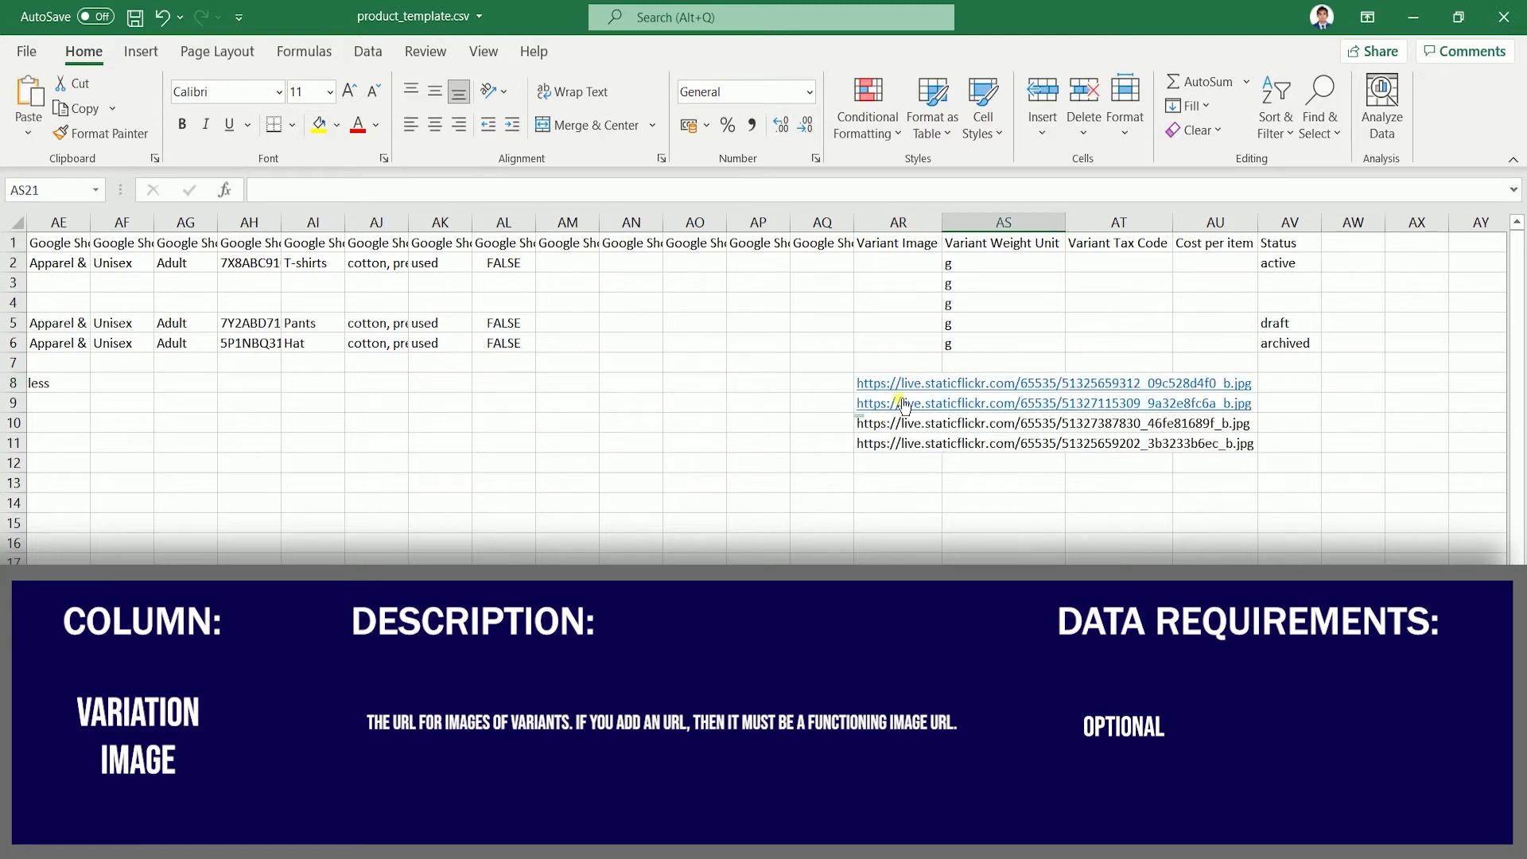
click(1016, 380)
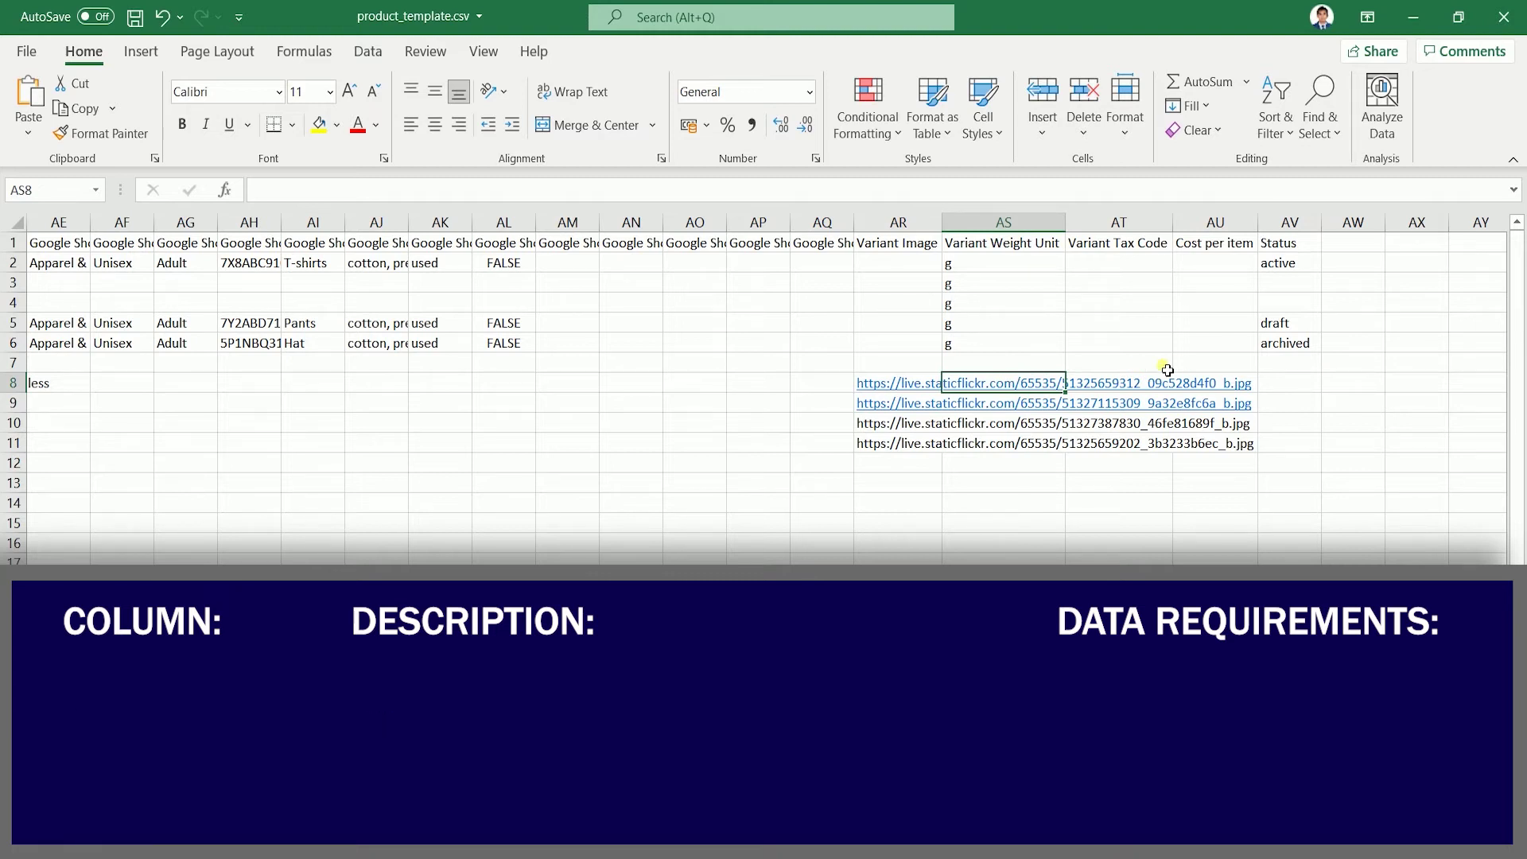
text(g)
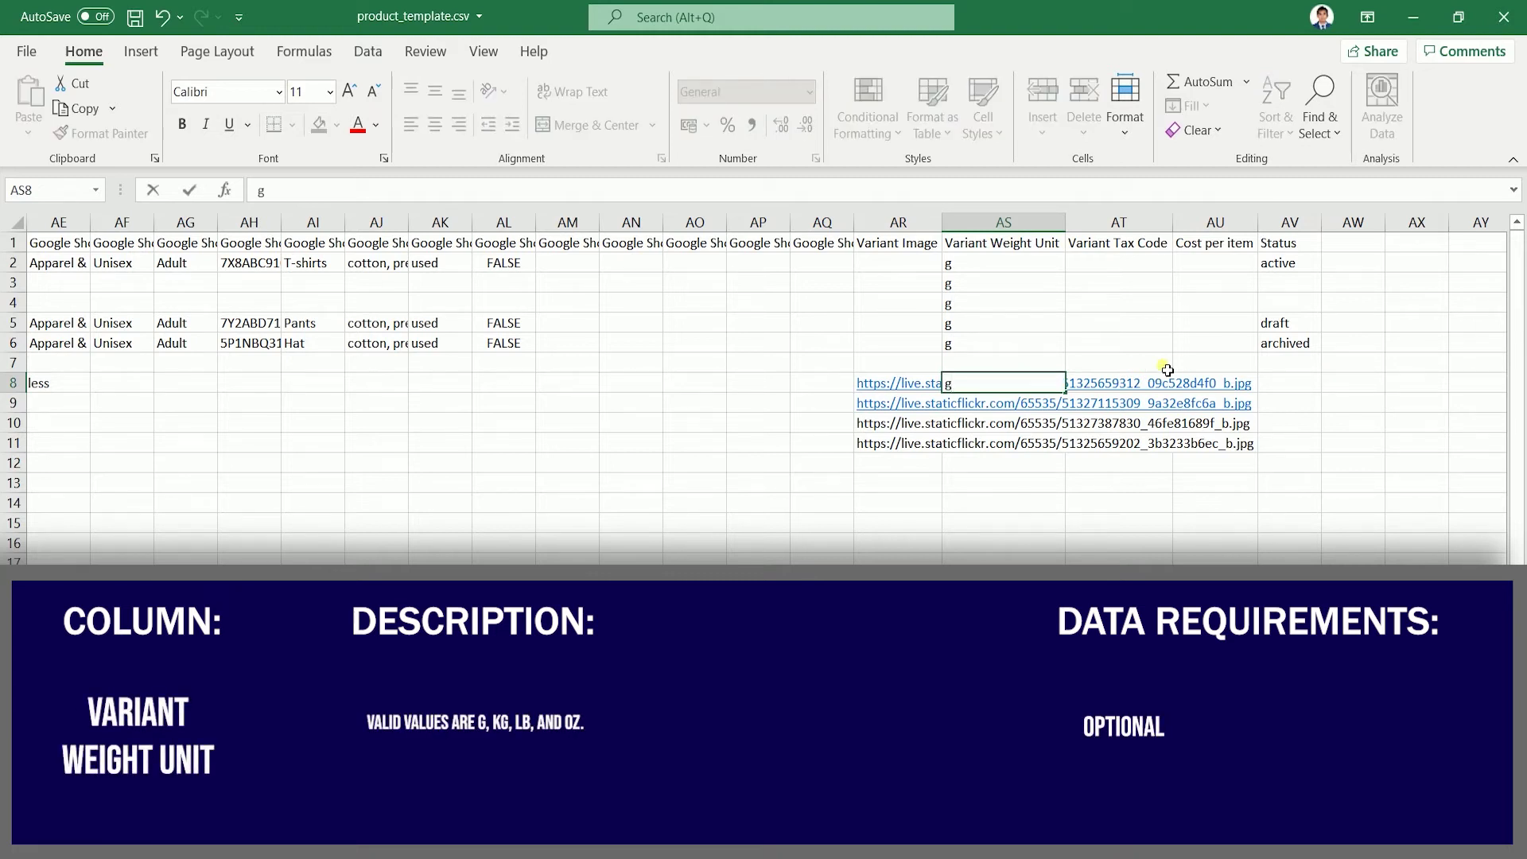
key(Return)
text(g)
key(Return)
text(g)
key(Return)
text(g)
key(Return)
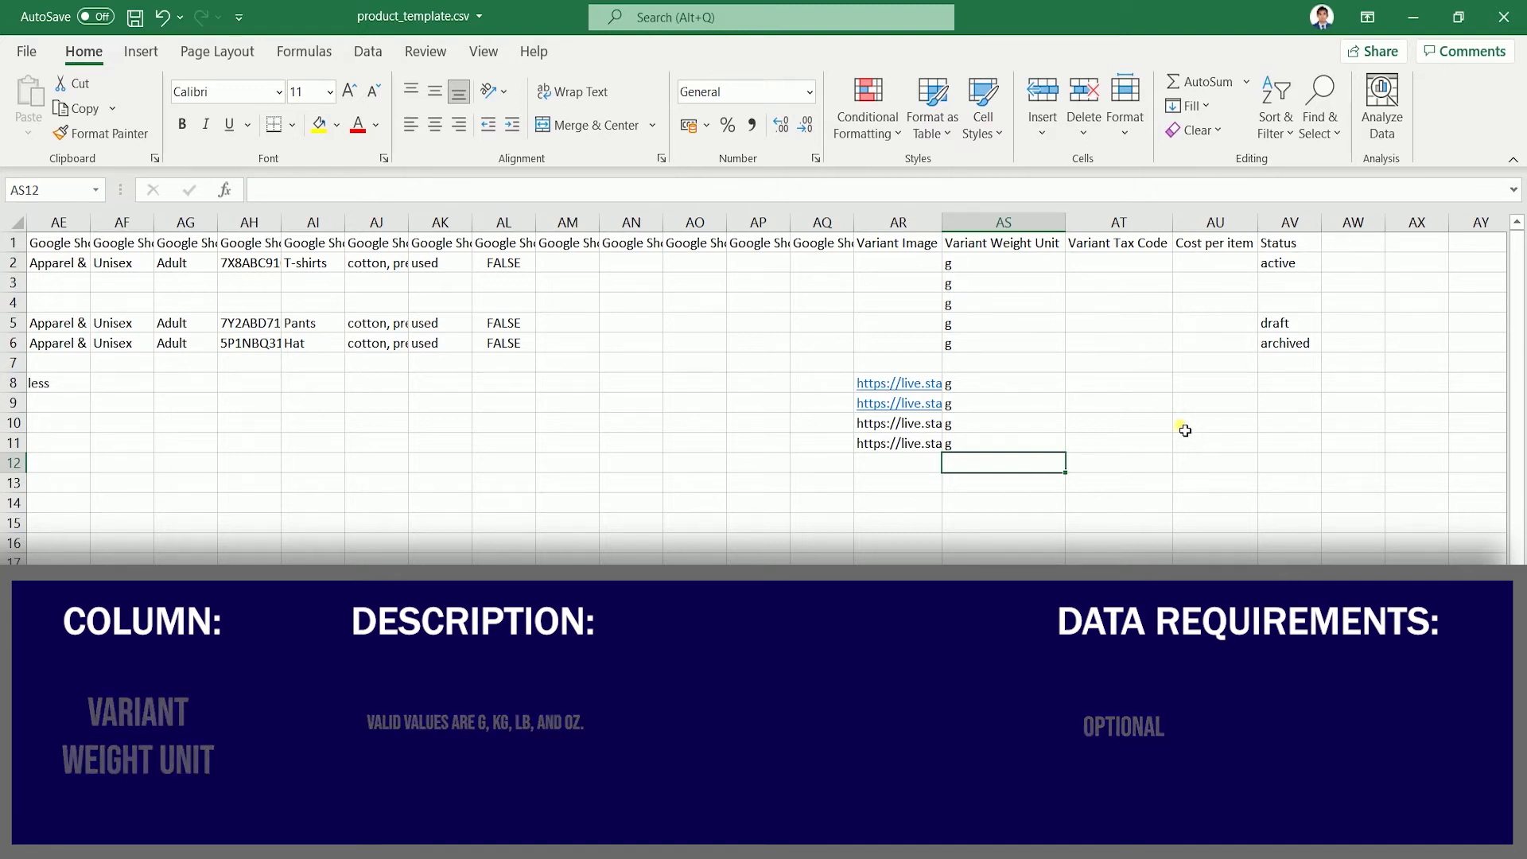
Step: Set row 8's Status to lowercase 'active'
click(1025, 385)
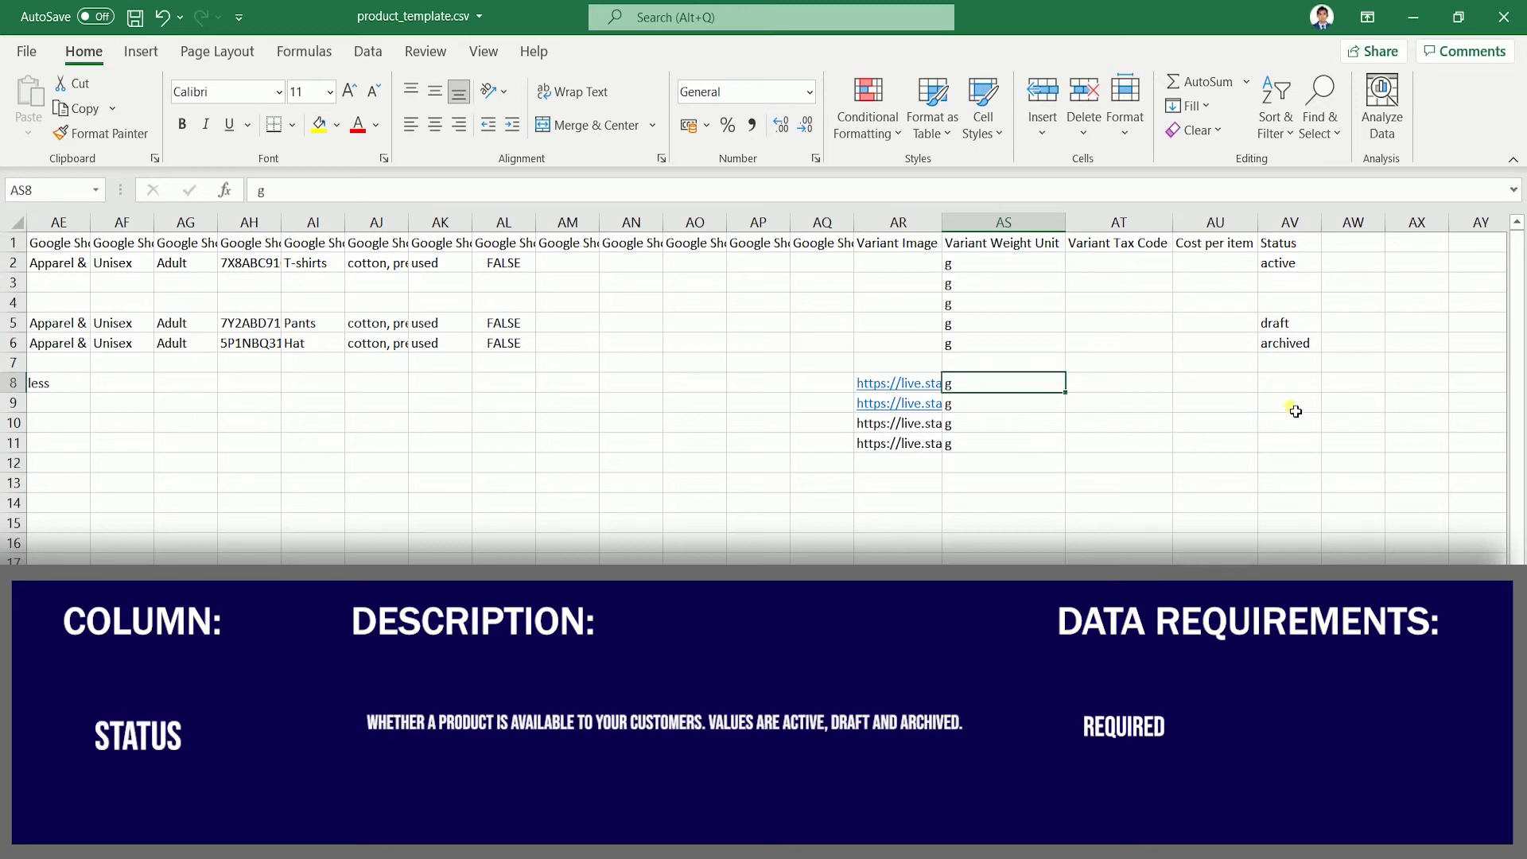
click(1305, 389)
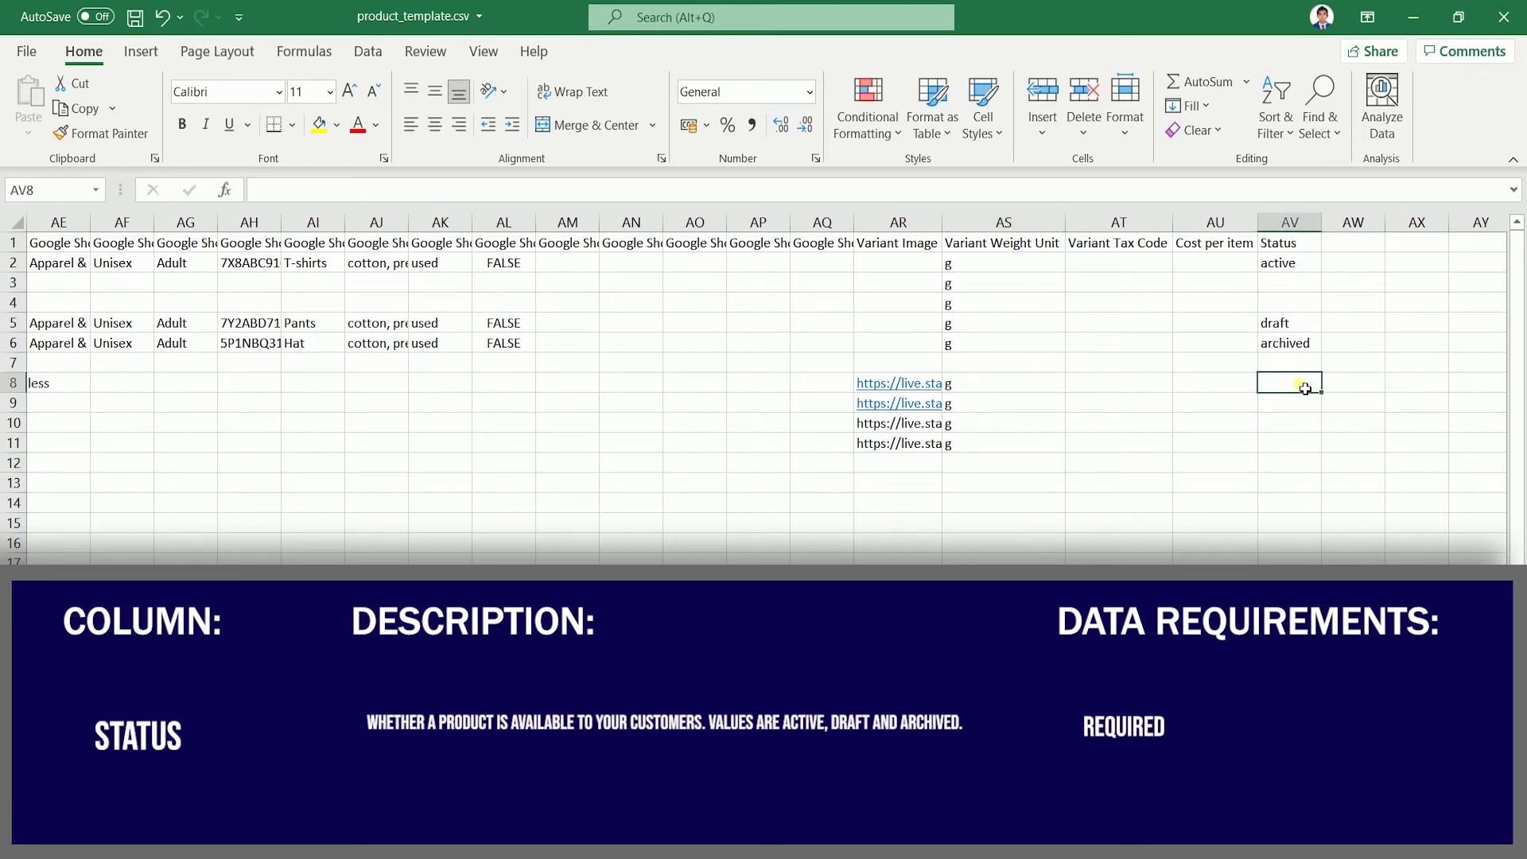
text(Active)
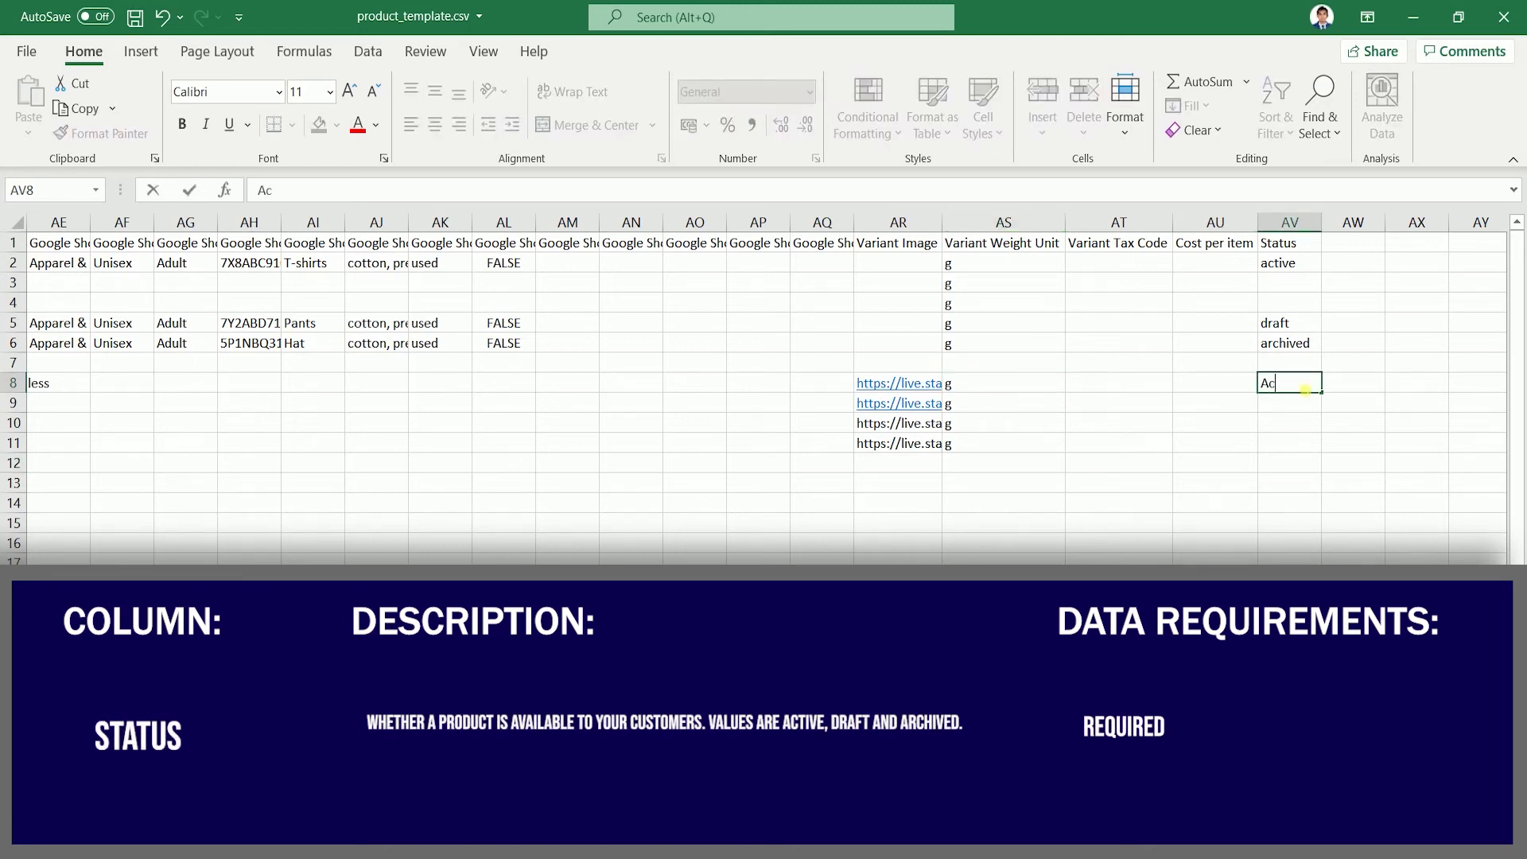
key(Return)
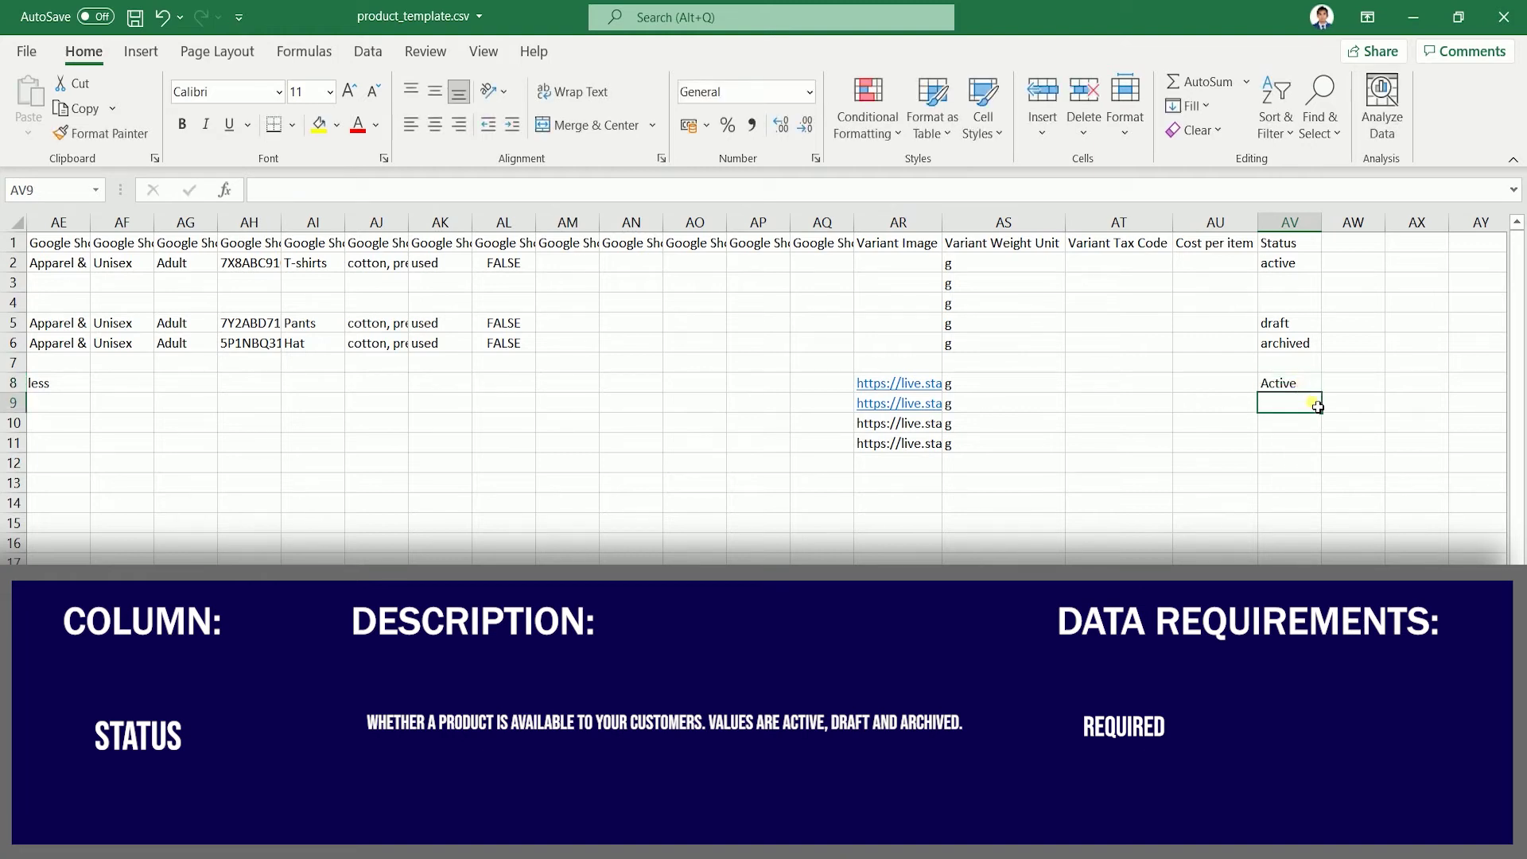
click(1298, 389)
text(active)
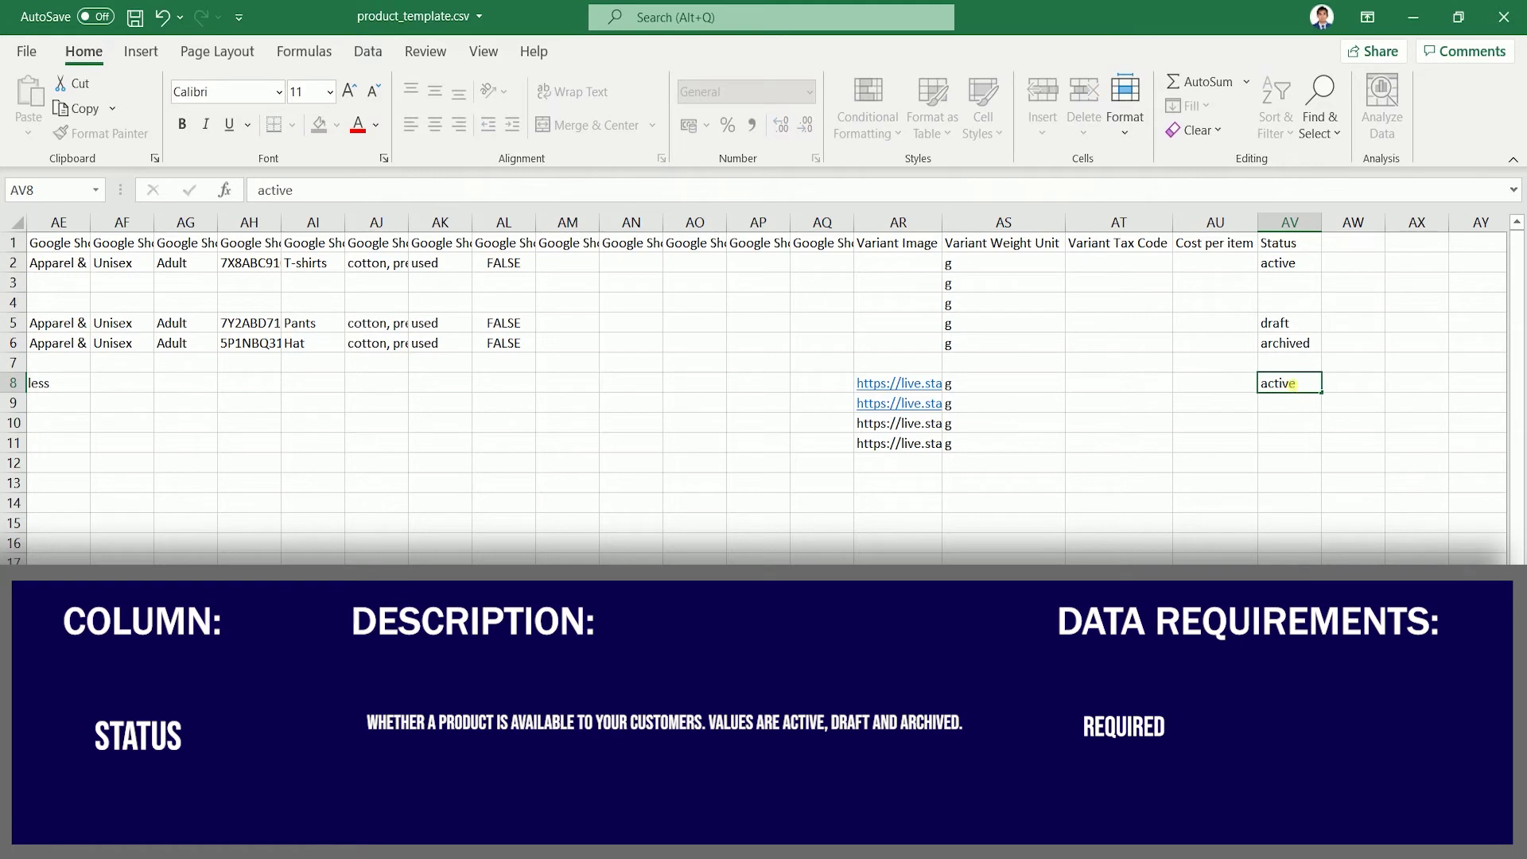
key(Return)
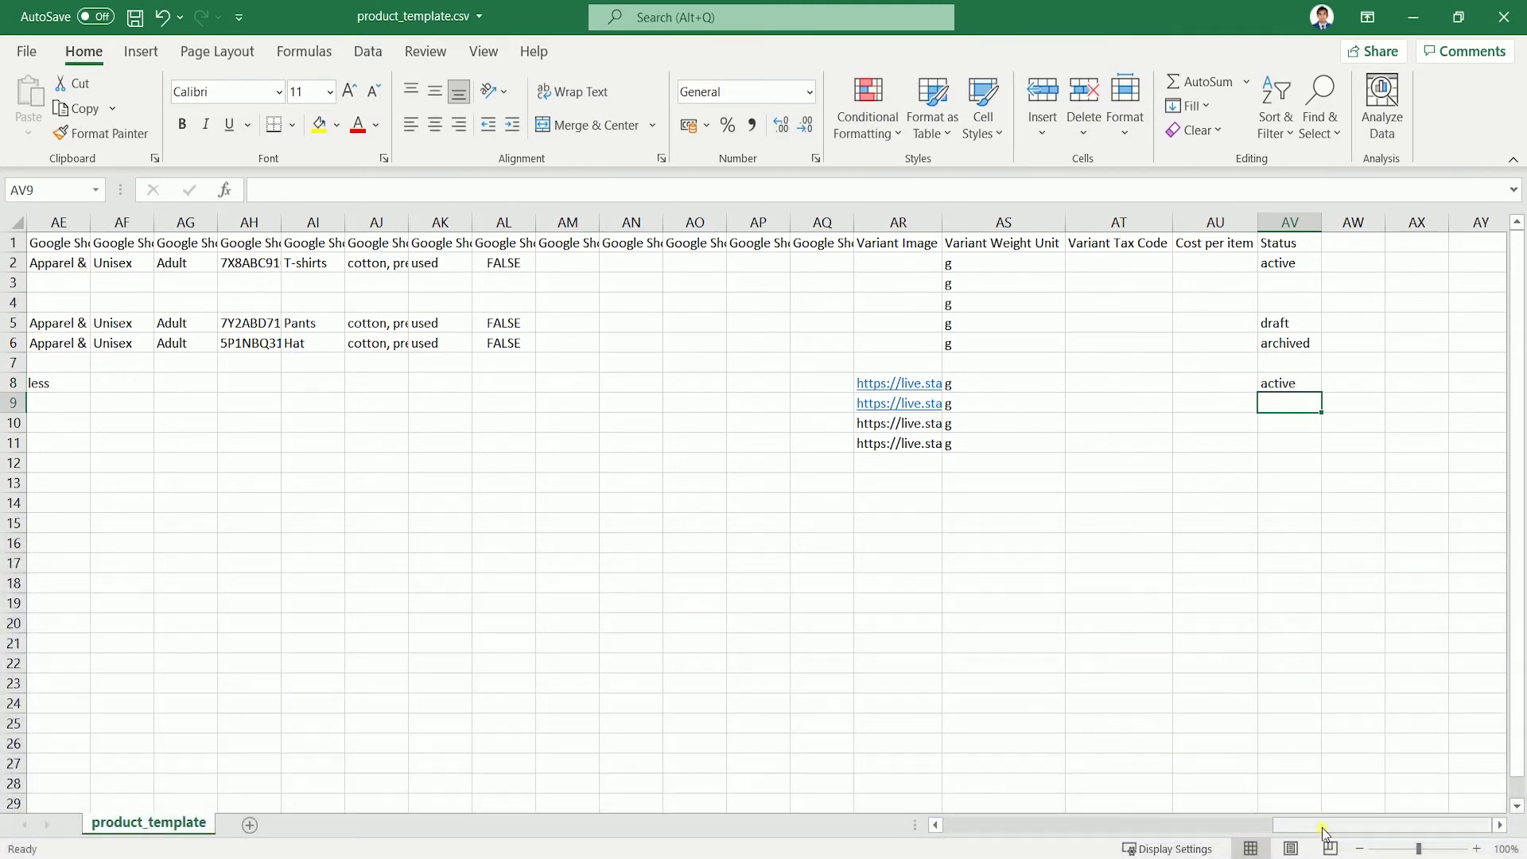
drag(1316, 825, 980, 858)
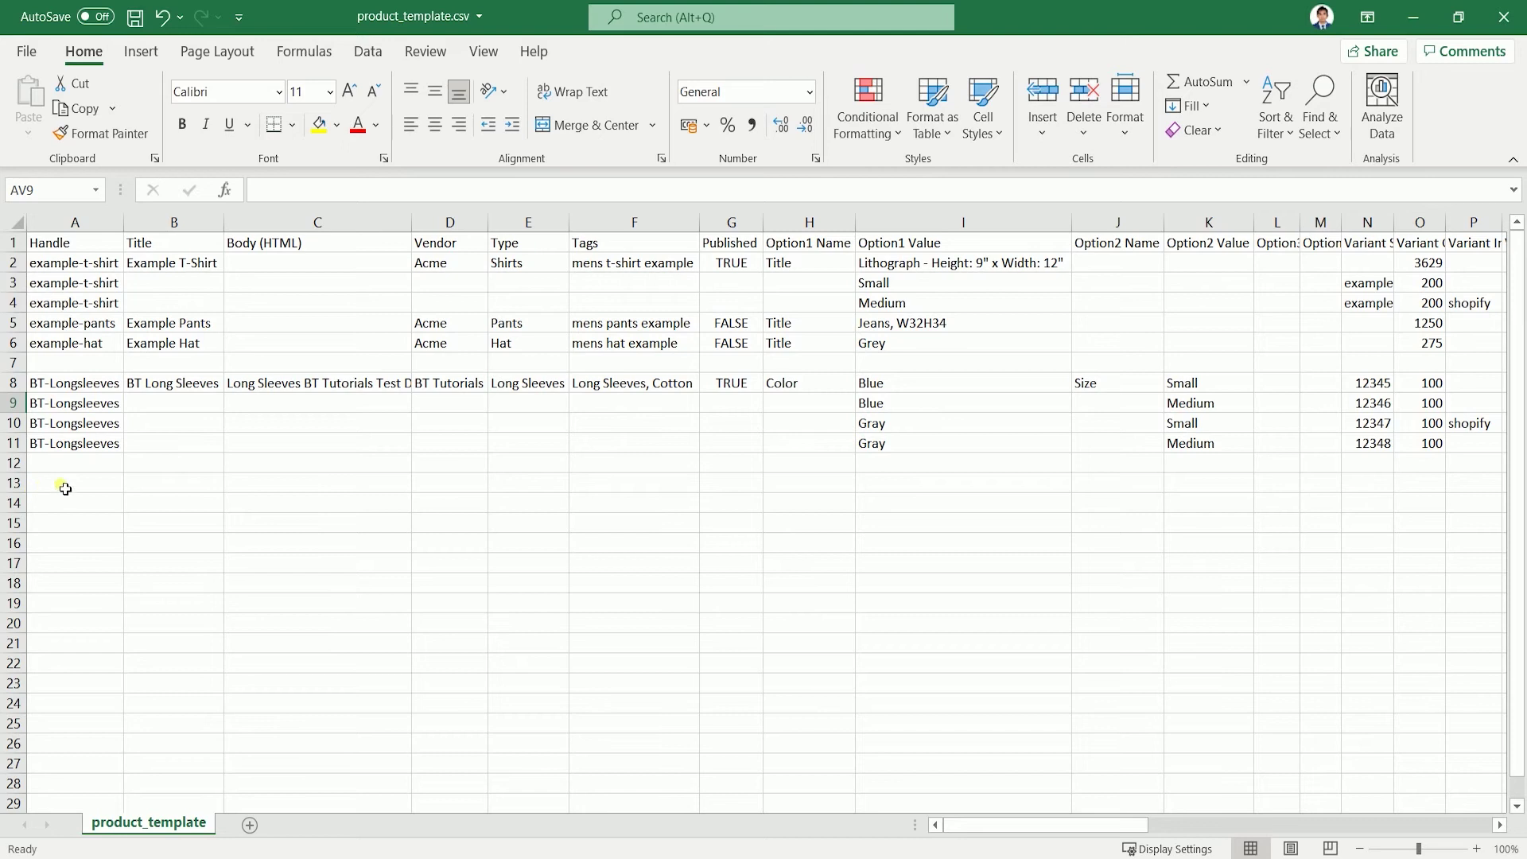
Step: Enter handle BT-Hoodie in A13 and title BT Hoodie in B13
click(65, 489)
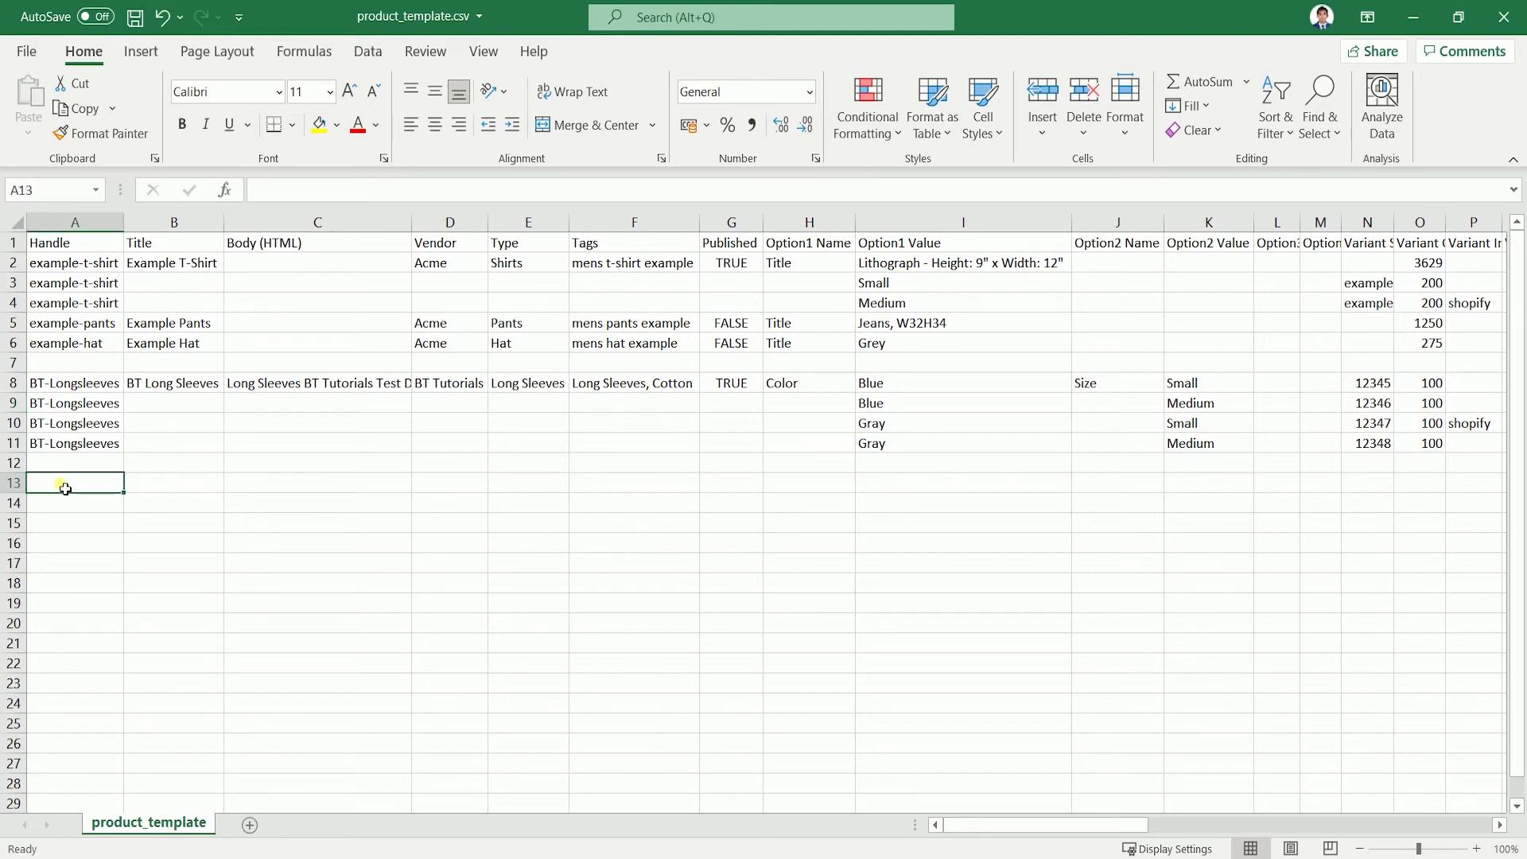
key(alt+Tab)
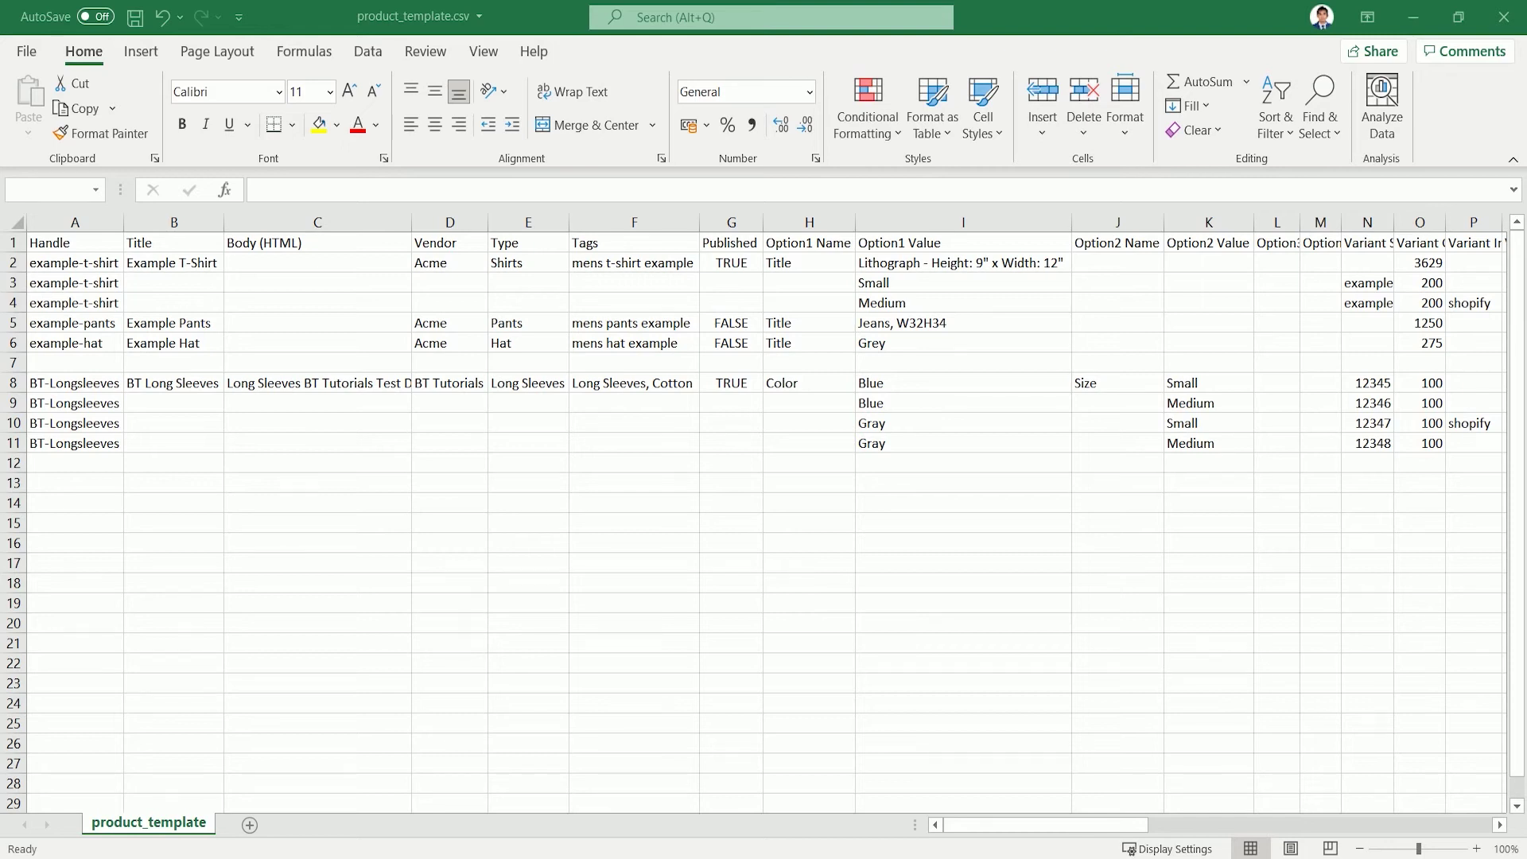
click(69, 485)
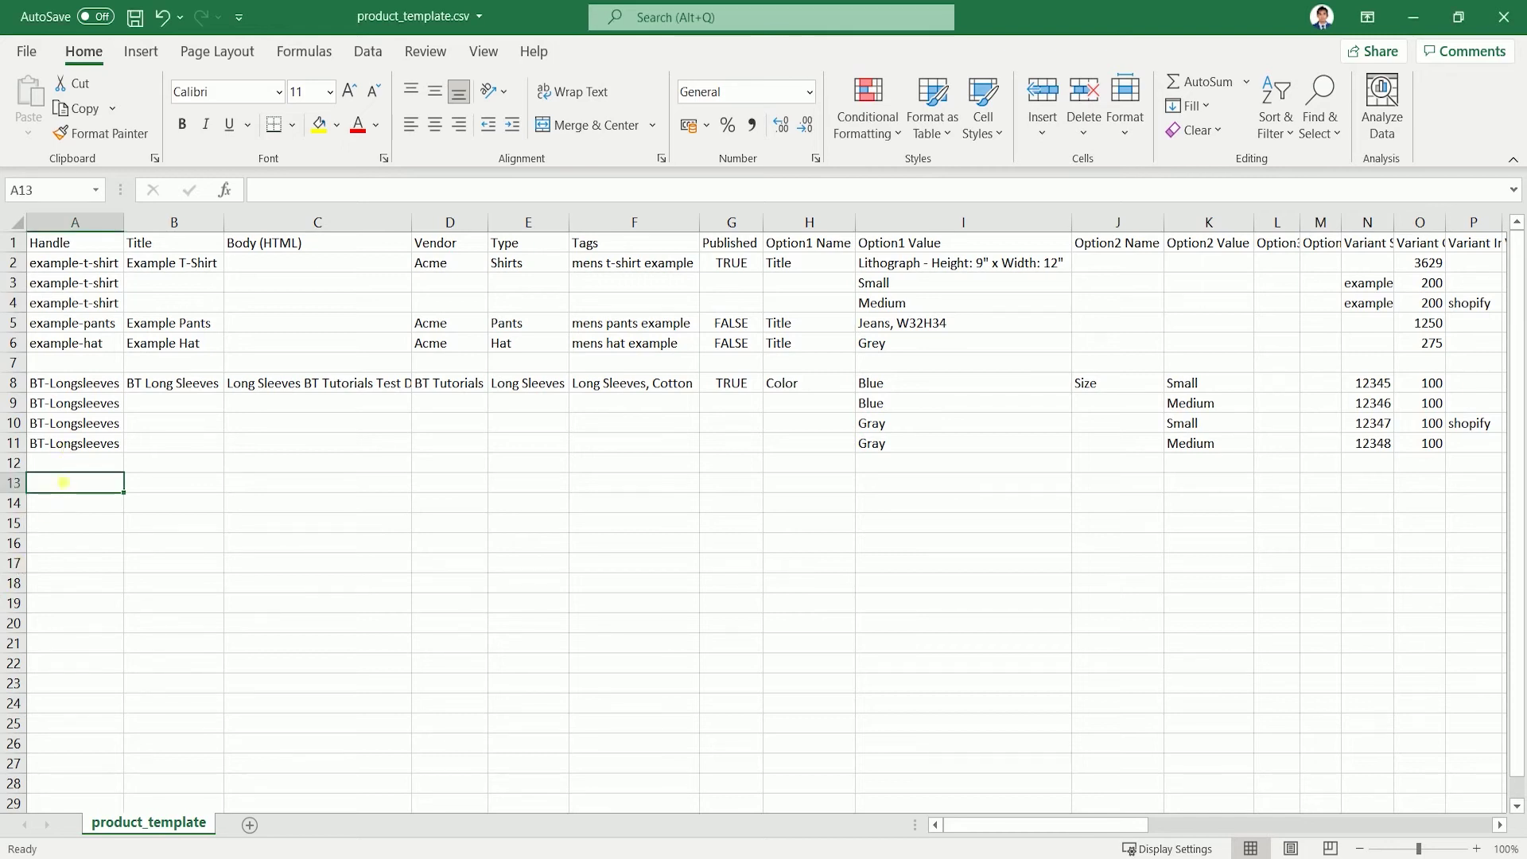
text(BT)
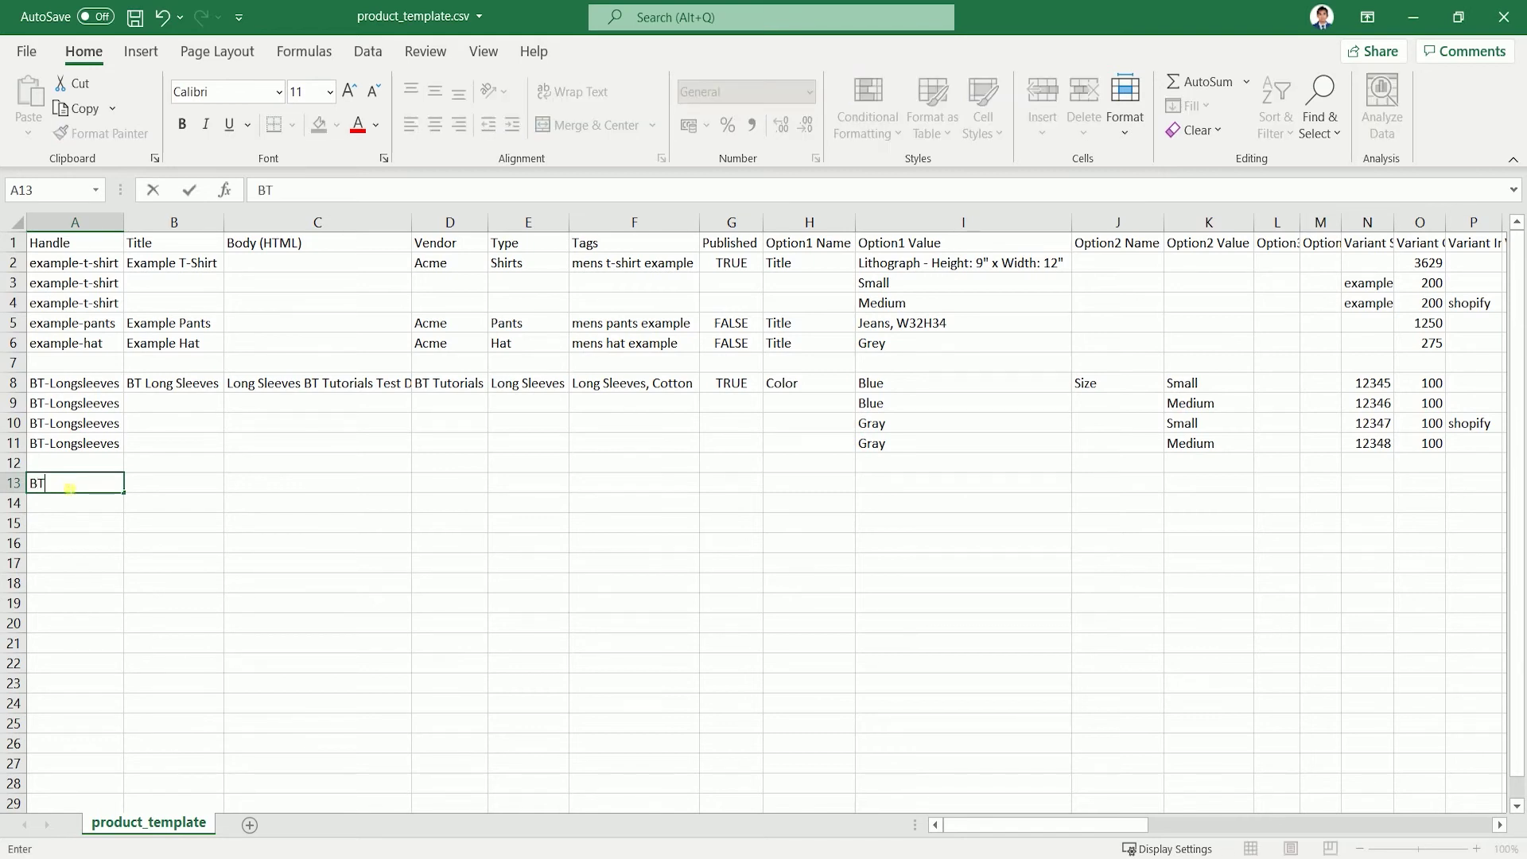
text(-Hoodie)
key(Tab)
text(BT Hoodie)
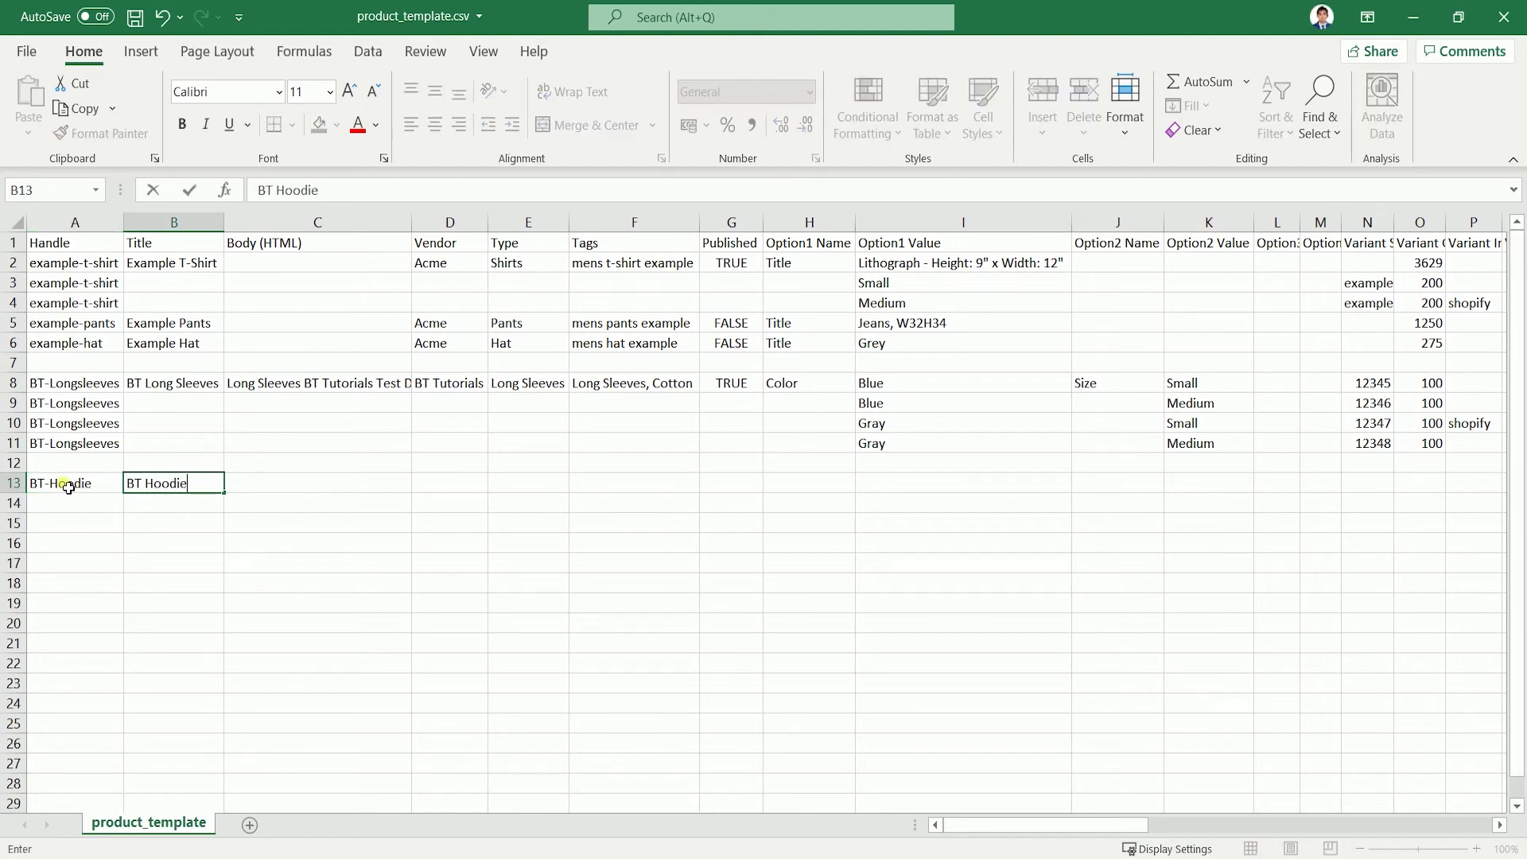
key(Tab)
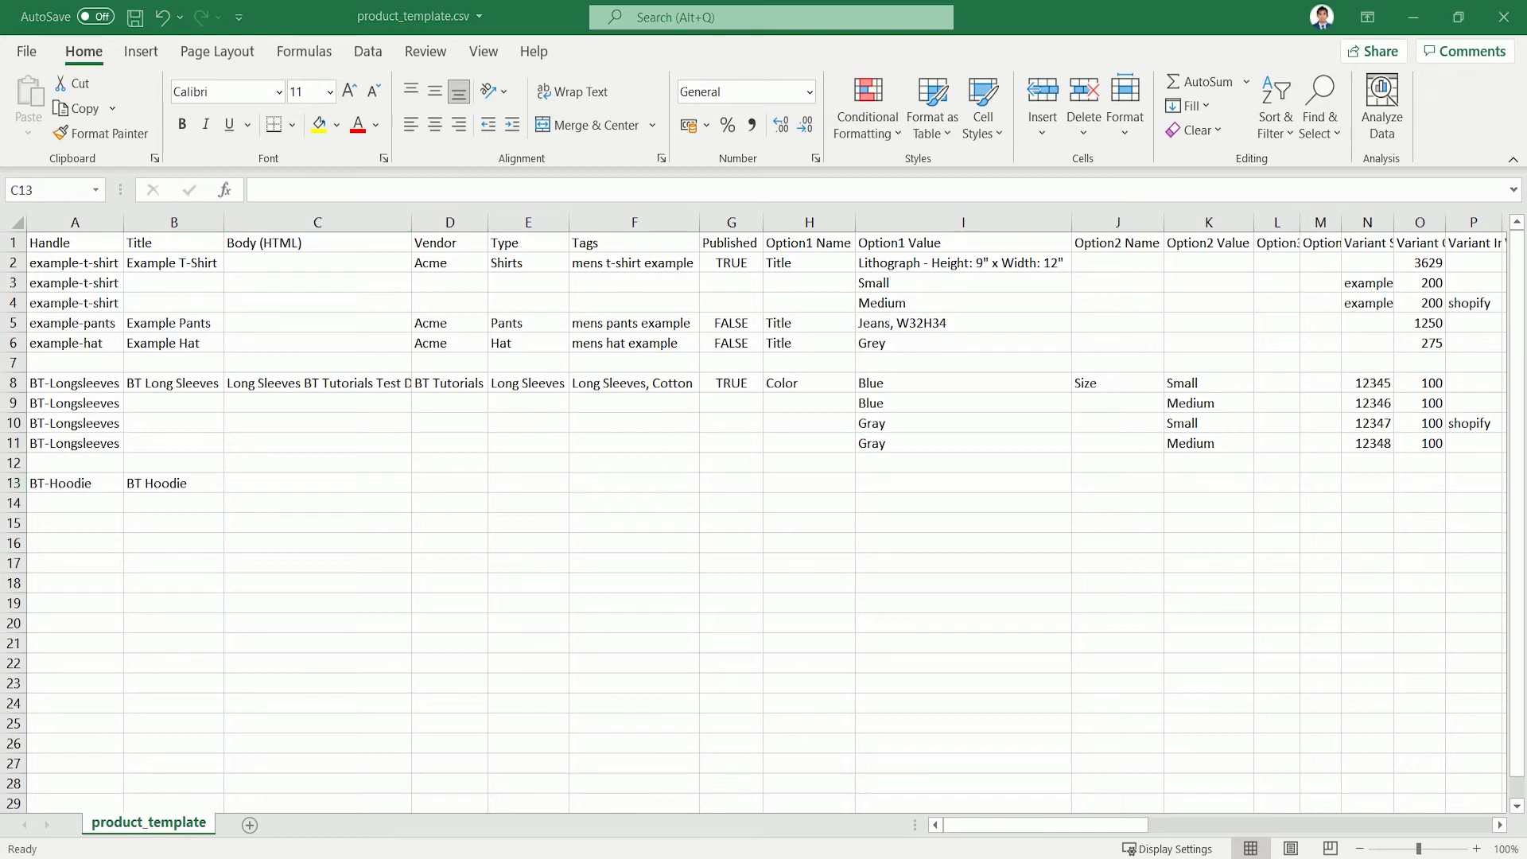
Step: Paste the hoodie body description into C13
click(318, 488)
text(Hoodie BT Tutorials Test Description for bulk upload)
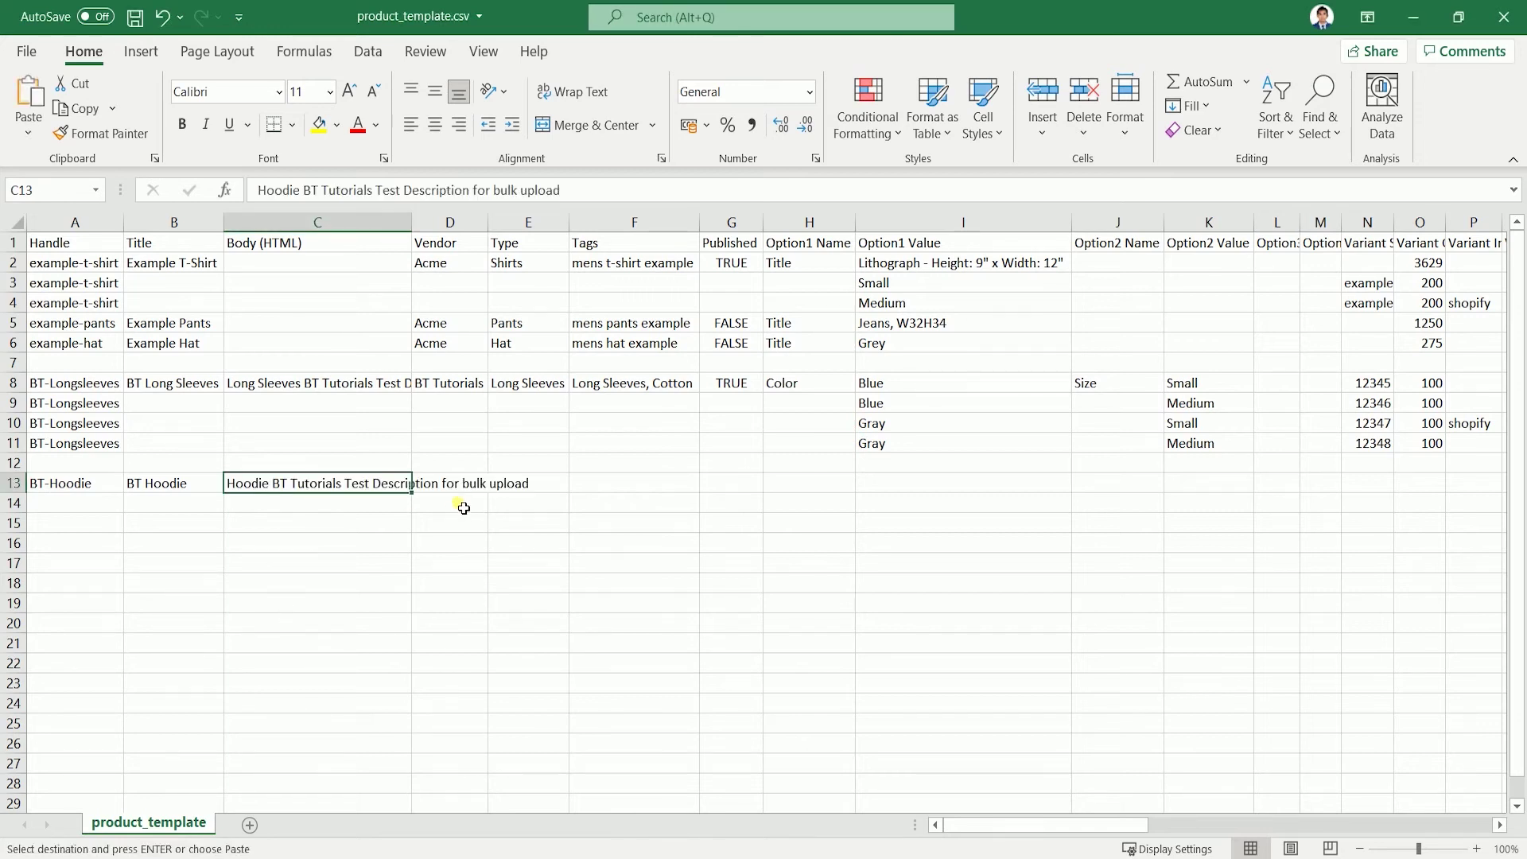
click(450, 488)
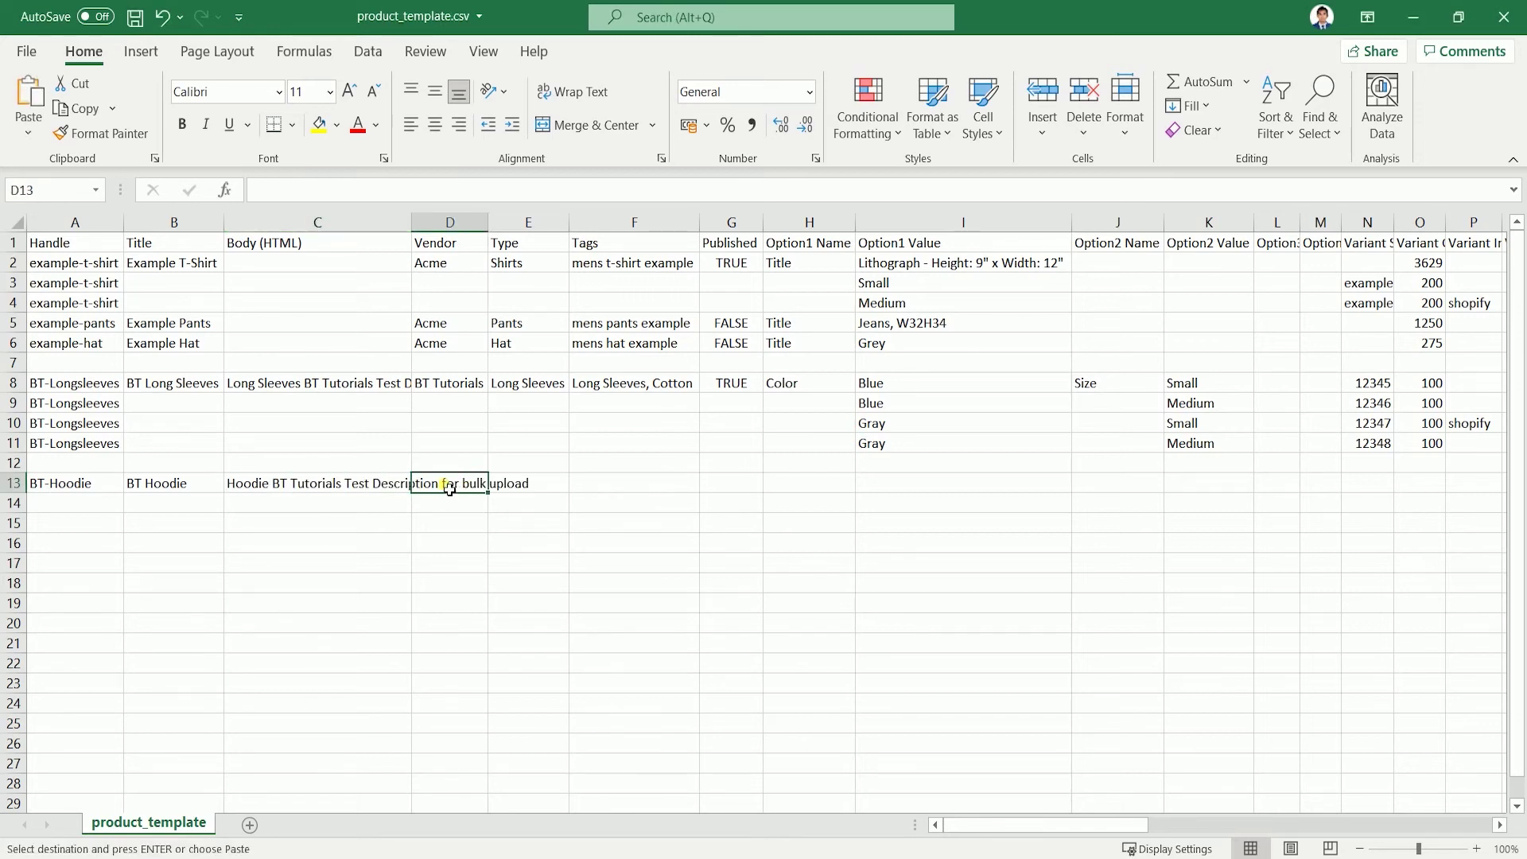
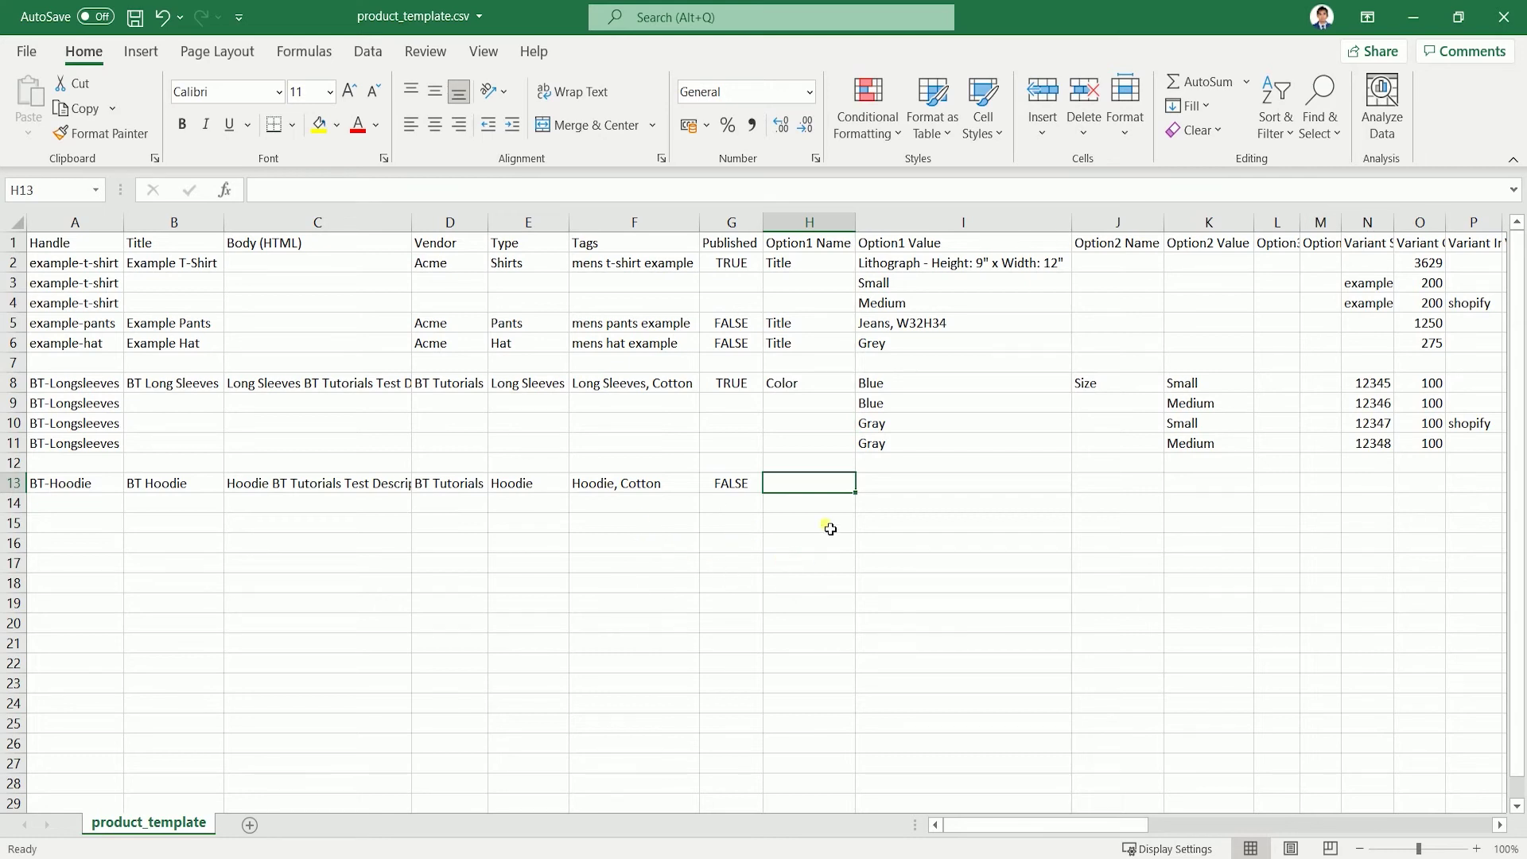
Step: Enter Pullover as the Hoodie's Option1 Name and auto-fit the Variant SKU column
text(Pullover)
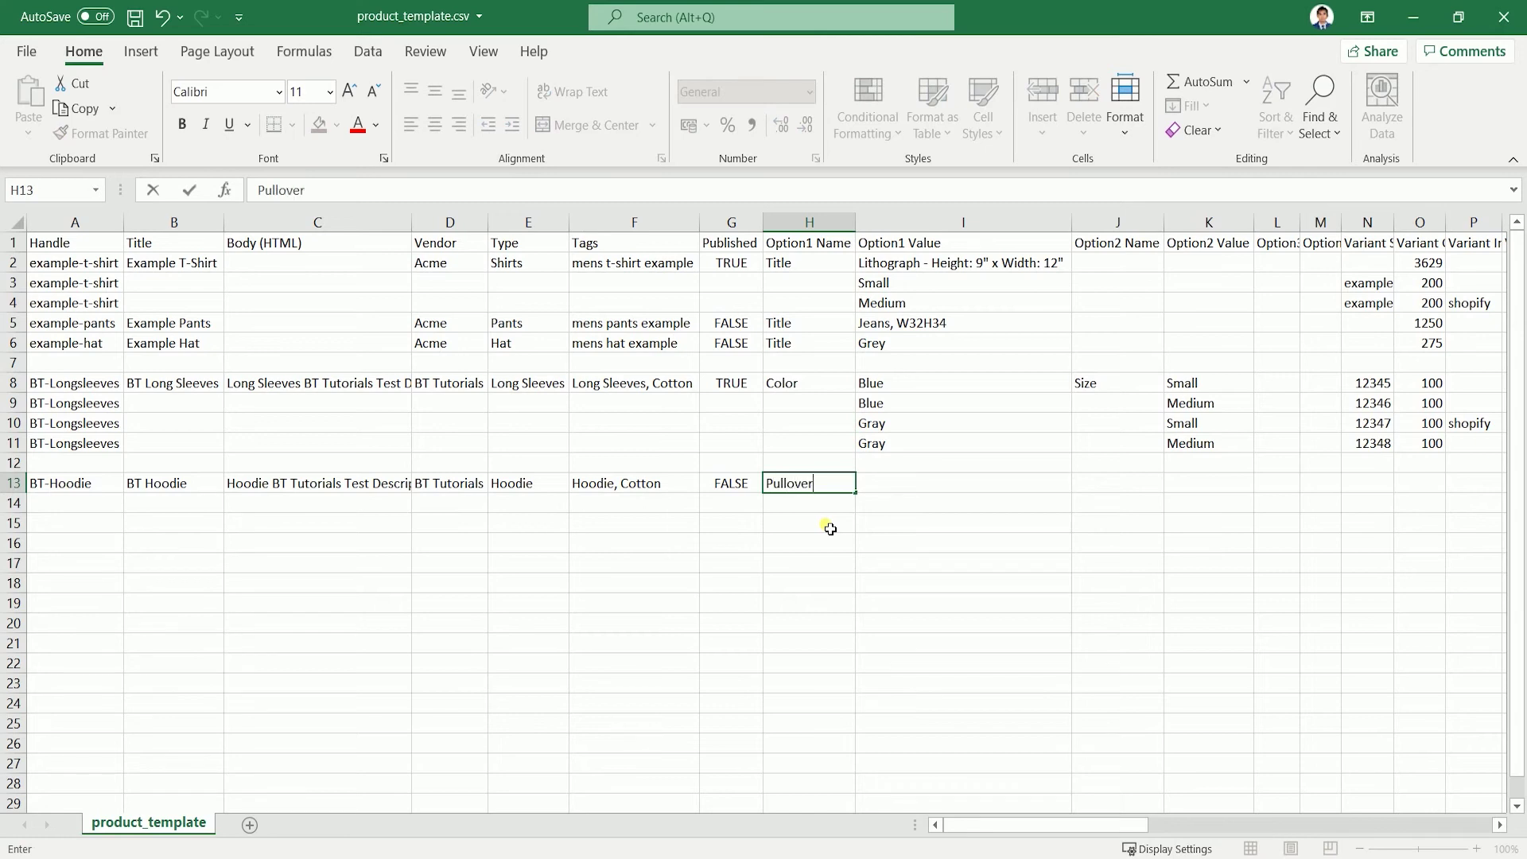
key(Tab)
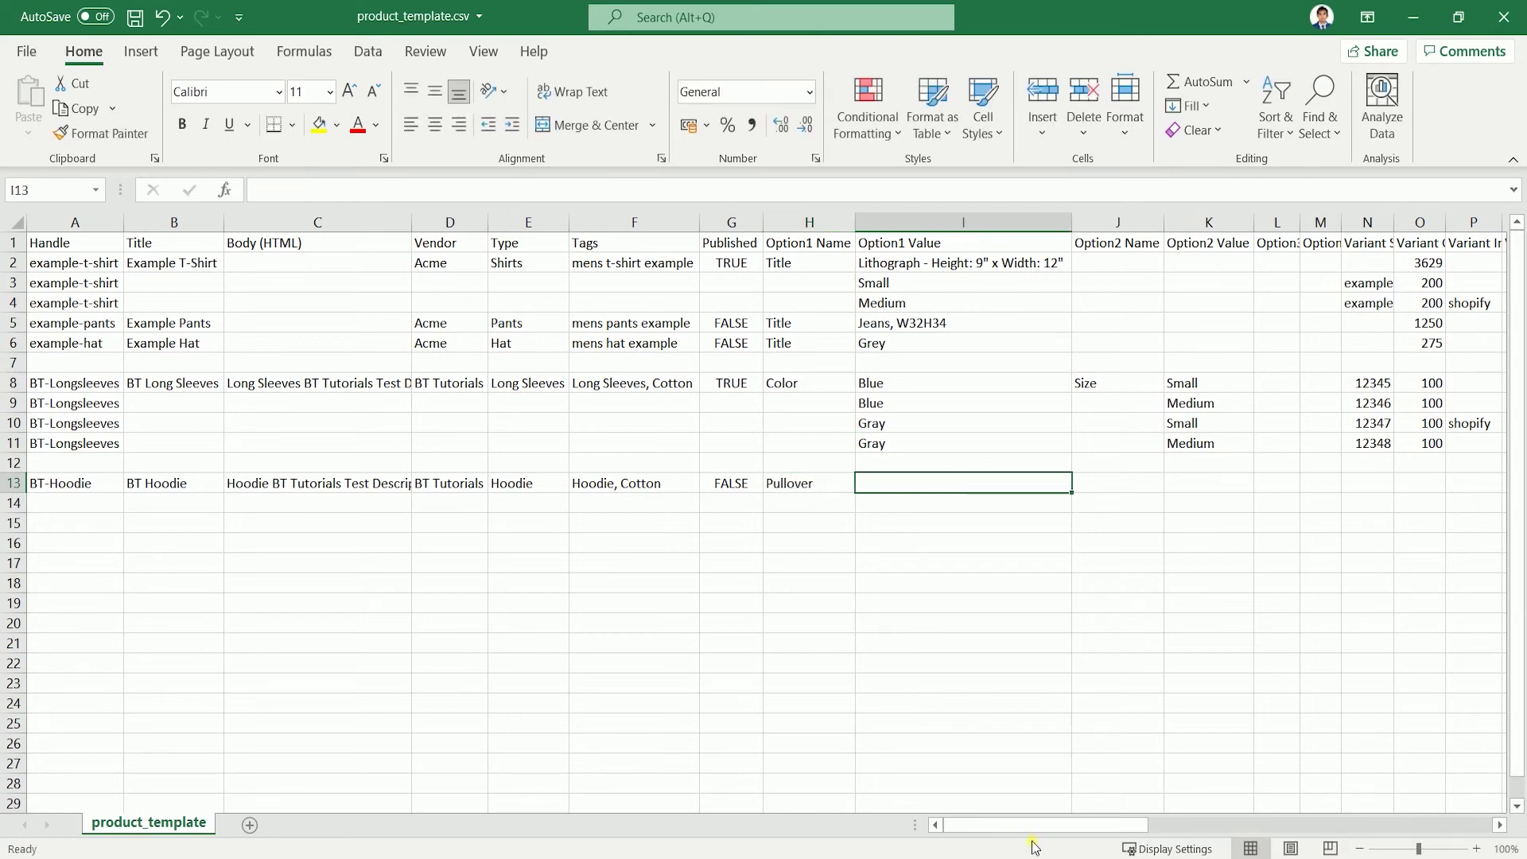
drag(1018, 827, 1076, 845)
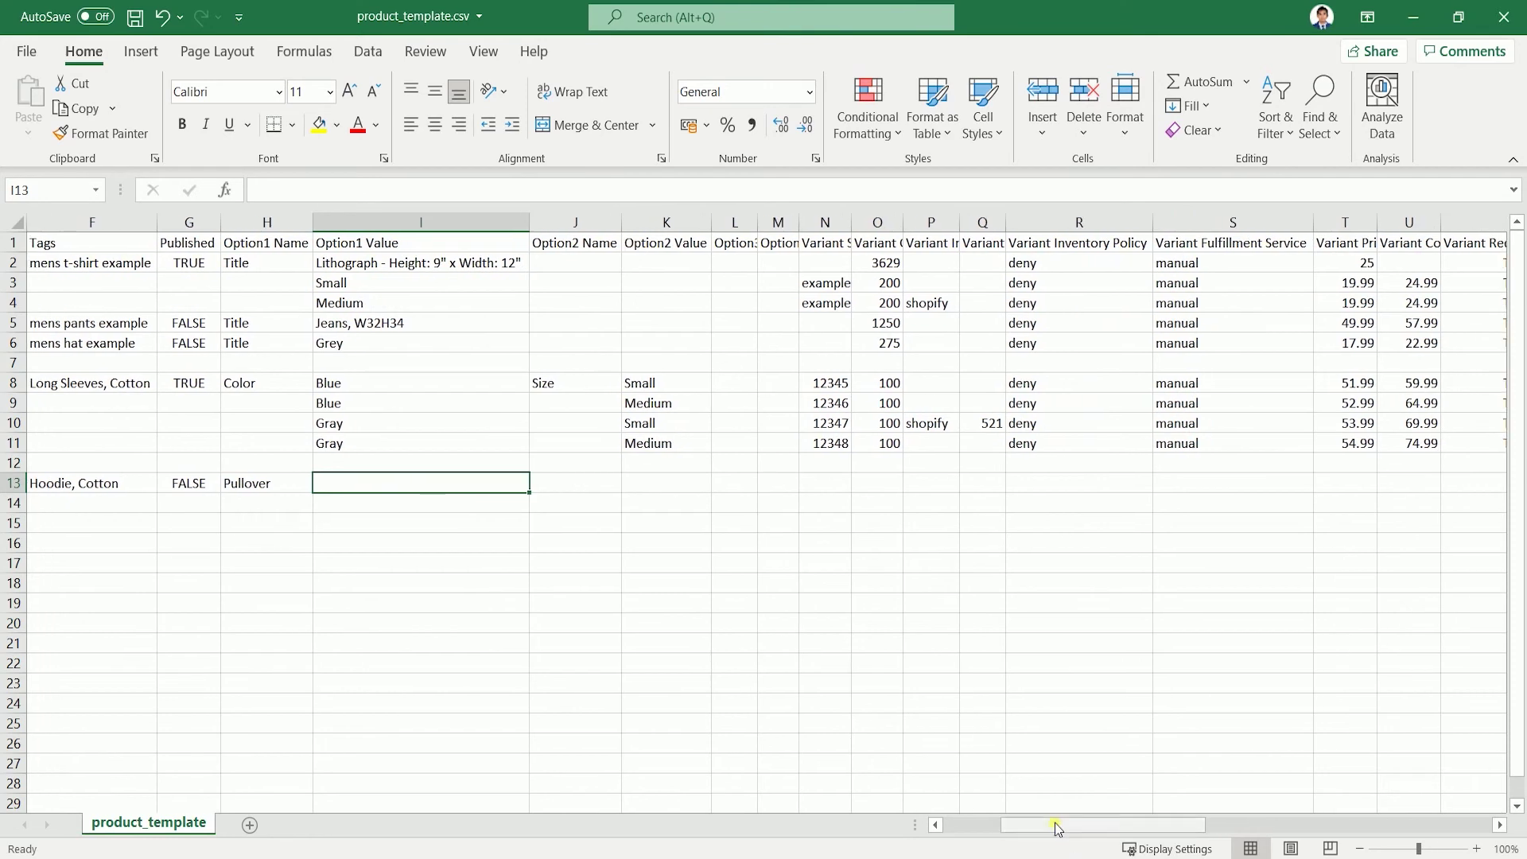
click(862, 494)
drag(812, 486, 867, 494)
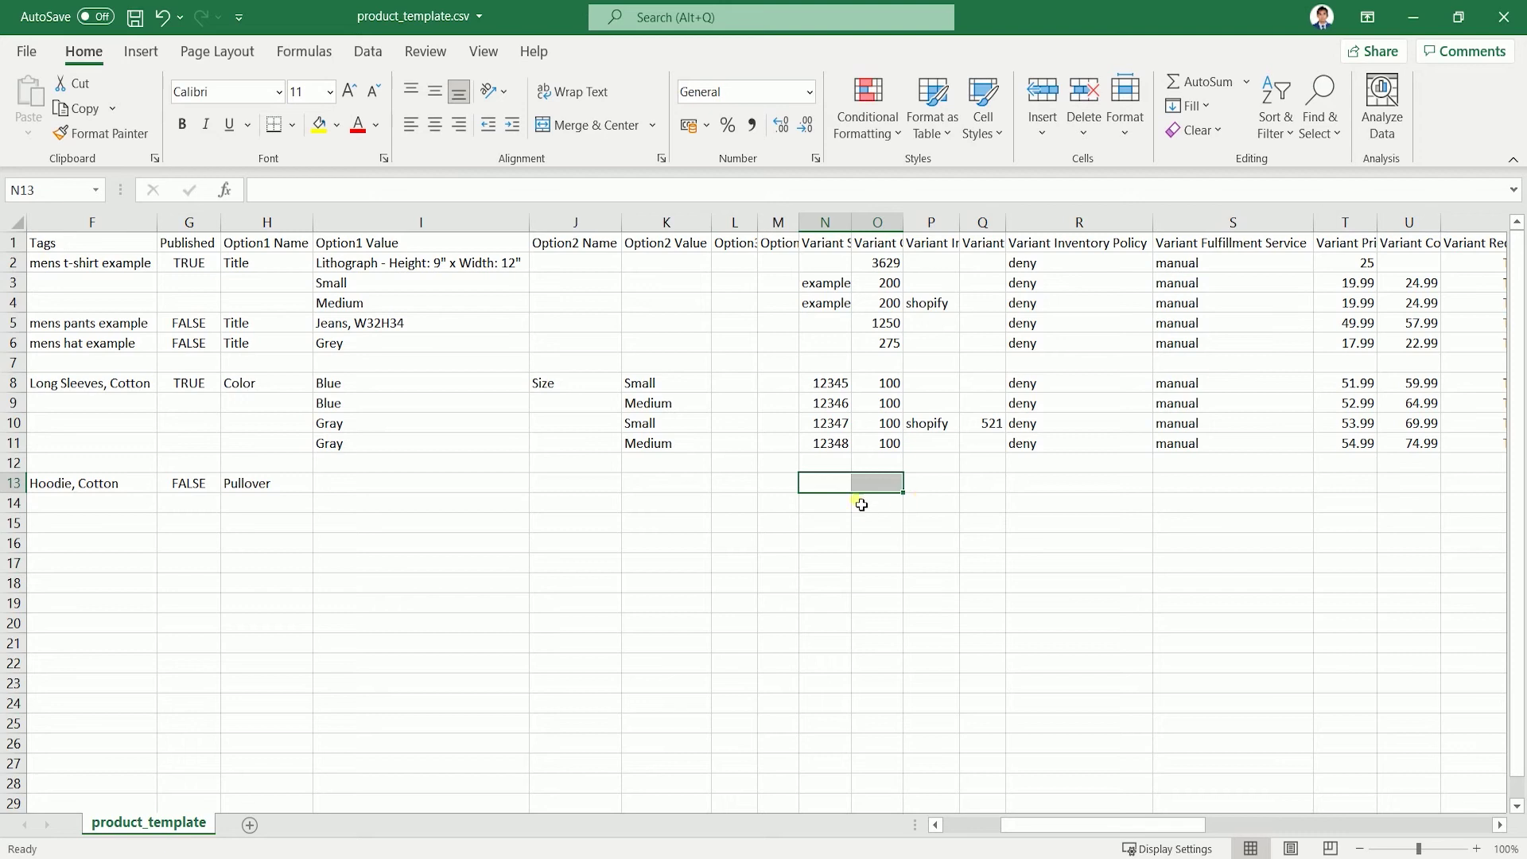
click(843, 487)
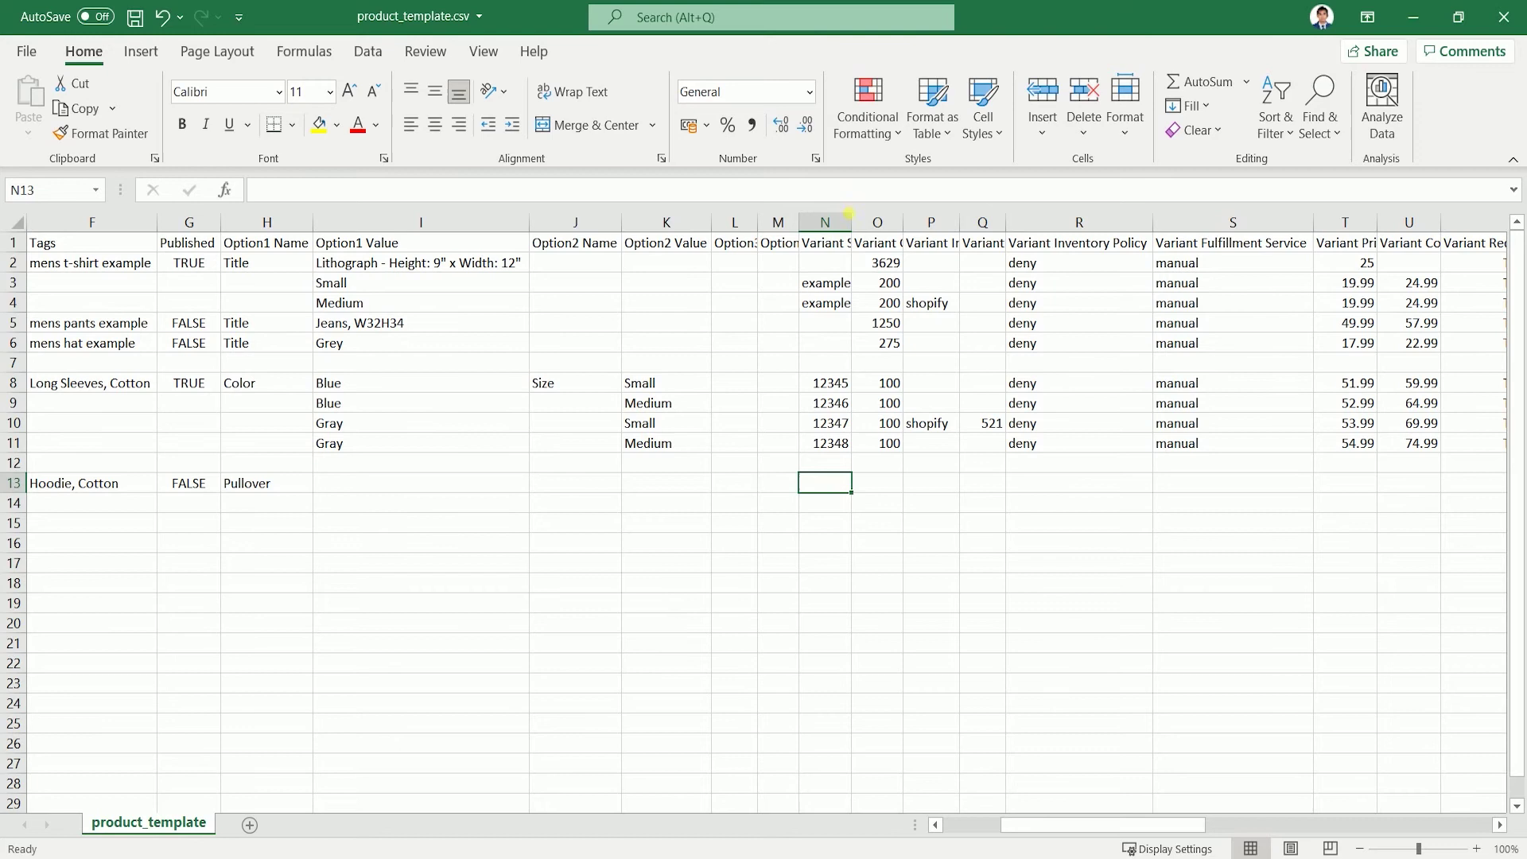
double_click(851, 222)
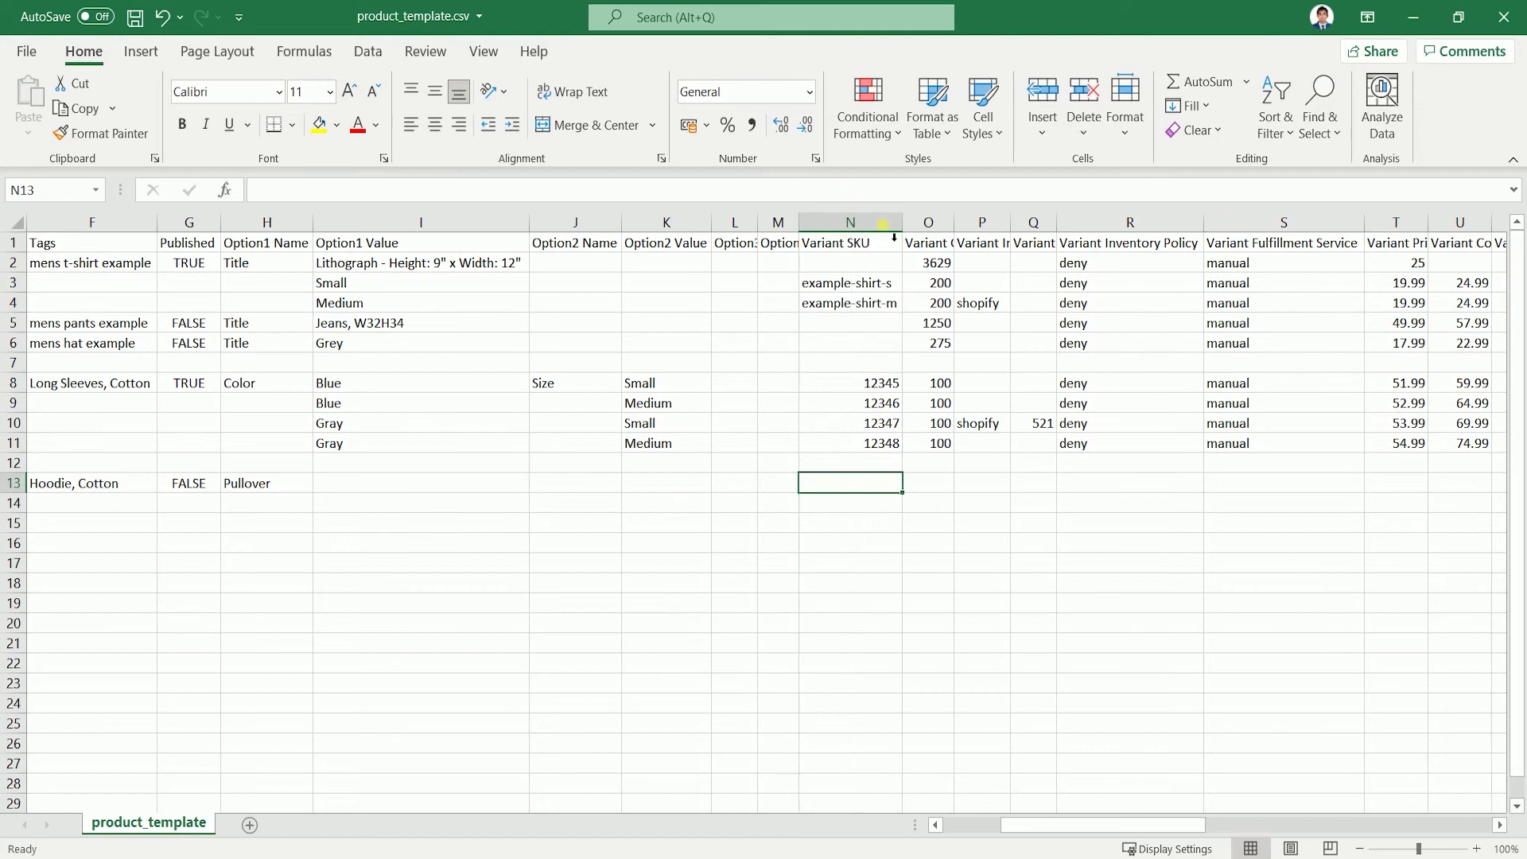
Step: Enter 300 Variant Grams for the Hoodie and auto-fit the grams, inventory tracker and quantity columns
click(925, 488)
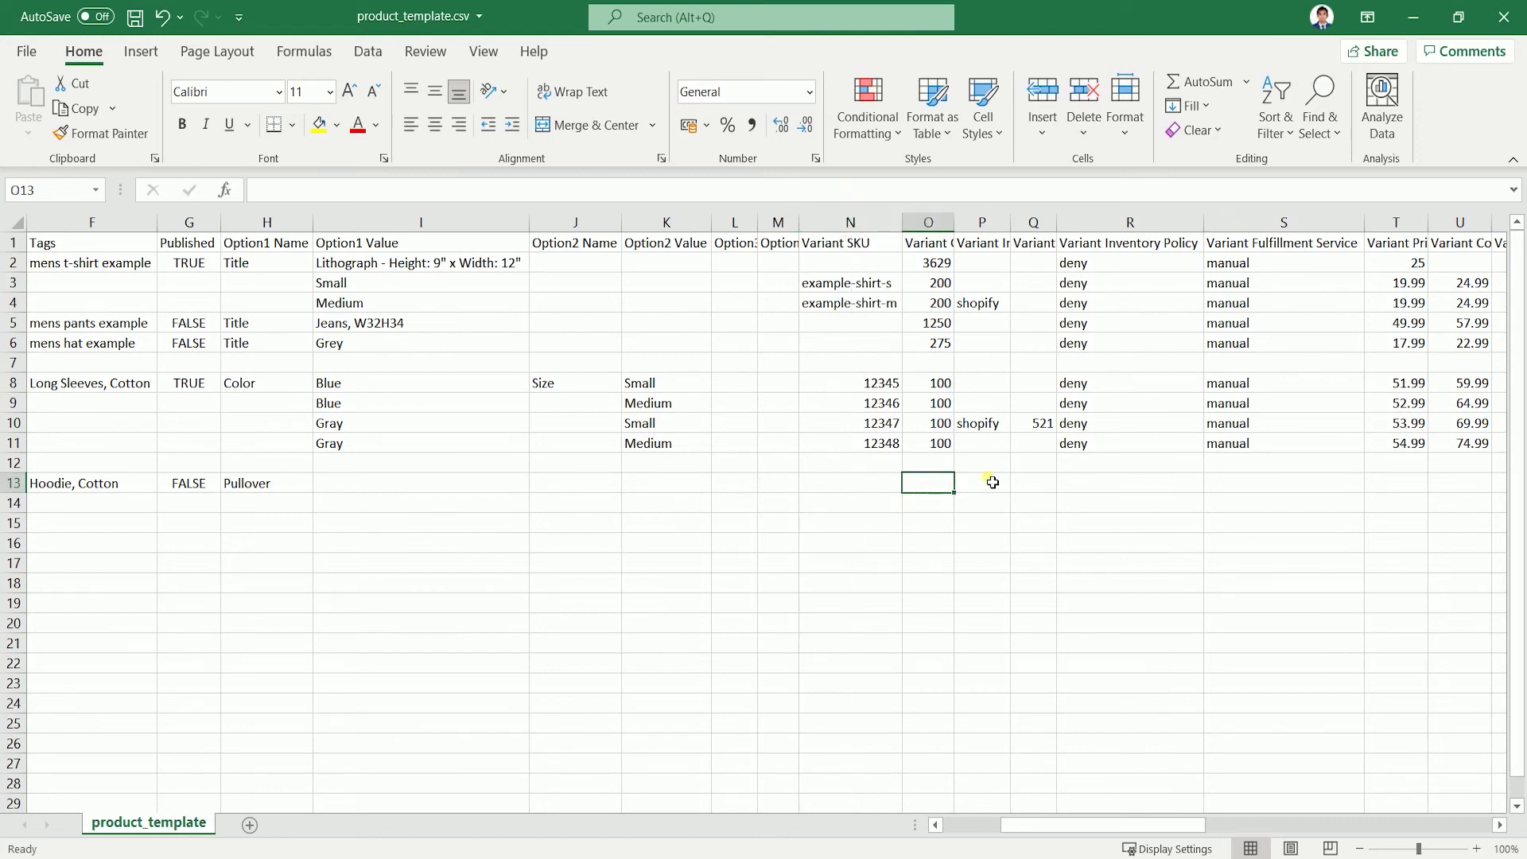
double_click(954, 222)
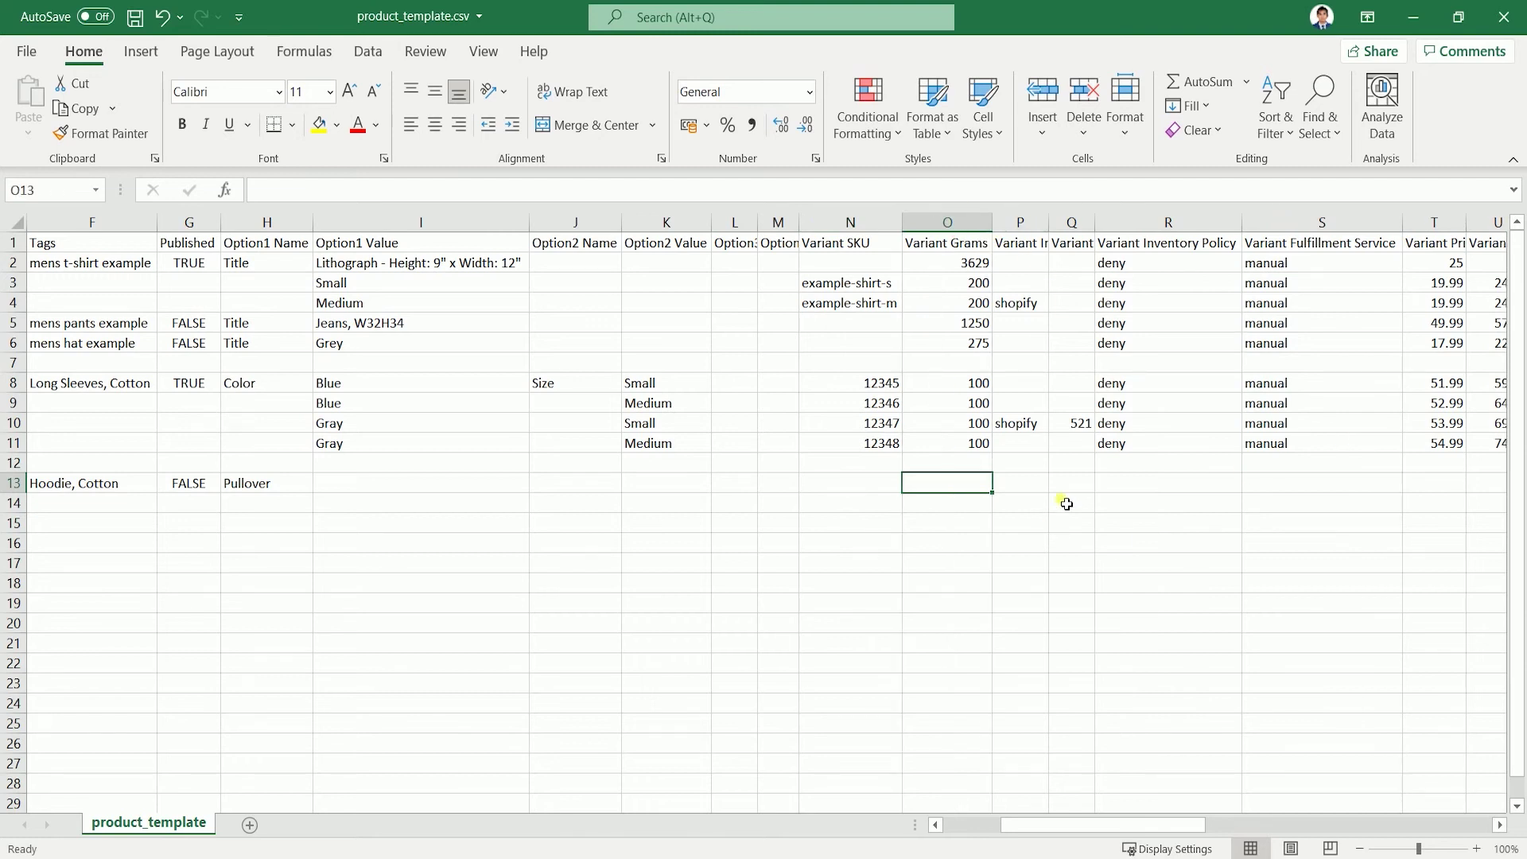
text(300)
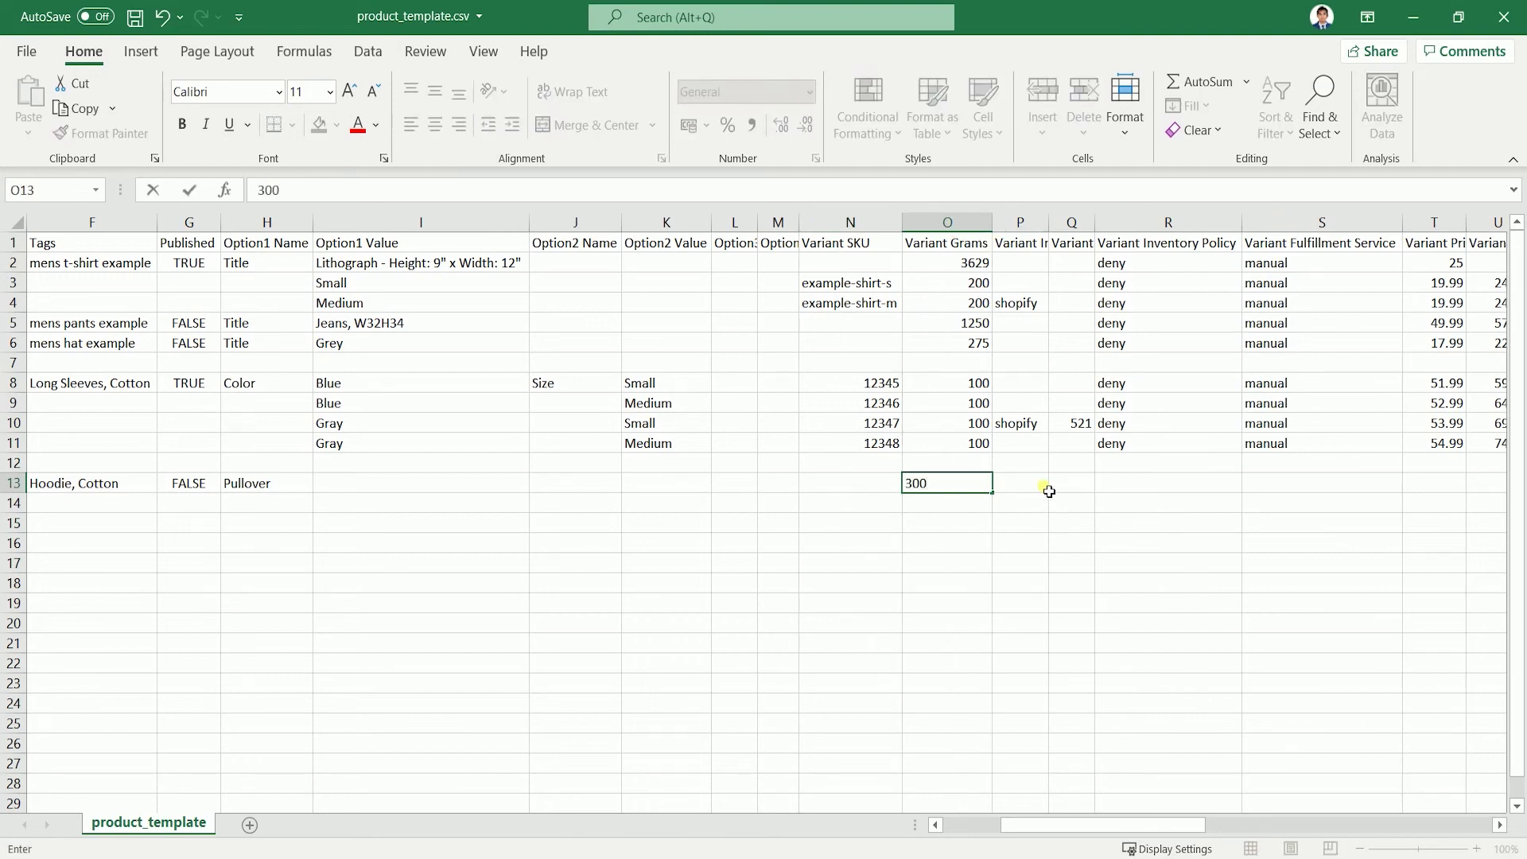
click(1049, 491)
double_click(1049, 222)
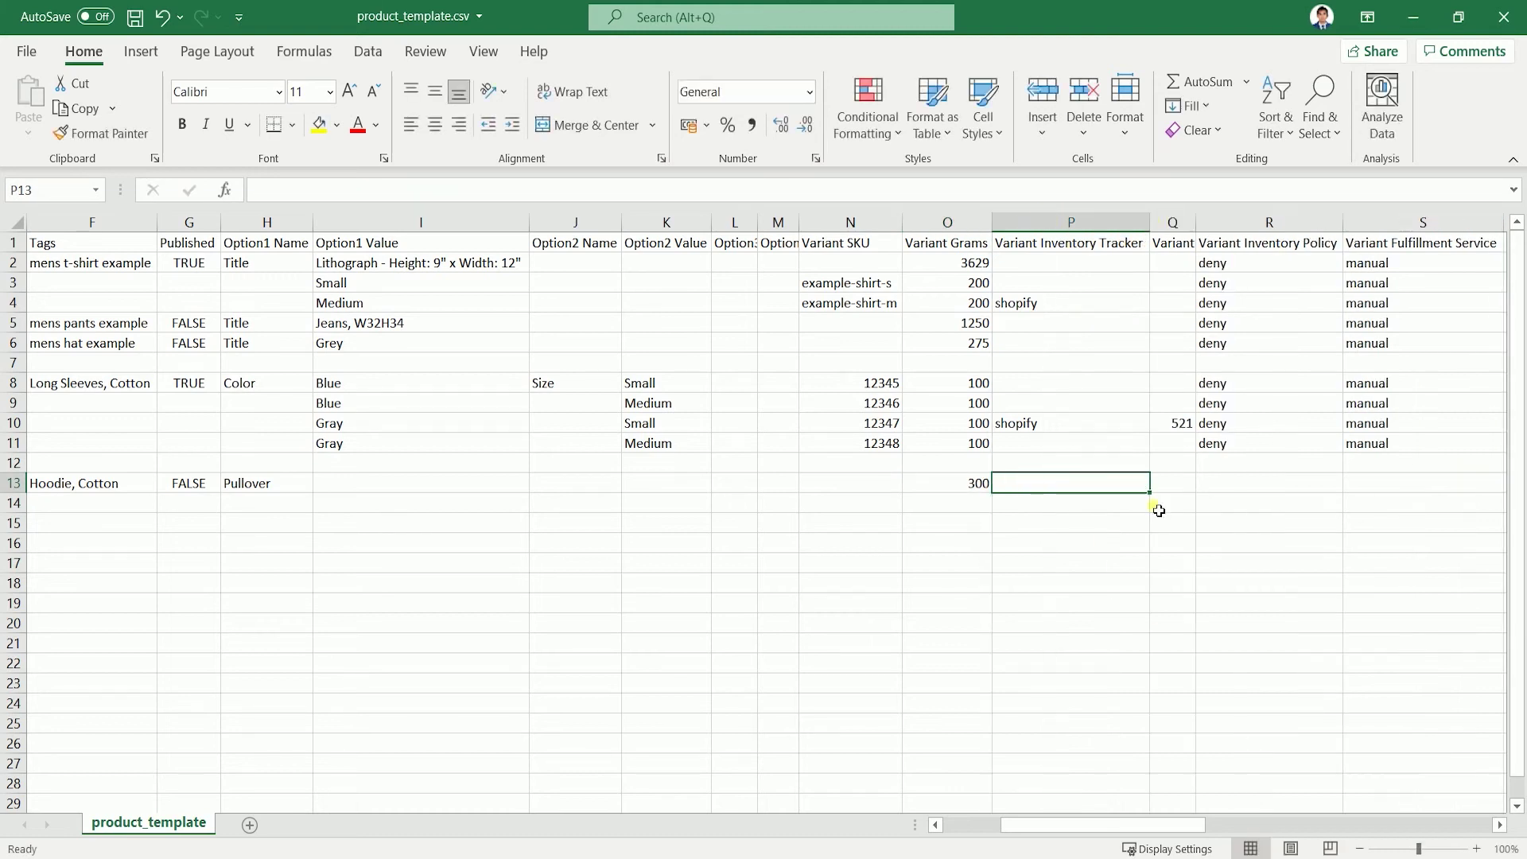
double_click(1196, 222)
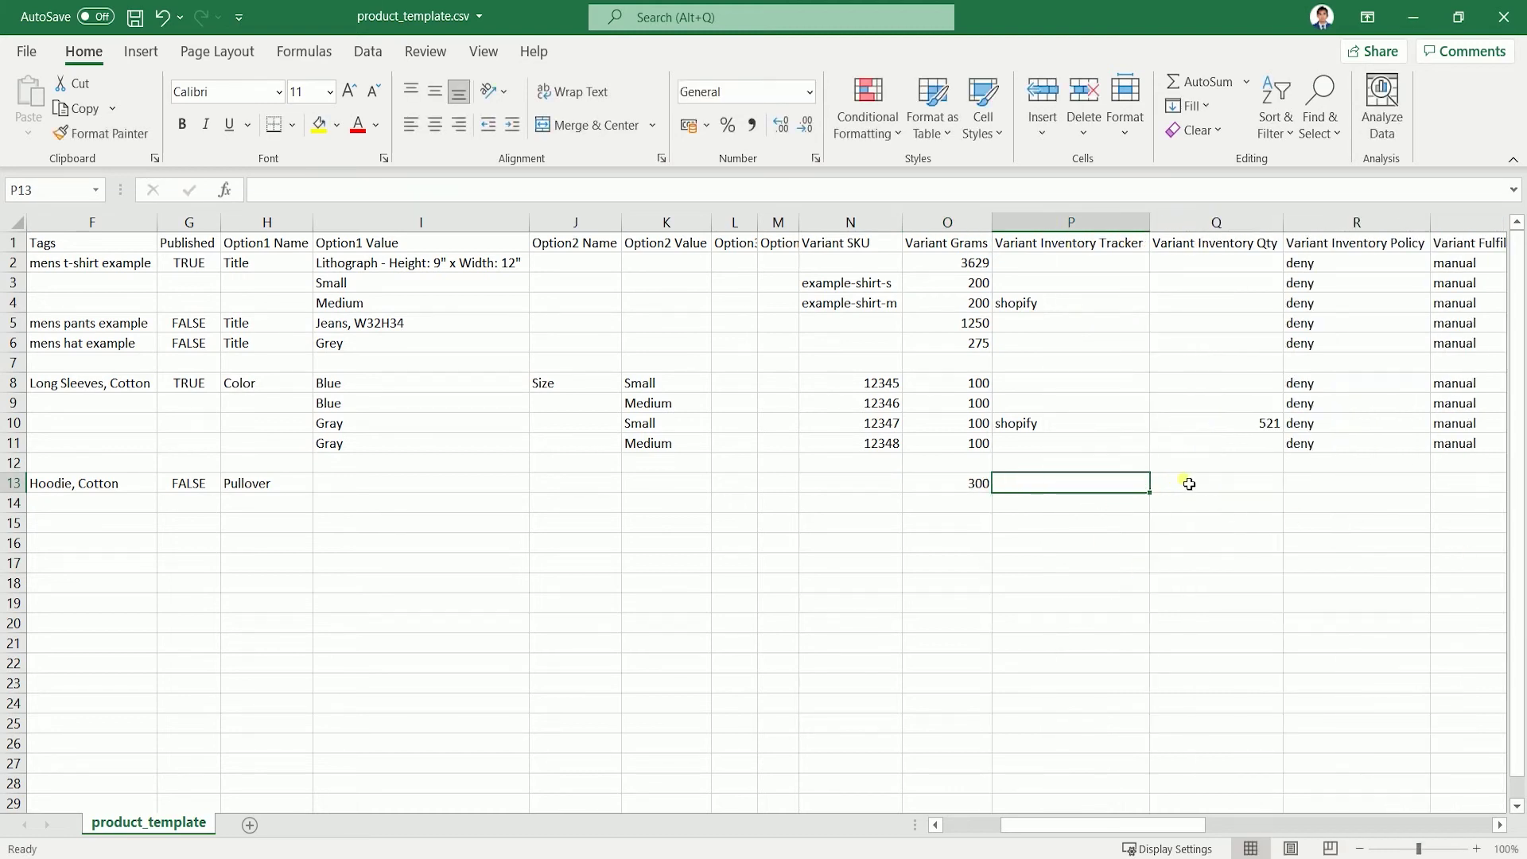
drag(1145, 827, 1202, 835)
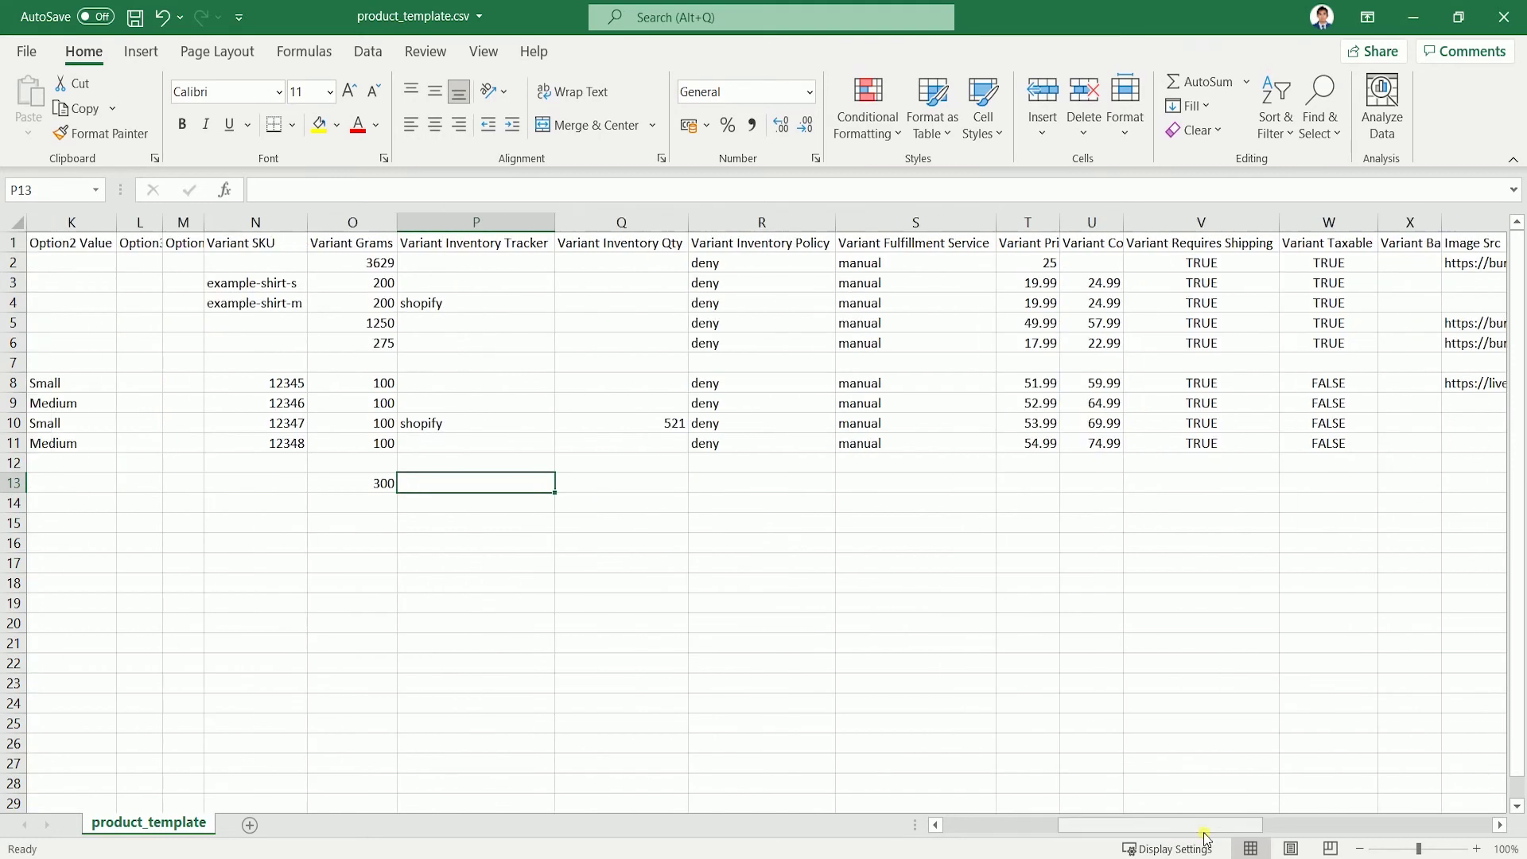
click(719, 490)
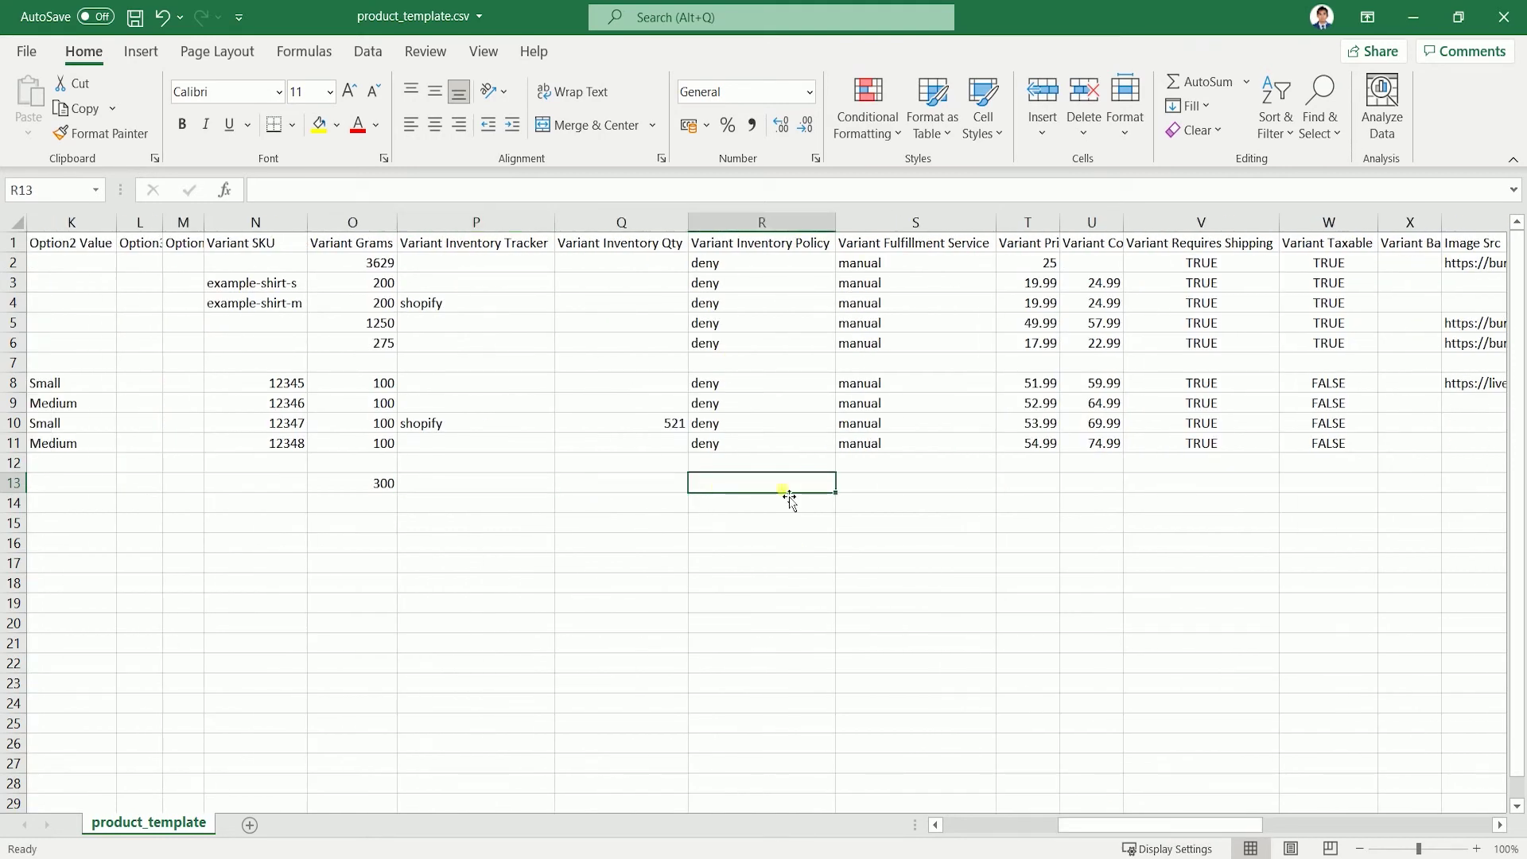
Step: Set the Hoodie's inventory policy to deny, fulfillment service to manual and price to 49.99
text(deny)
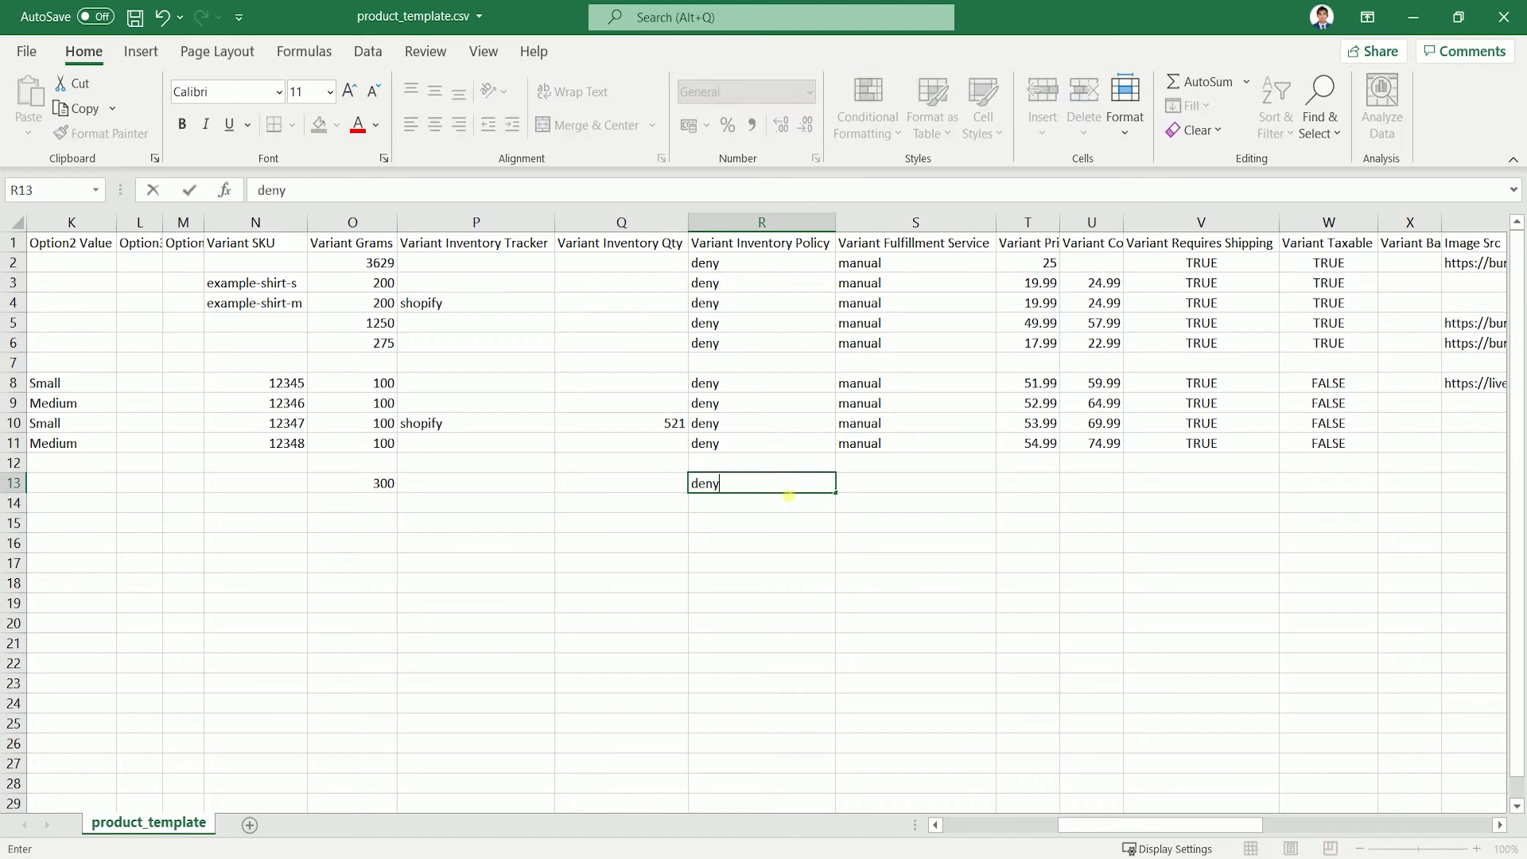
key(Tab)
text(manual)
key(Tab)
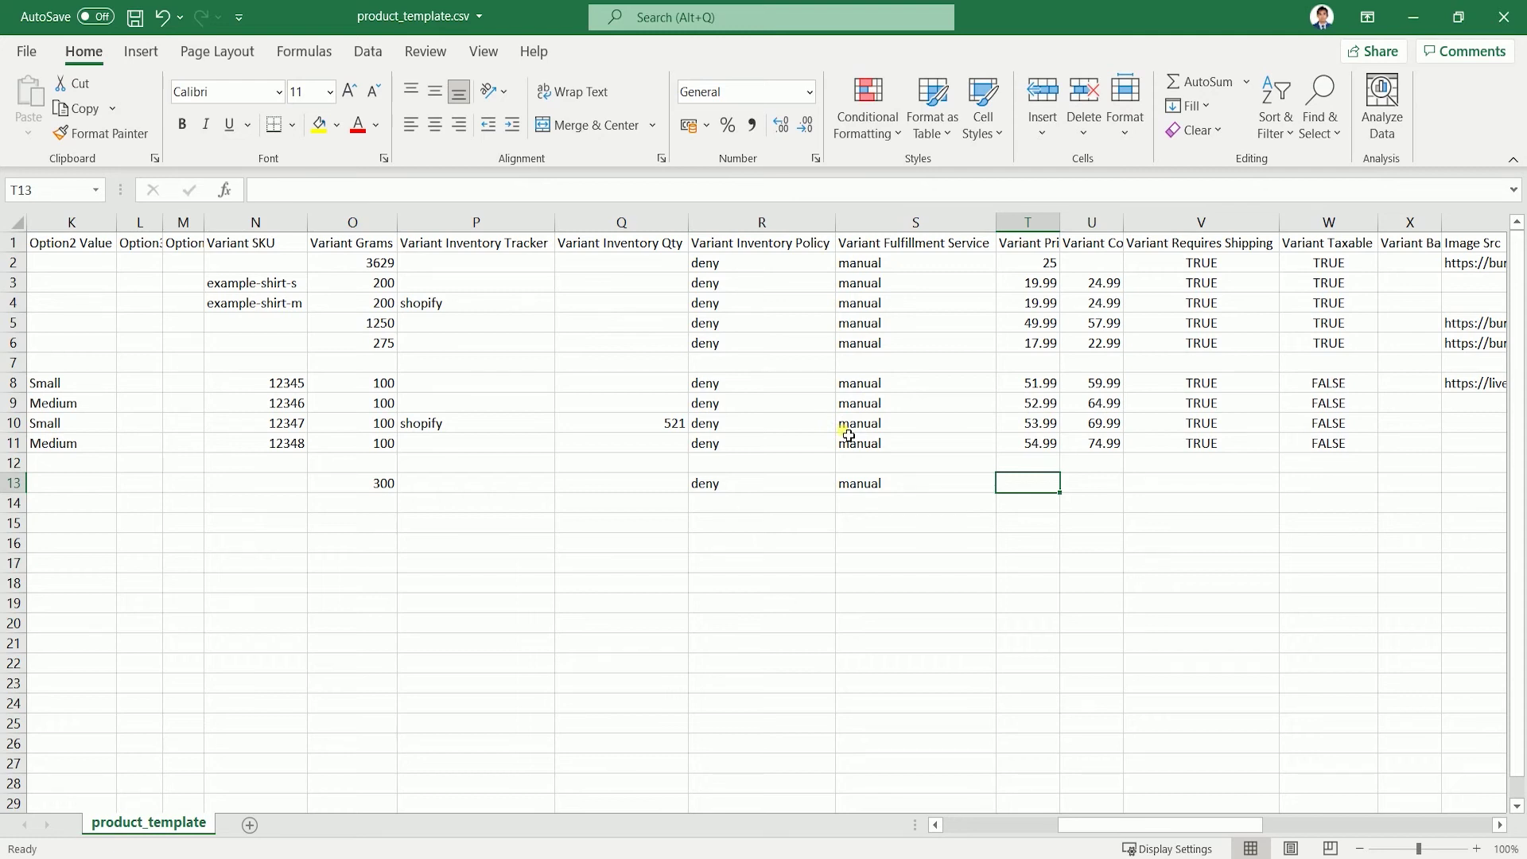
text(49.99)
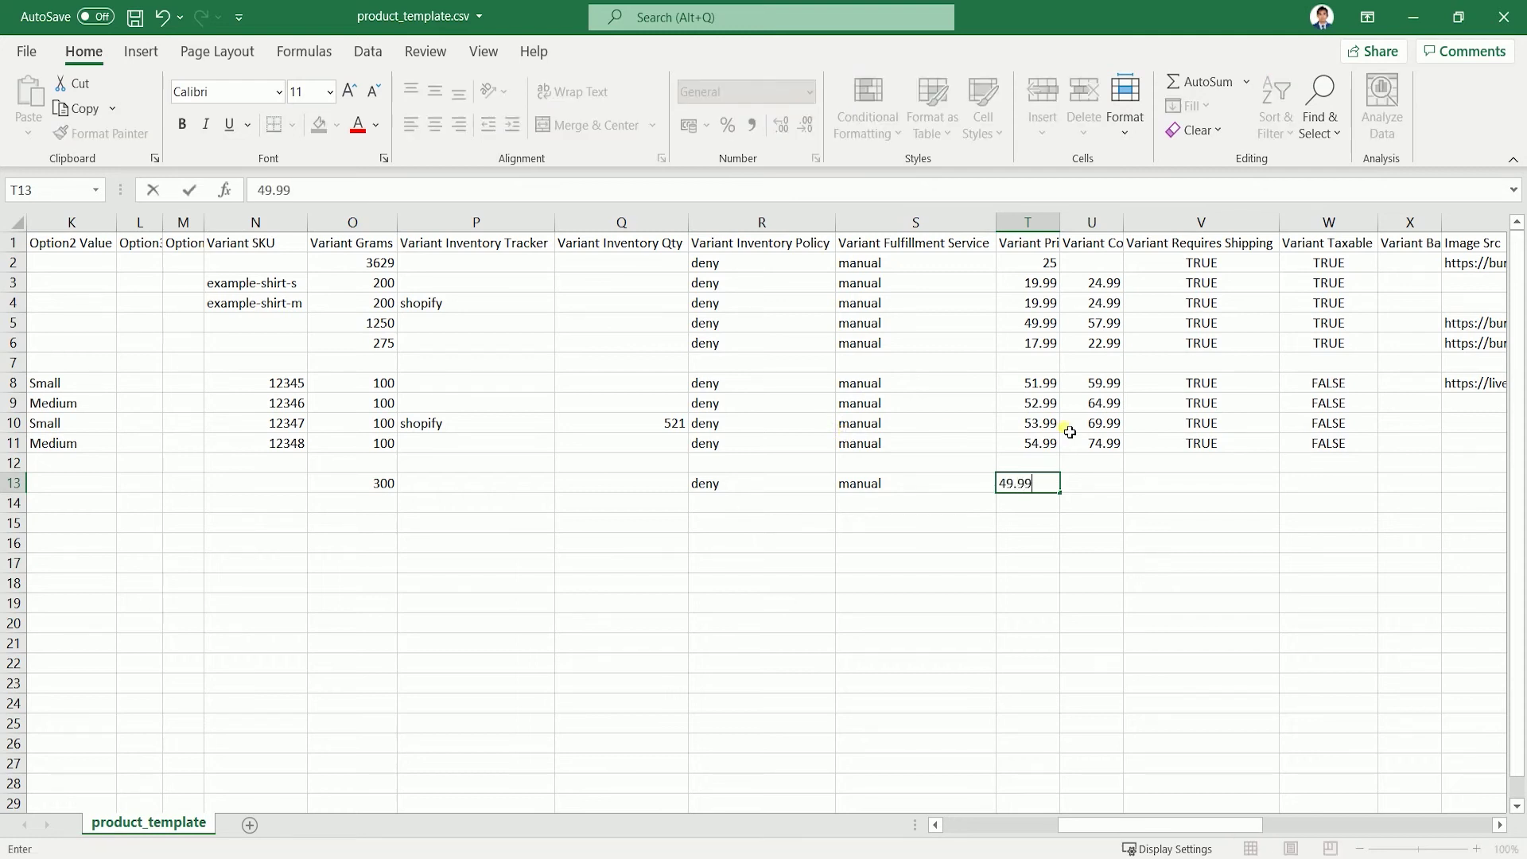
key(Tab)
Step: Set the Hoodie's compare-at price to 57.99, requires shipping TRUE and taxable FALSE
text(57.99)
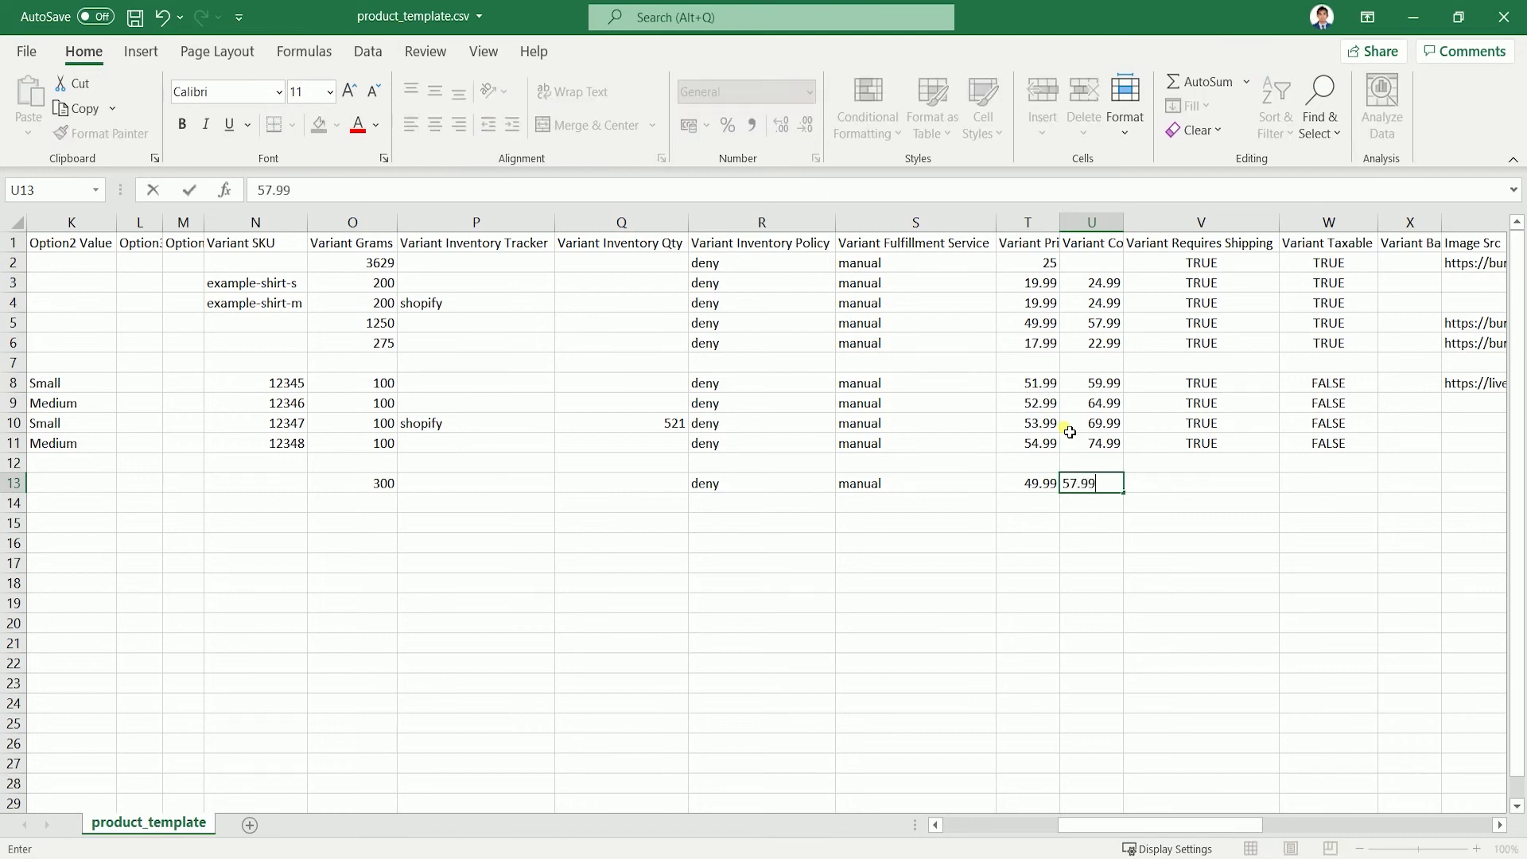
key(Tab)
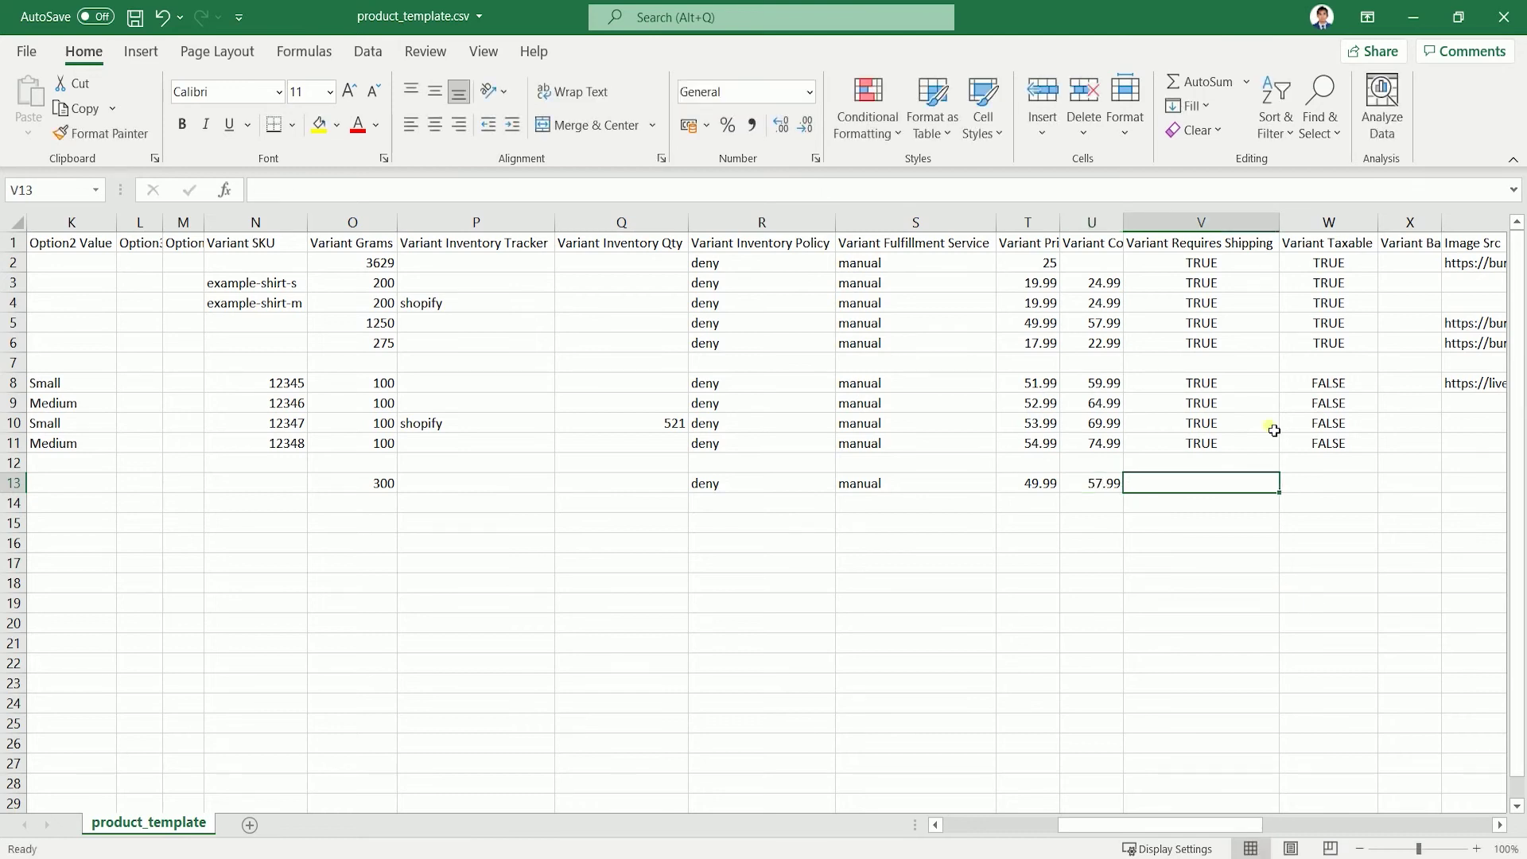
text(true)
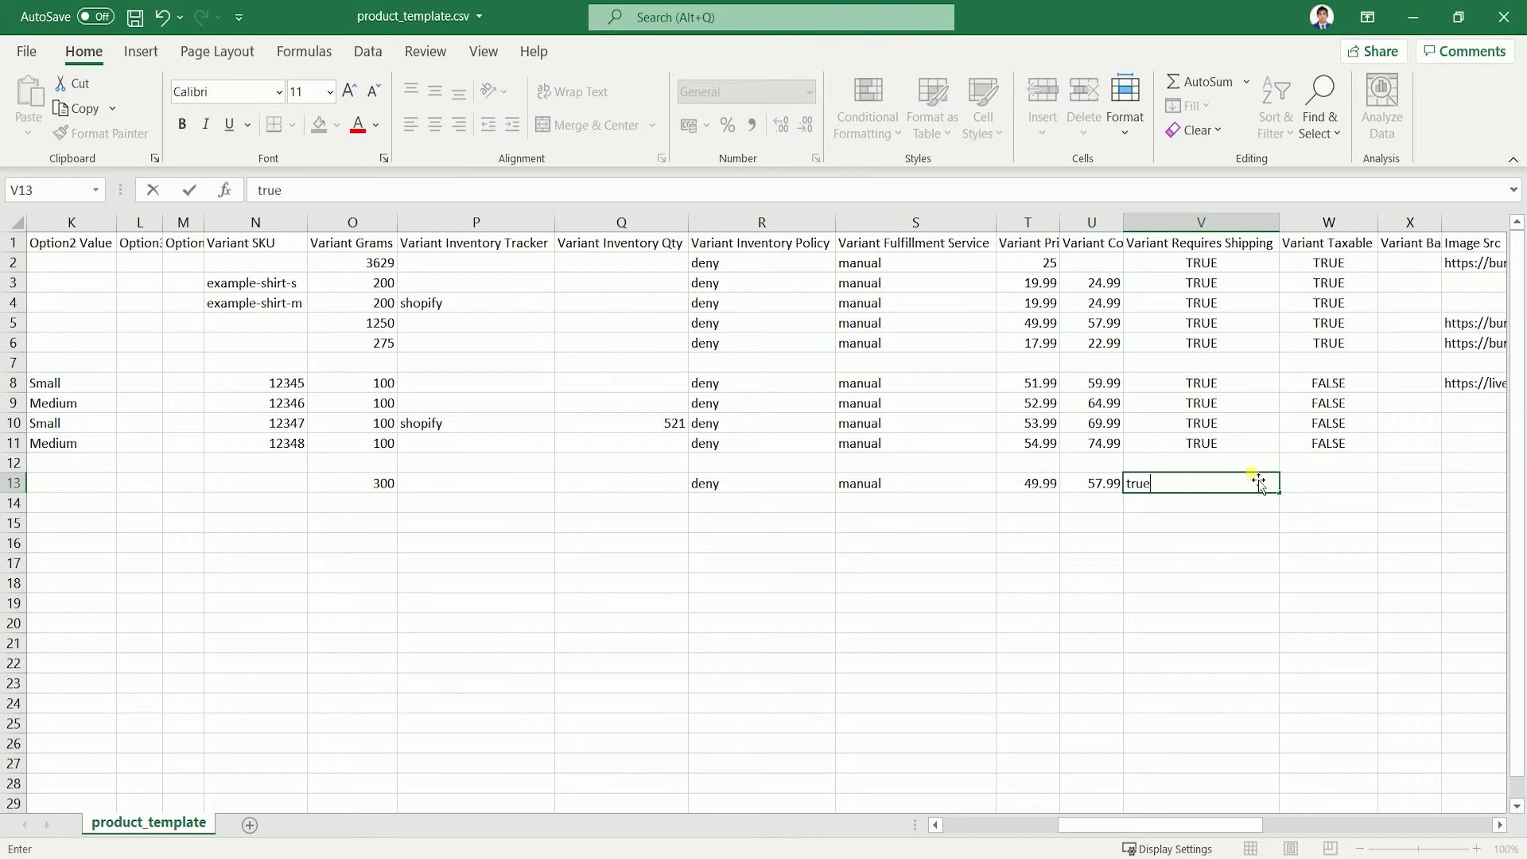
key(Tab)
text(false)
key(Tab)
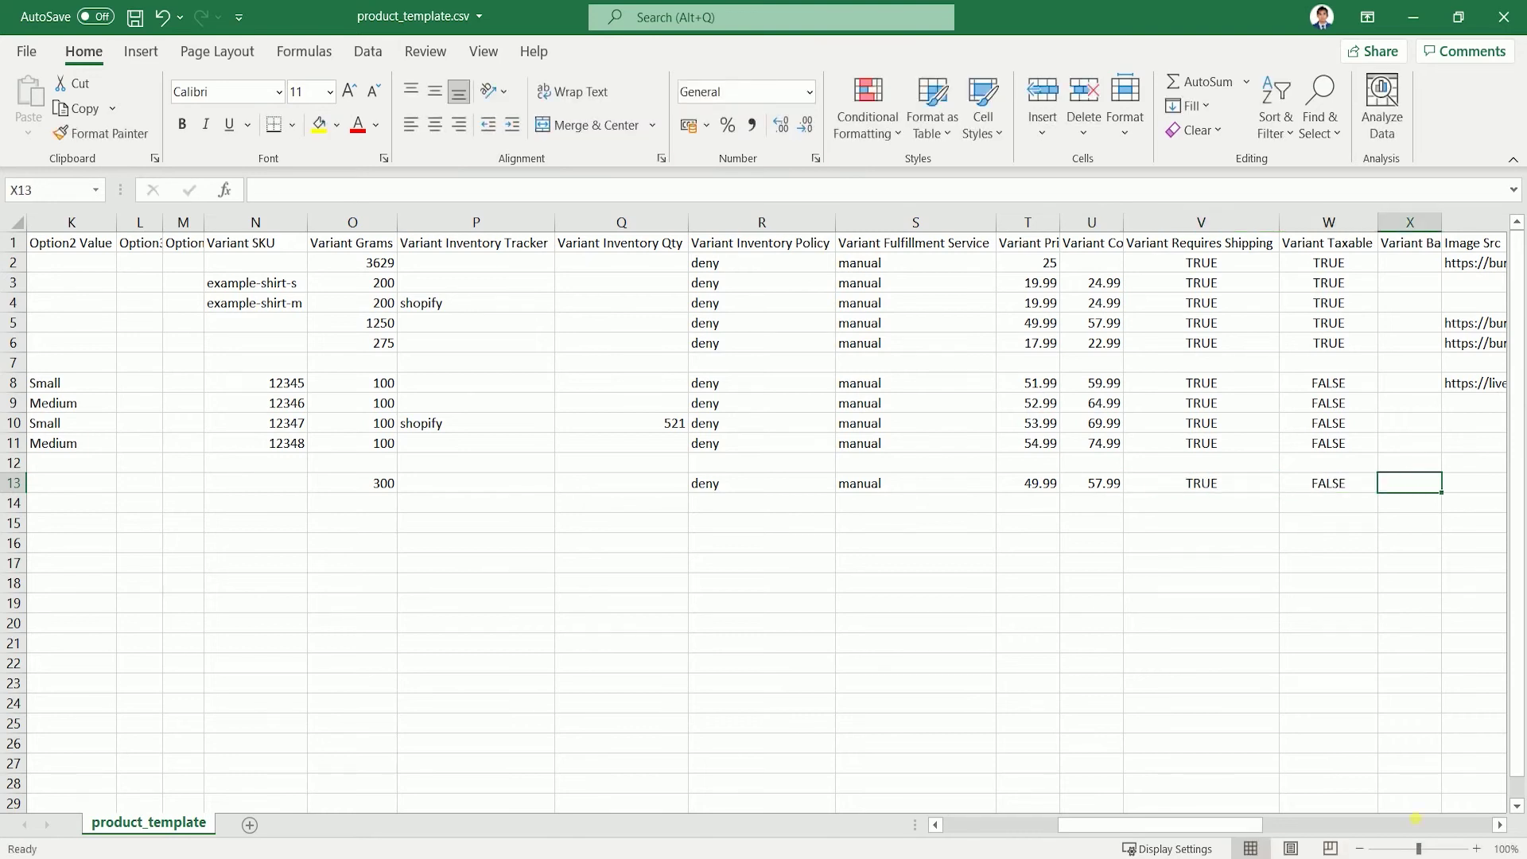
drag(1213, 825, 1299, 826)
Step: Paste the hoodie image URL into Image Src and set image position 1
click(825, 487)
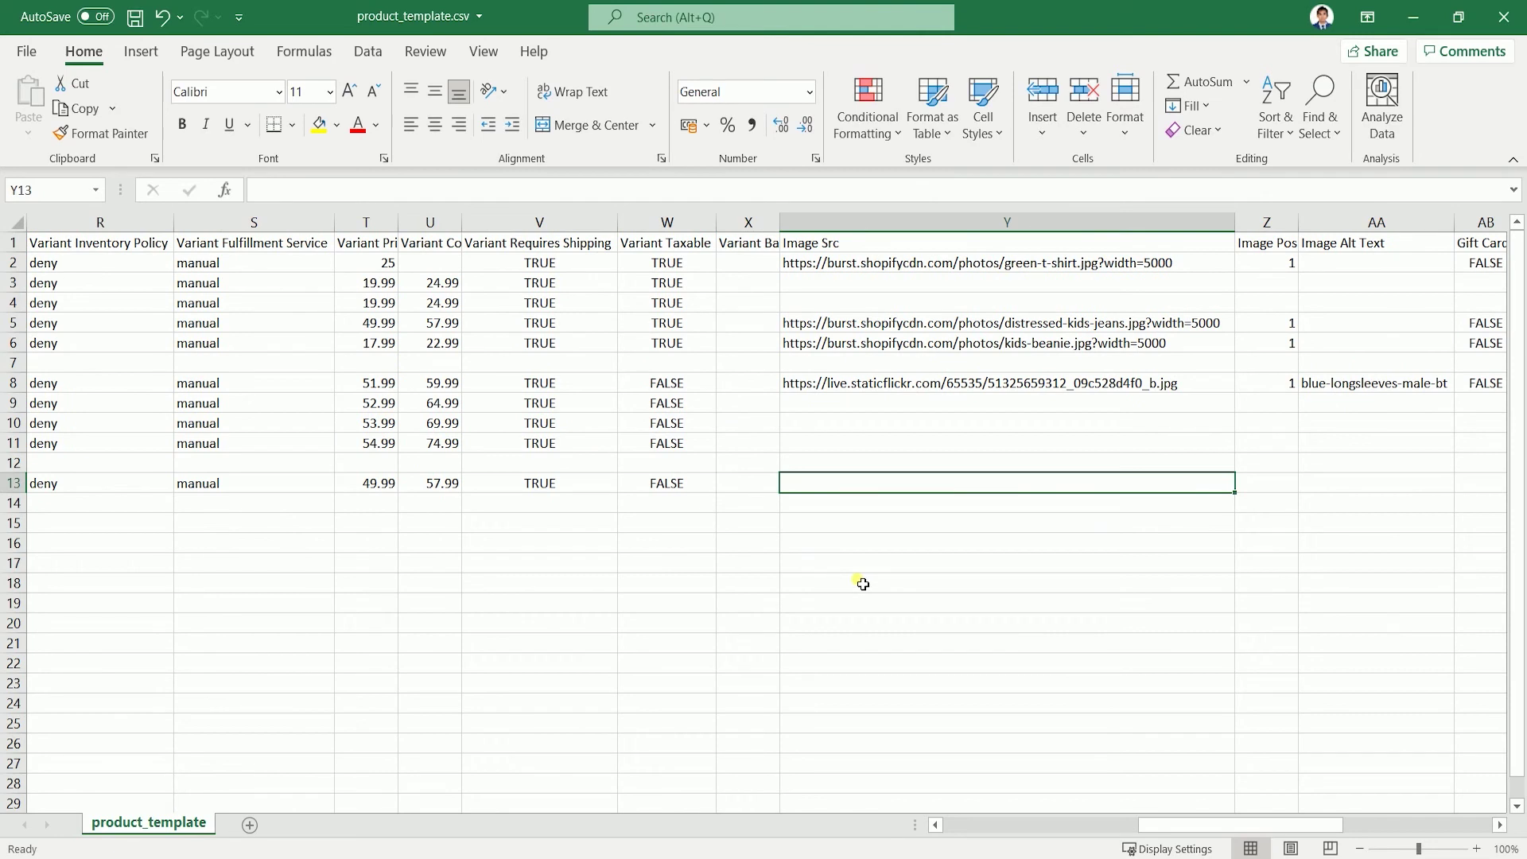
key(ctrl+v)
drag(1220, 825, 1265, 826)
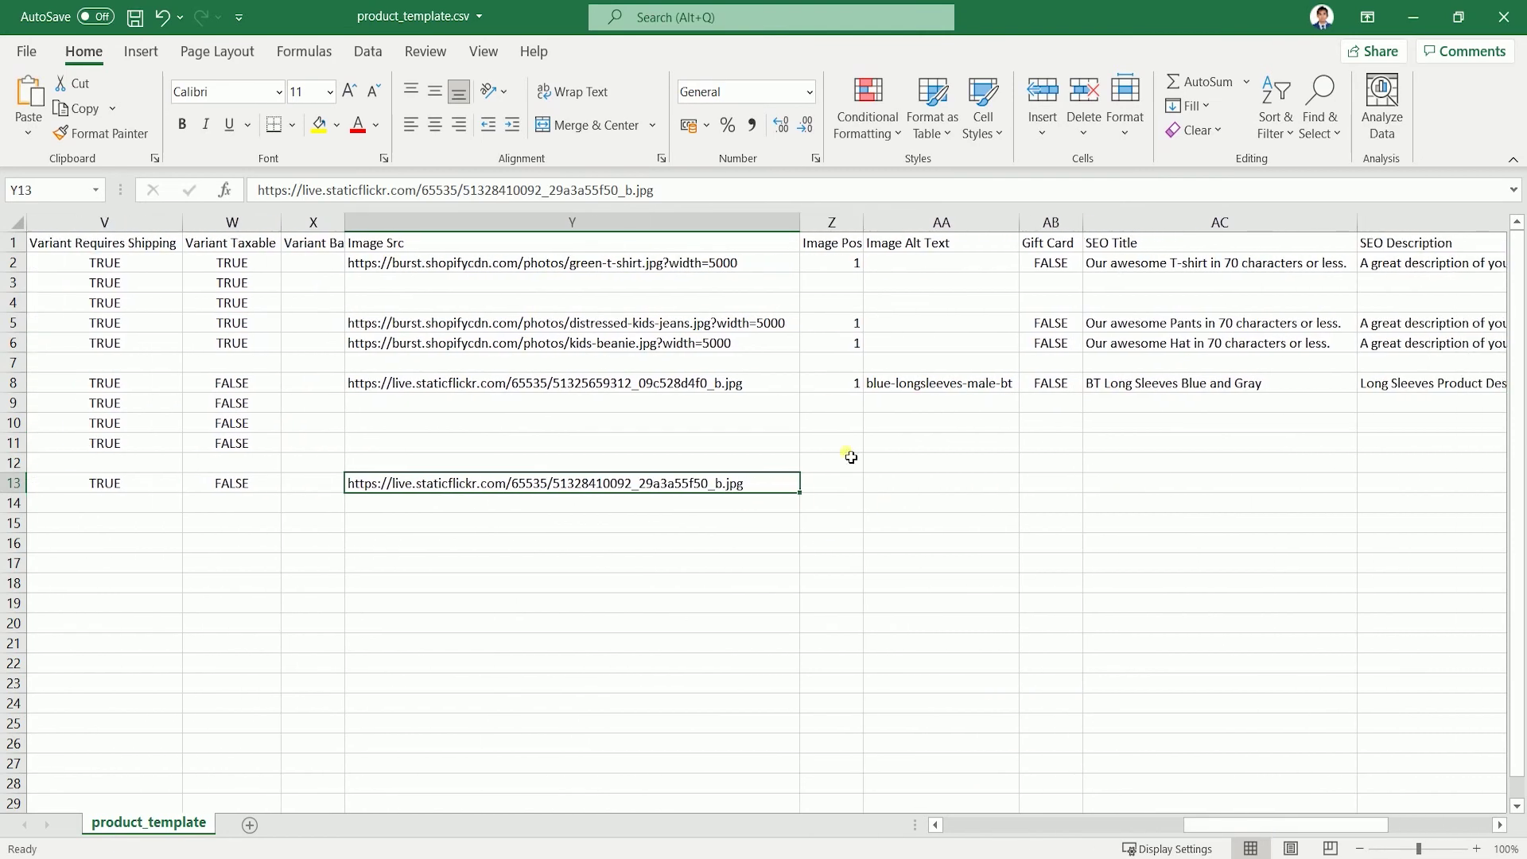
click(832, 485)
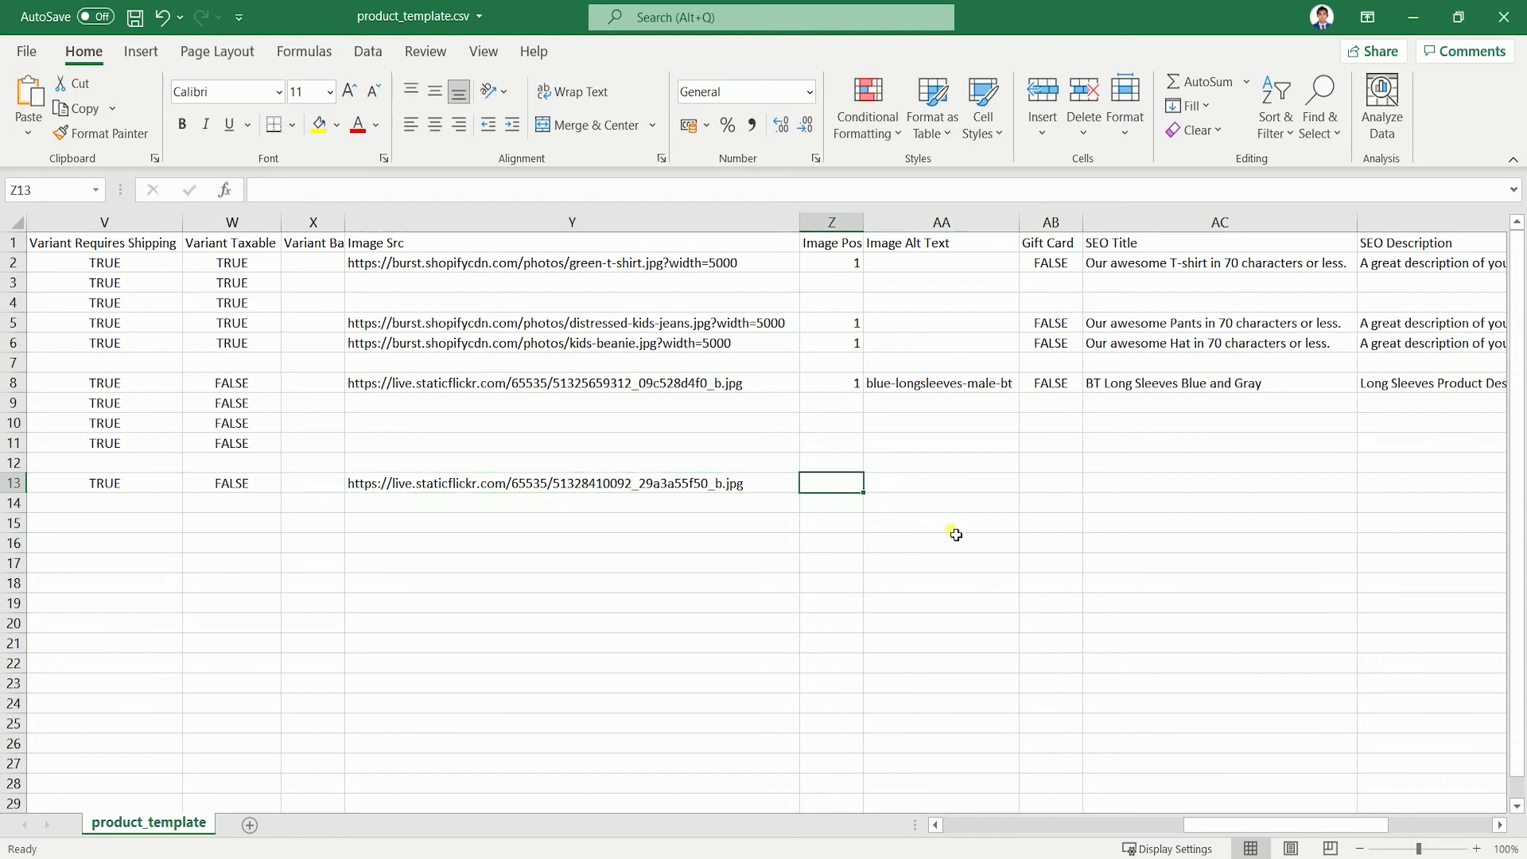
text(1)
Step: Enter alt text hoodie-pullover-bt and Gift Card FALSE for the Hoodie row
click(937, 482)
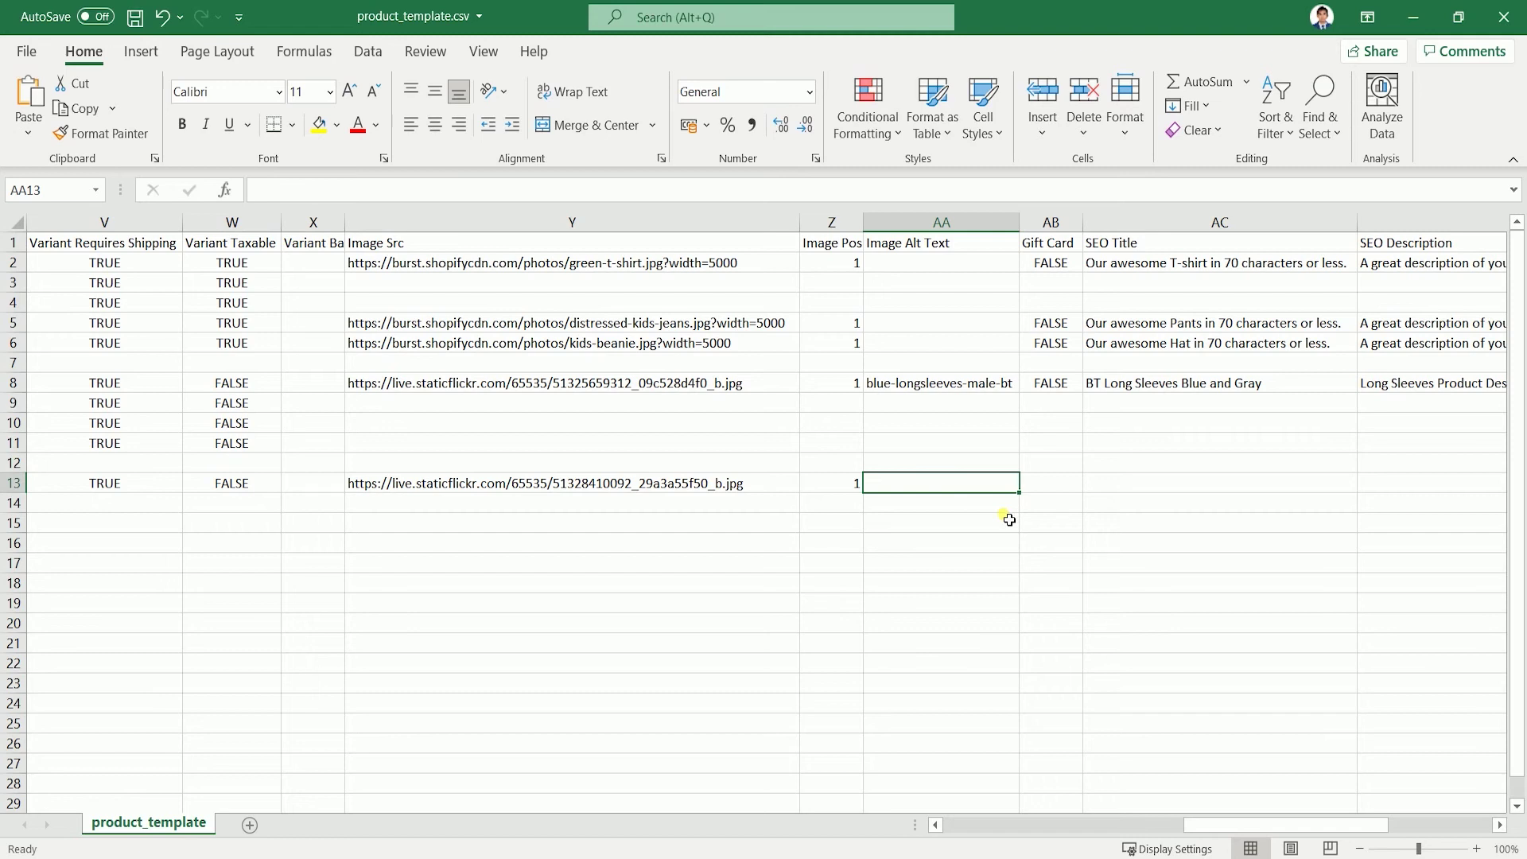
text(hoodie-)
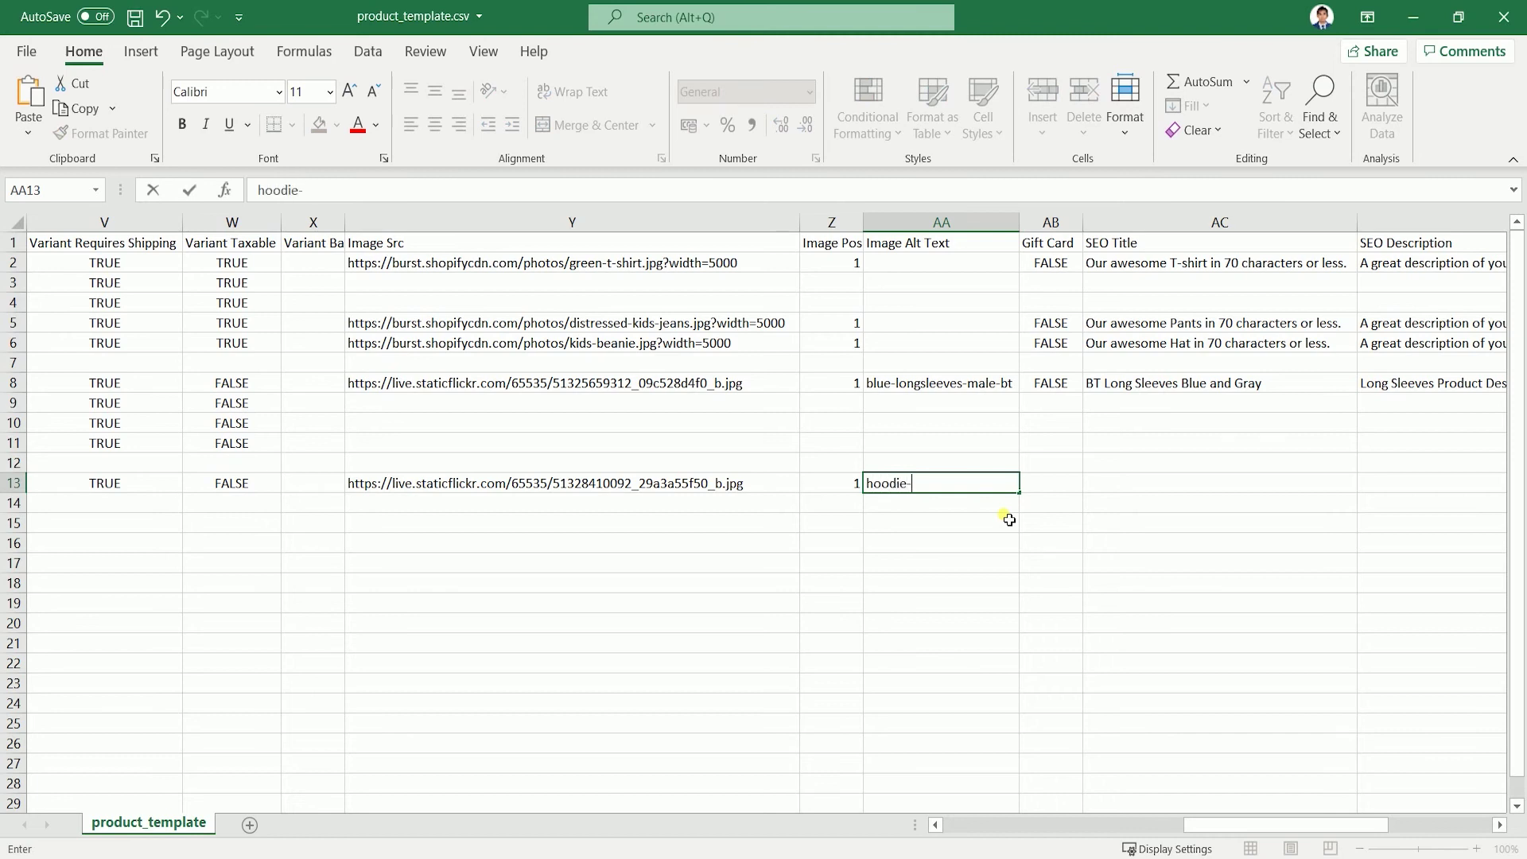
text(pullover-bt)
key(Tab)
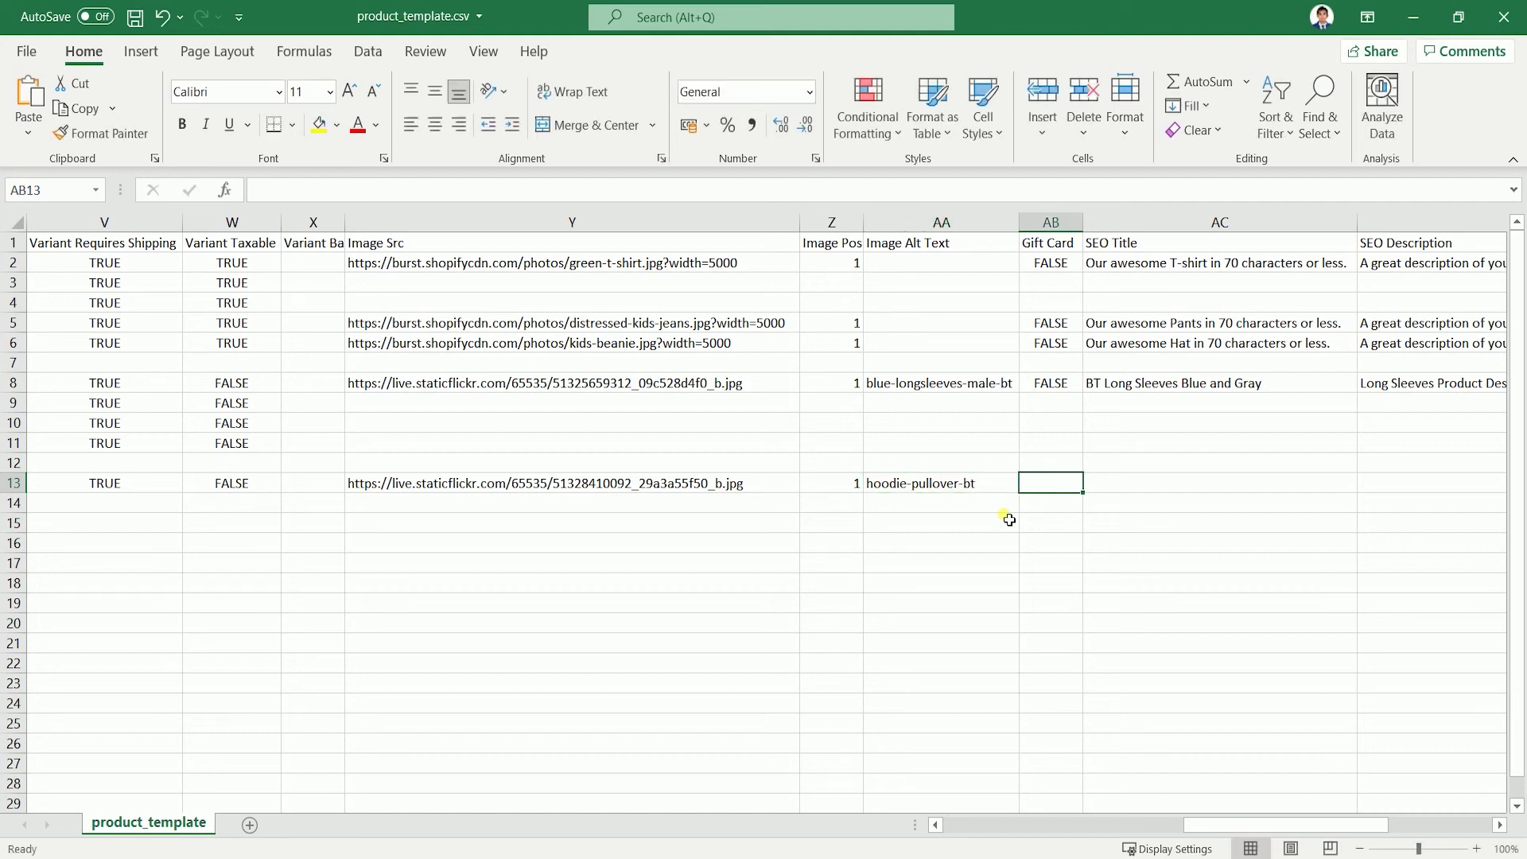
text(fa)
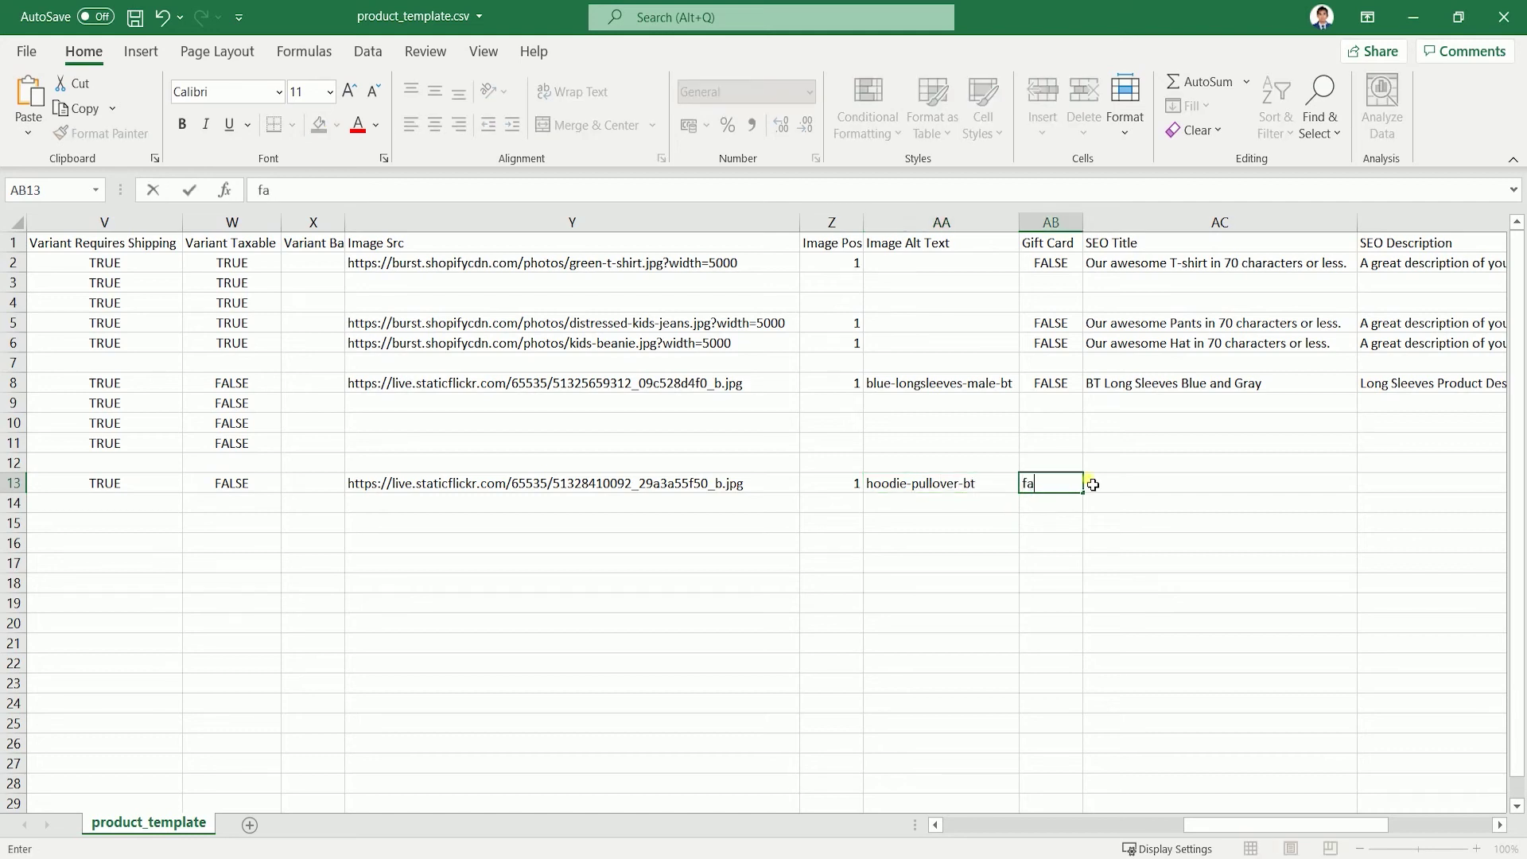
text(lse)
key(Tab)
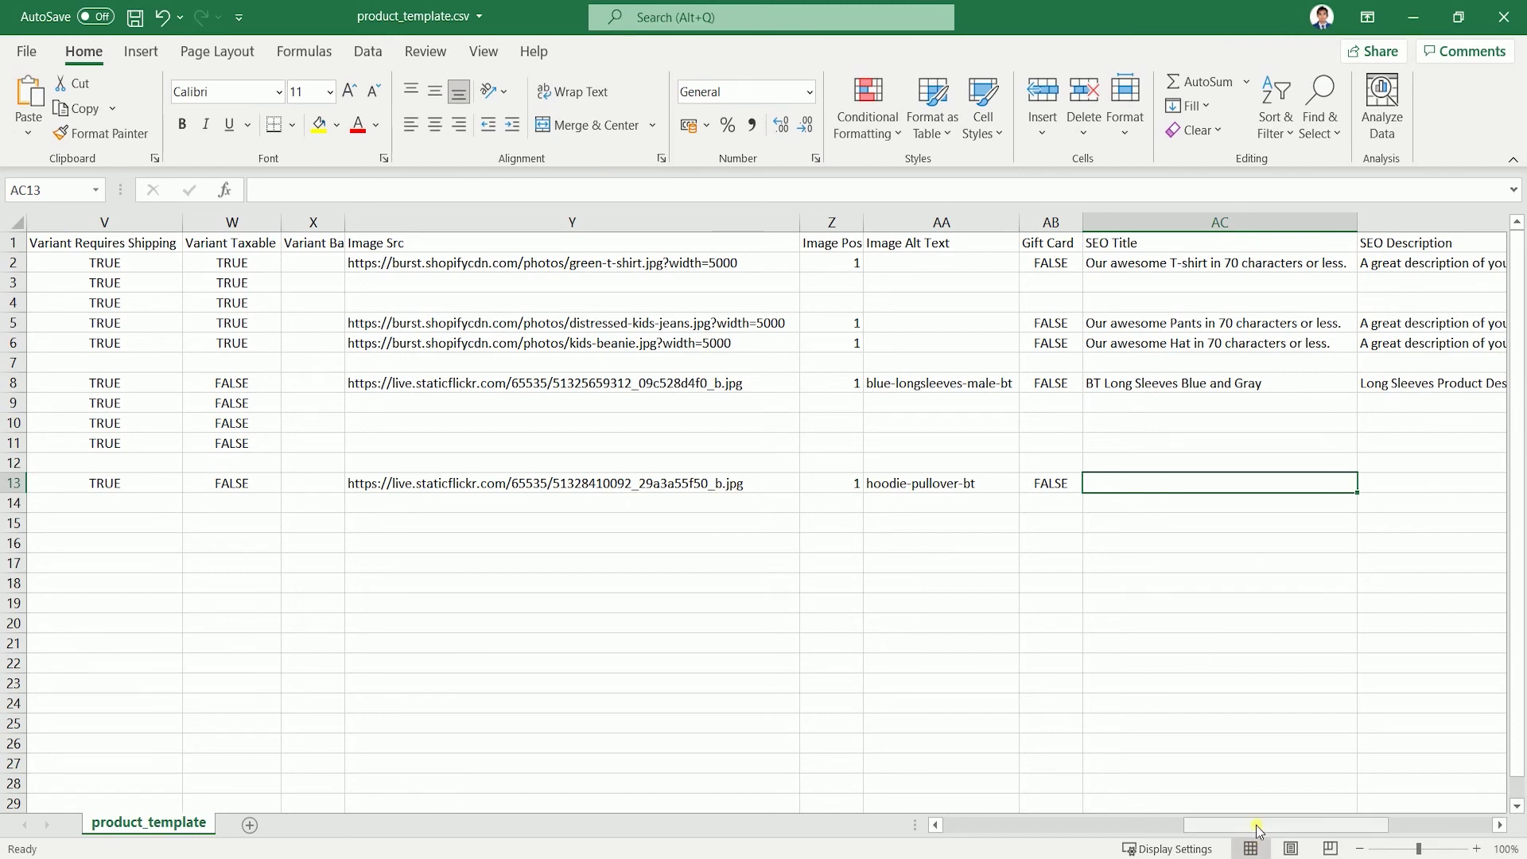
Step: Set the Hoodie's SEO title to 'BT Pullover Hoodie'
drag(1257, 824, 1286, 828)
text(BT )
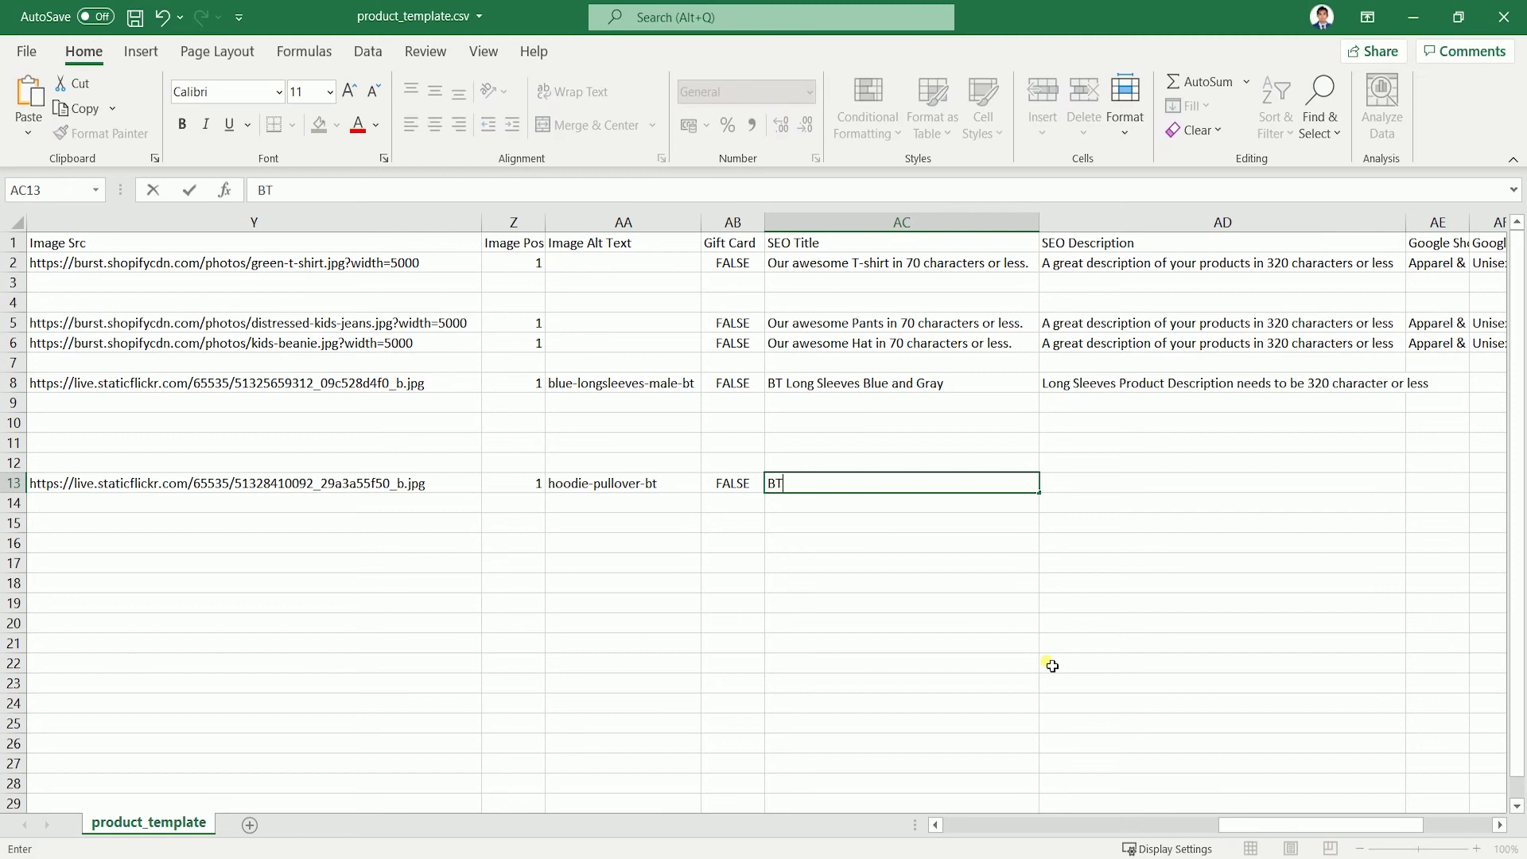
text(Hoodi)
key(Return)
key(Right)
key(Right)
key(Right)
key(Right)
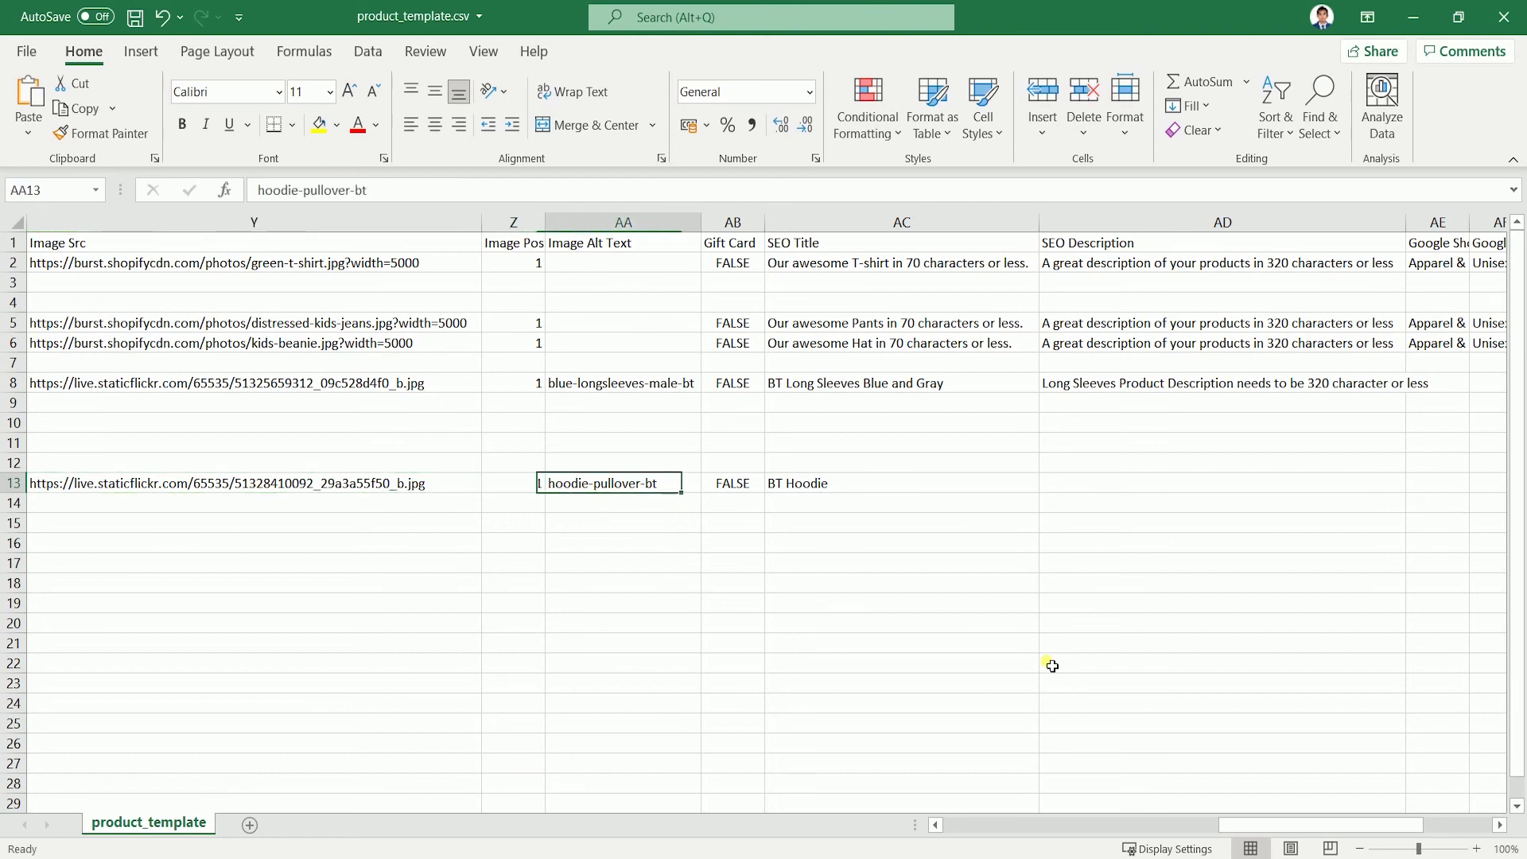
text(BT Pullover Hoodie)
key(Right)
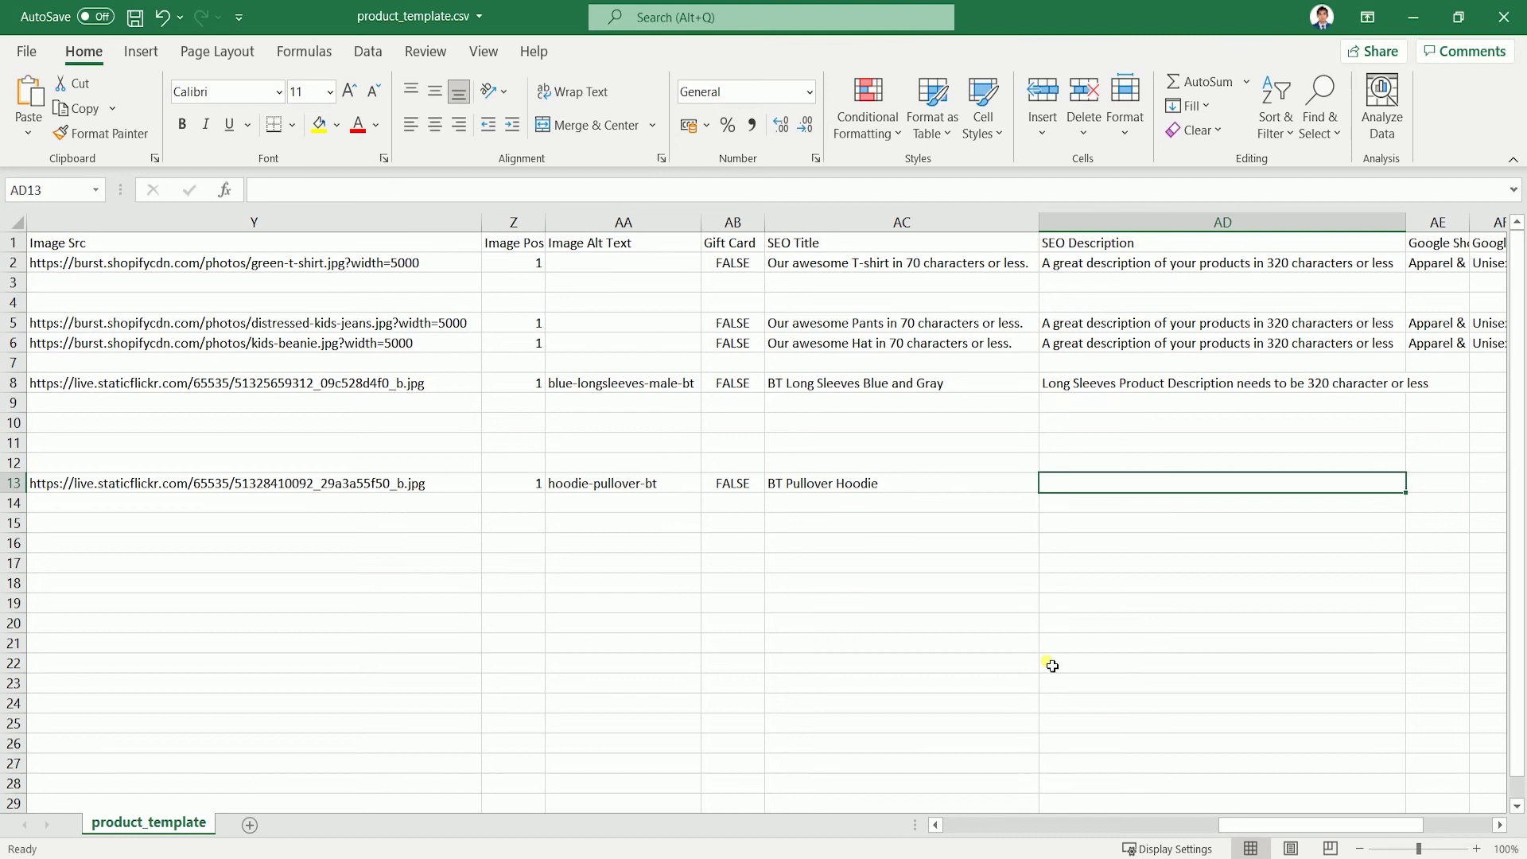
Step: Copy the long-sleeves SEO description to the Hoodie row, replacing 'Long Sleeves' with 'Hoodie'
click(1087, 389)
key(ctrl+c)
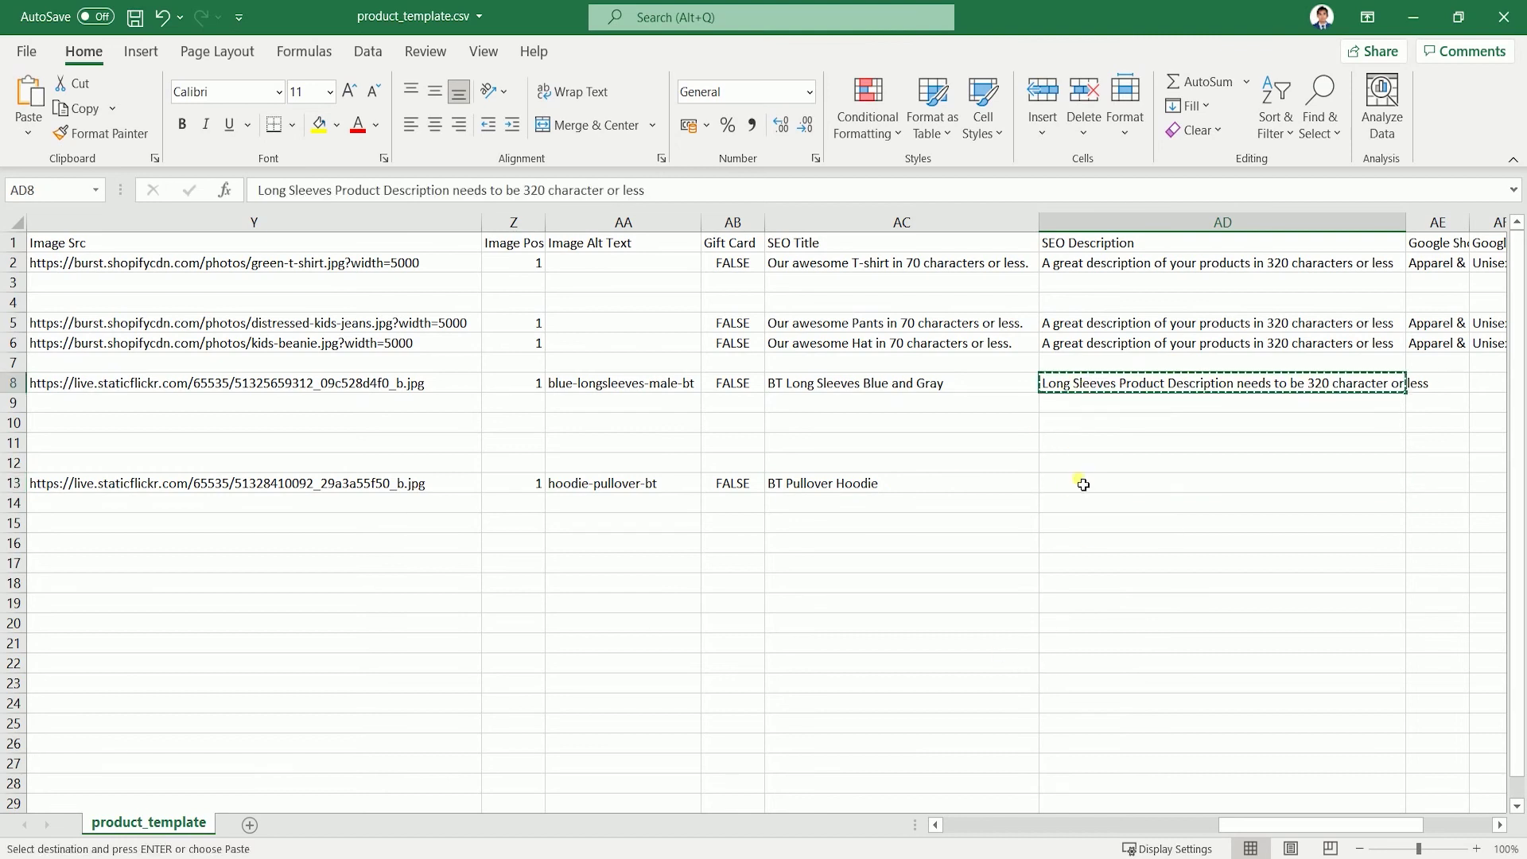
click(1080, 481)
key(ctrl+v)
drag(334, 189, 166, 189)
text(Hoodie)
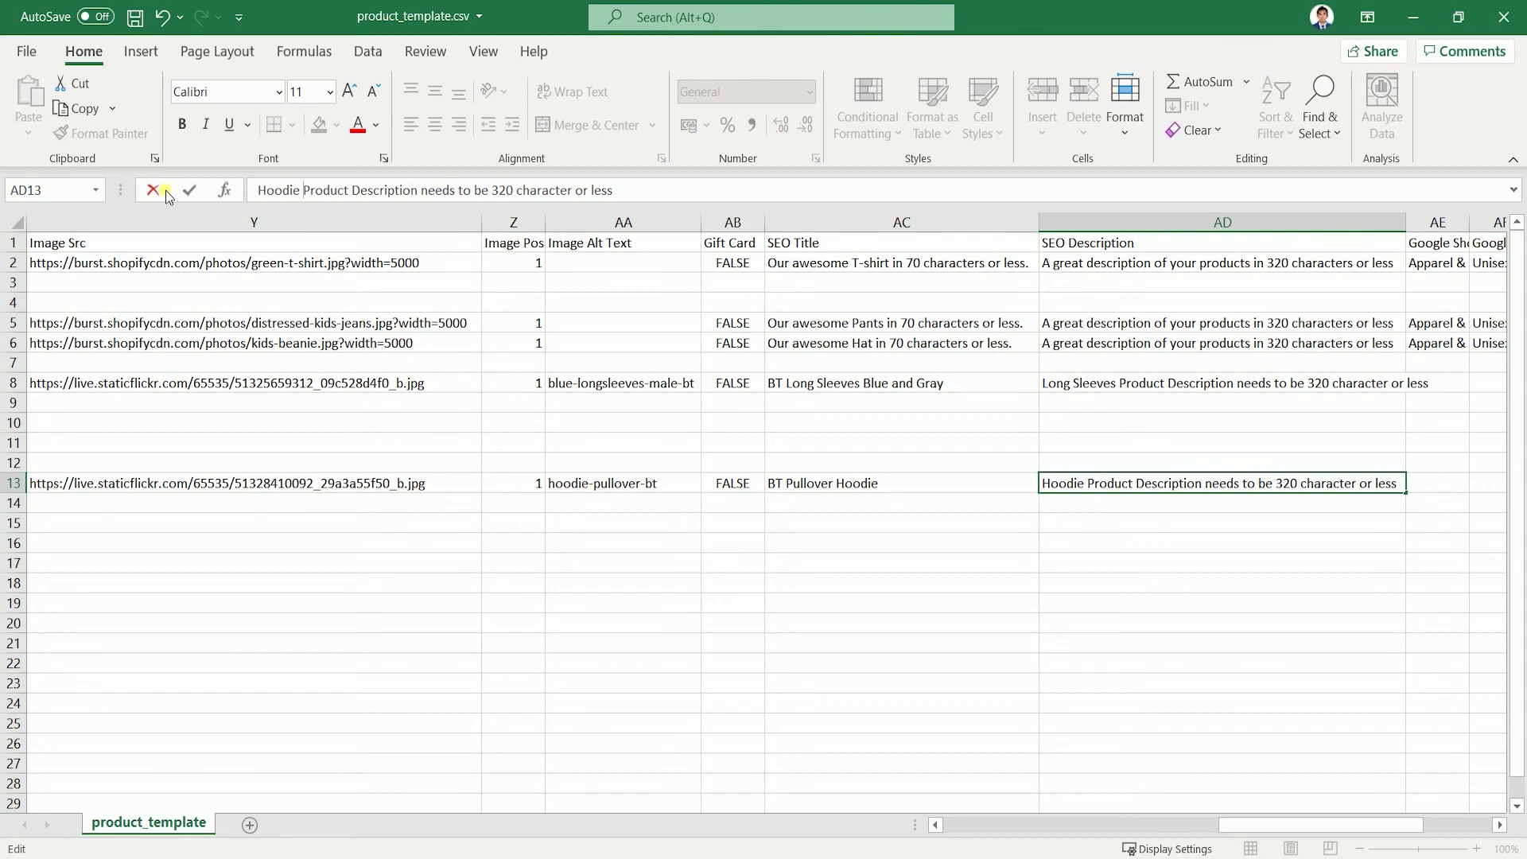
click(1134, 529)
drag(1244, 835, 1307, 836)
Step: Enter g in the Hoodie's Variant Weight Unit cell and draft in its Status cell
click(1257, 511)
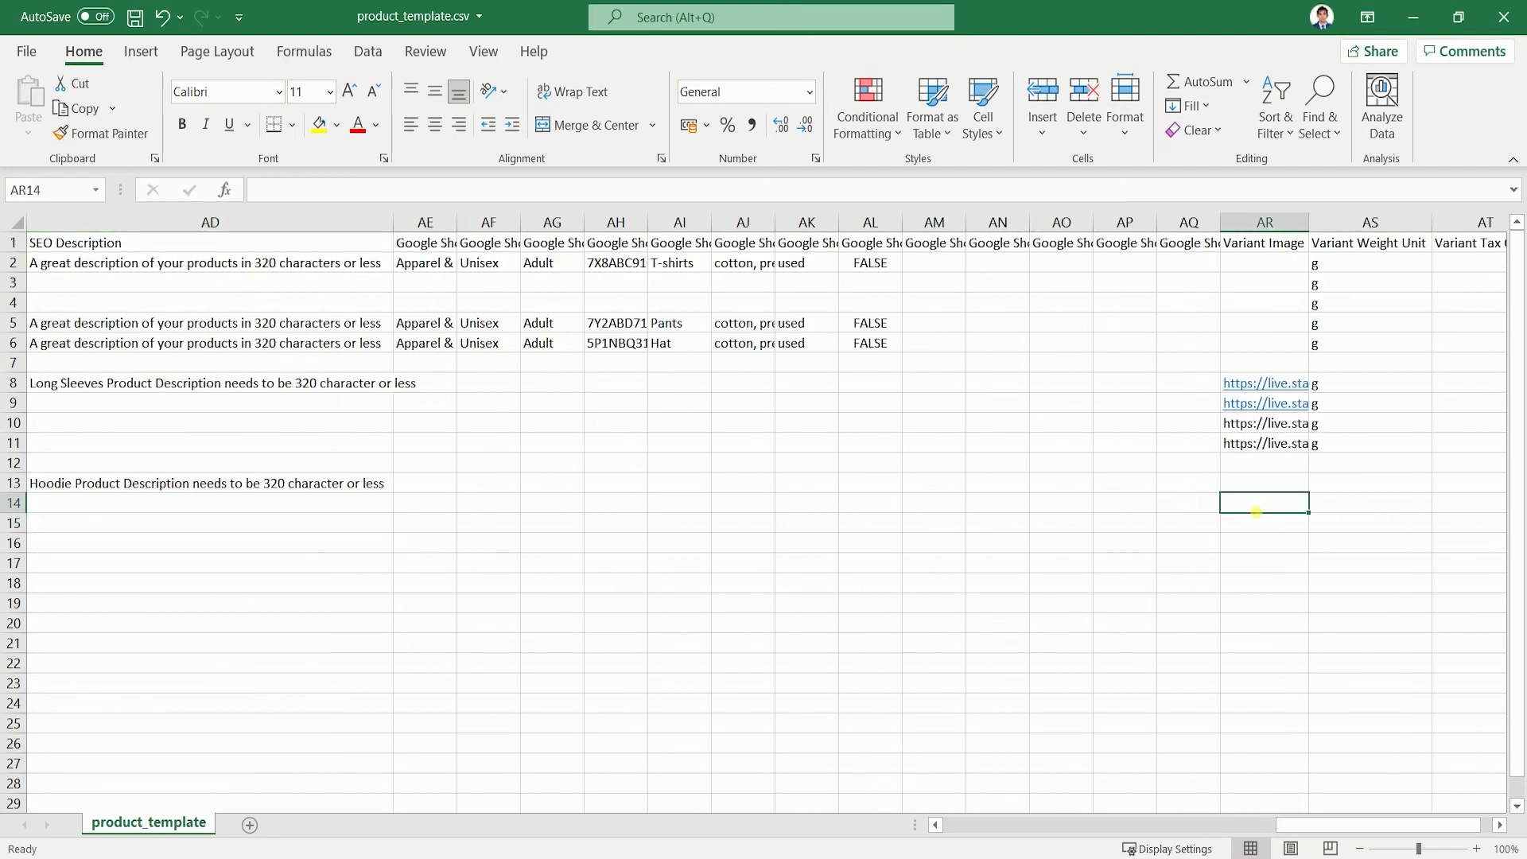
click(1260, 487)
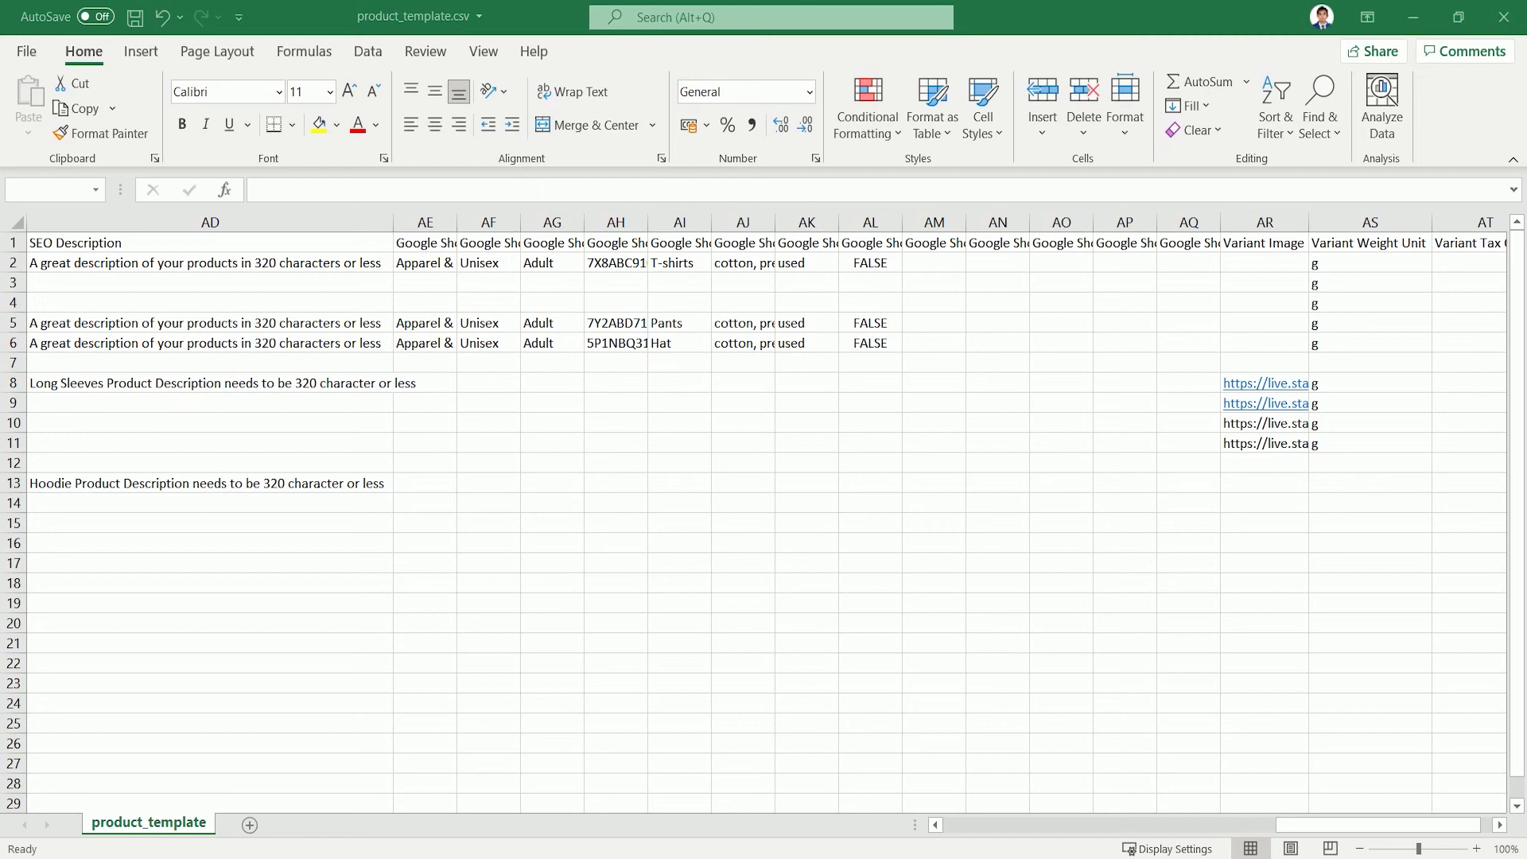
click(1363, 494)
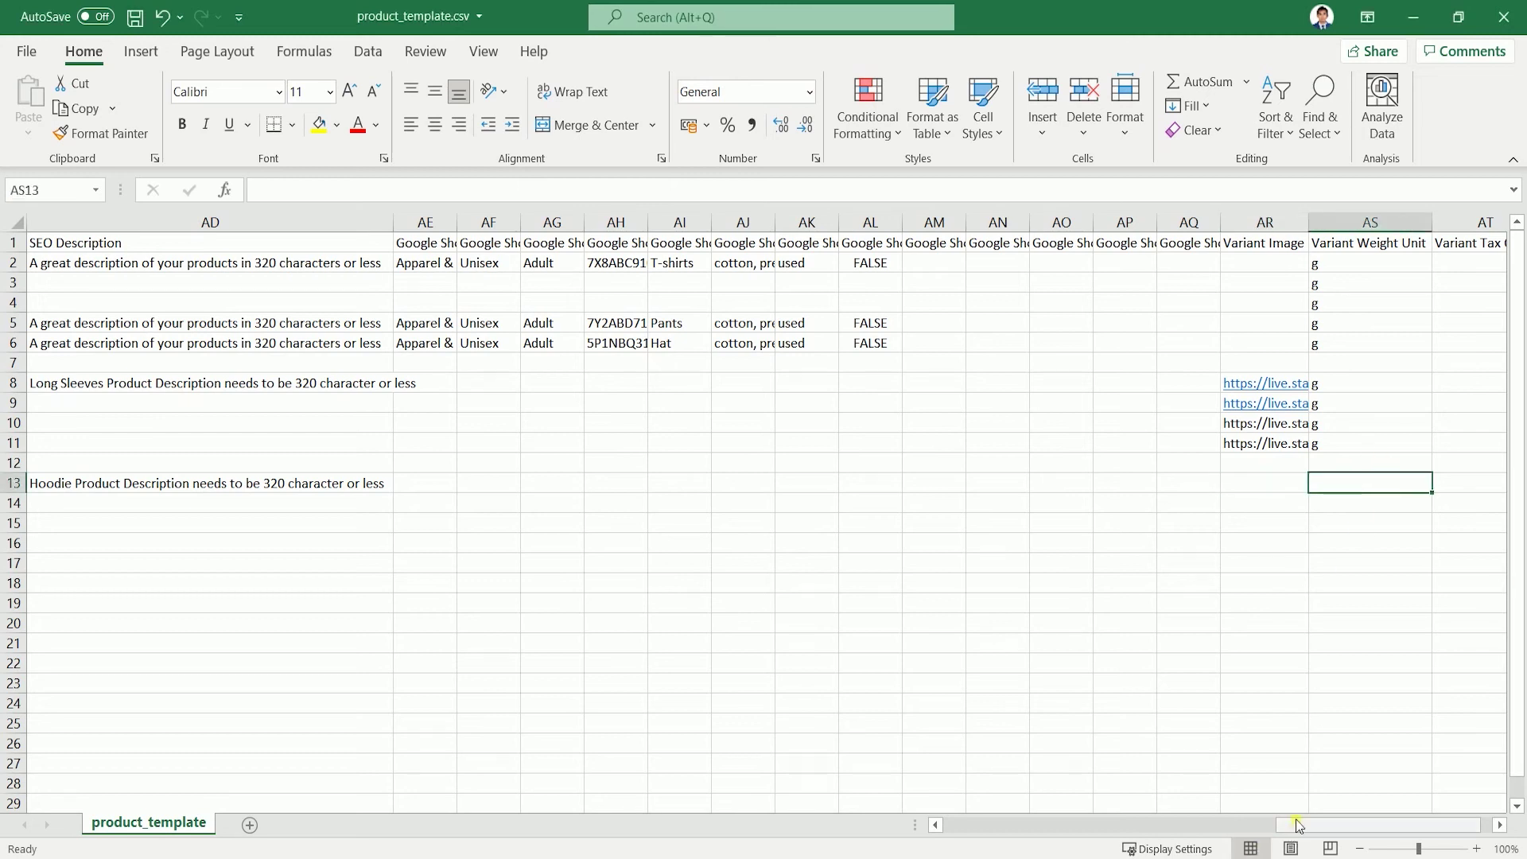
drag(1303, 827, 1345, 831)
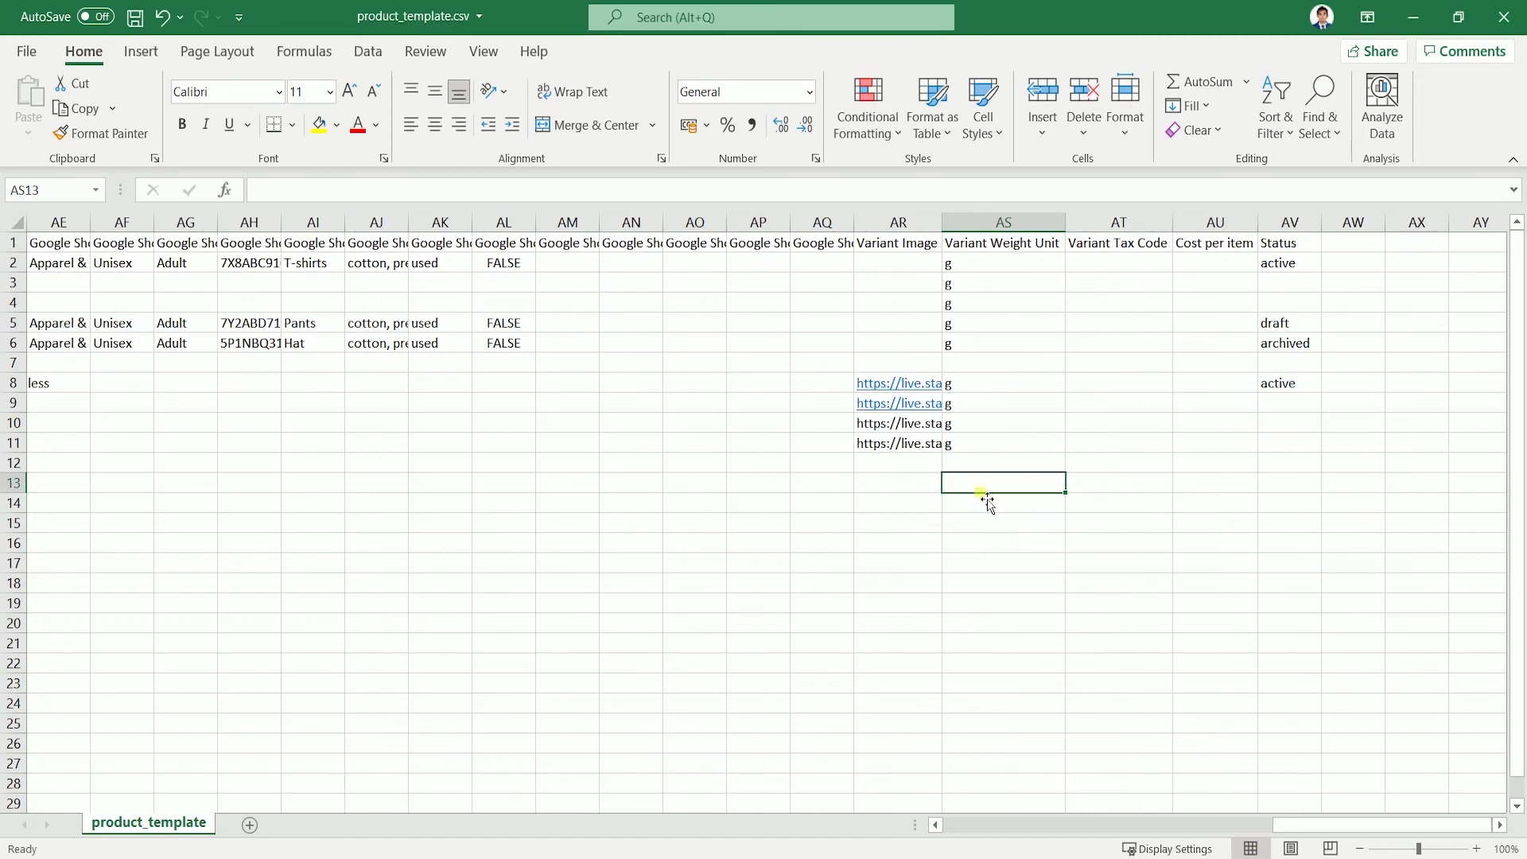
text(g)
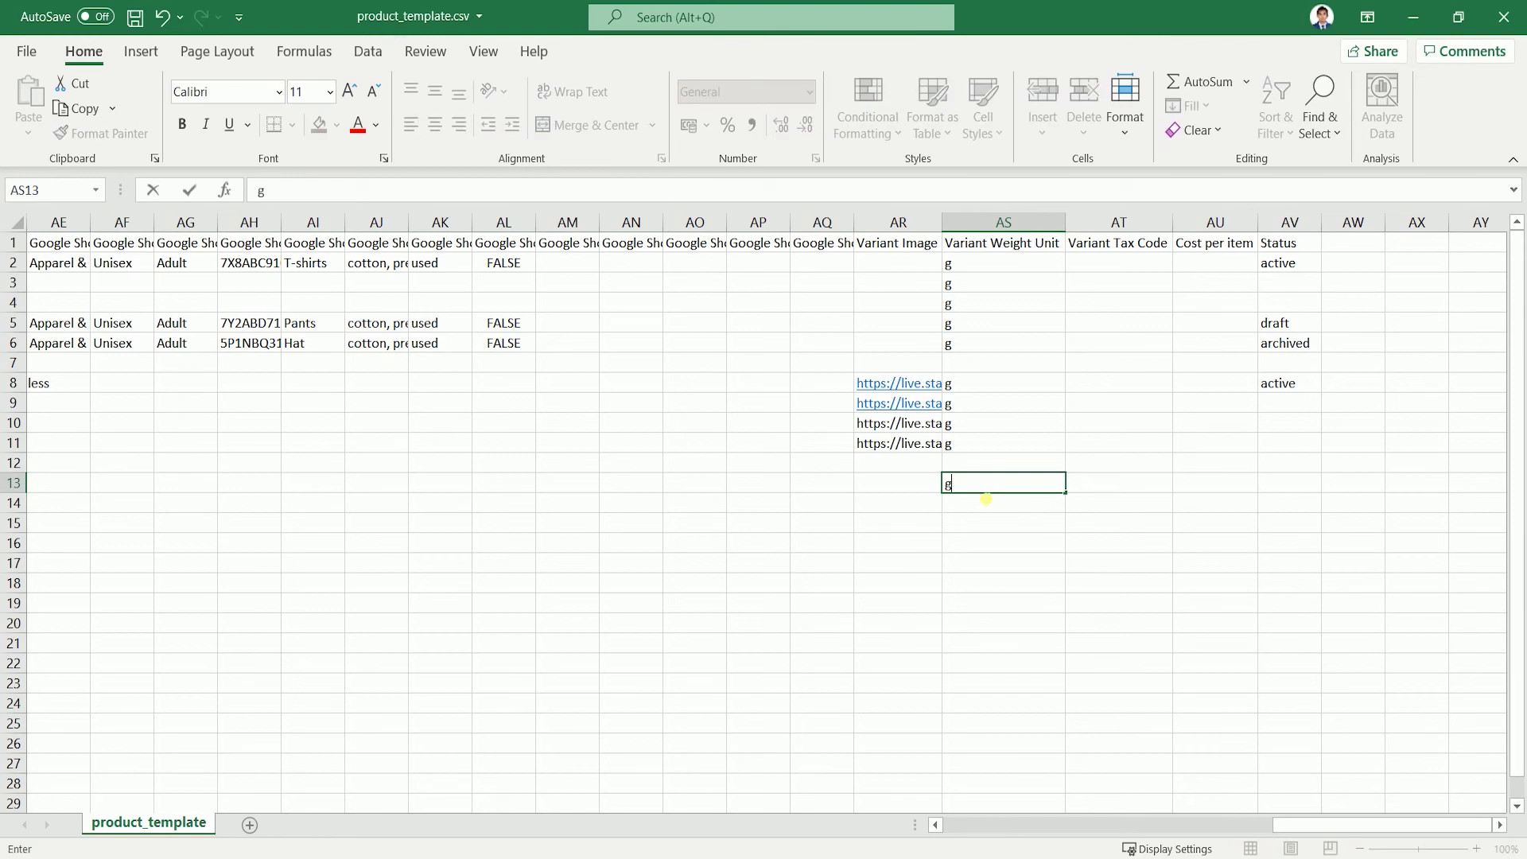
click(1249, 491)
click(1292, 489)
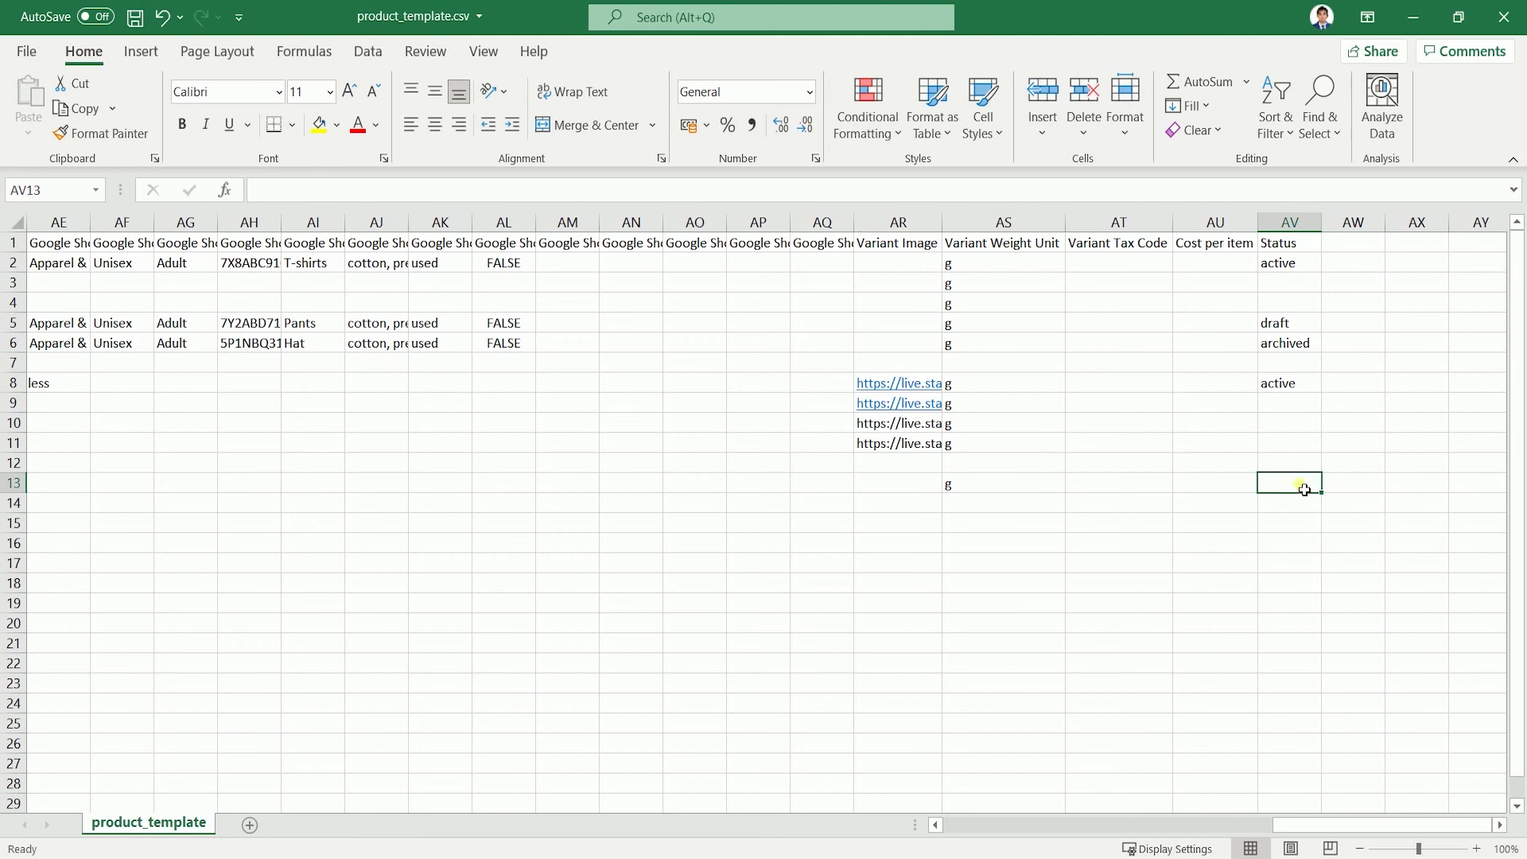
text(draft)
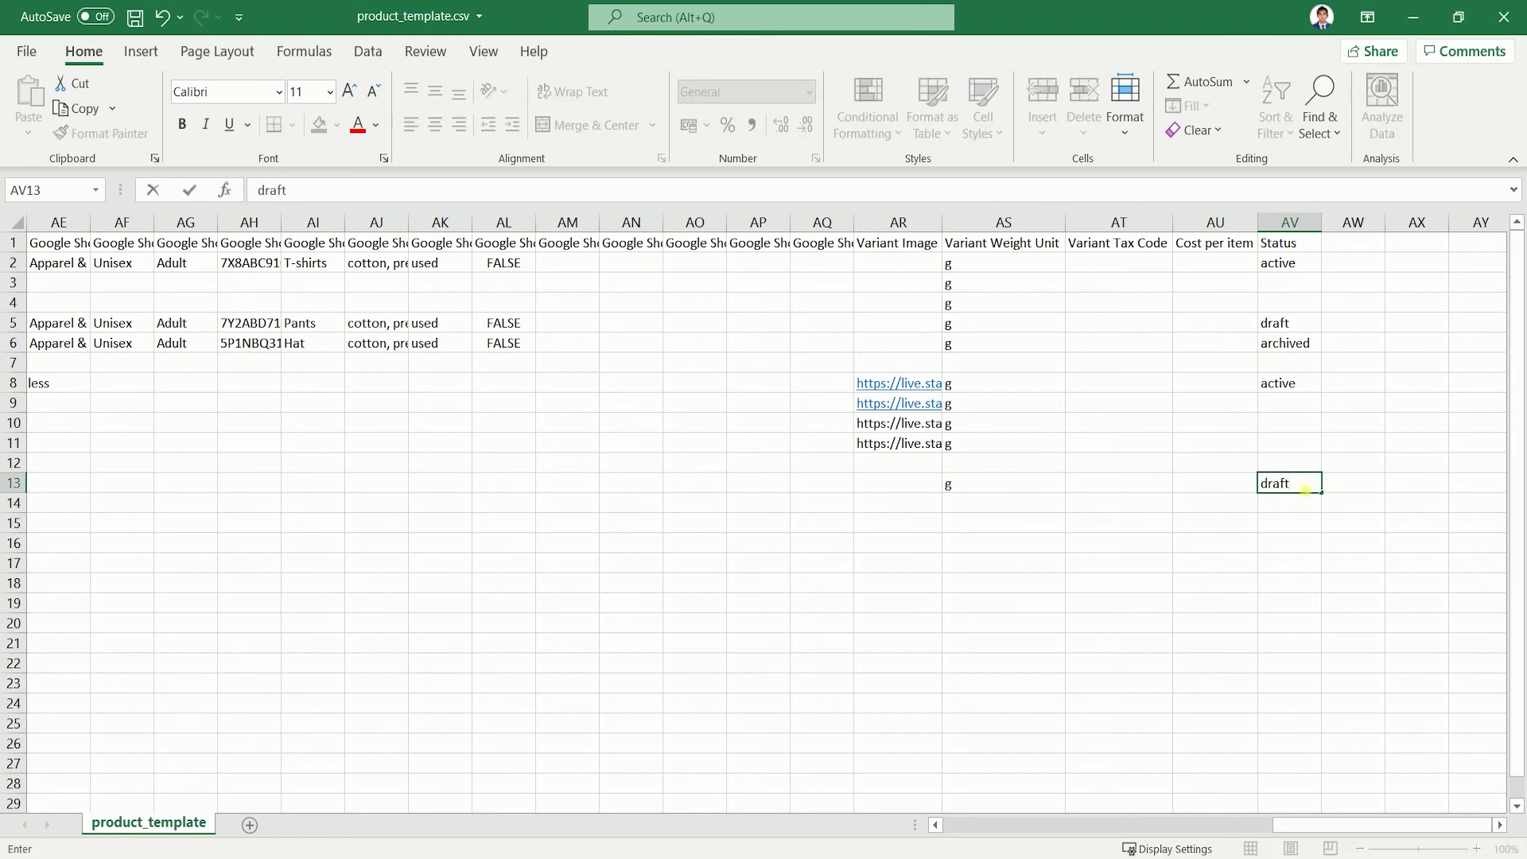
click(1097, 528)
drag(1315, 823, 923, 841)
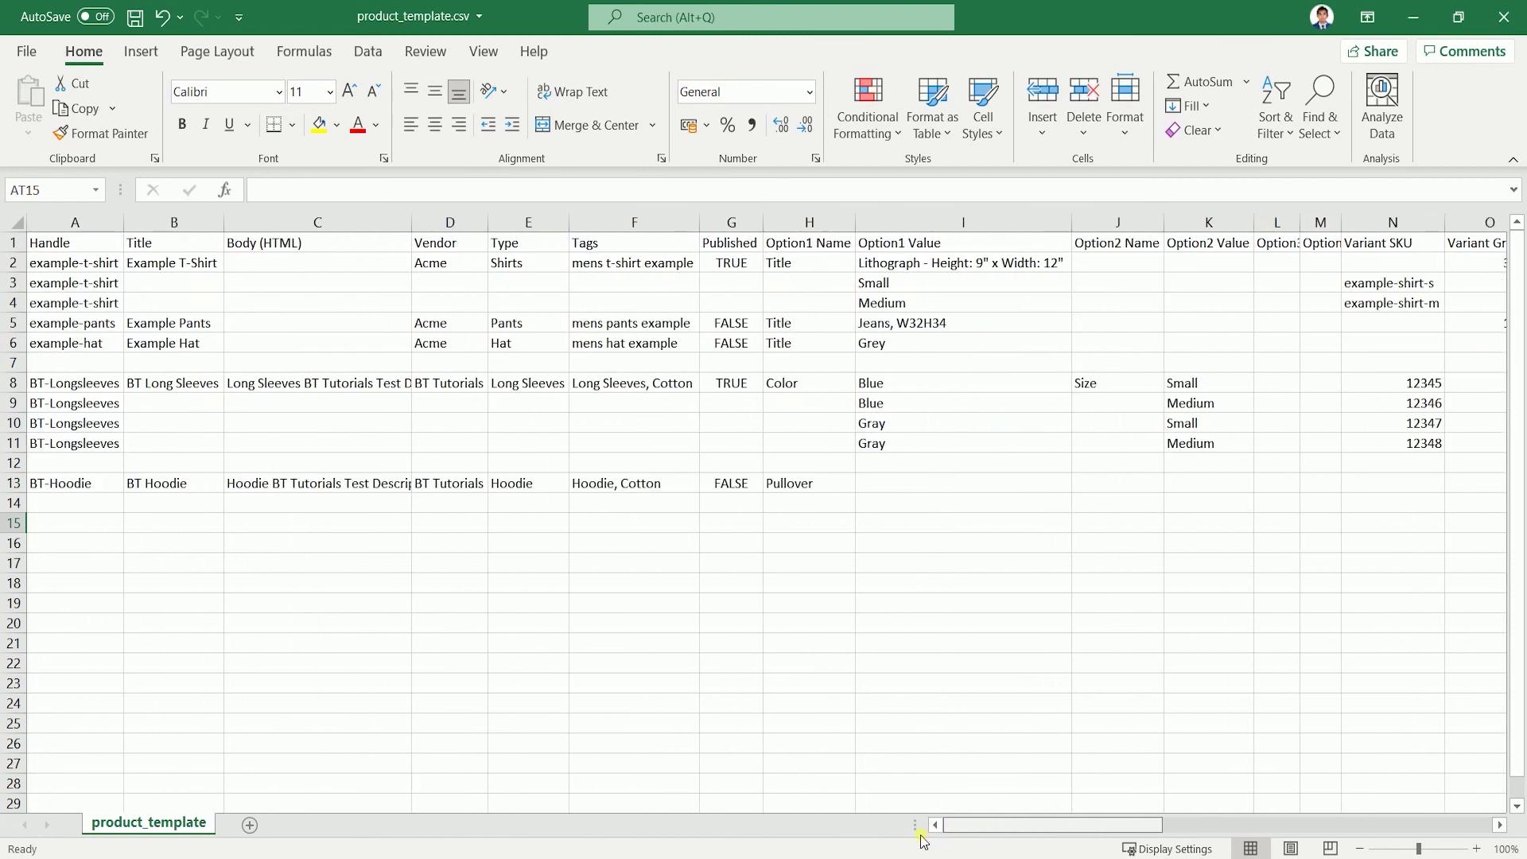
Step: Delete the example product rows 2–6 from the sheet
click(16, 364)
drag(16, 363, 13, 262)
right_click(11, 304)
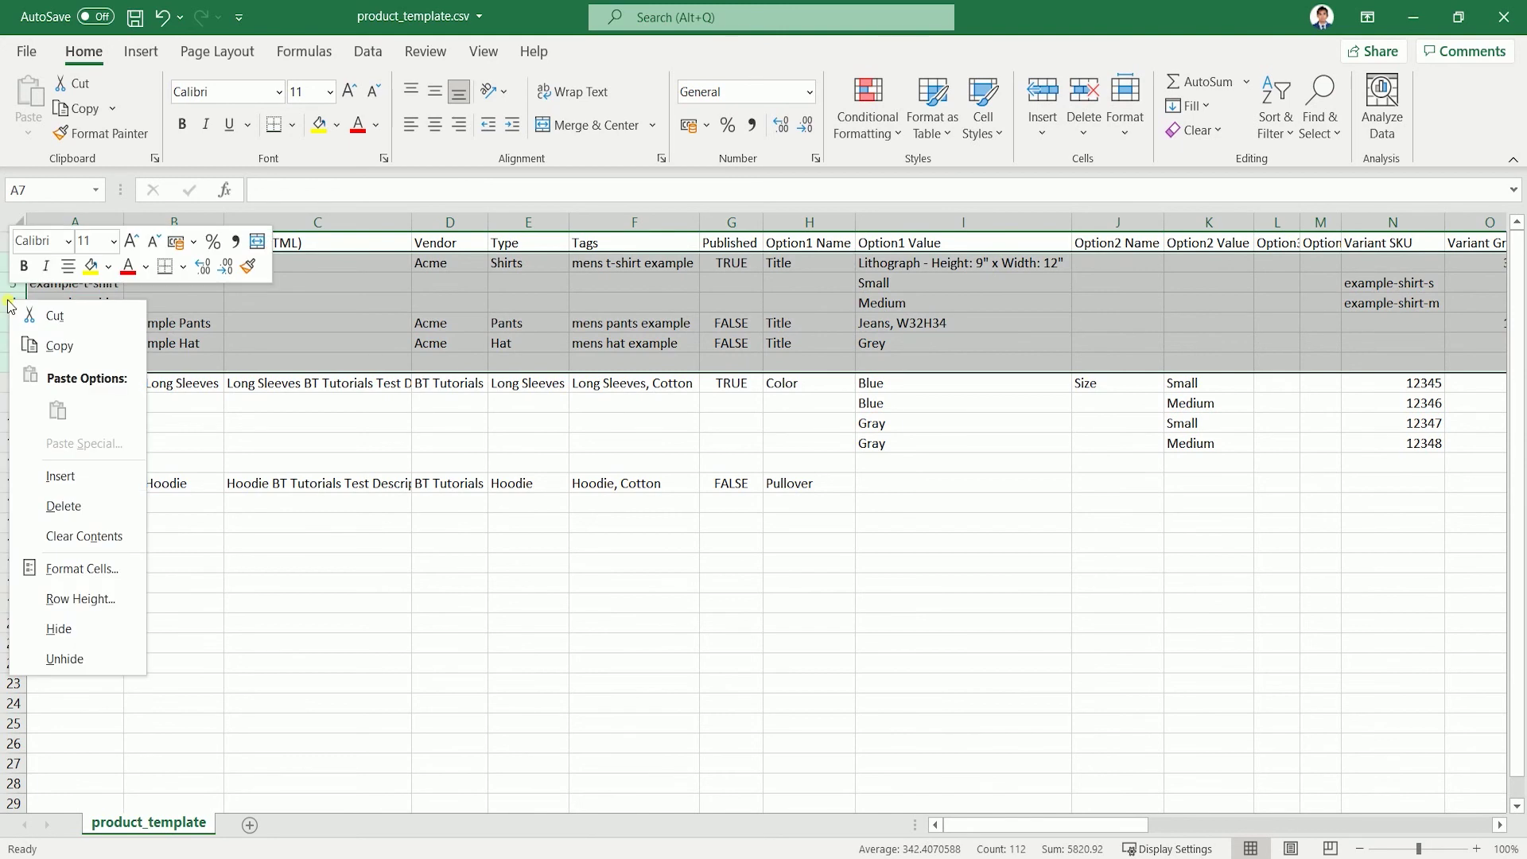
click(64, 506)
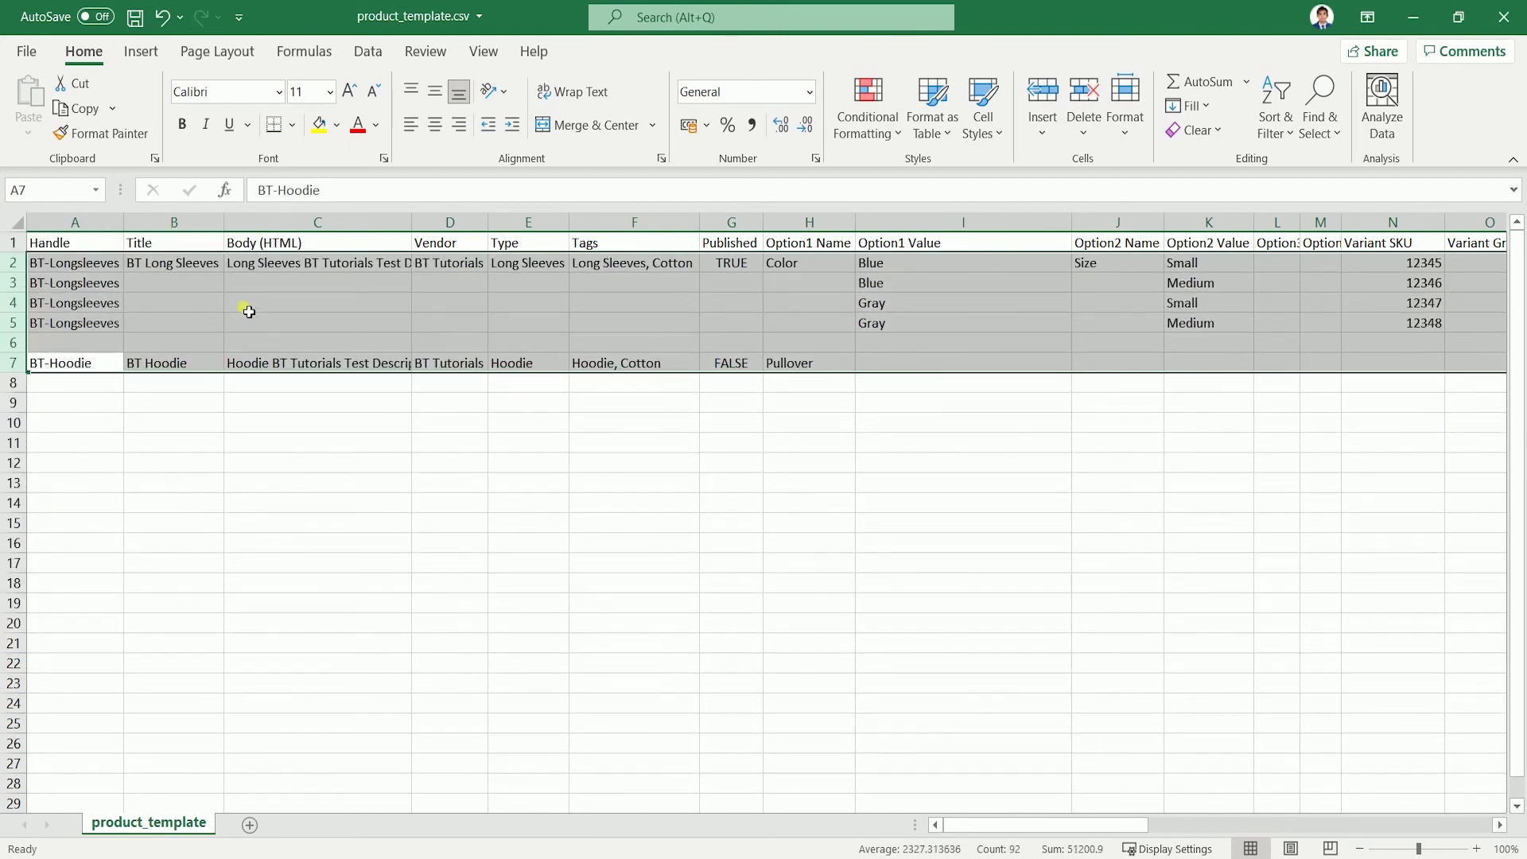
click(209, 402)
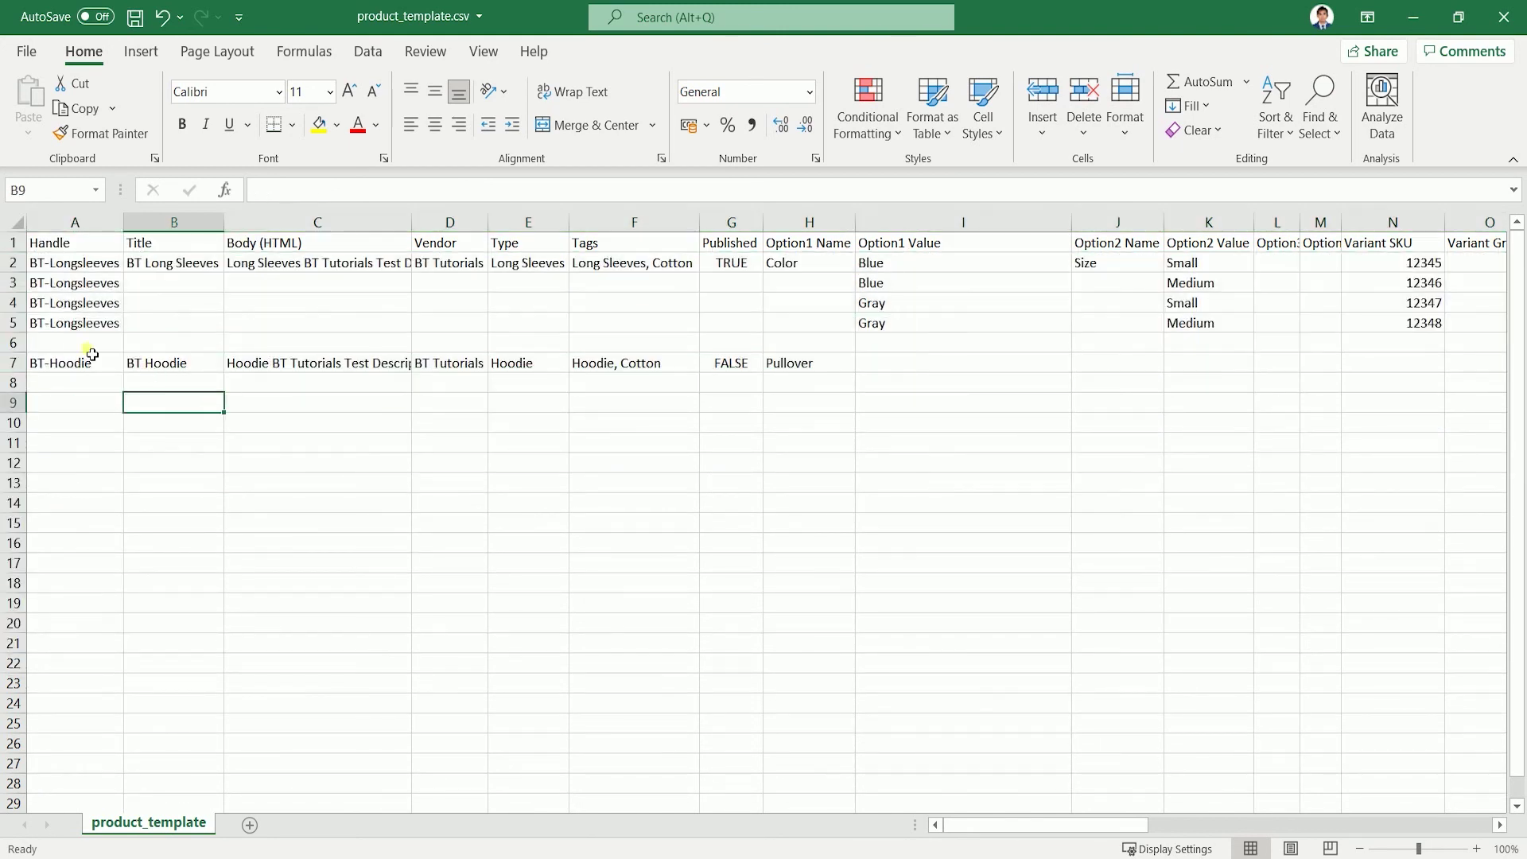
Step: Delete the empty spacer row between the two products and save the CSV
click(20, 349)
right_click(24, 349)
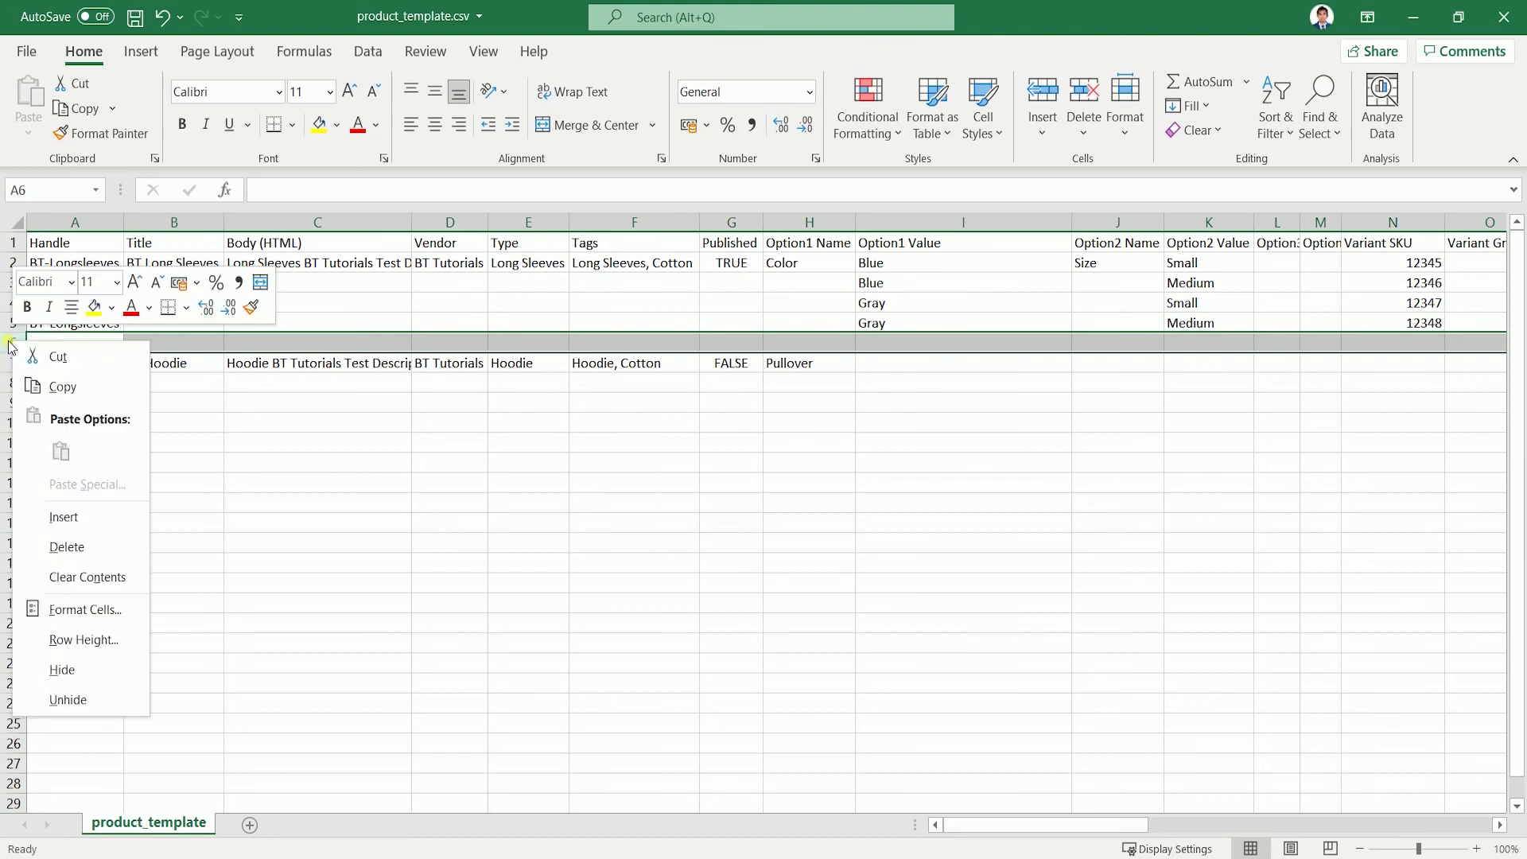
click(69, 547)
click(255, 482)
key(ctrl+s)
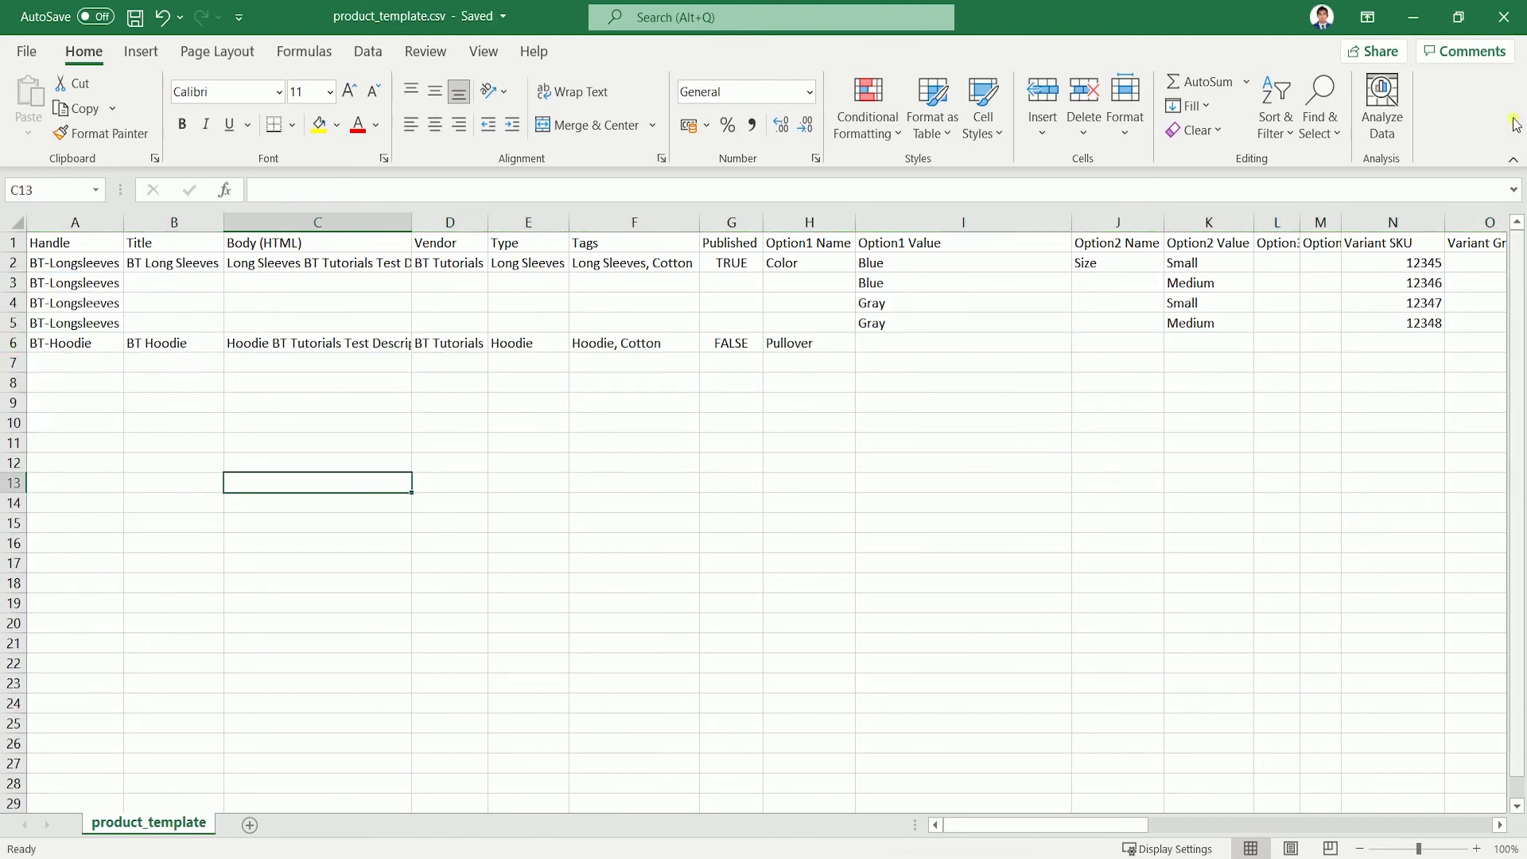
Step: Close Excel and rename product_template.csv to 'BT Tutorials LongSleeves and Hoodie'
click(1511, 20)
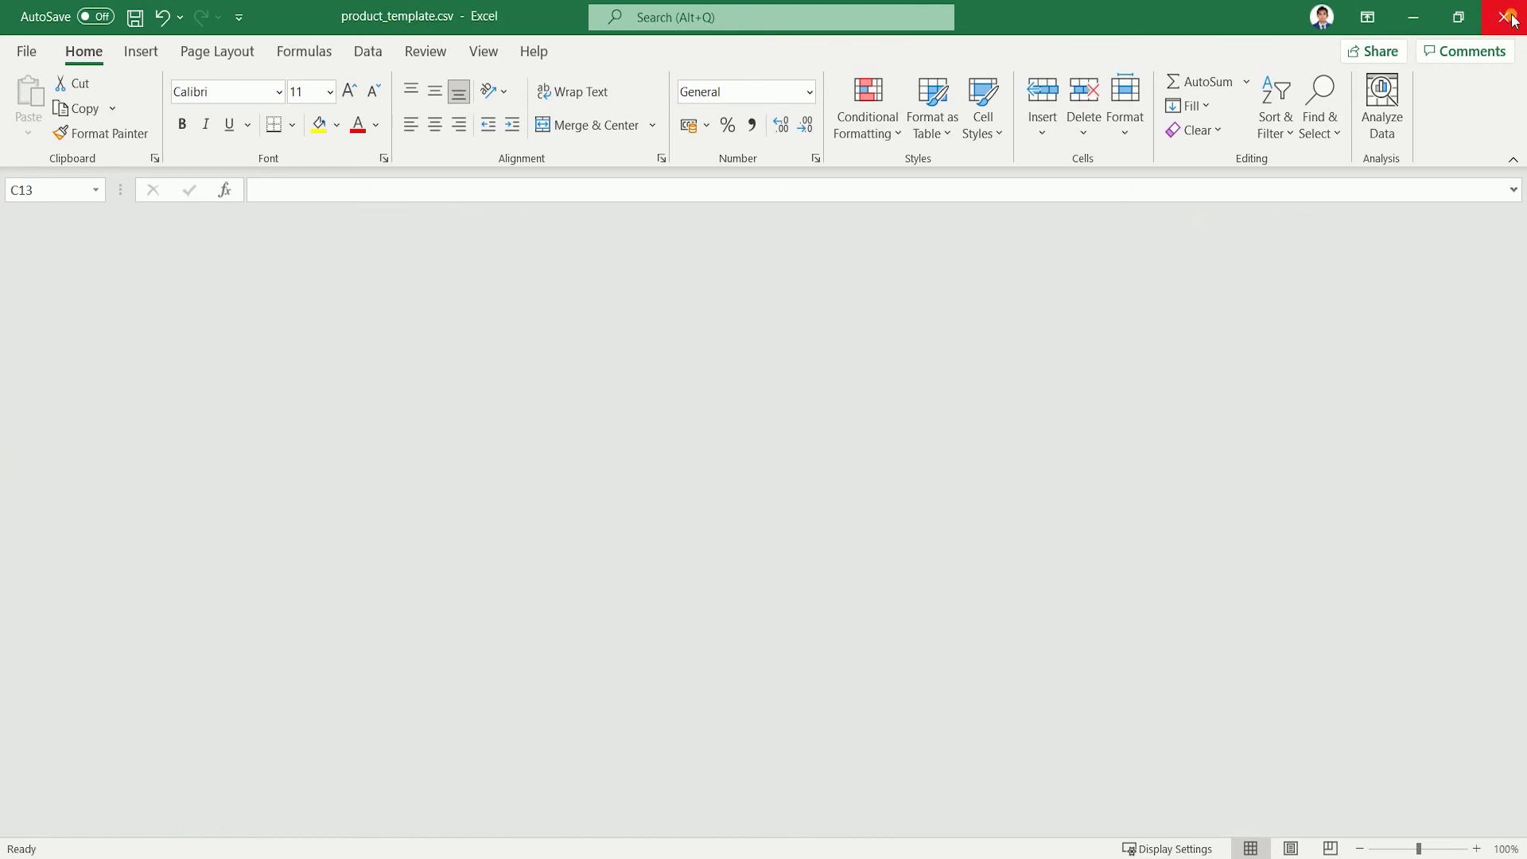
click(966, 505)
click(961, 506)
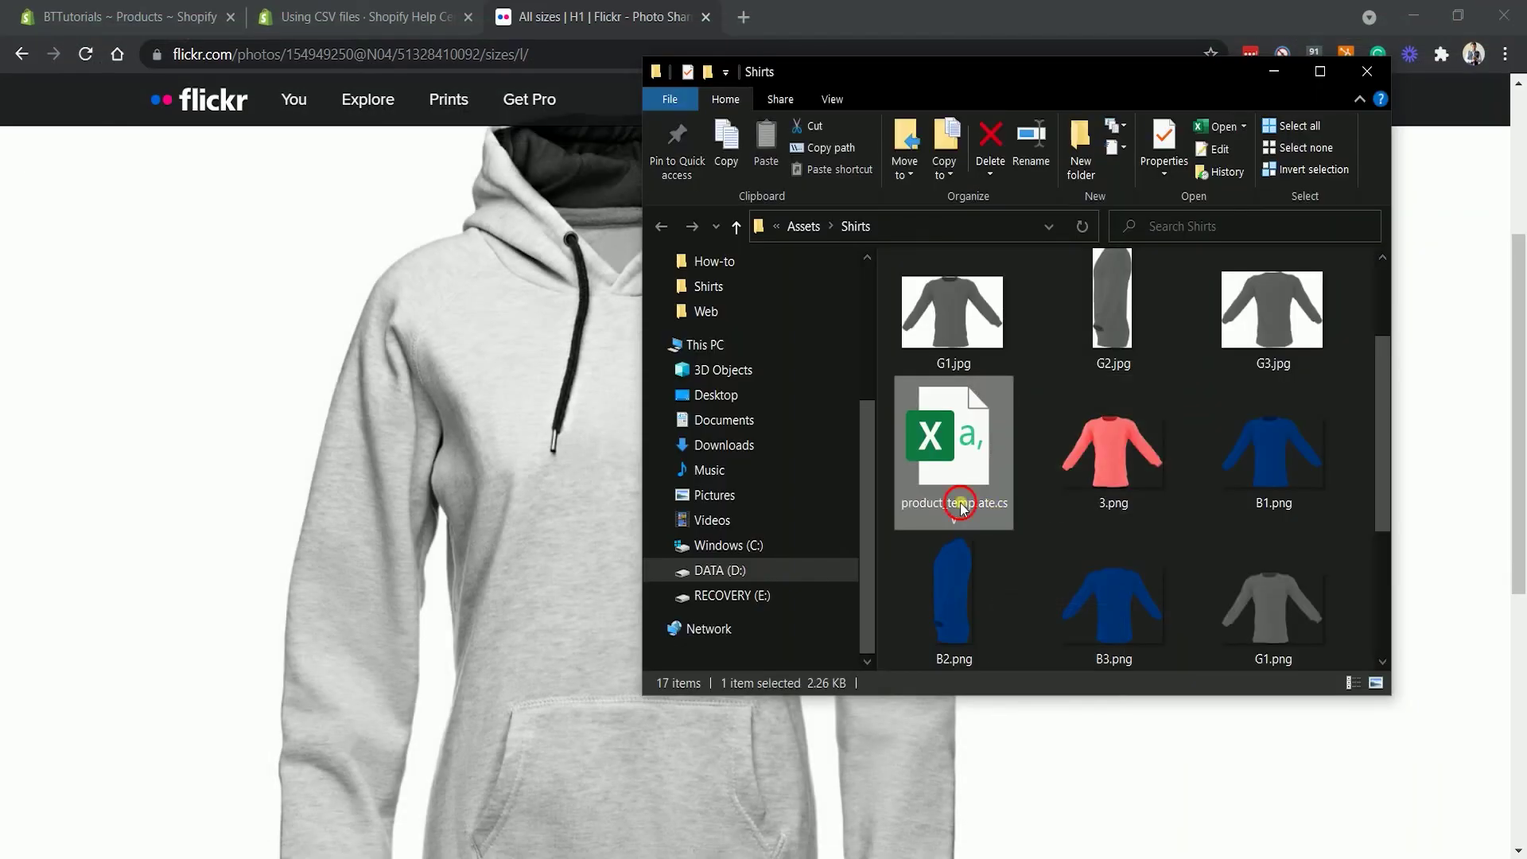
text(BT )
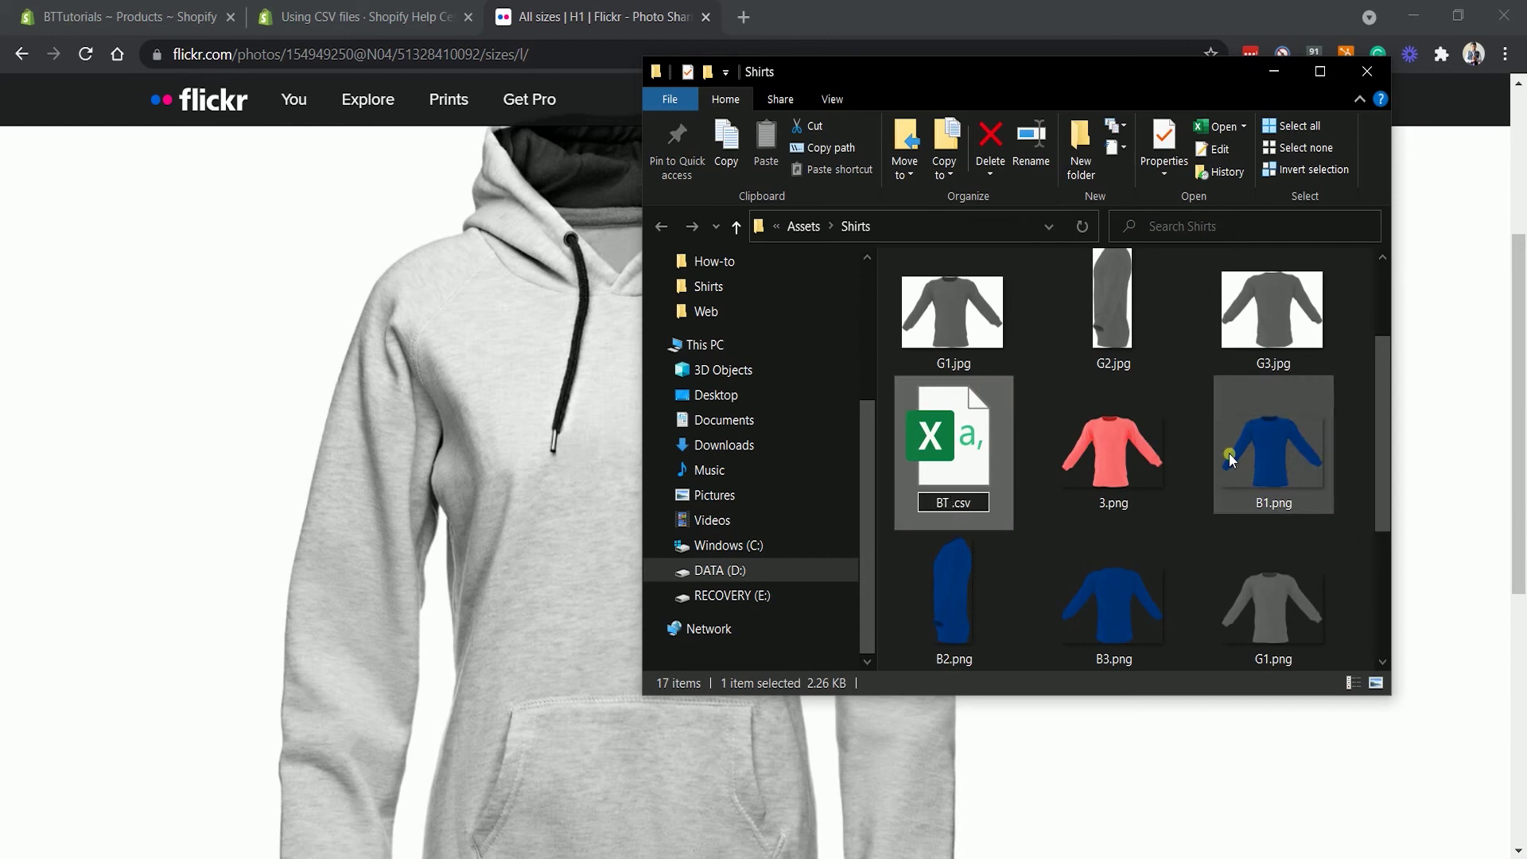
text(Tutorials)
text( LongSleeves and Hoodie)
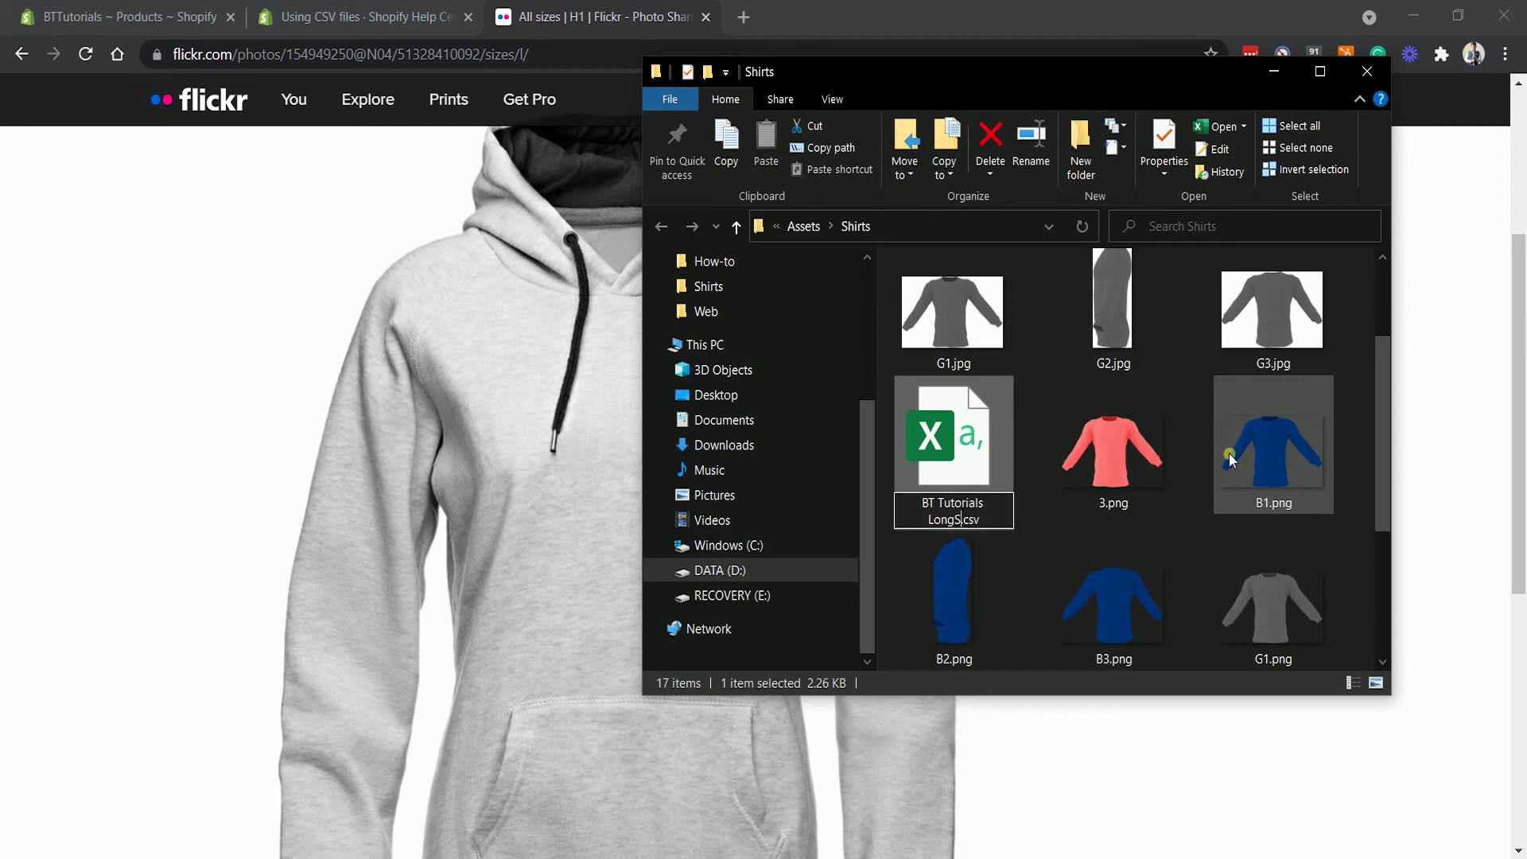
key(Return)
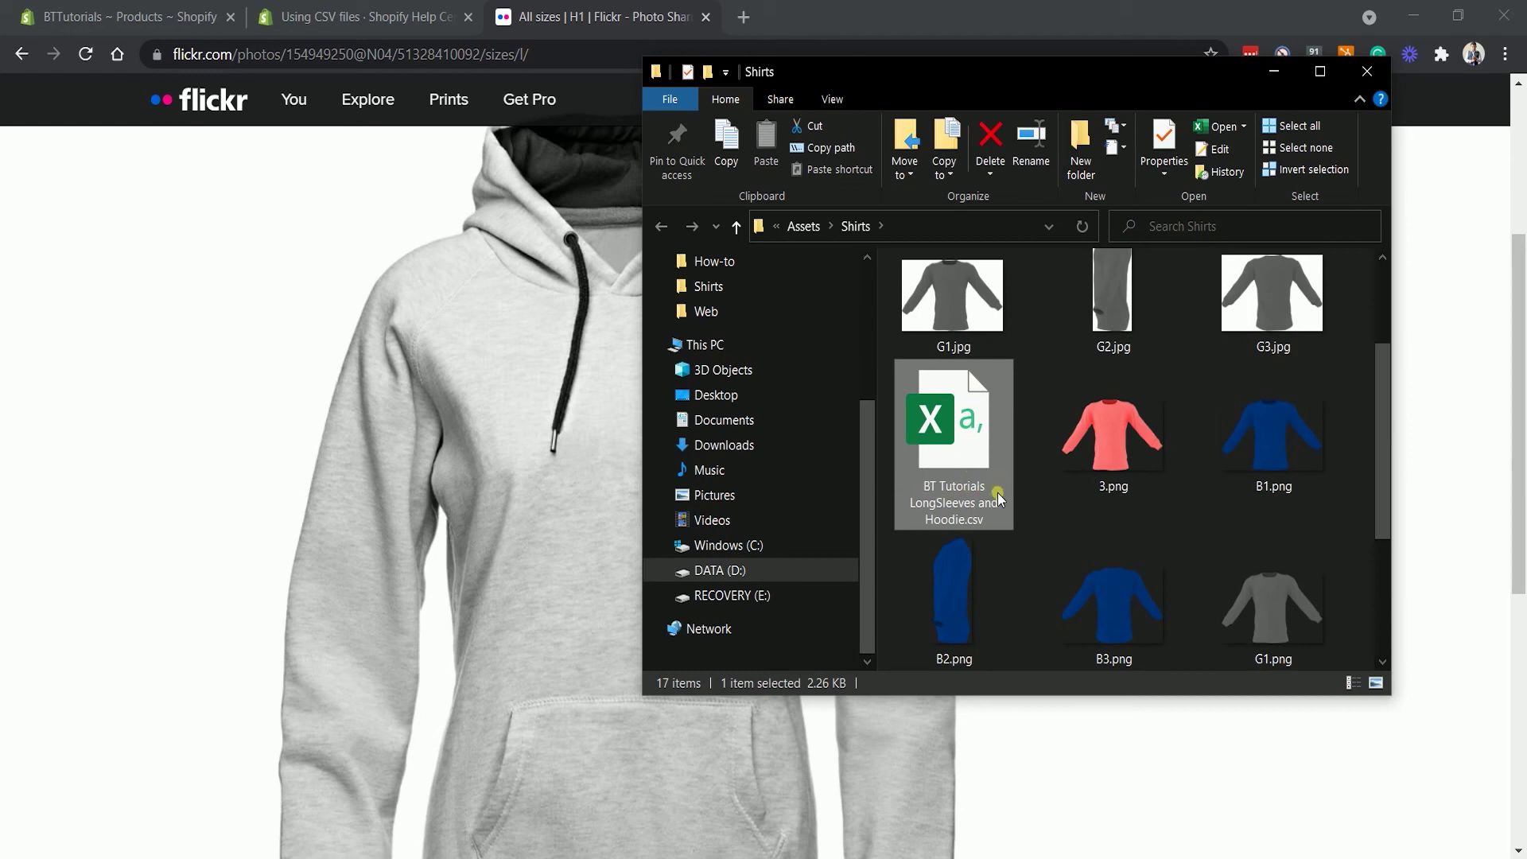
click(137, 22)
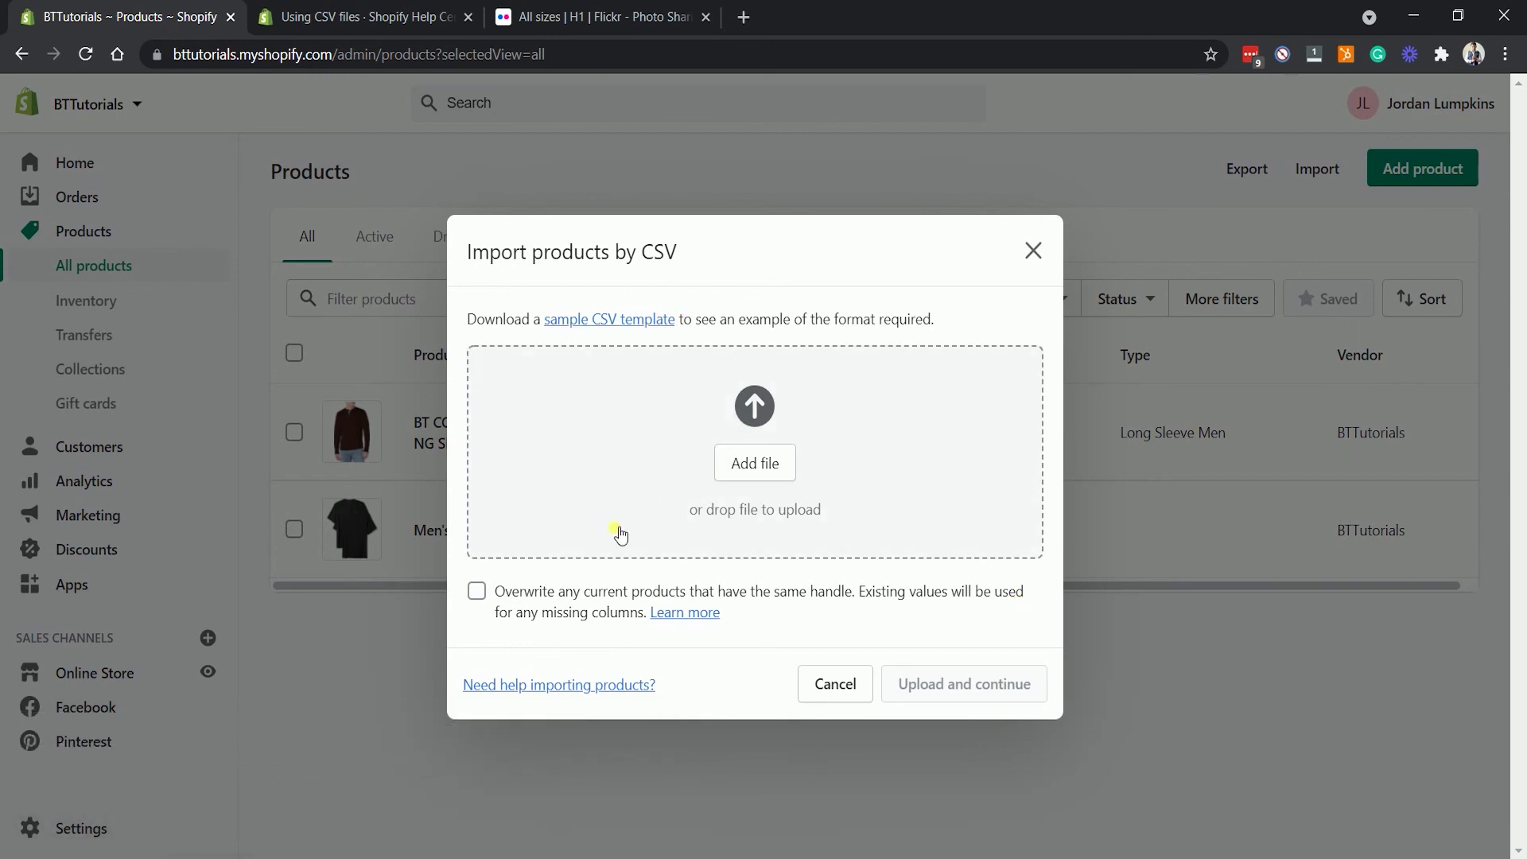
Step: Drop BT Tutorials LongSleeves and Hoodie.csv into Shopify's import area and upload it
key(alt+Tab)
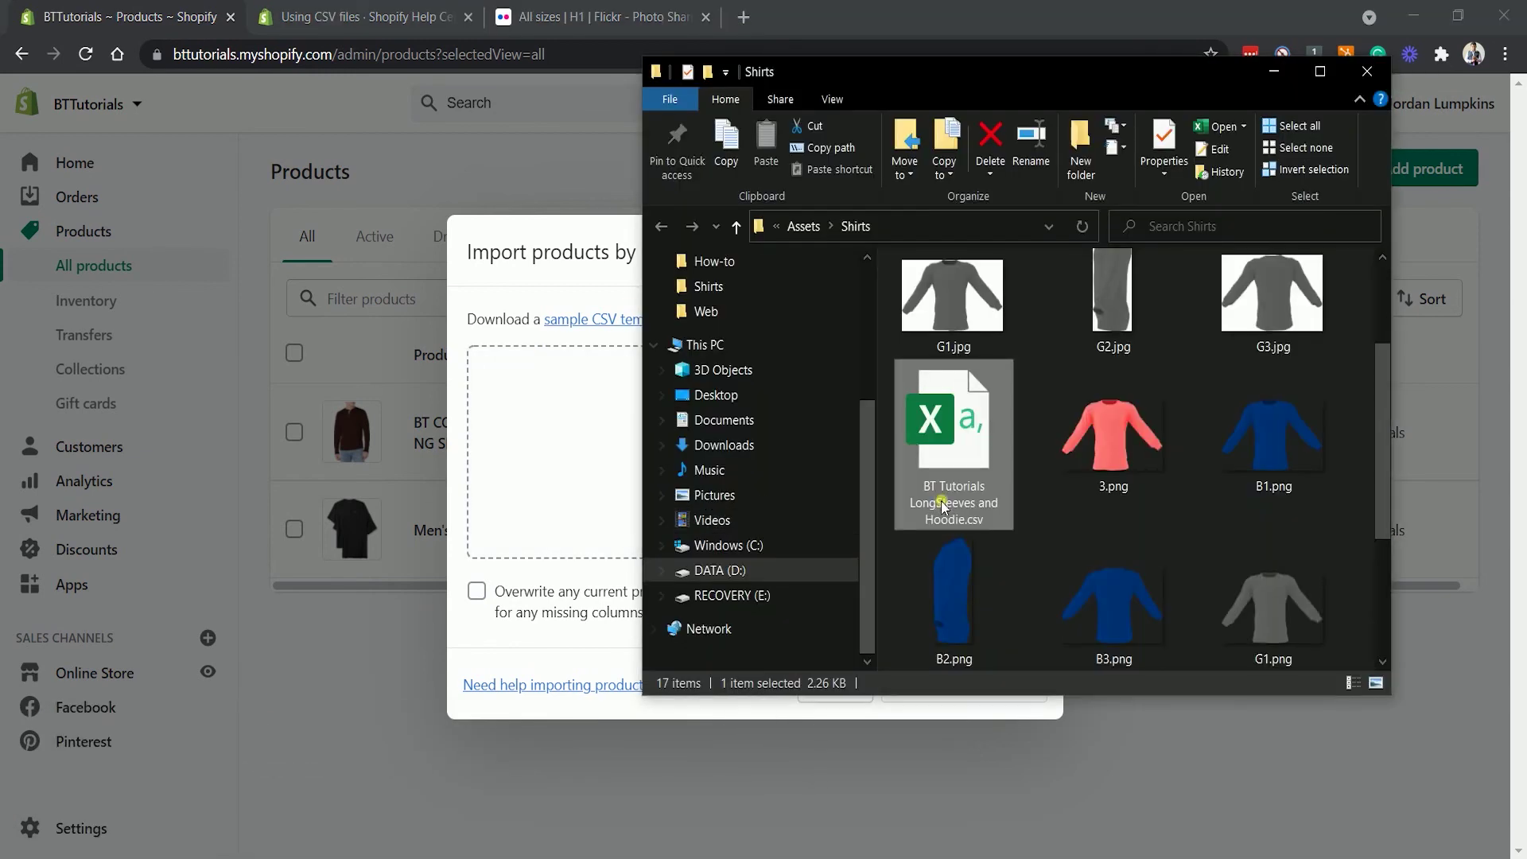
drag(1009, 86, 1147, 94)
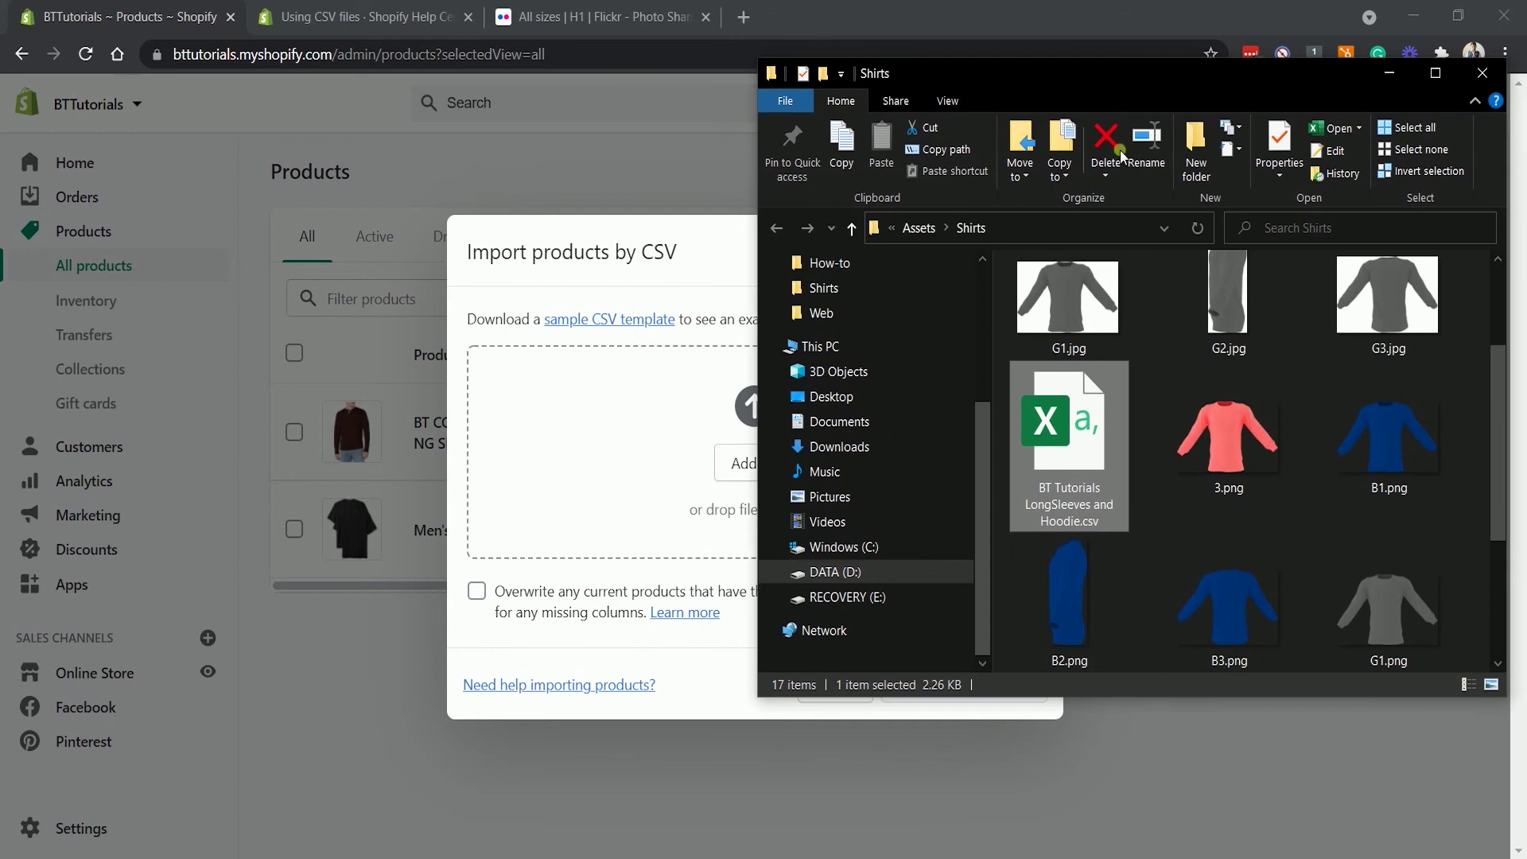
drag(1075, 457, 584, 477)
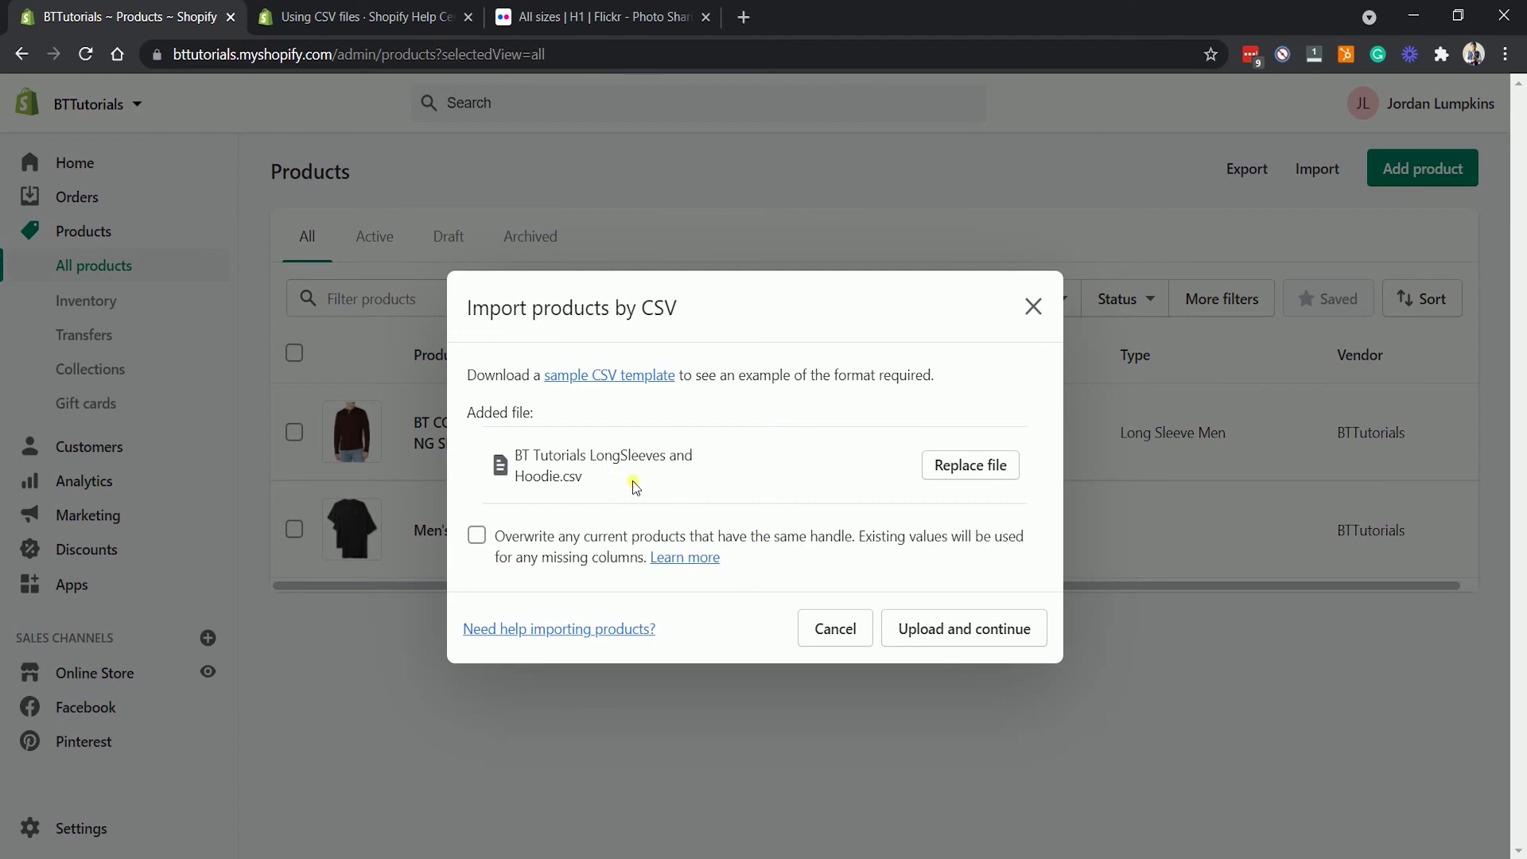
click(1006, 641)
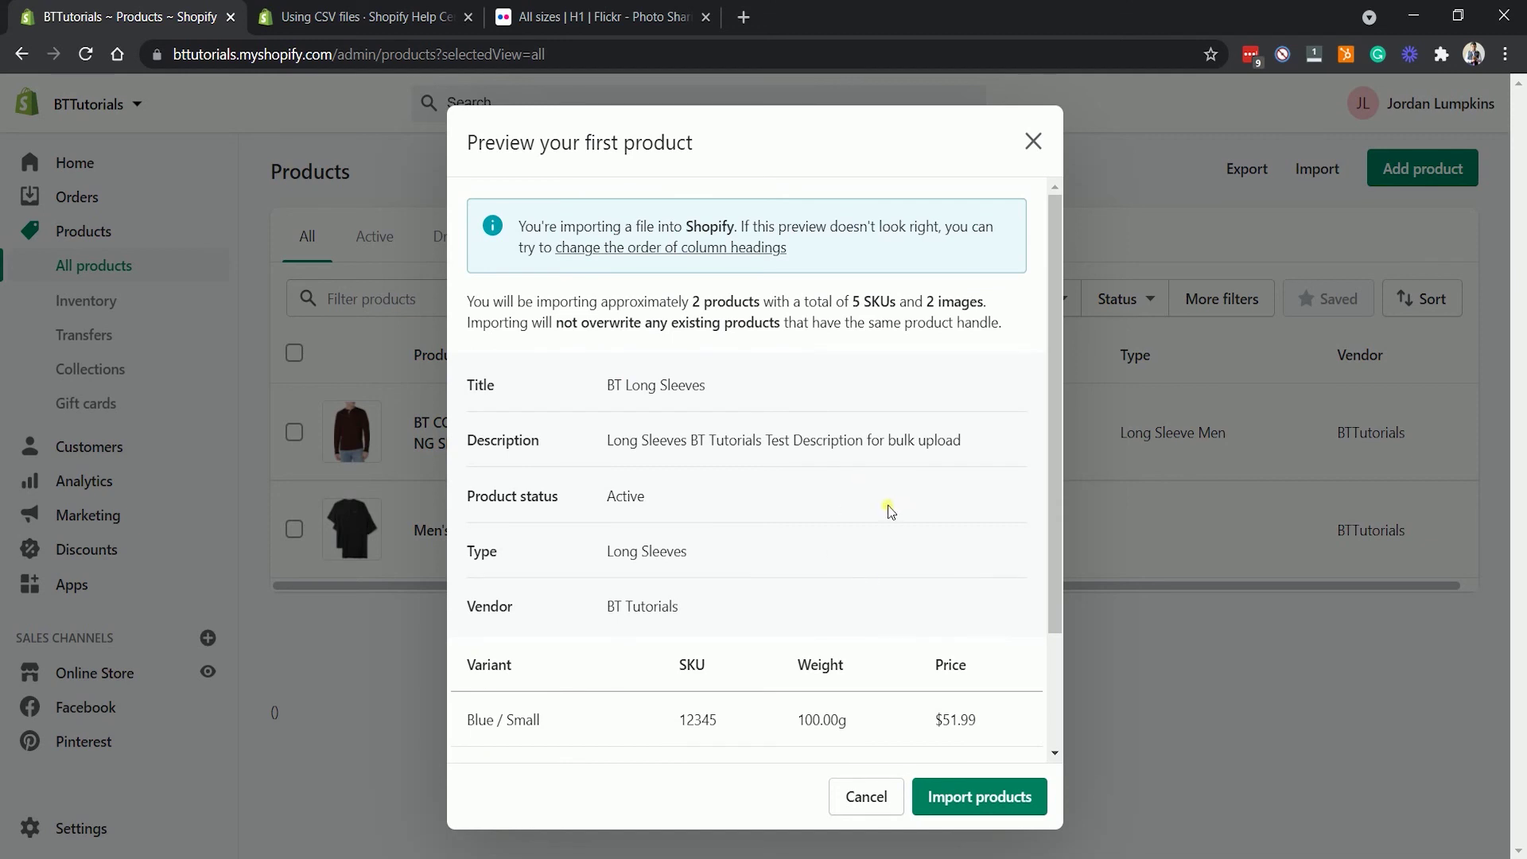
Step: Review the BT Long Sleeves preview and import both products into the store
scroll(888, 504, down, 2)
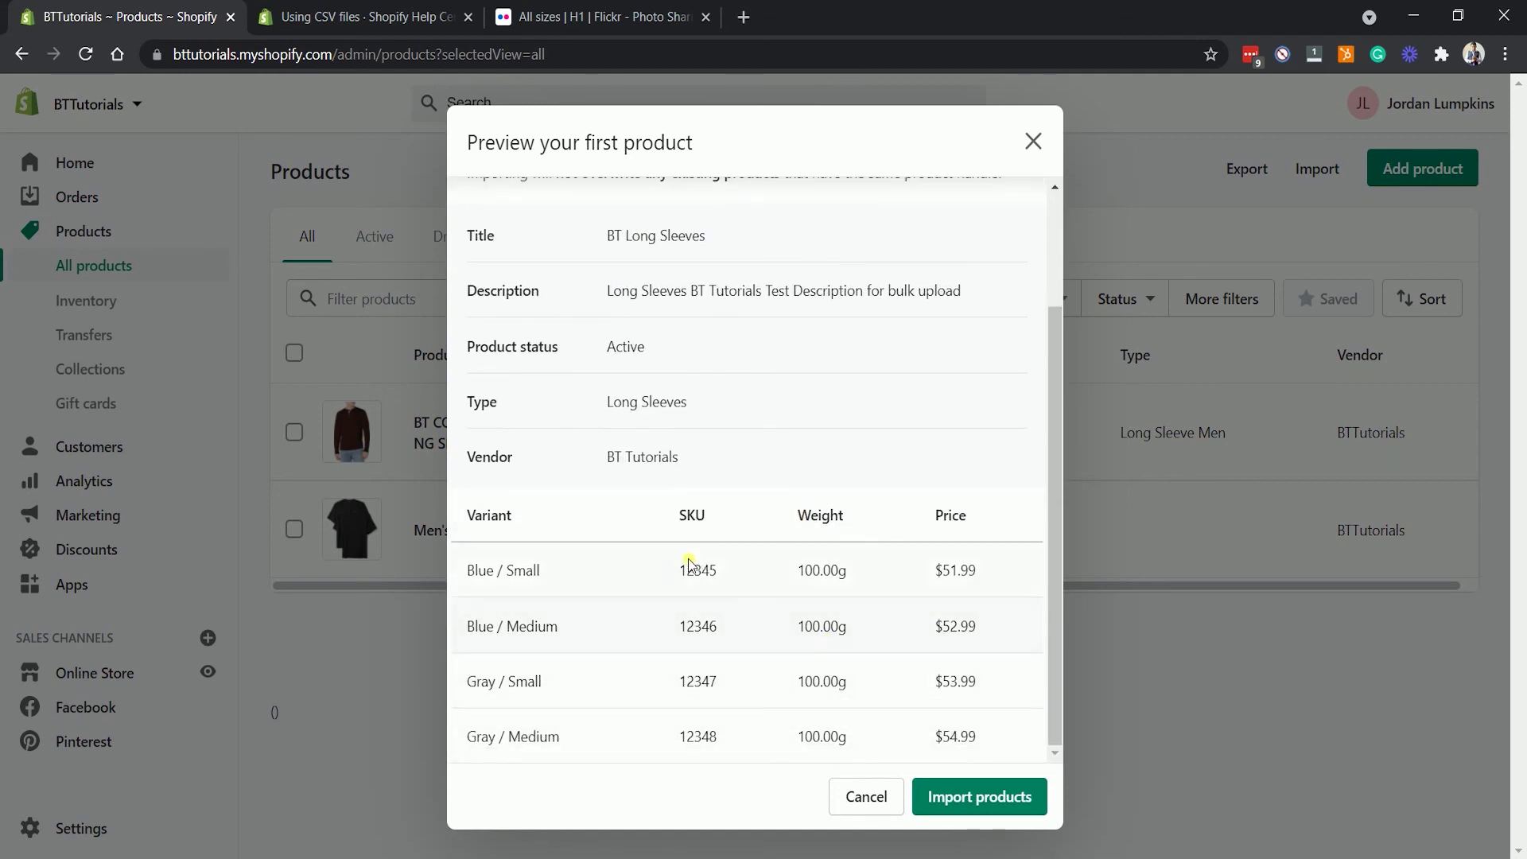
scroll(615, 664, up, 2)
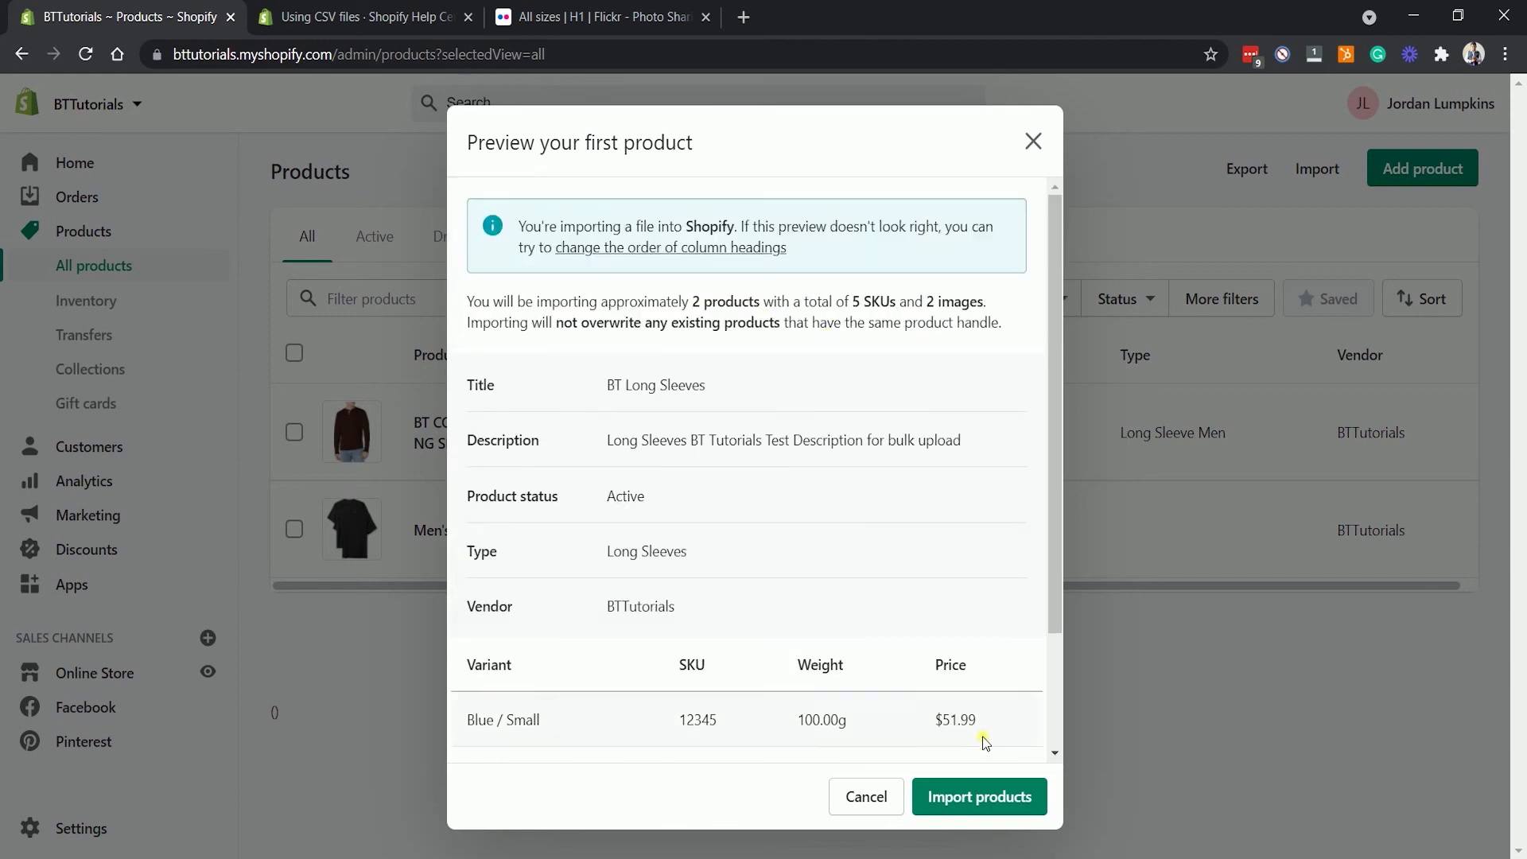
click(979, 790)
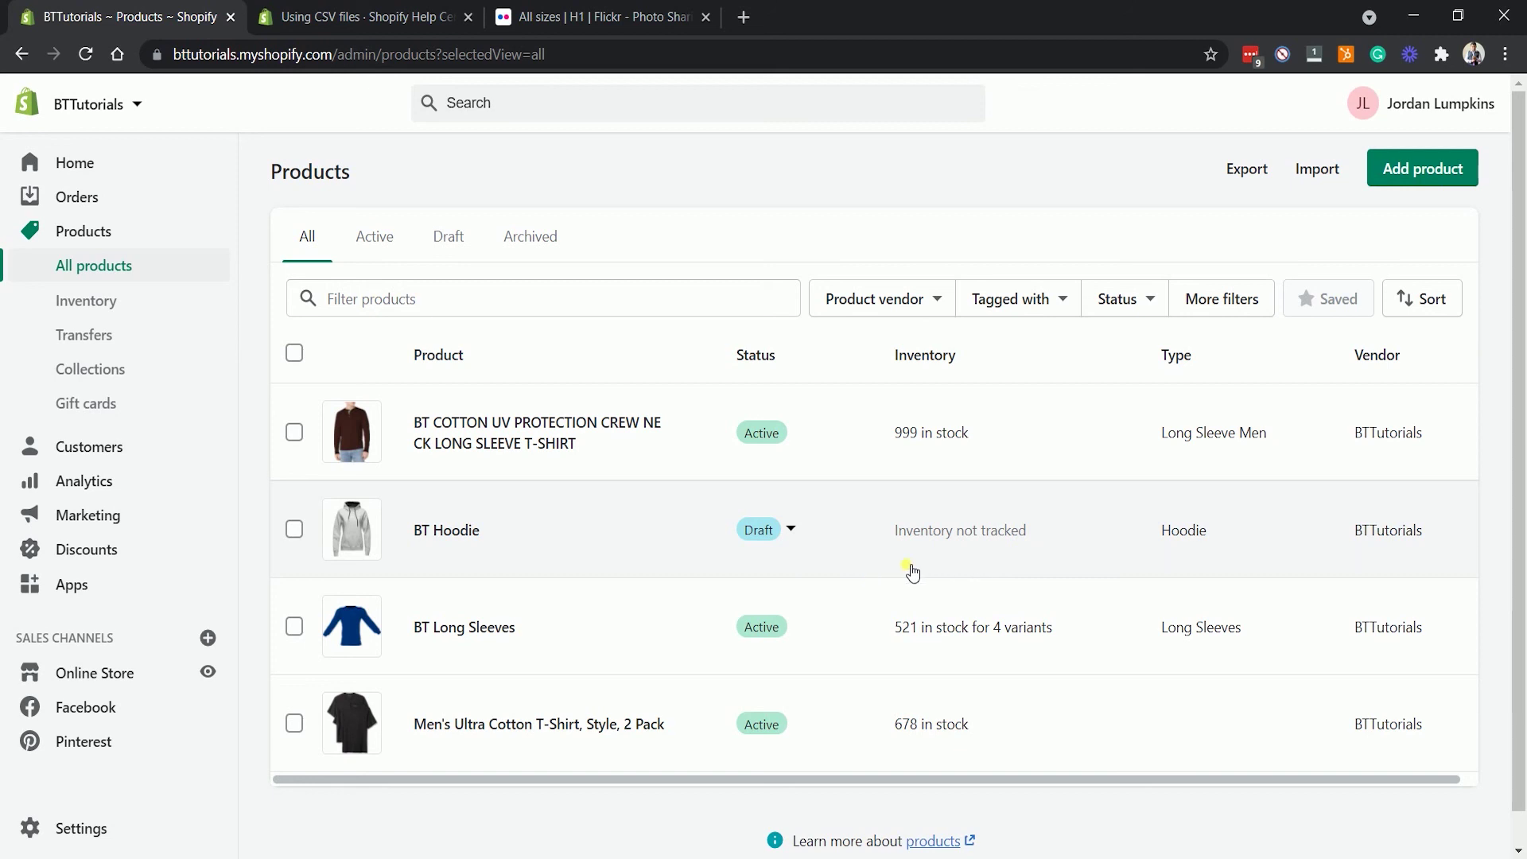
Step: Open BT Long Sleeves and inspect its four images, colour/size variants table, tags and description
click(628, 657)
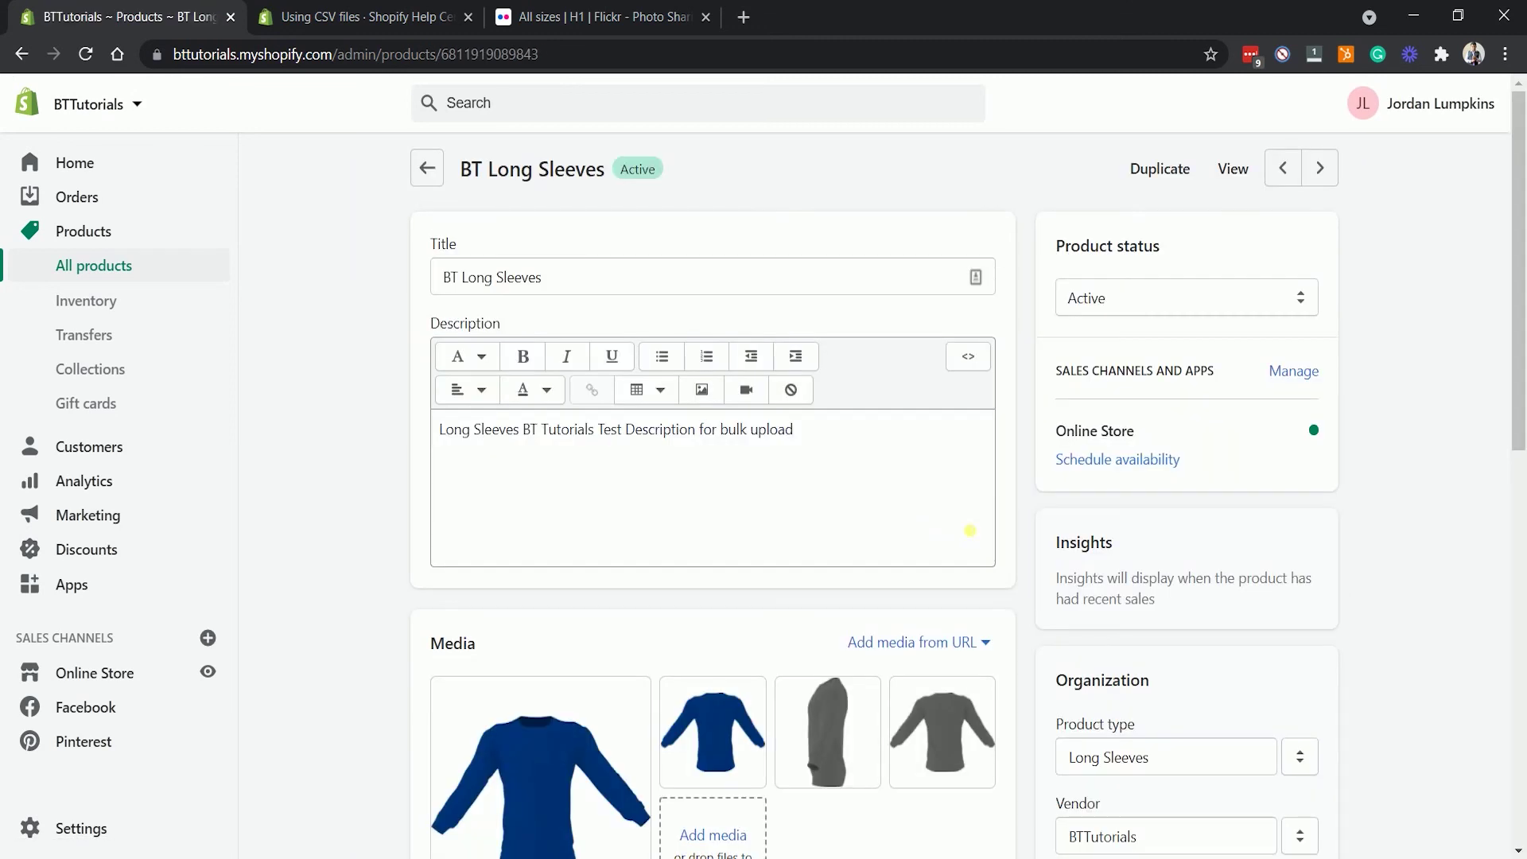
scroll(968, 530, down, 8)
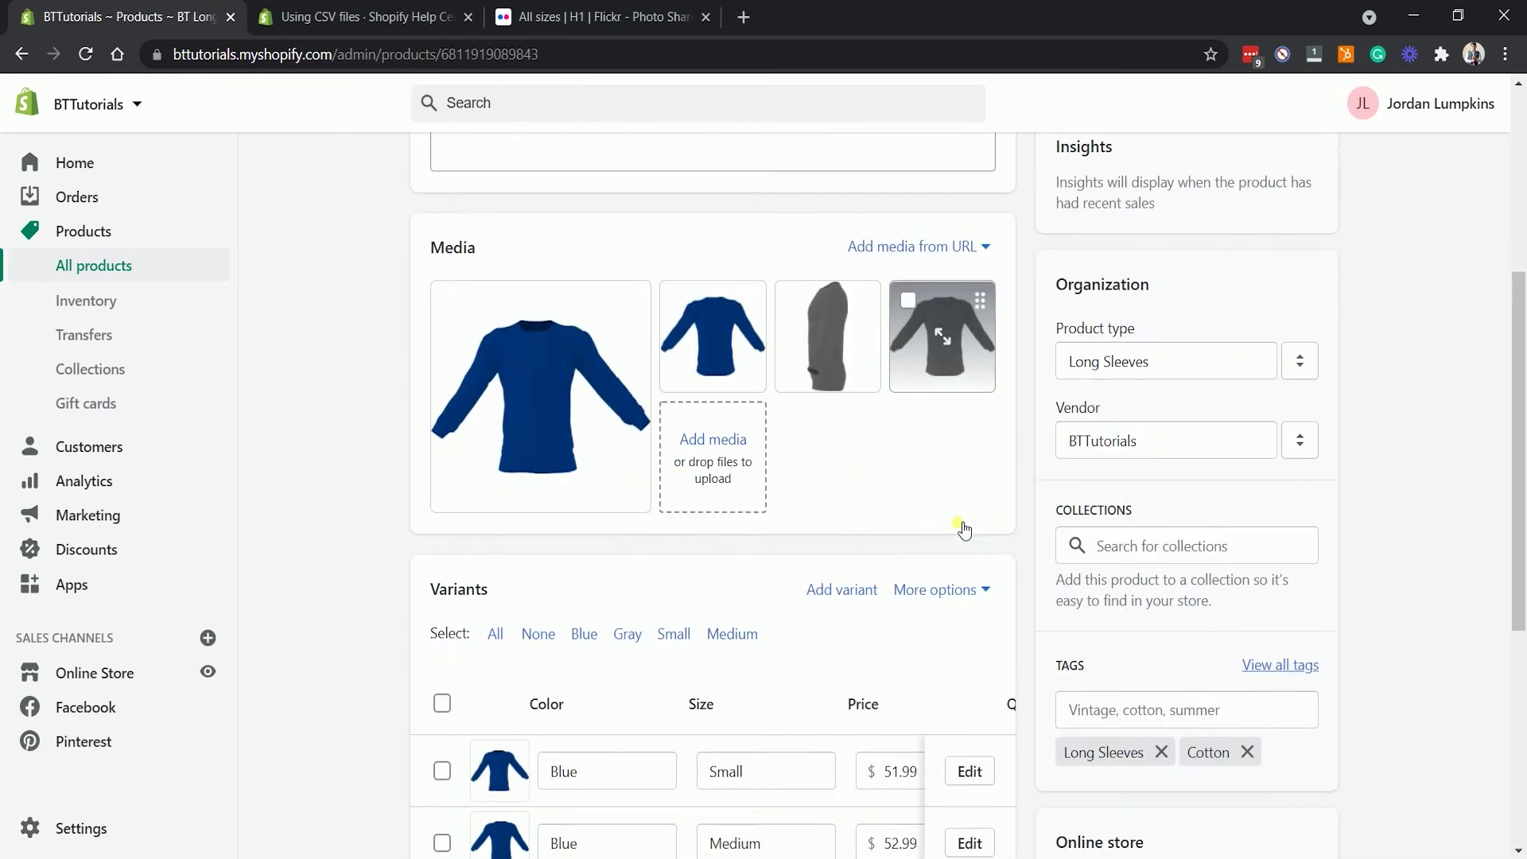
scroll(962, 557, down, 1)
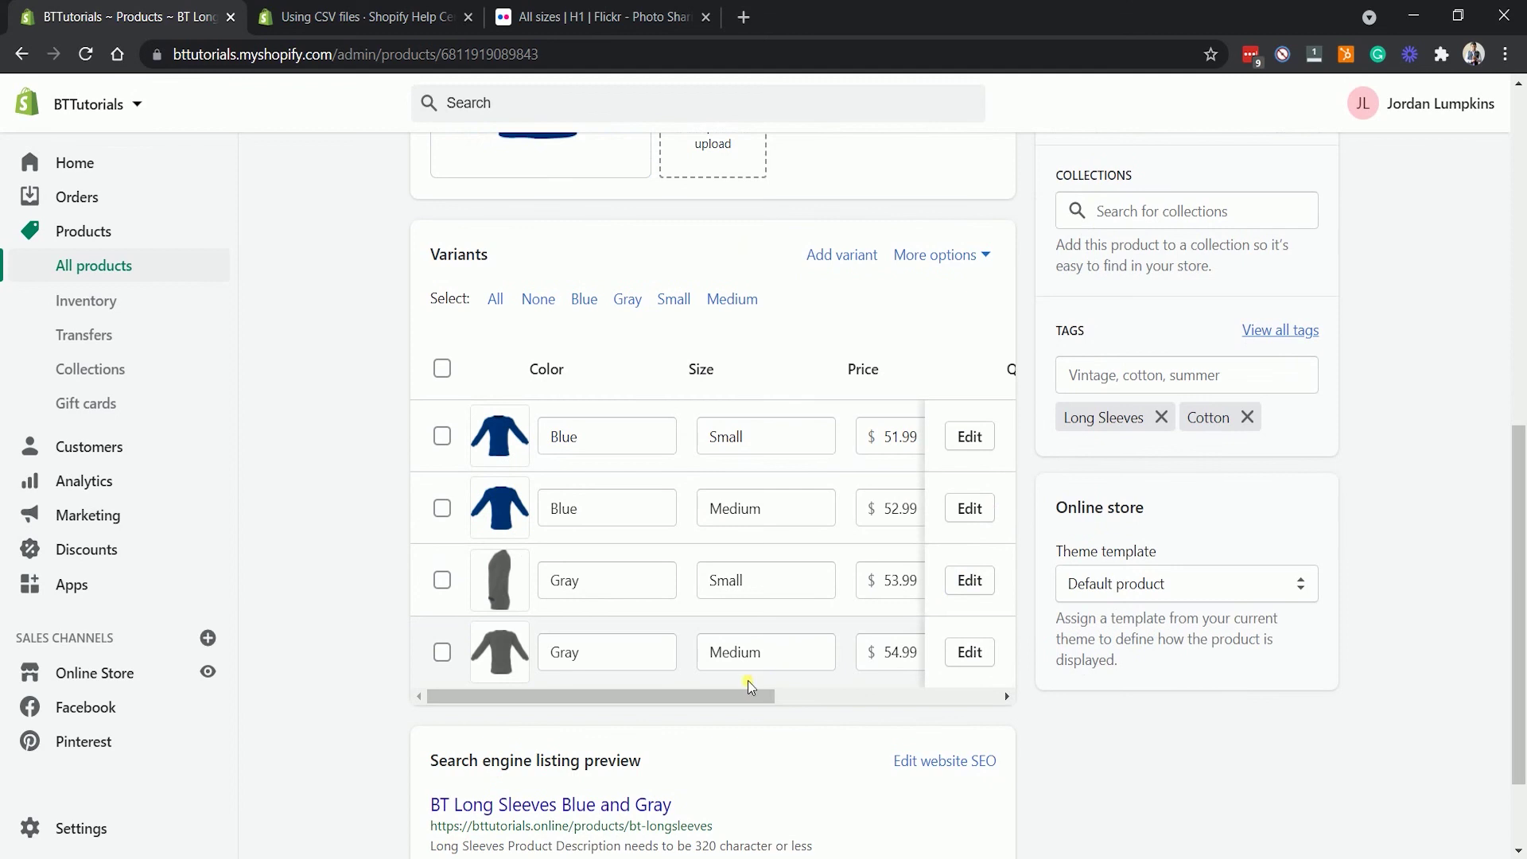
drag(609, 696, 495, 720)
drag(615, 700, 879, 700)
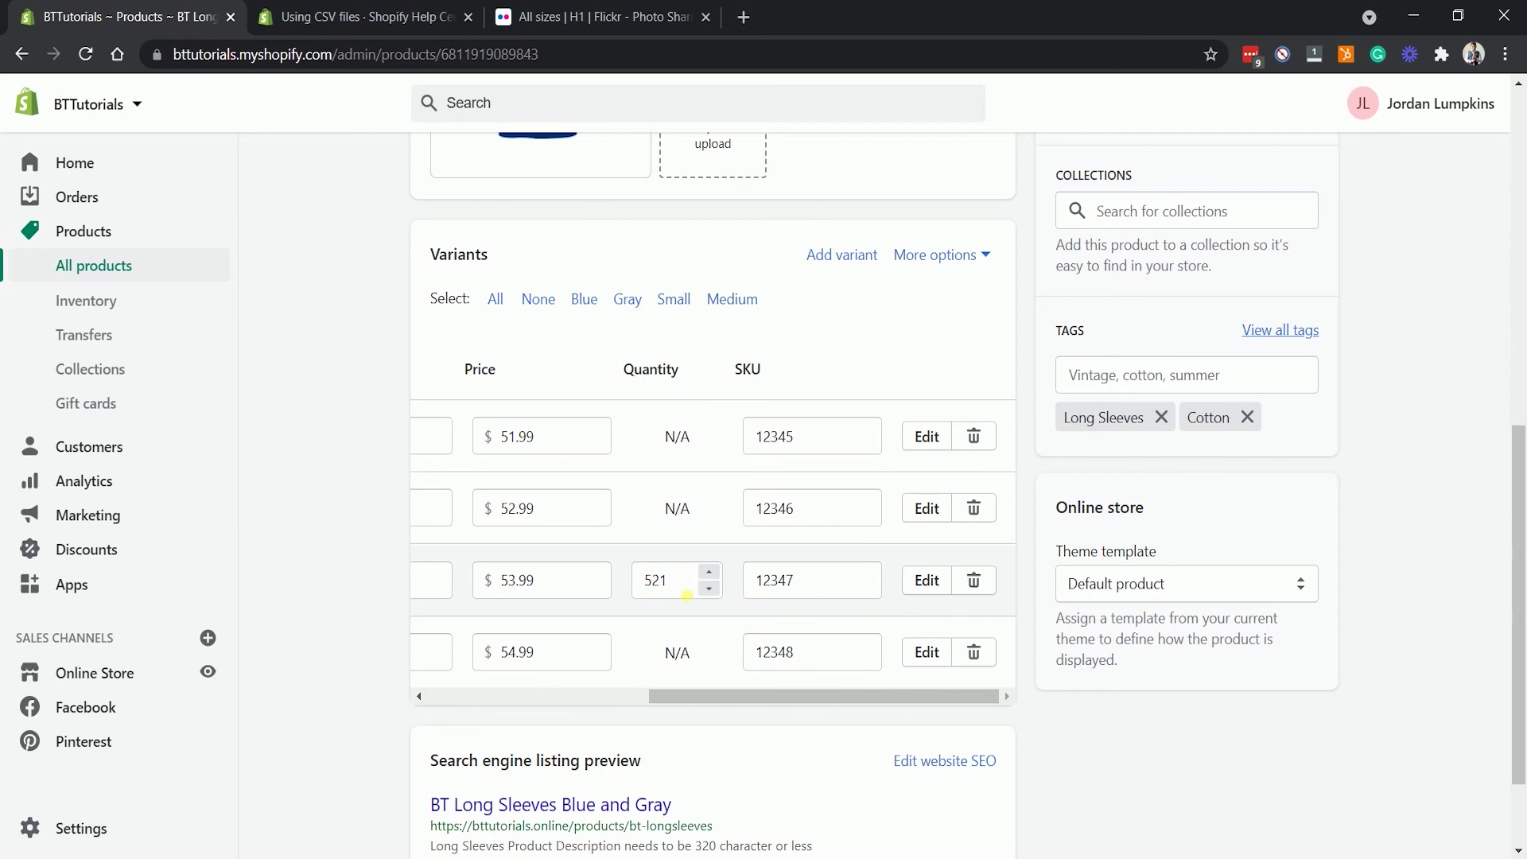
drag(713, 694, 465, 704)
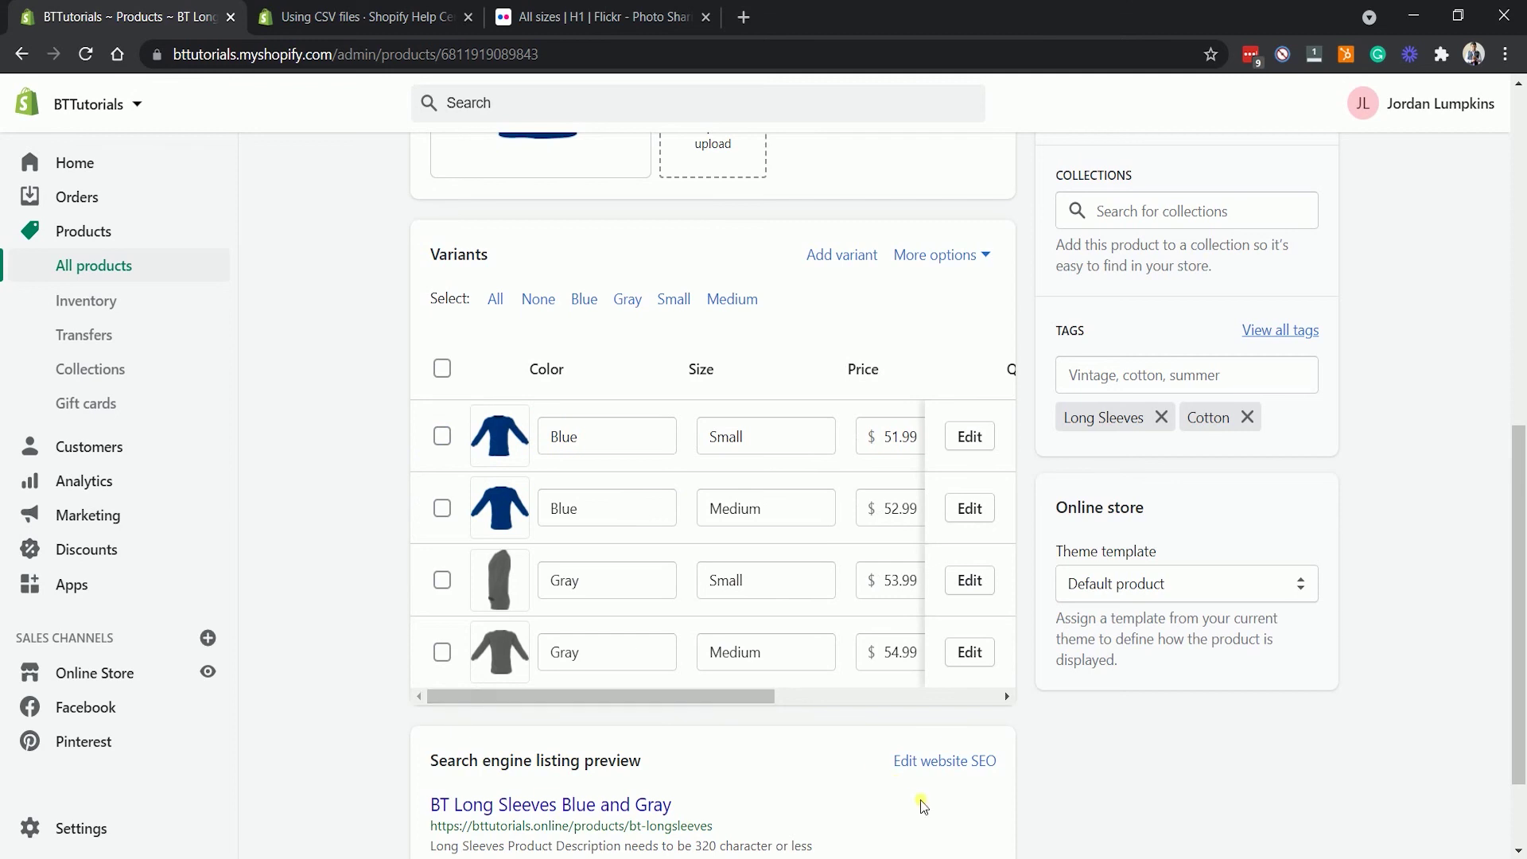
scroll(923, 805, down, 2)
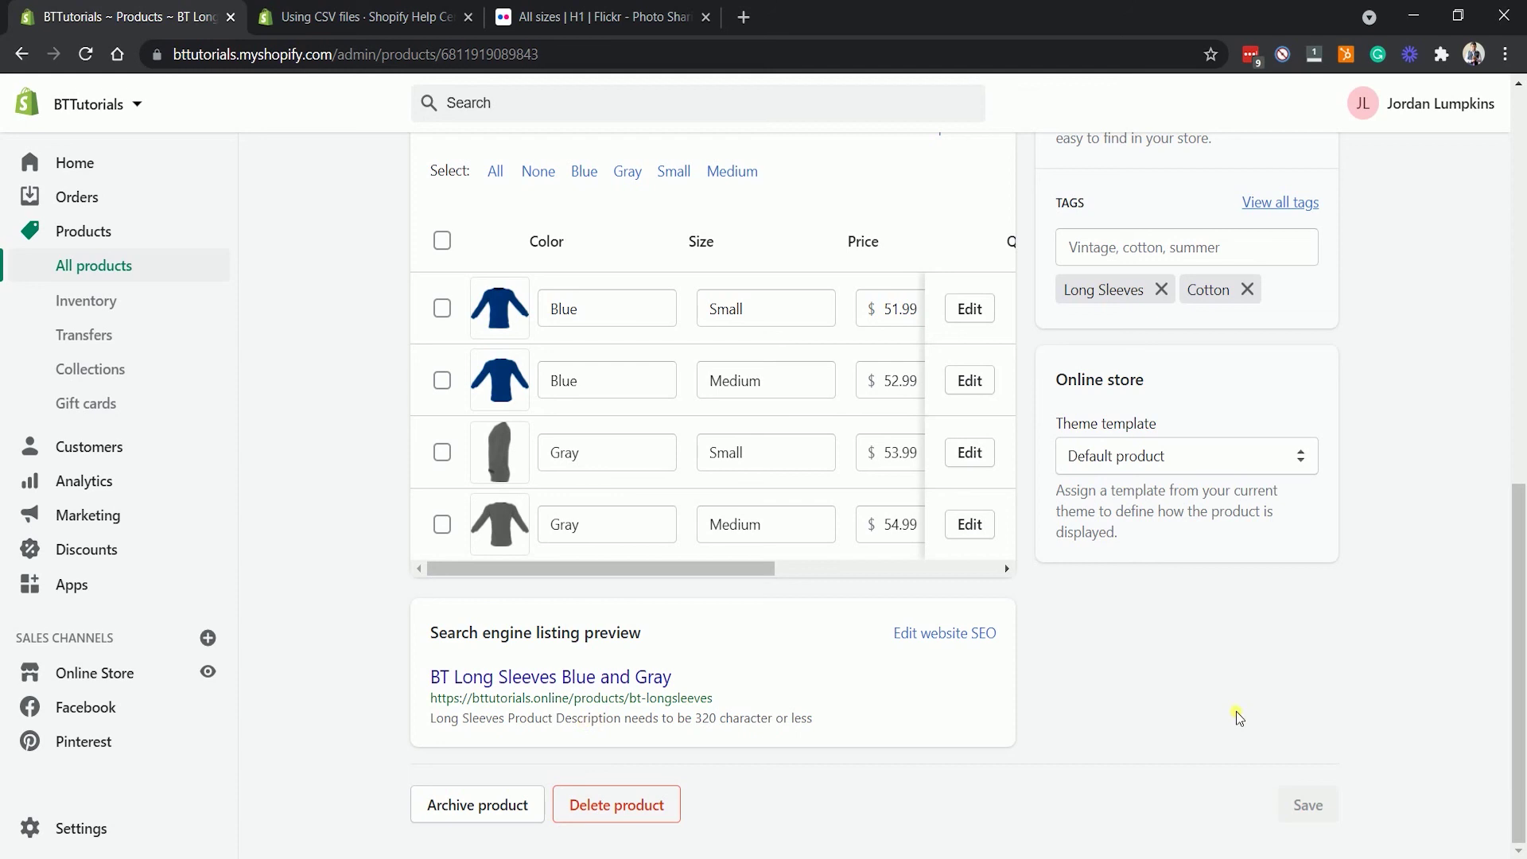
scroll(1238, 716, up, 2)
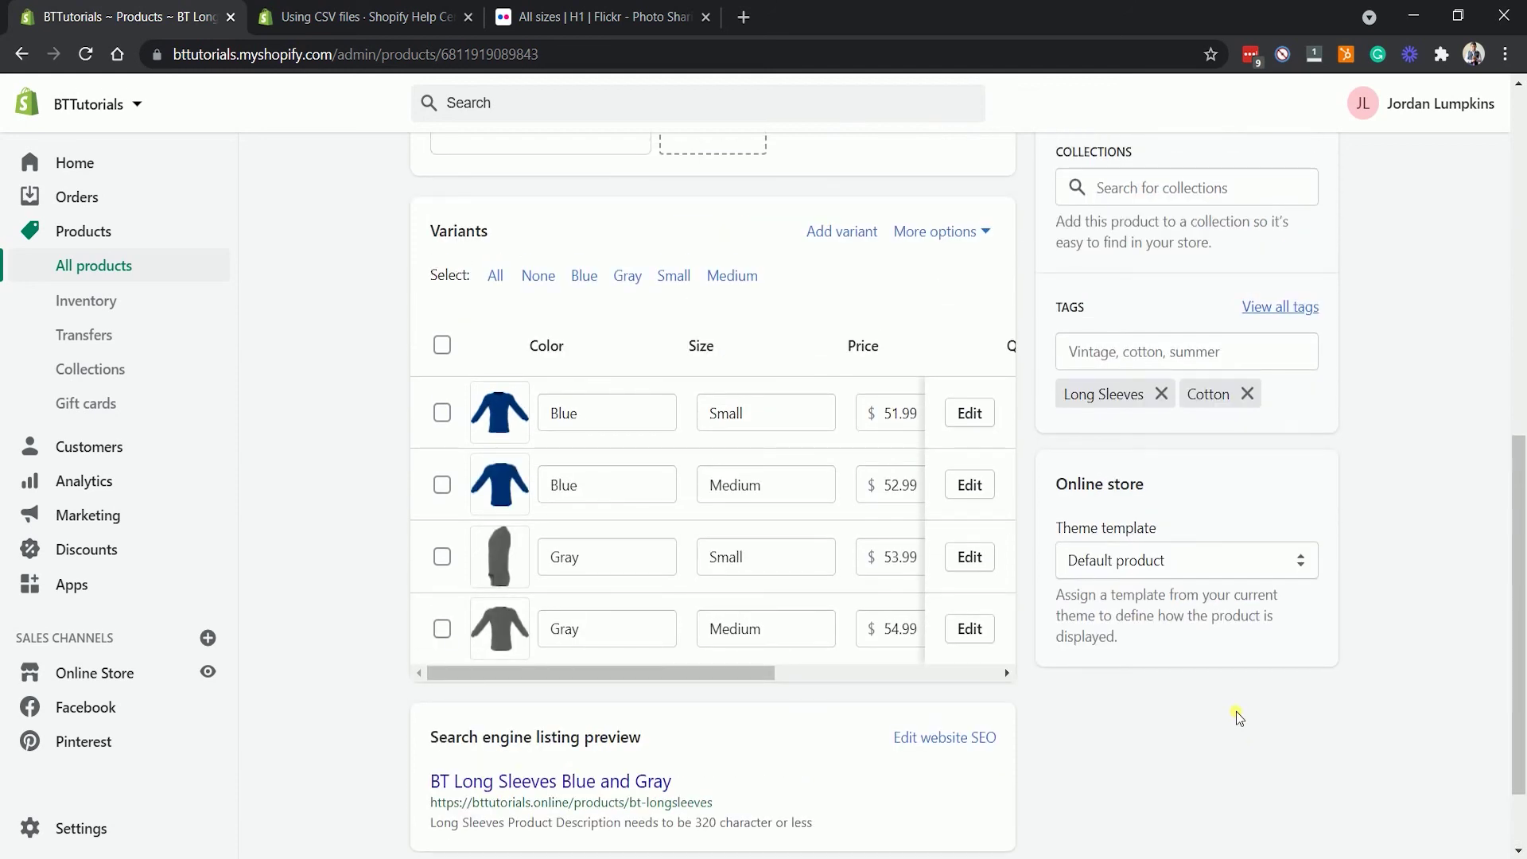
scroll(1239, 716, up, 2)
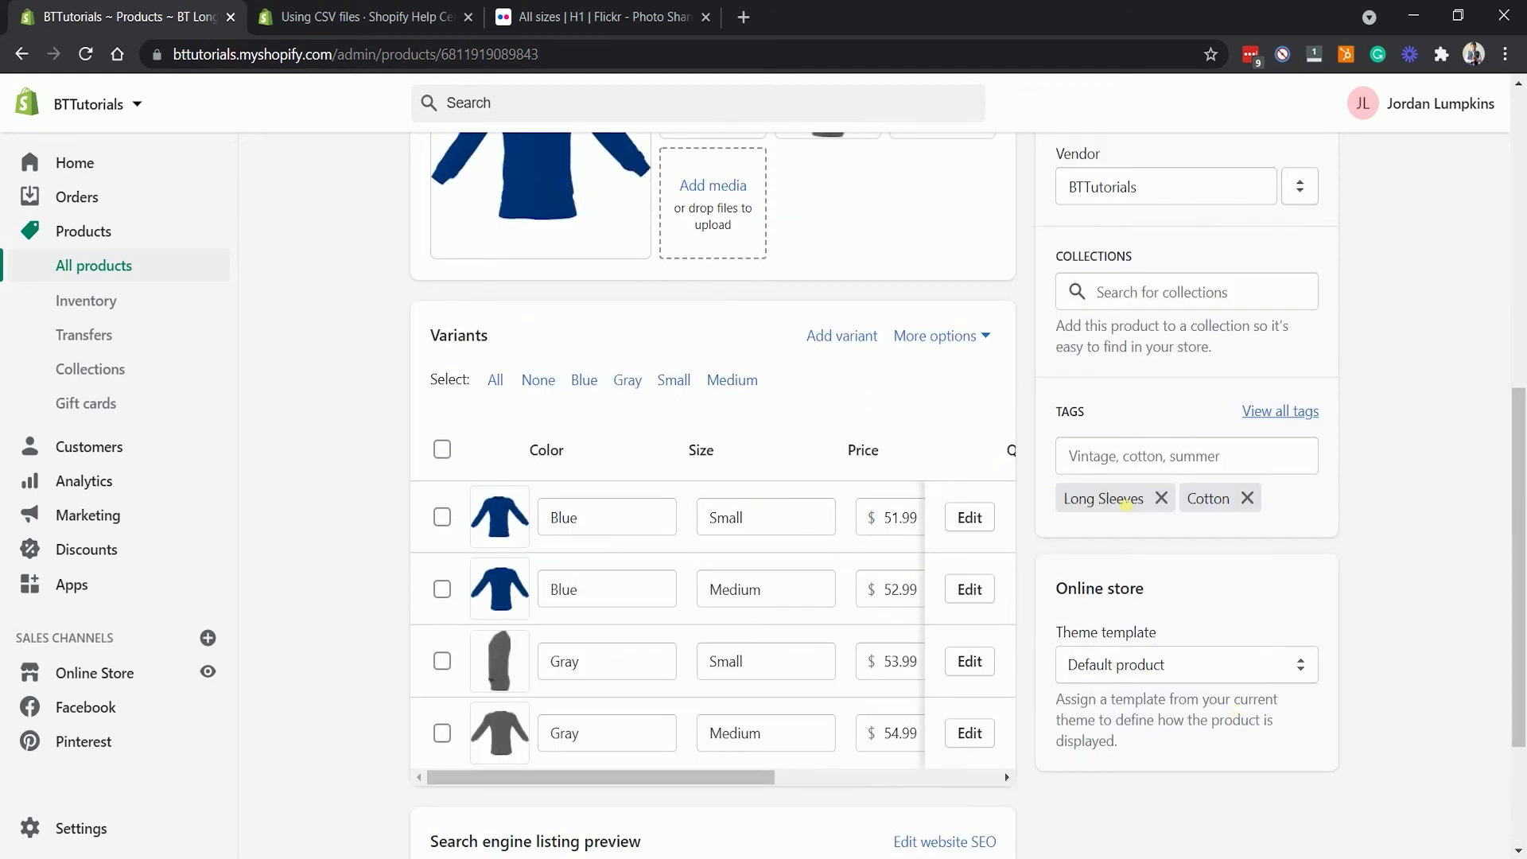
scroll(1339, 558, up, 8)
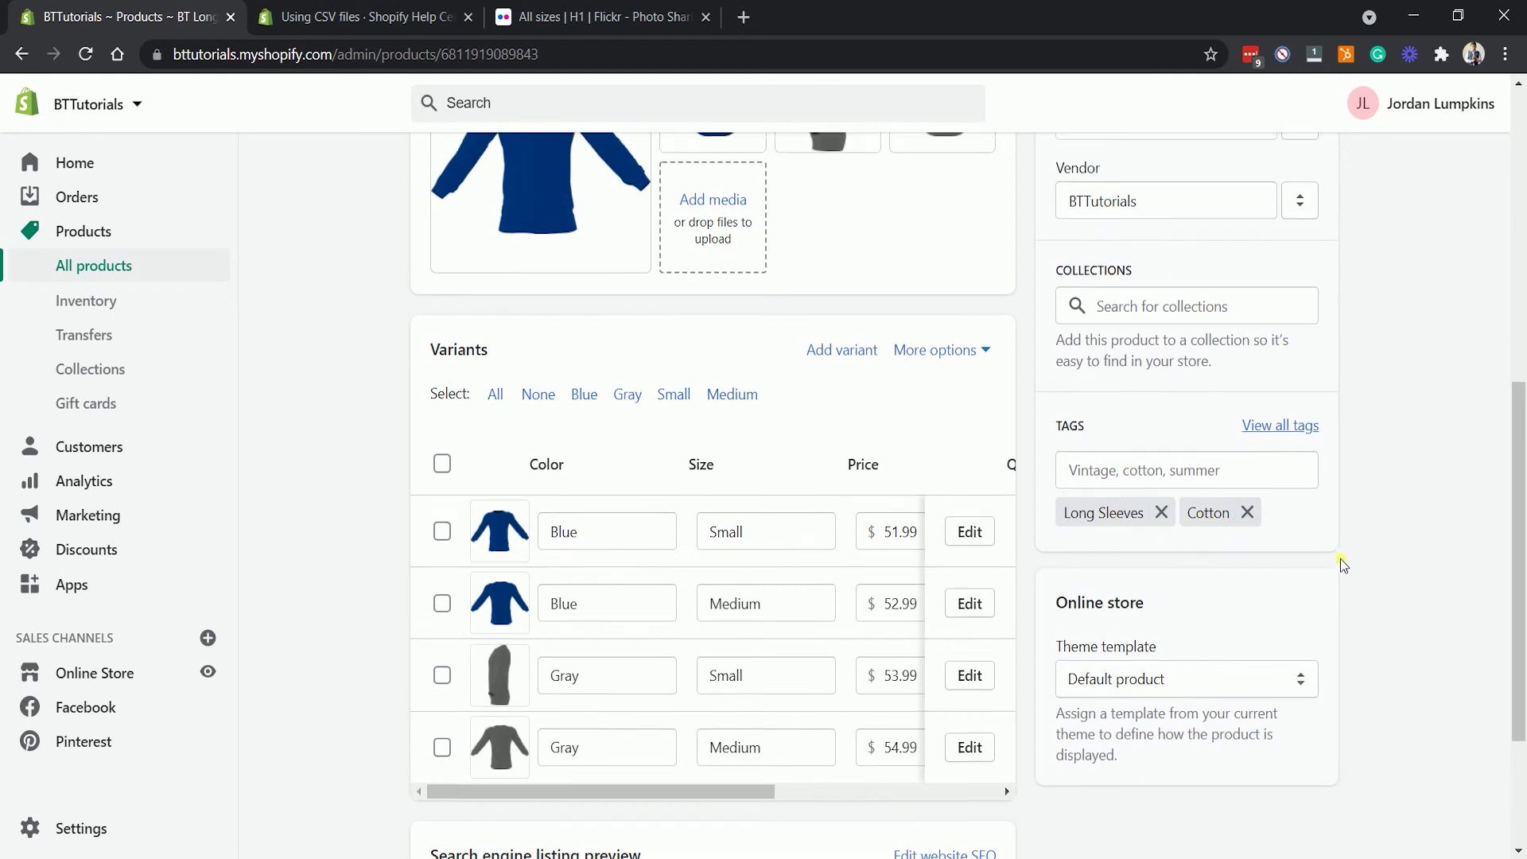
scroll(1339, 559, up, 2)
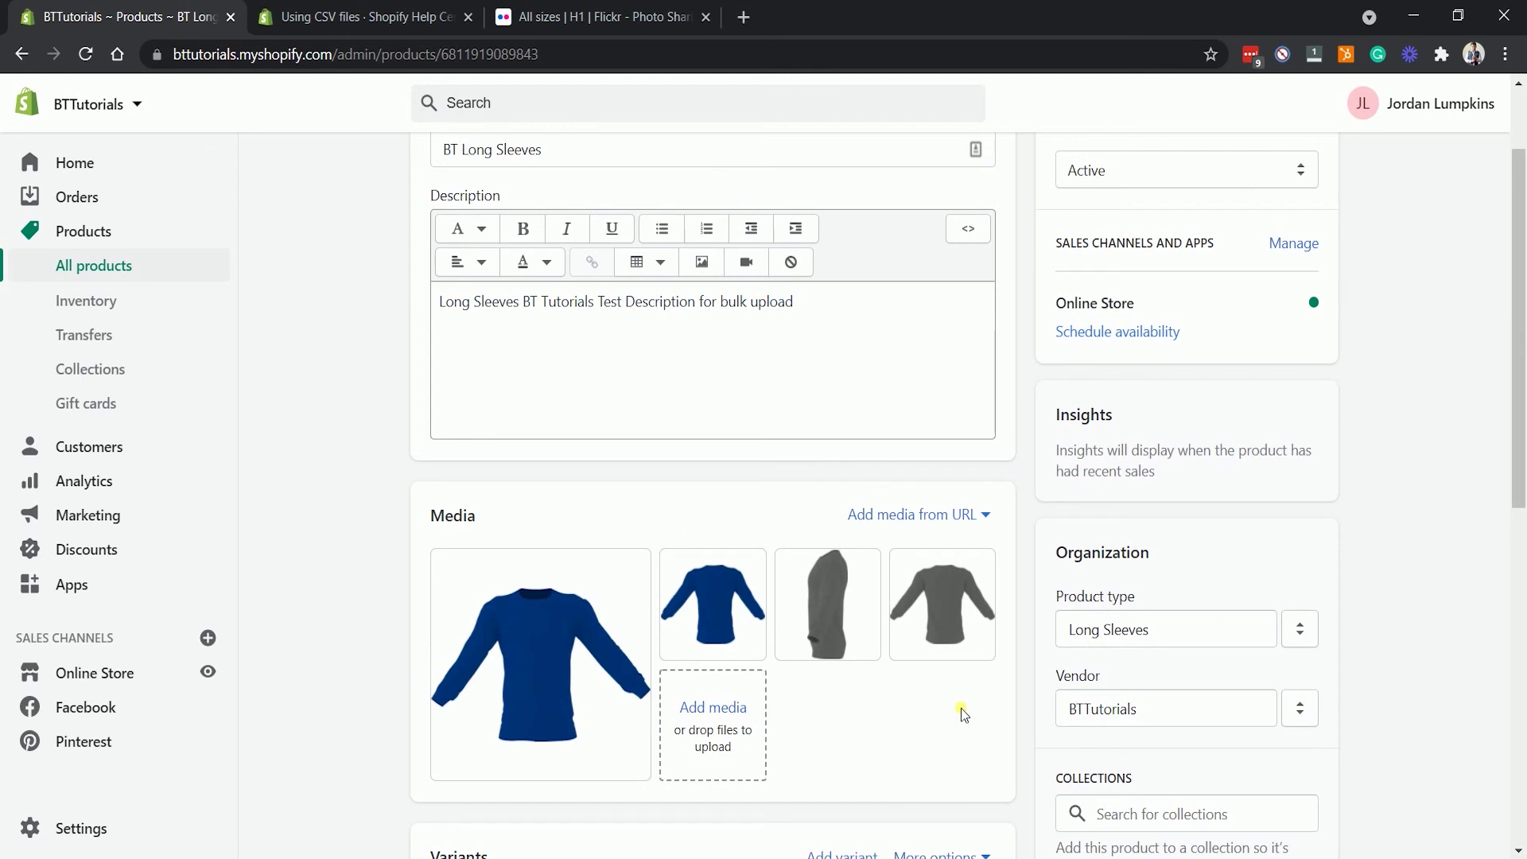
scroll(965, 712, up, 3)
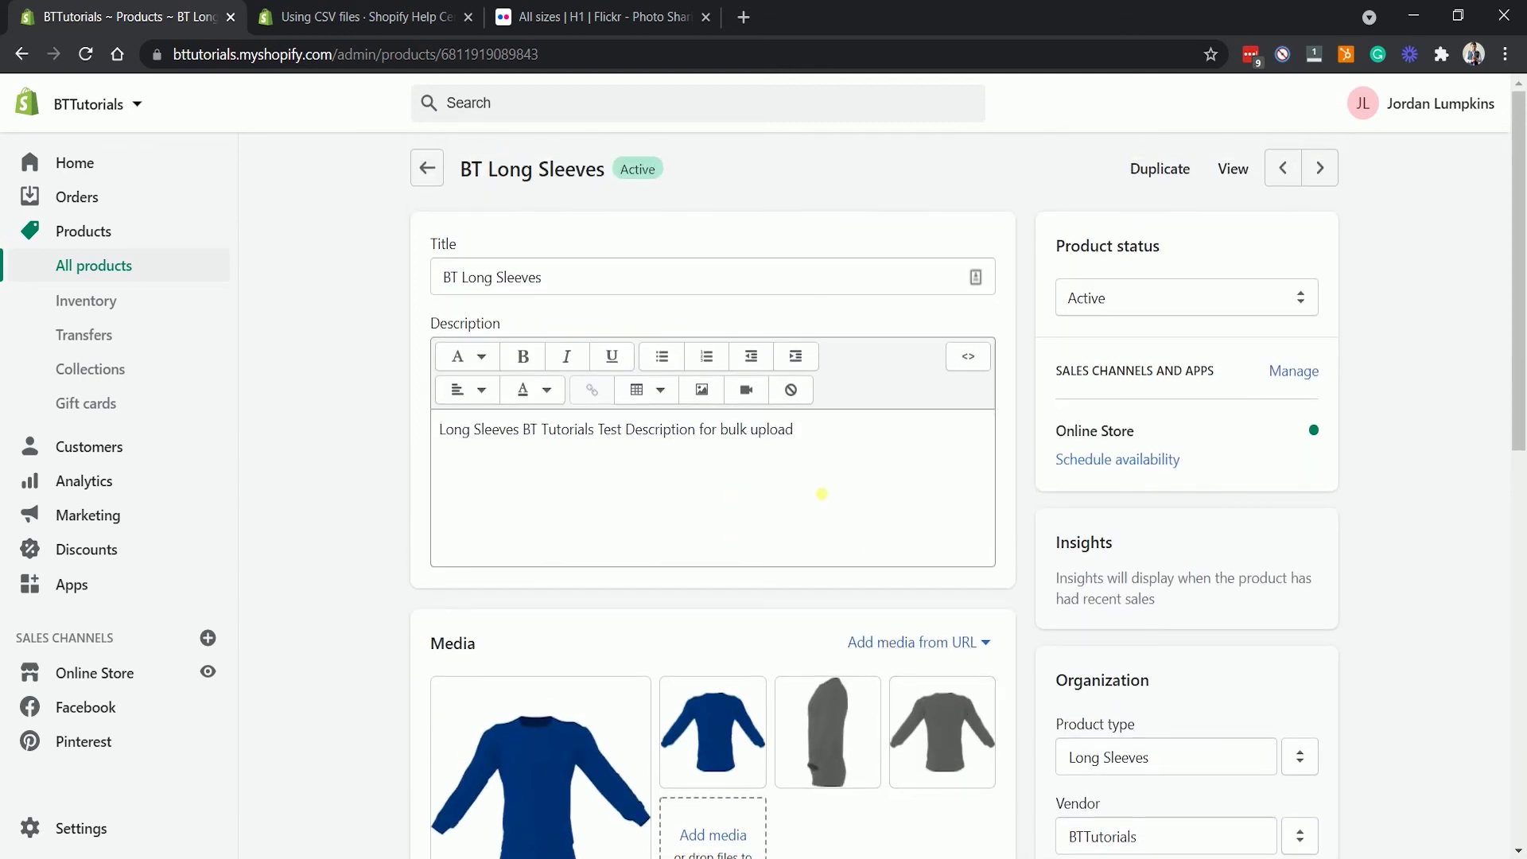